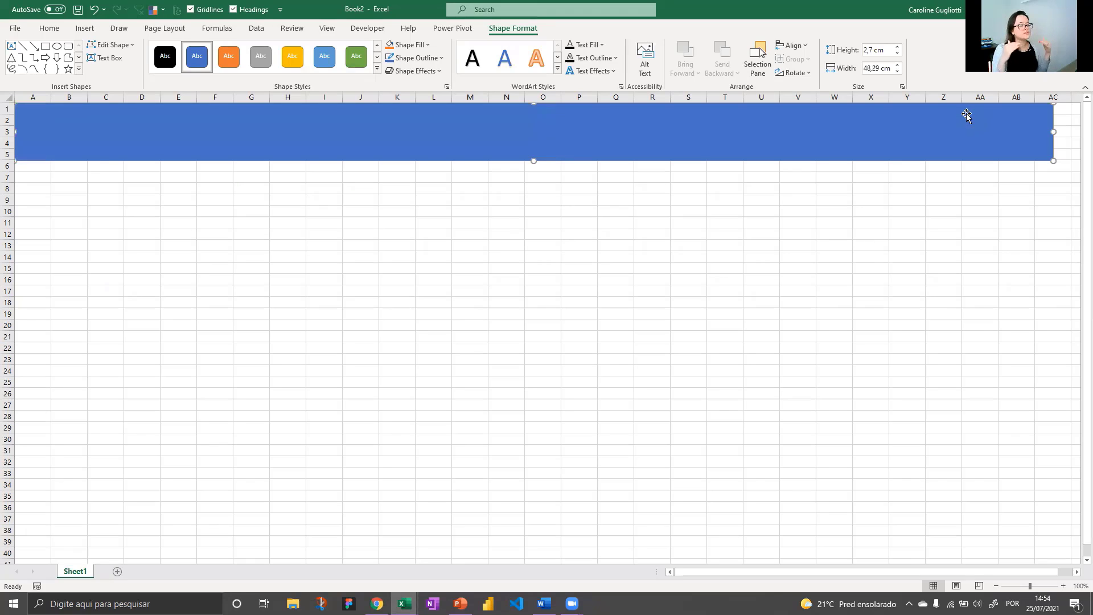
Step: Widen the blue banner rectangle across rows 1 to 5 to about 56.2 cm, check both ends, and deselect it
drag(1051, 131, 1078, 128)
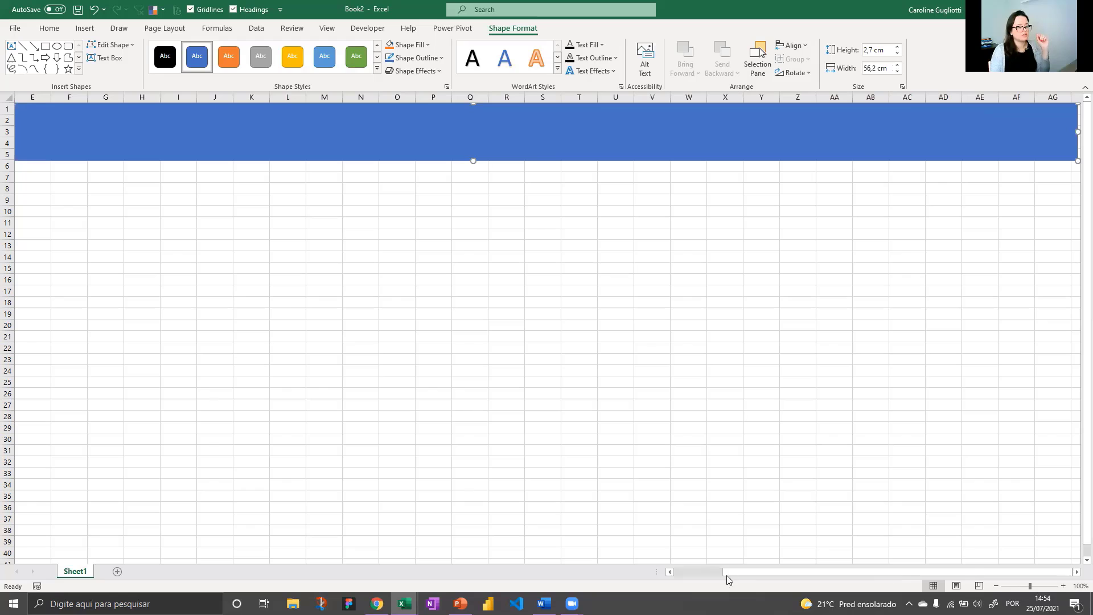
click(669, 573)
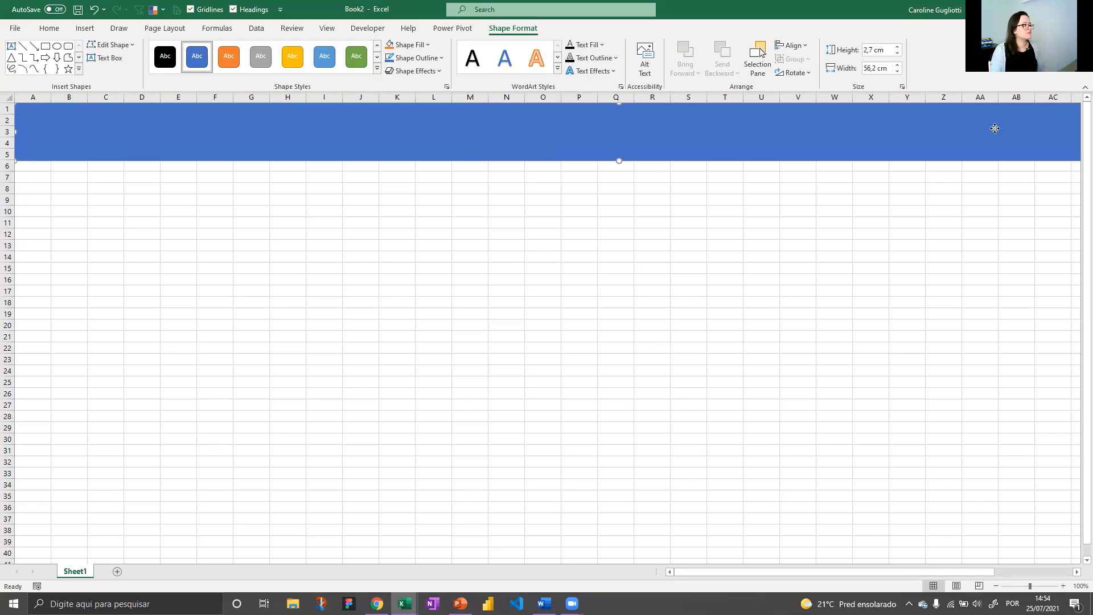
click(1010, 120)
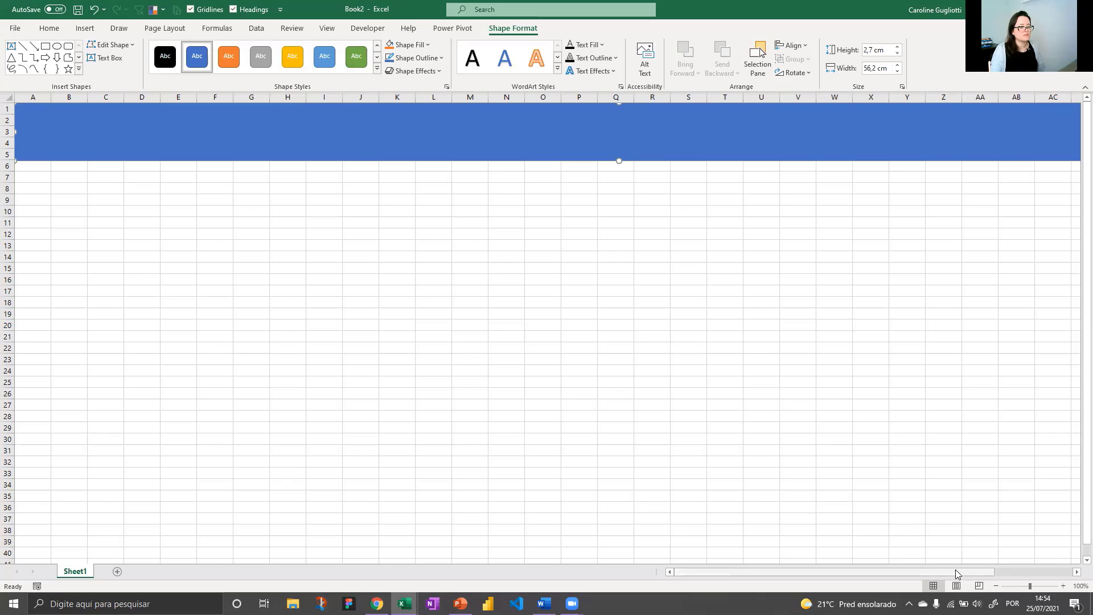
scroll(955, 569, right, 3)
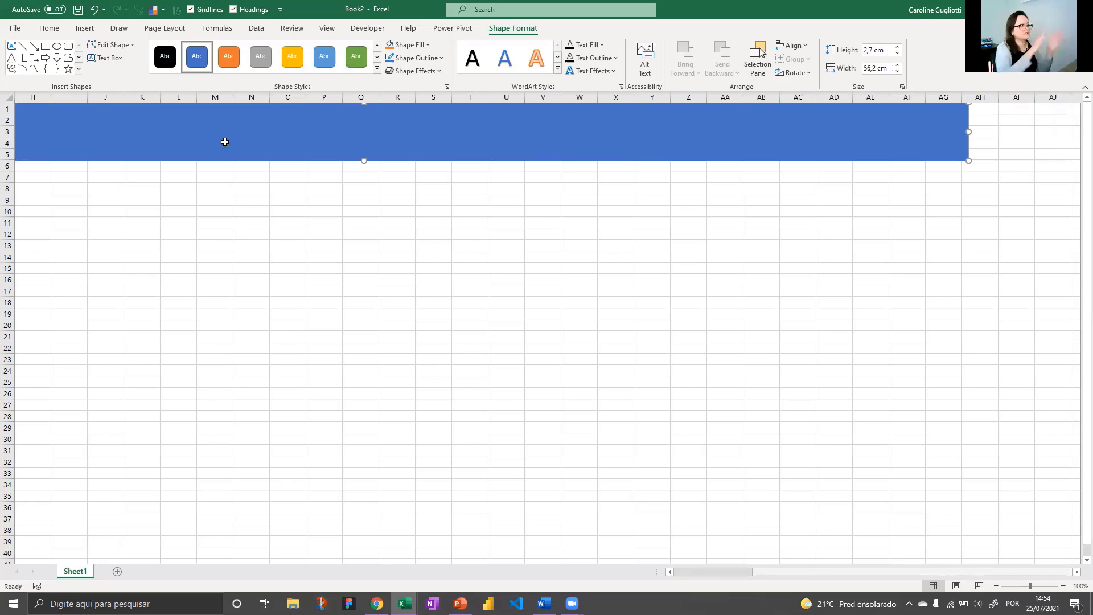
scroll(225, 141, left, 3)
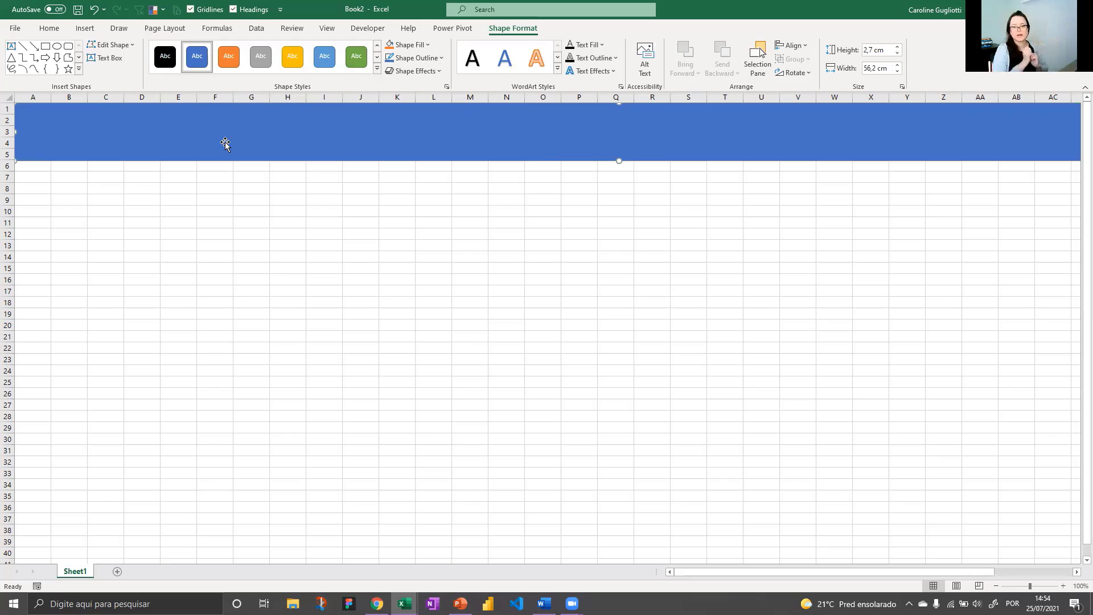
click(273, 202)
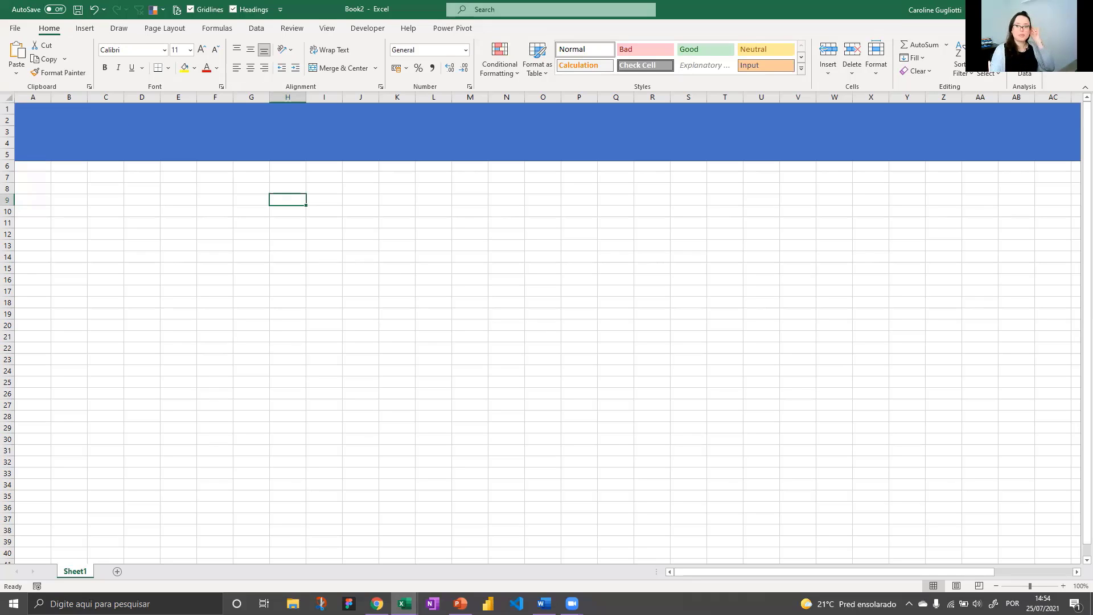
Step: Switch to PowerPoint to view the logo with its colour swatches, and return to the Excel workbook's page layout options
key(alt+Tab)
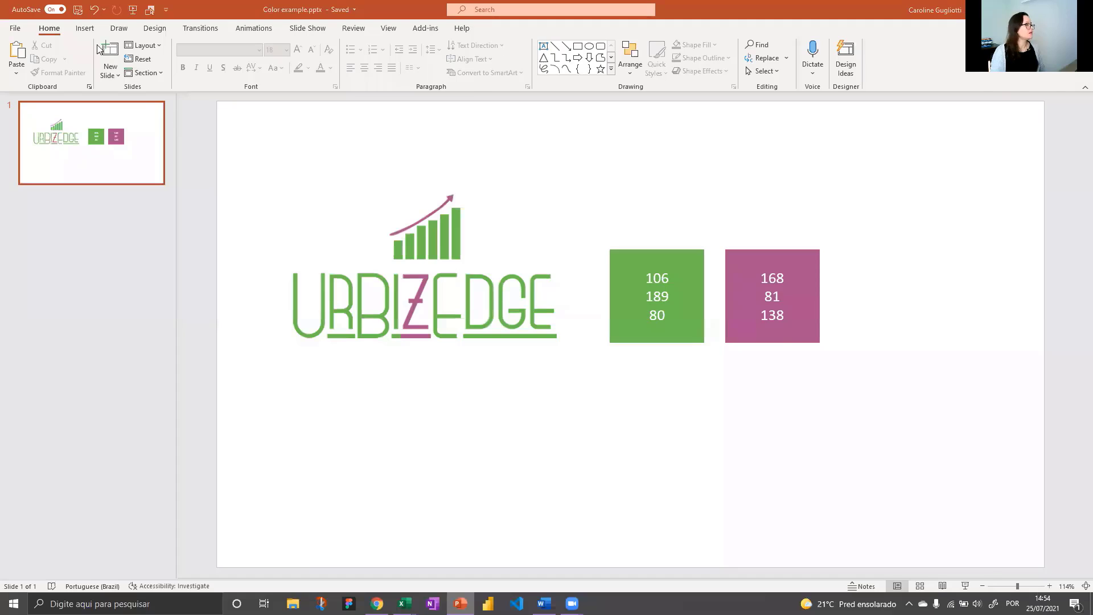
key(alt+Tab)
click(153, 255)
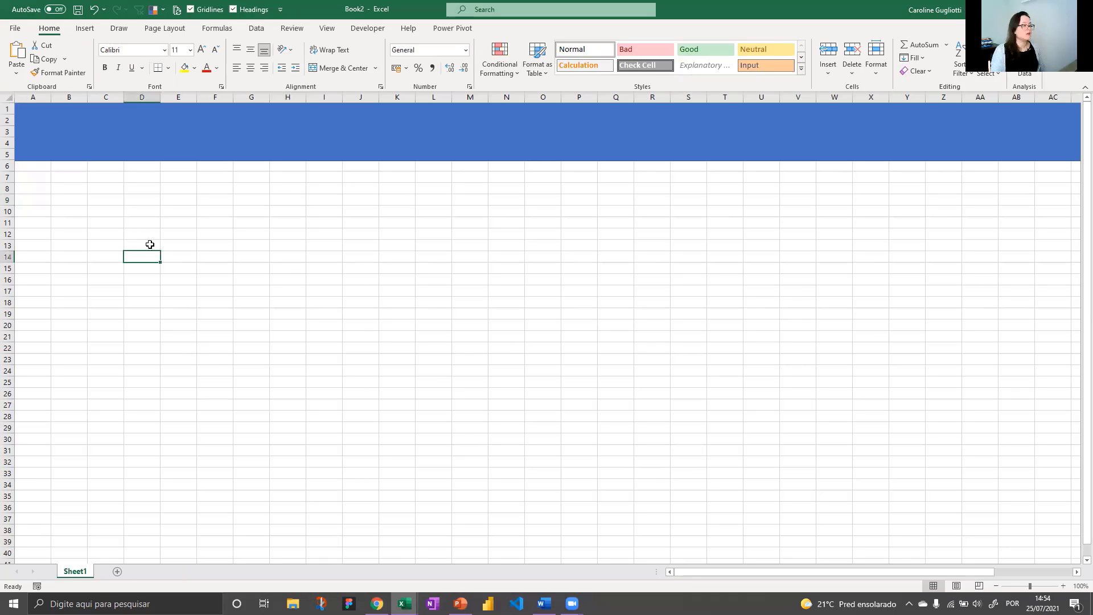
click(154, 31)
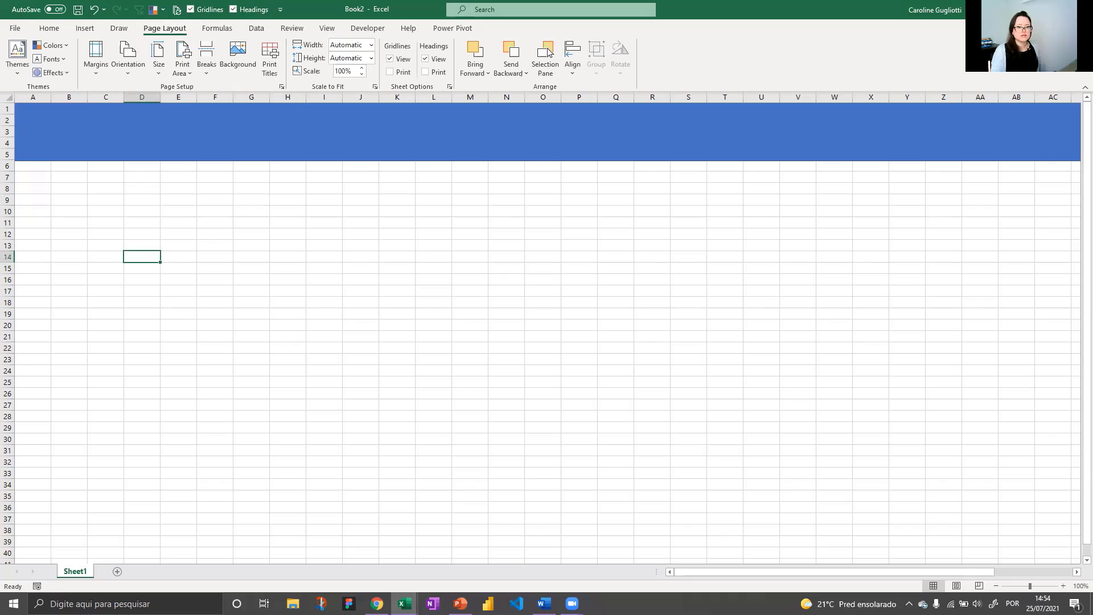
key(alt+Tab)
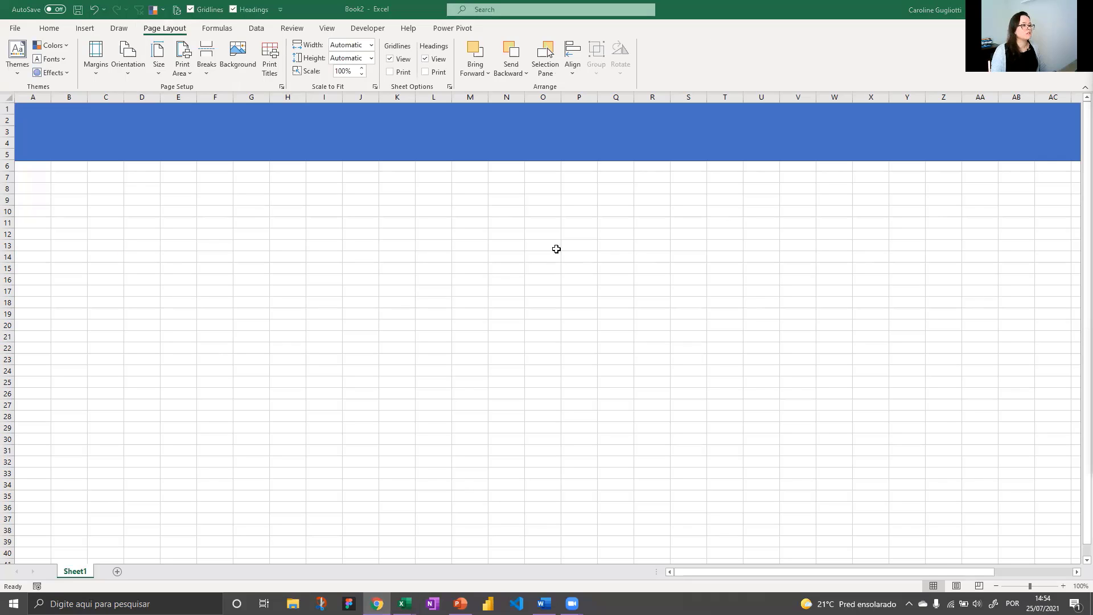
key(alt+Tab)
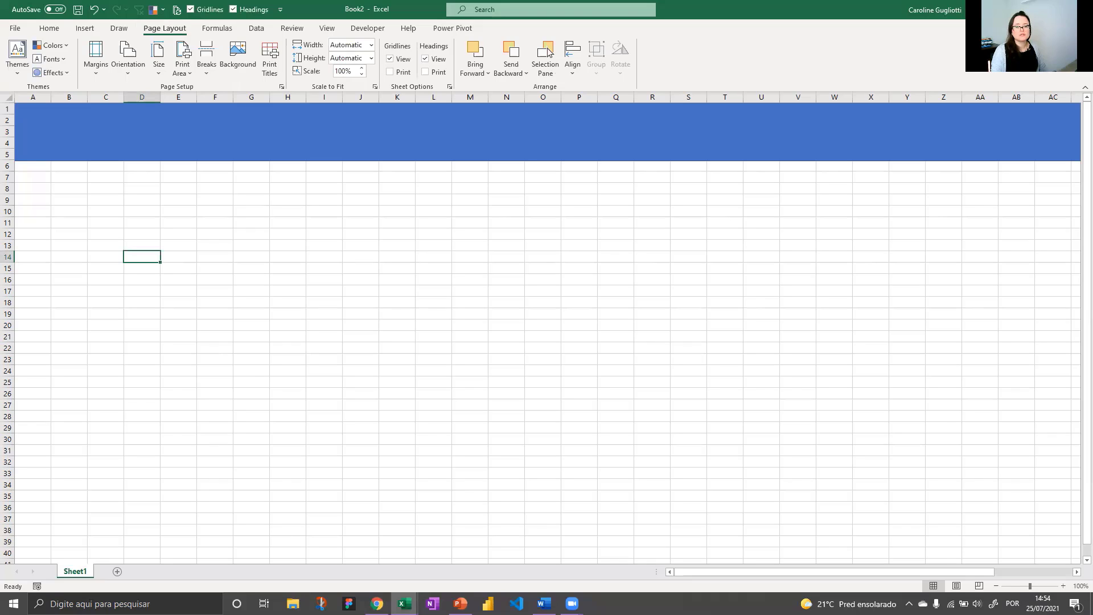
Step: Switch to Word, enlarge its window to examine the labelled picture of the Excel interface, and return to the workbook
key(alt+Tab)
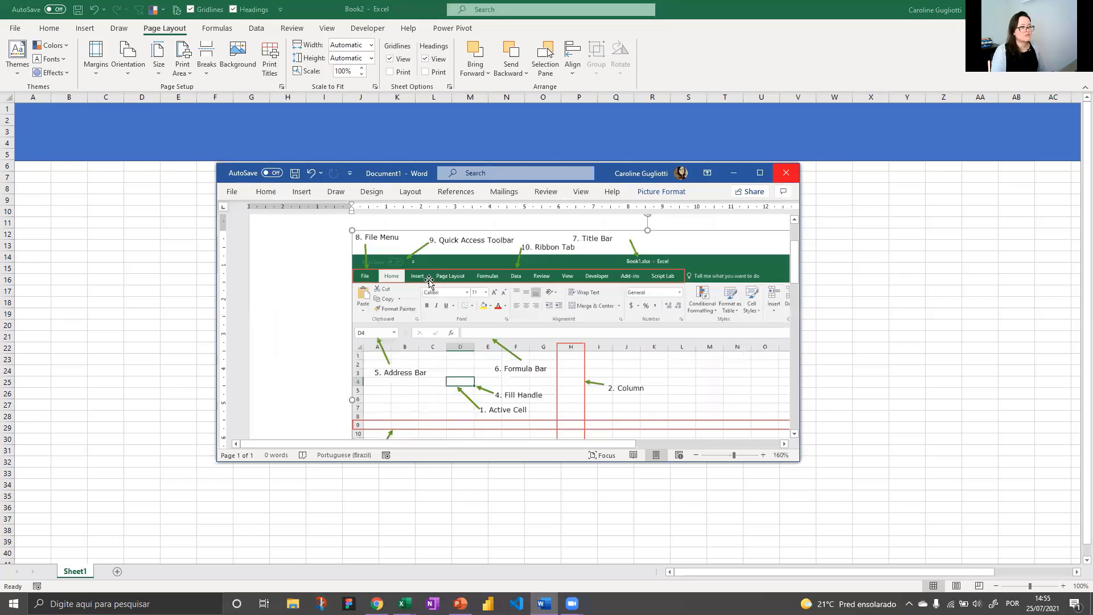
click(761, 173)
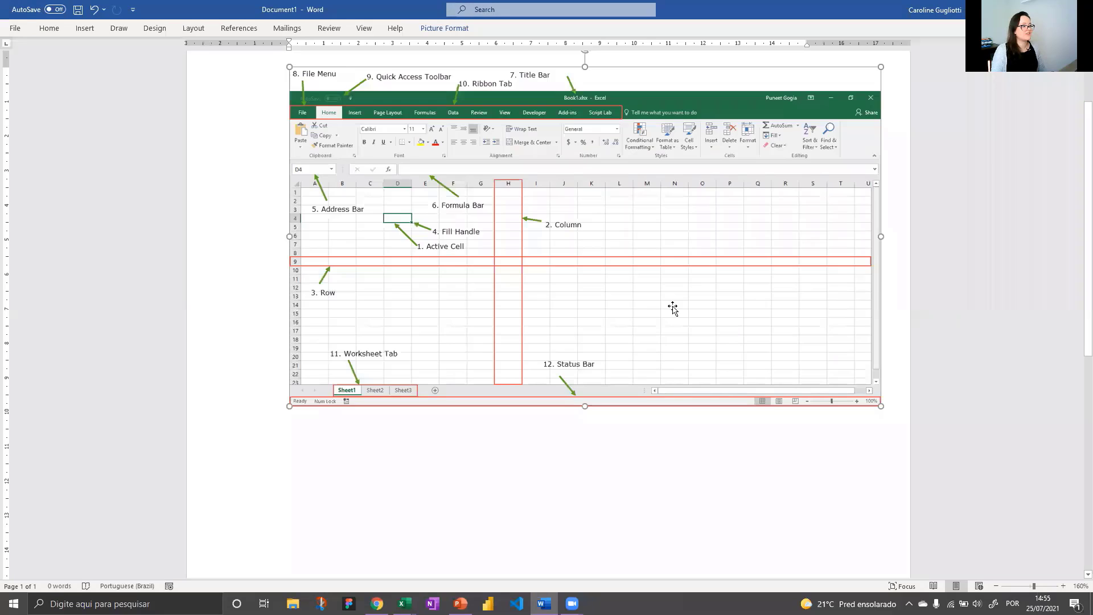
scroll(734, 353, up, 1)
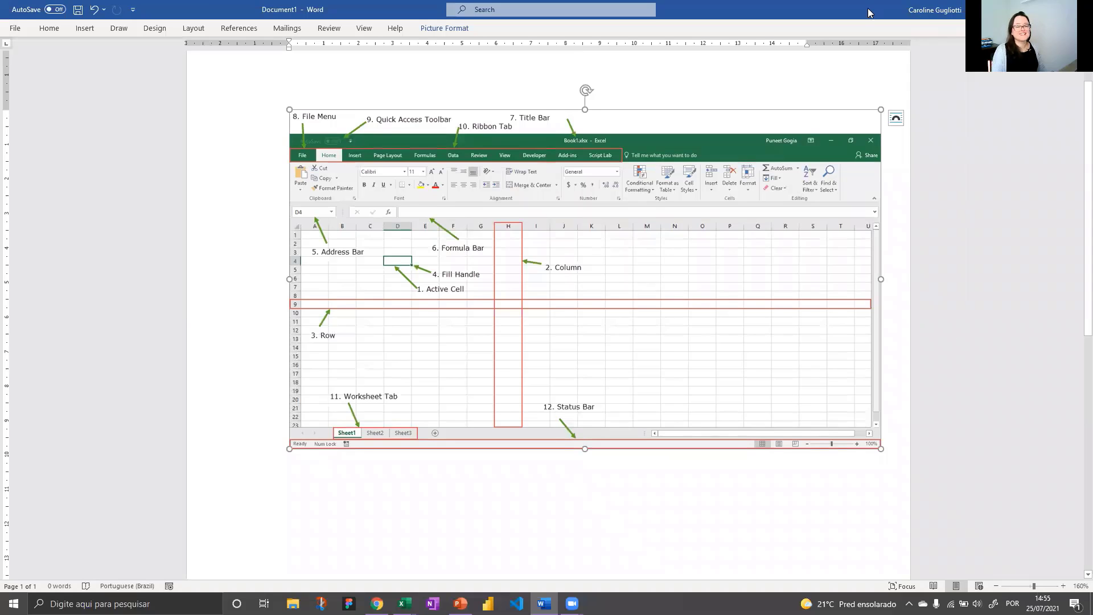
drag(869, 13, 1092, 171)
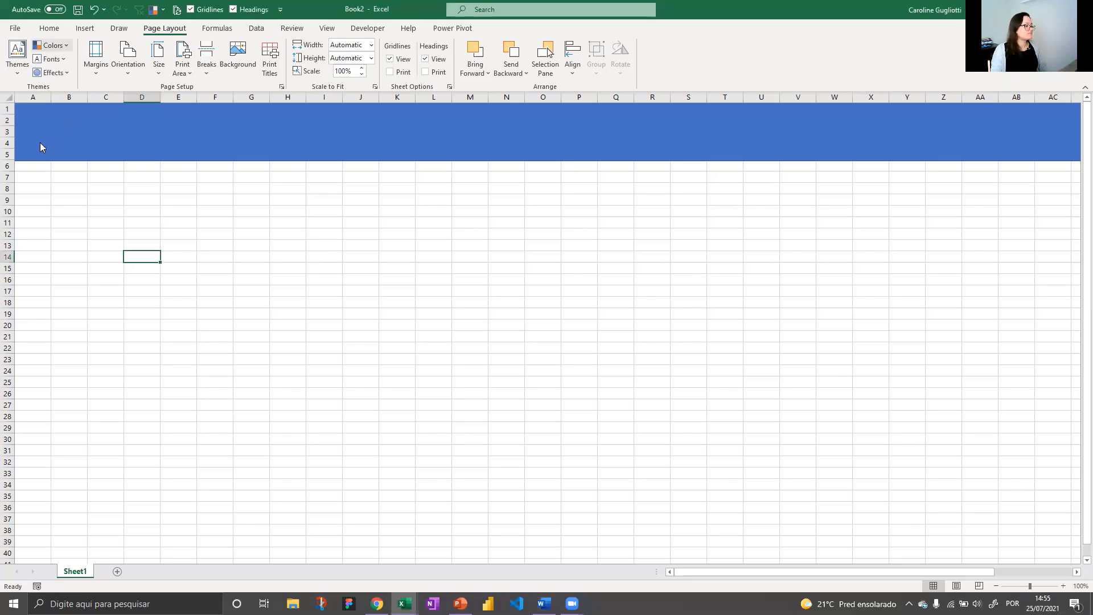
Step: Start a new custom set of theme colours and name it 123
click(53, 45)
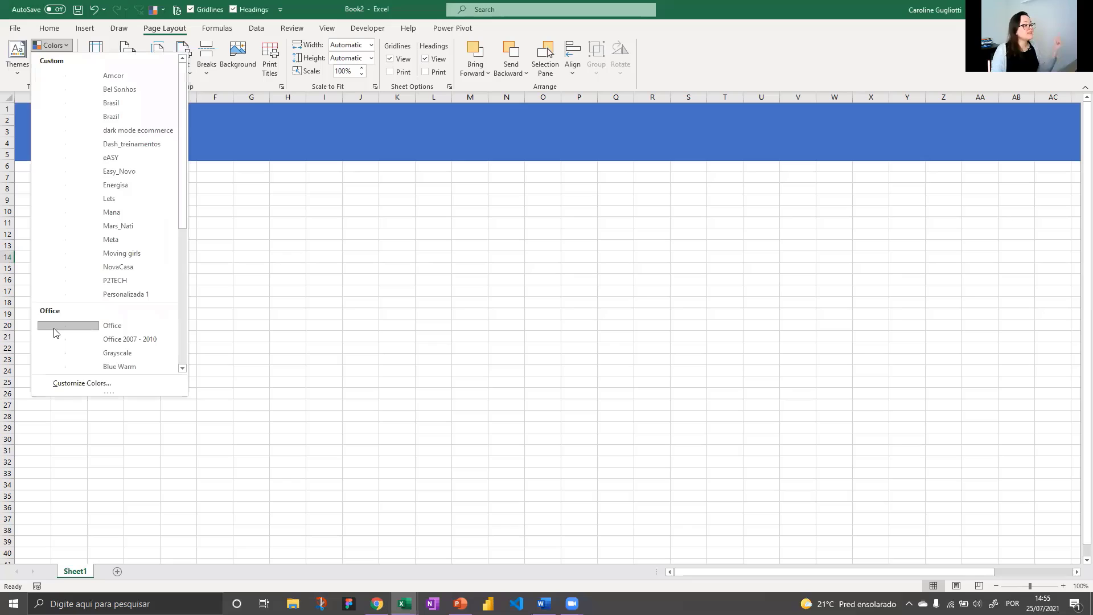
click(74, 383)
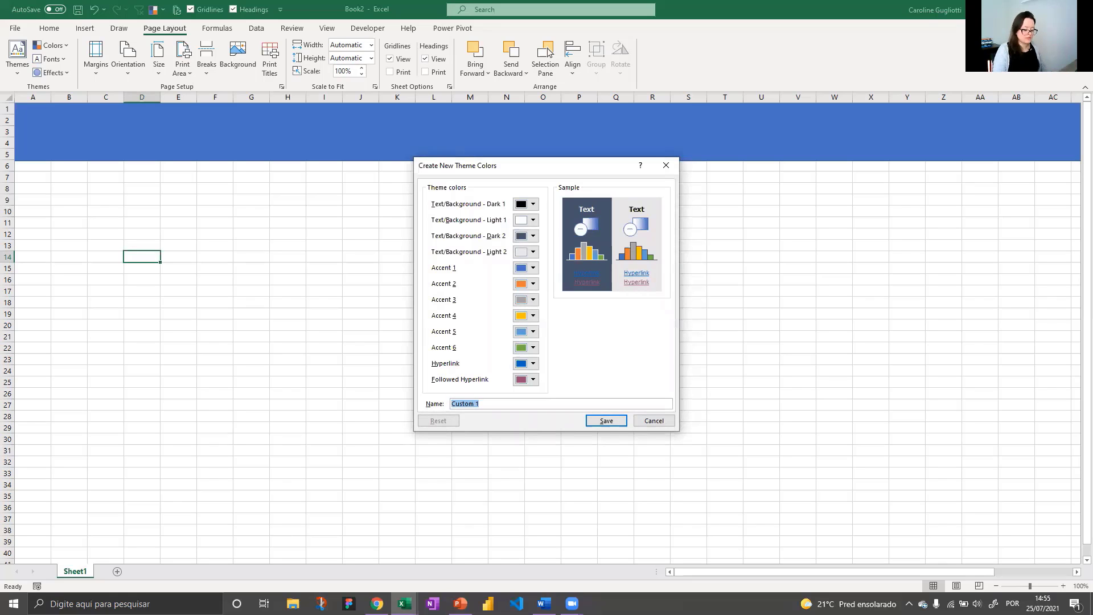
text(123)
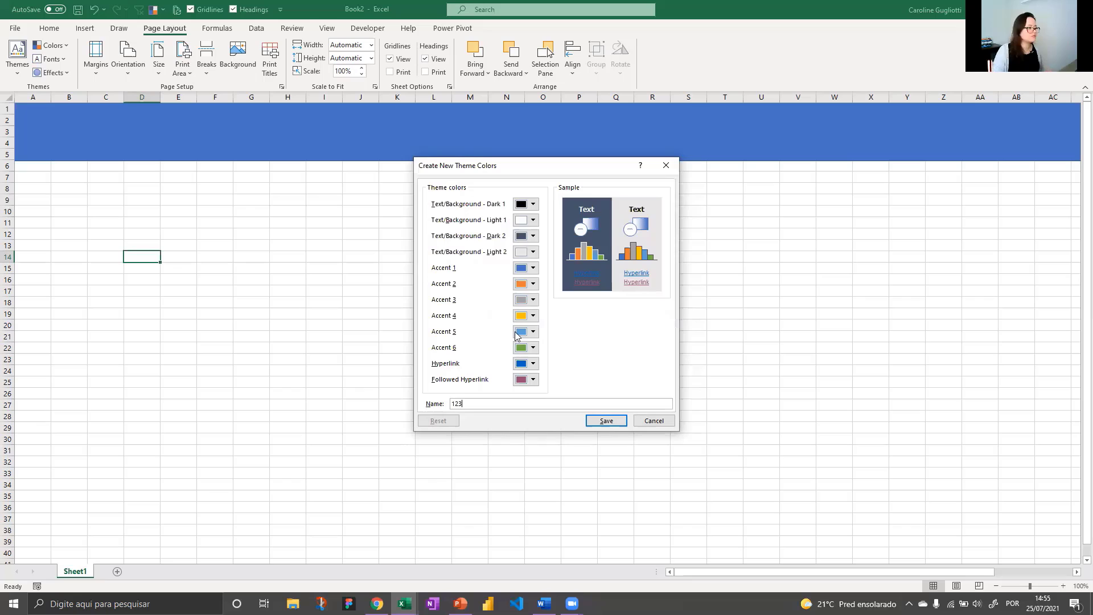
Step: Open the custom RGB definition for Accent 1 and check the green swatch's RGB values in the PowerPoint slide
click(533, 268)
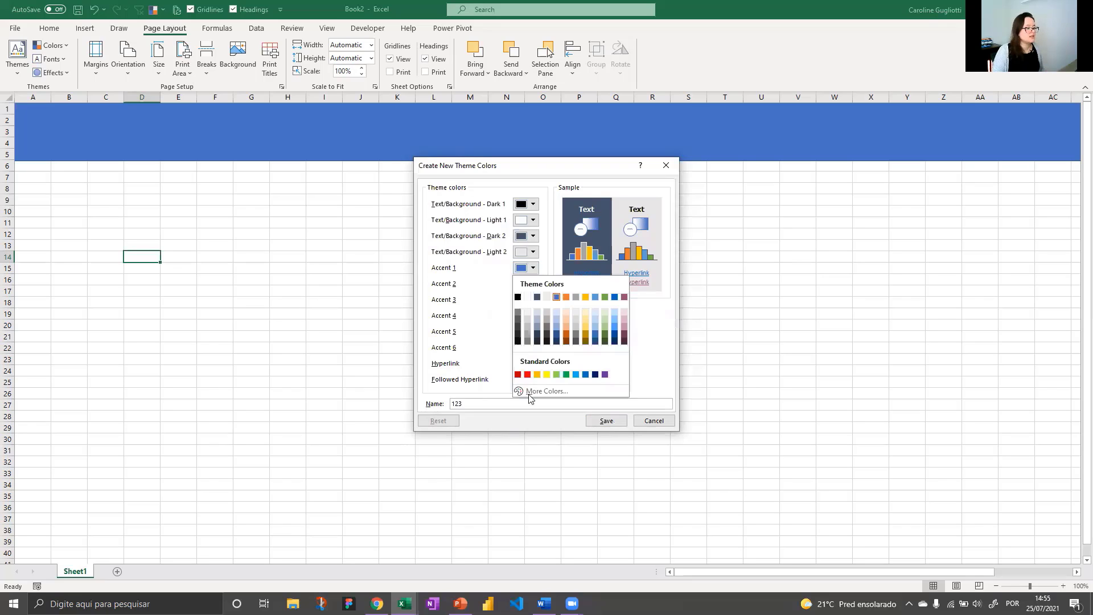
click(462, 267)
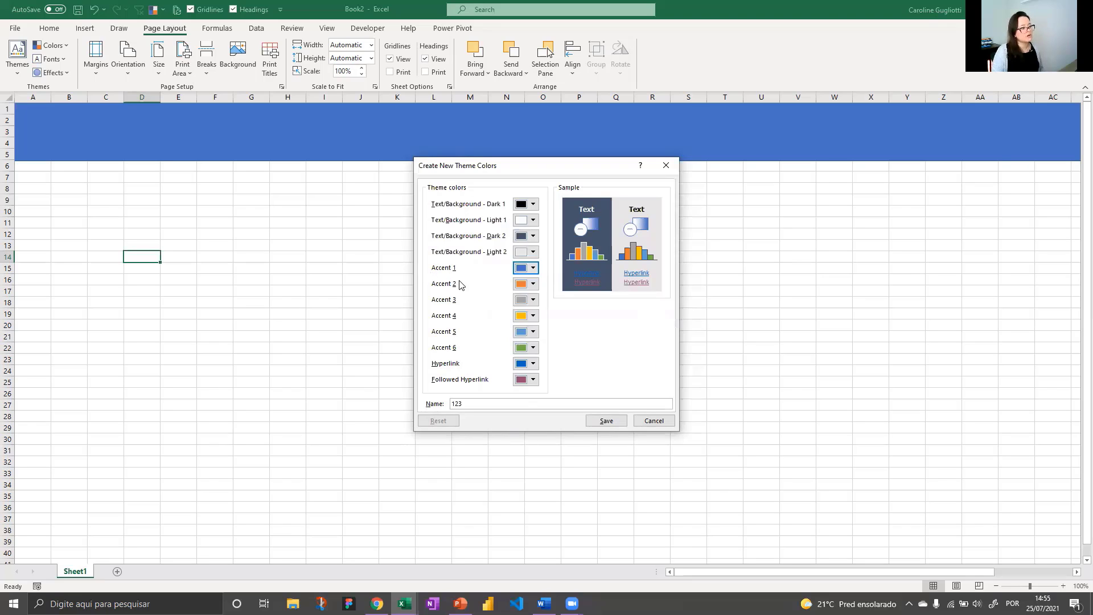
click(534, 268)
click(525, 392)
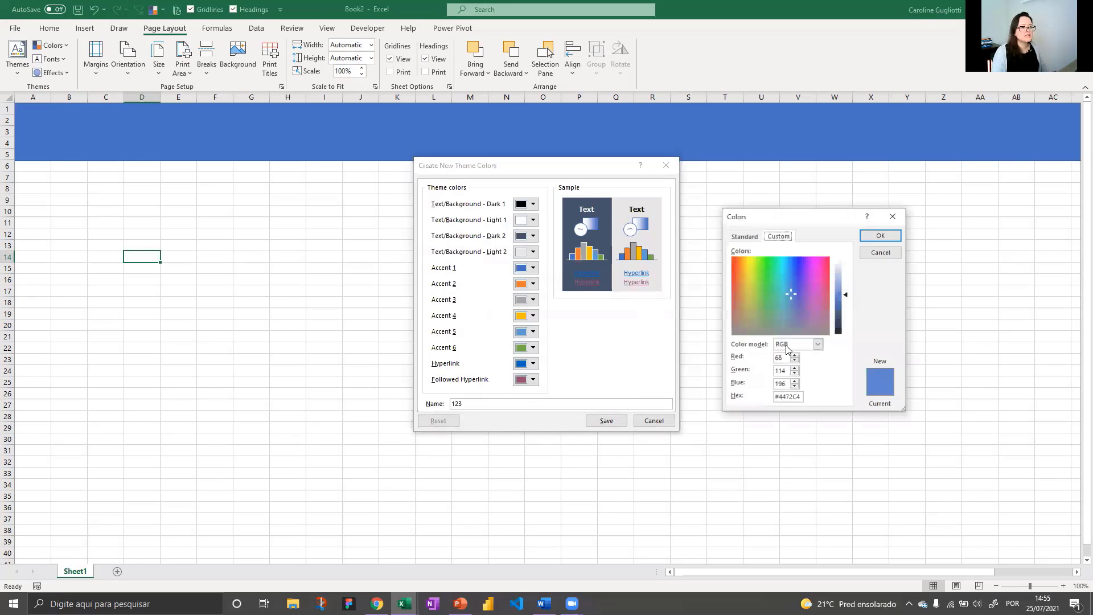
drag(813, 222, 687, 225)
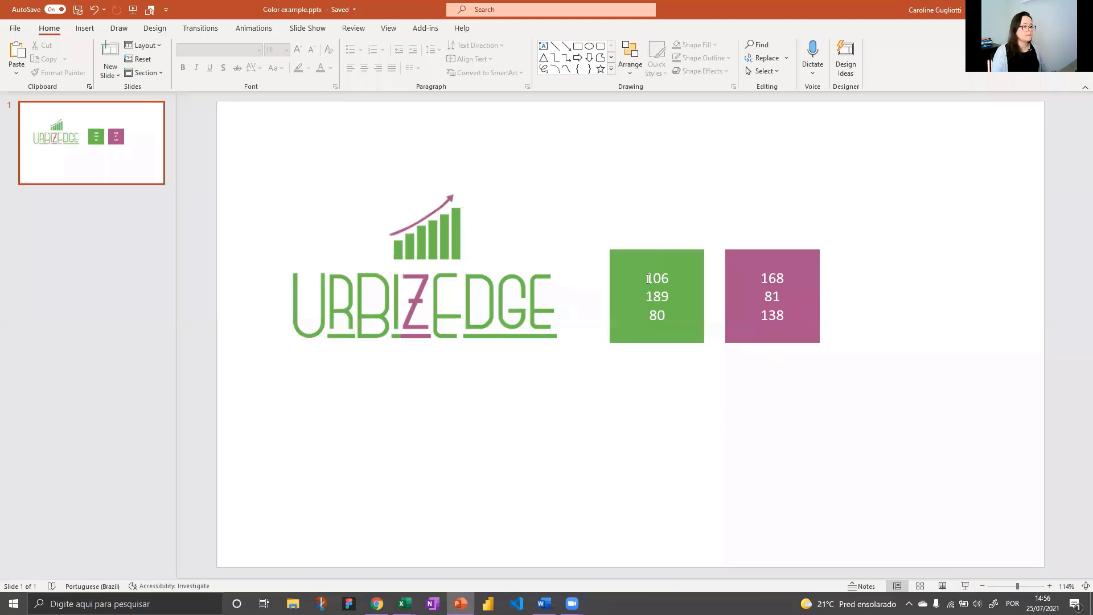
click(648, 279)
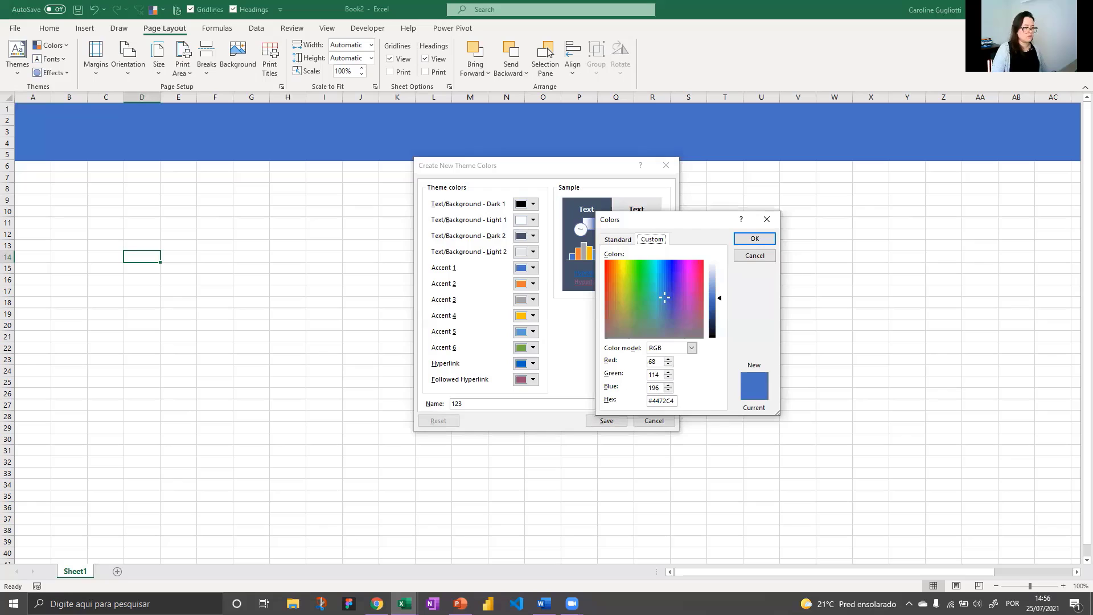
Step: Set Accent 1 to the logo green with RGB 106, 189, 80
double_click(653, 362)
text(106)
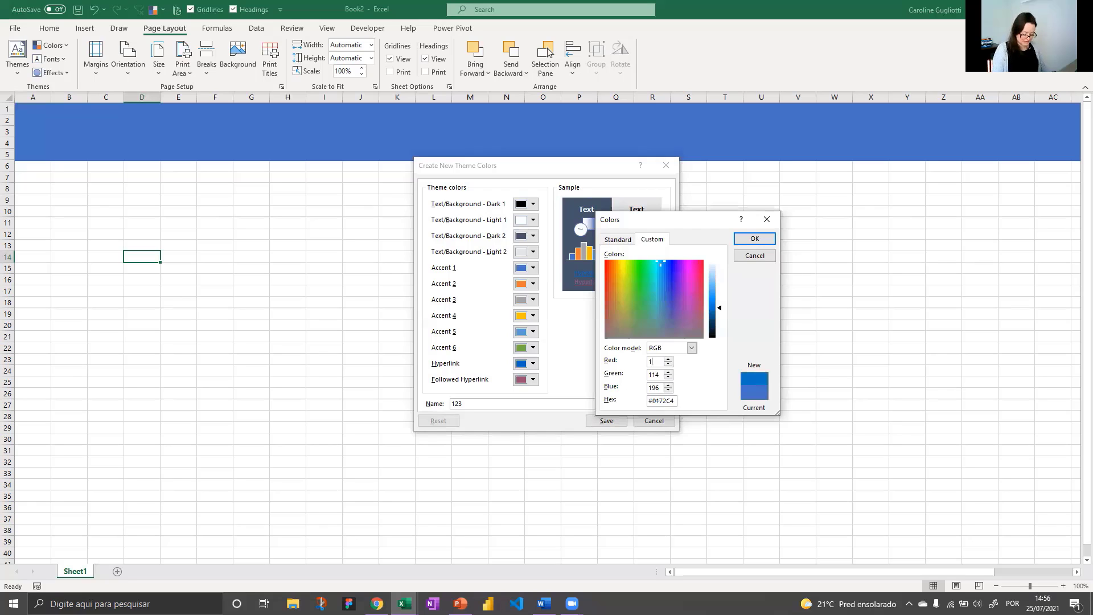
key(Tab)
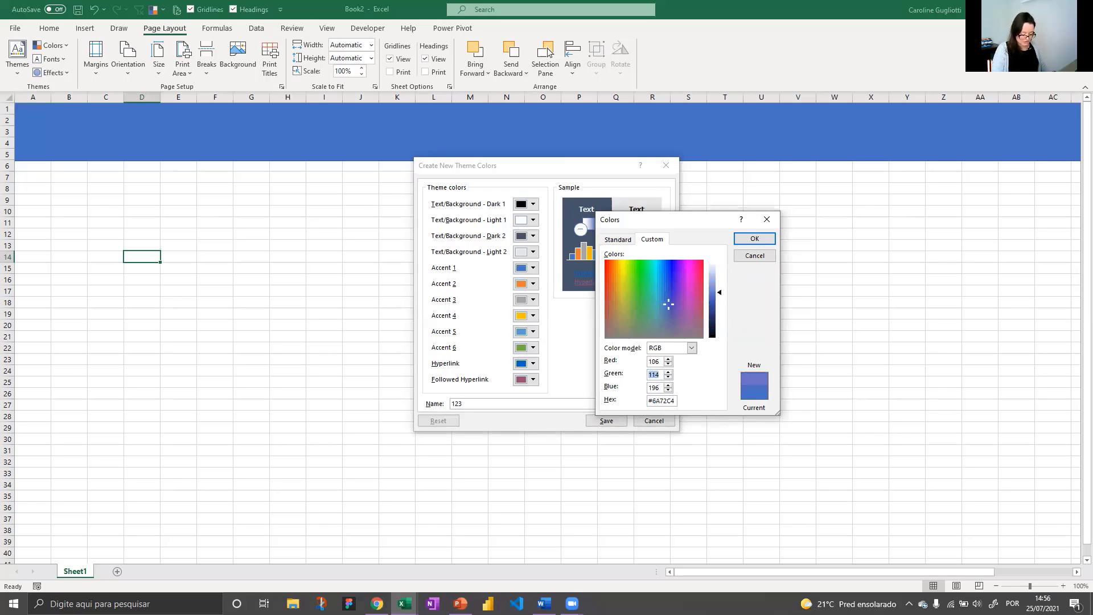
text(1)
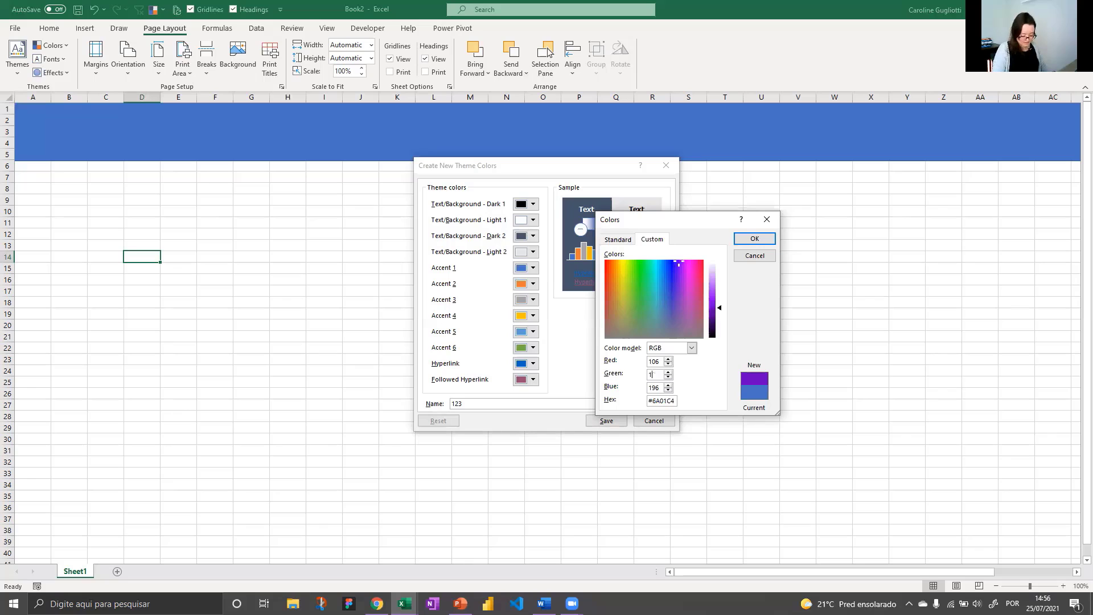
text(89)
key(Tab)
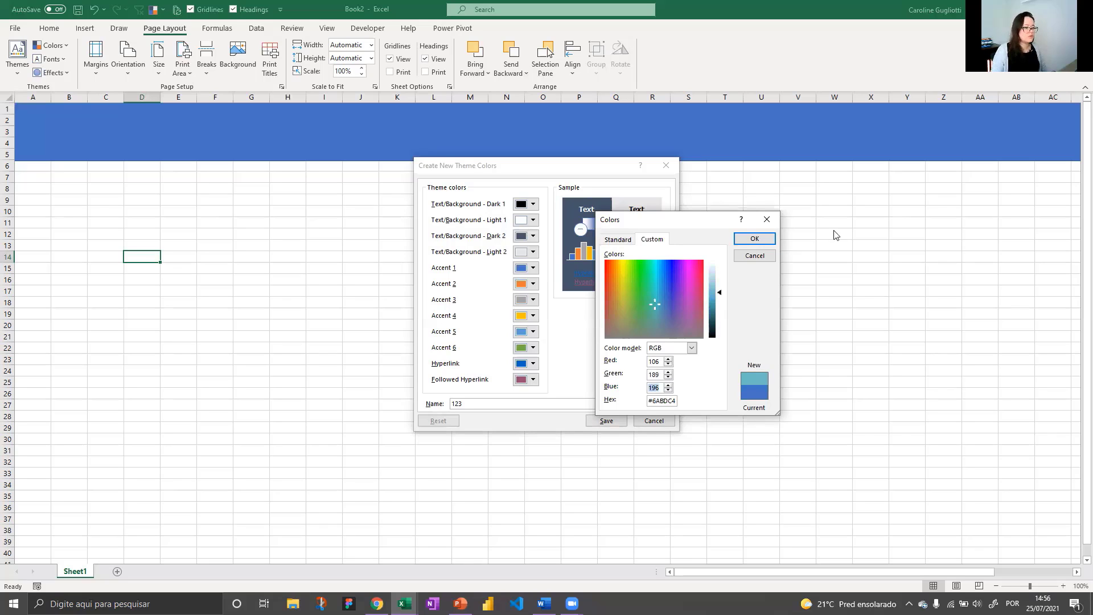
text(80)
key(Return)
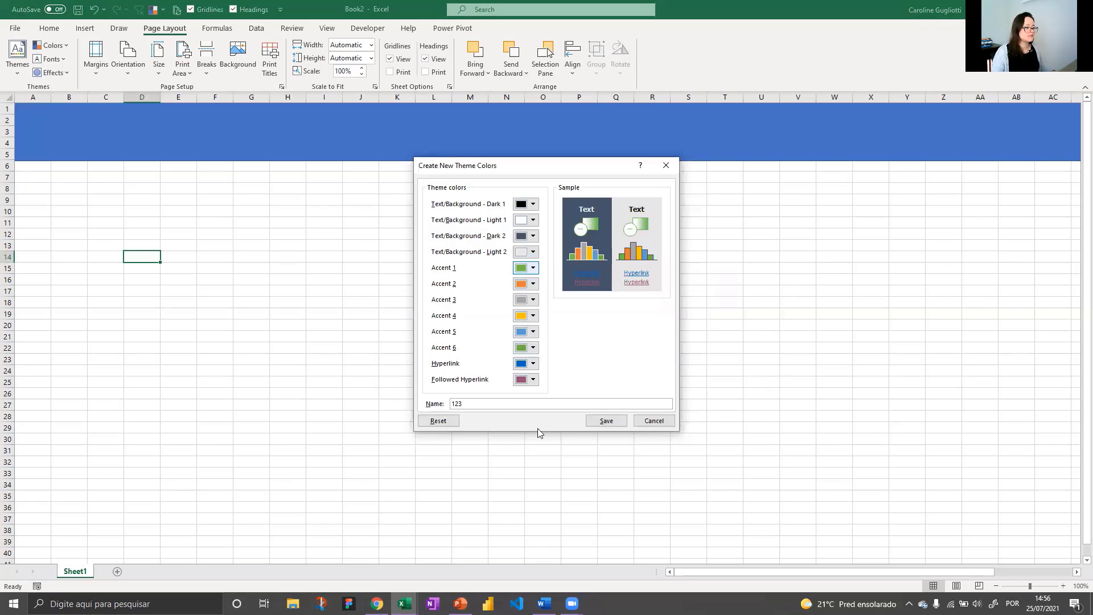
Step: Darken Accent 1 to a deep green with RGB 48, 91, 35 by lowering its luminosity
click(533, 268)
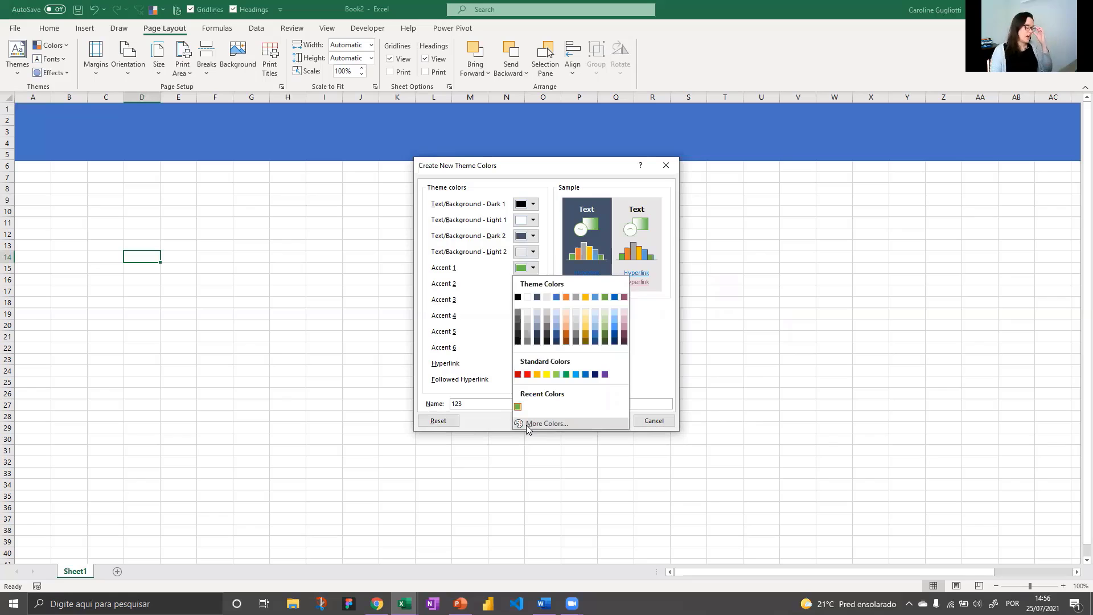
click(528, 424)
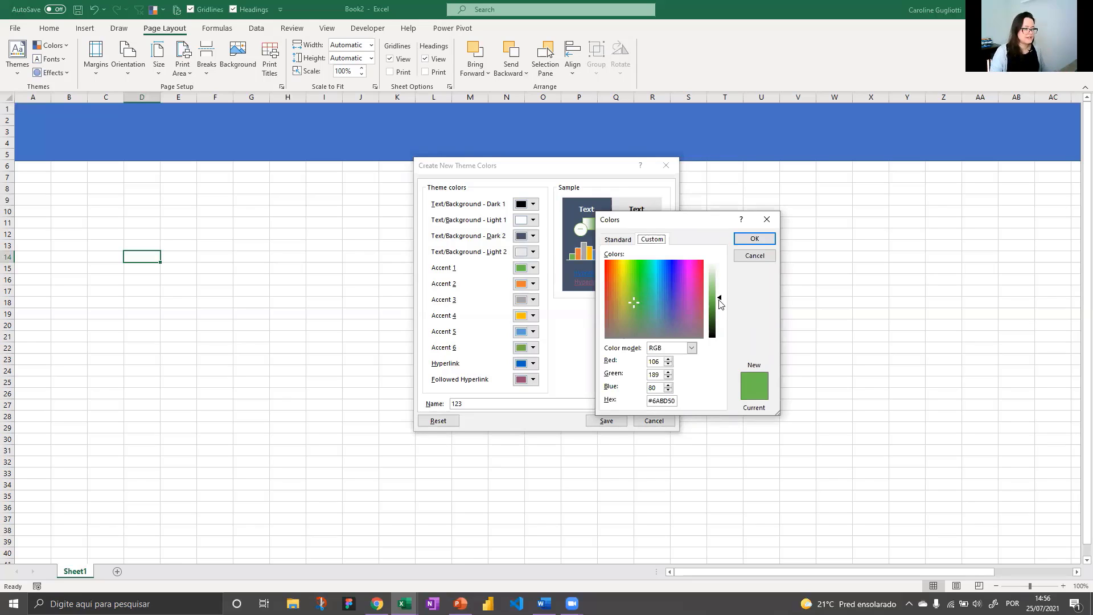
click(722, 310)
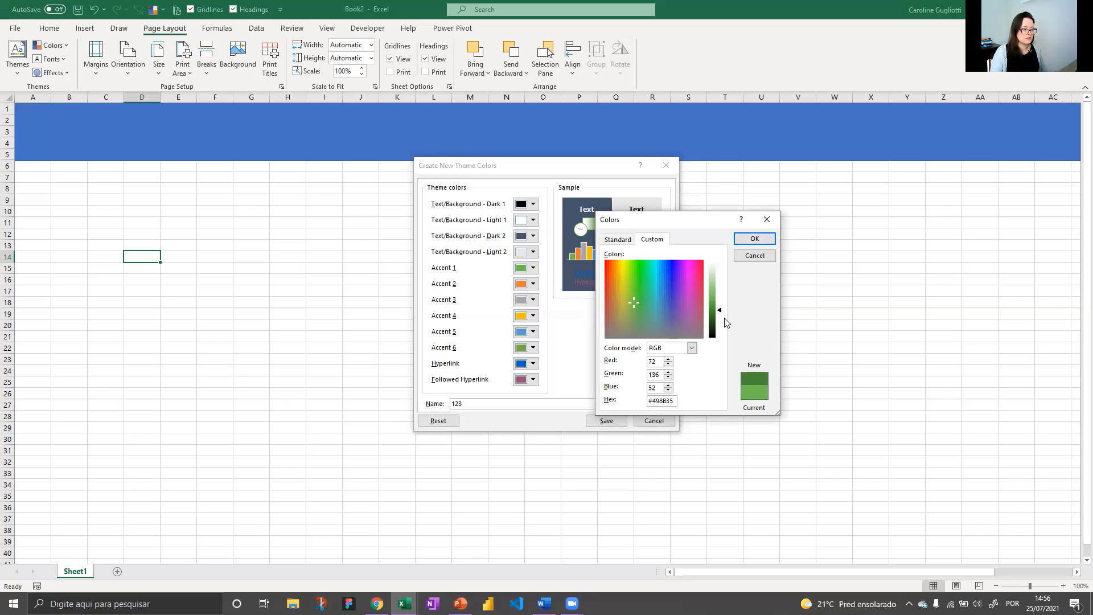
click(725, 319)
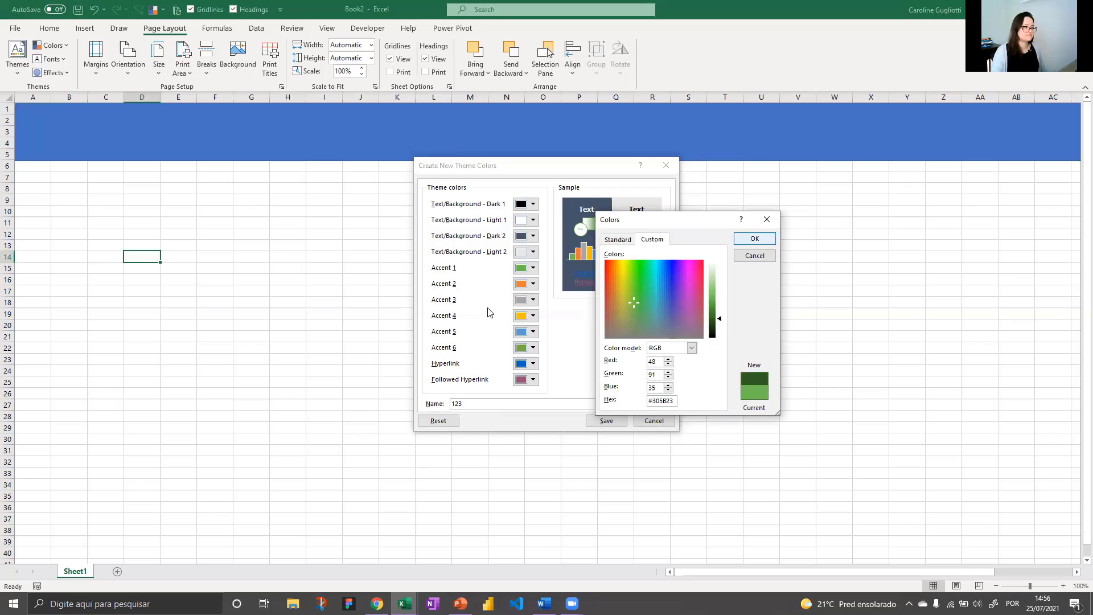
key(Return)
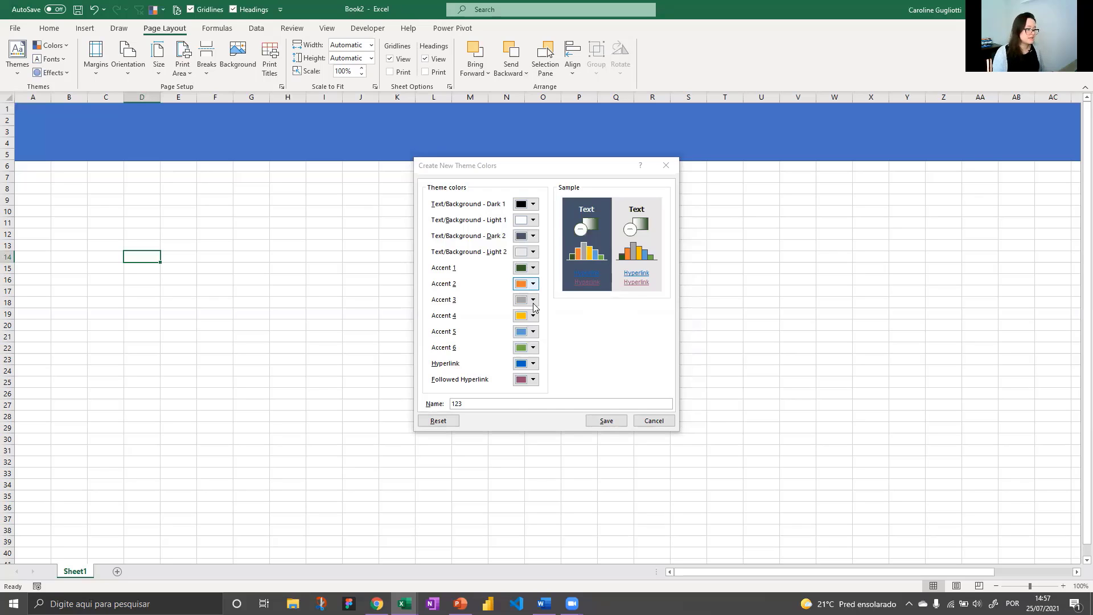
Step: Set Accent 2 to the logo green darkened to RGB 73, 139, 53 and Accent 3 to the unmodified logo green
click(533, 285)
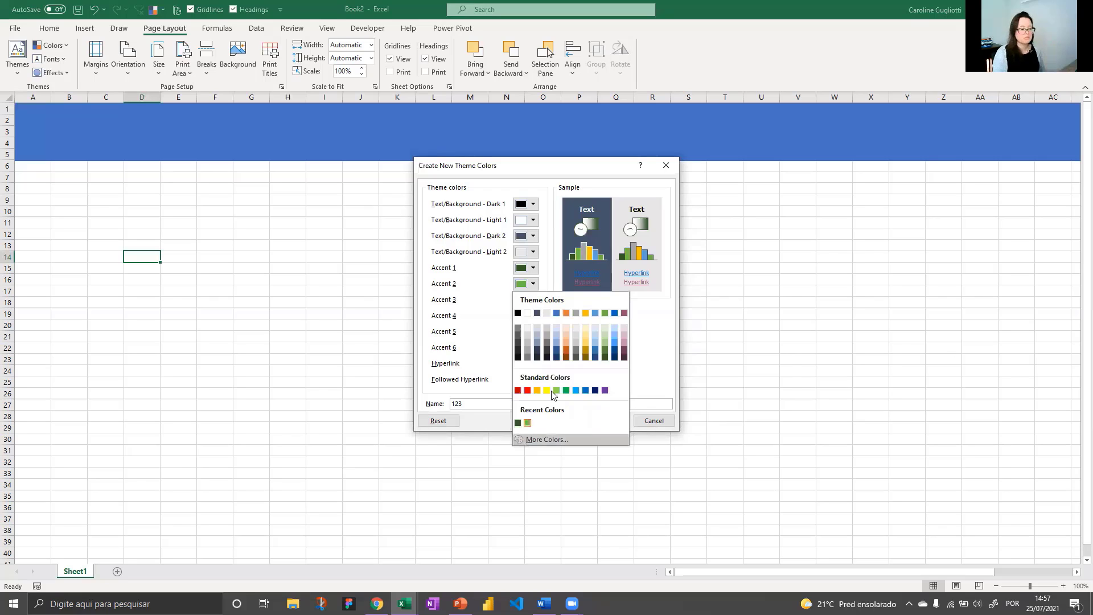
click(525, 443)
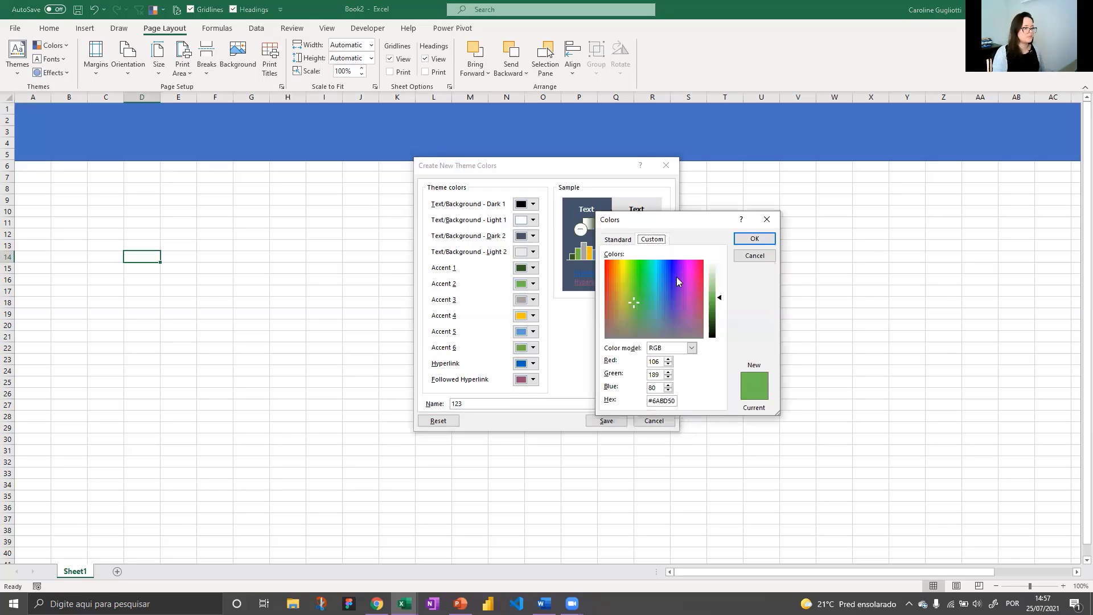
click(719, 308)
click(525, 302)
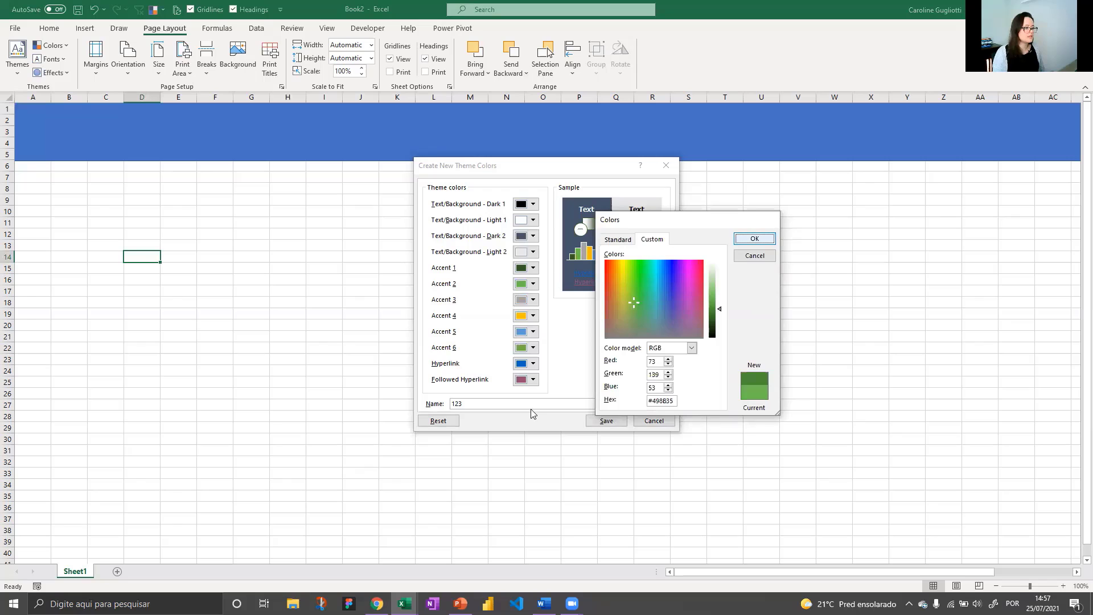
click(538, 439)
Step: Set Accent 4 to the logo purple with RGB 168, 81, 138
click(527, 318)
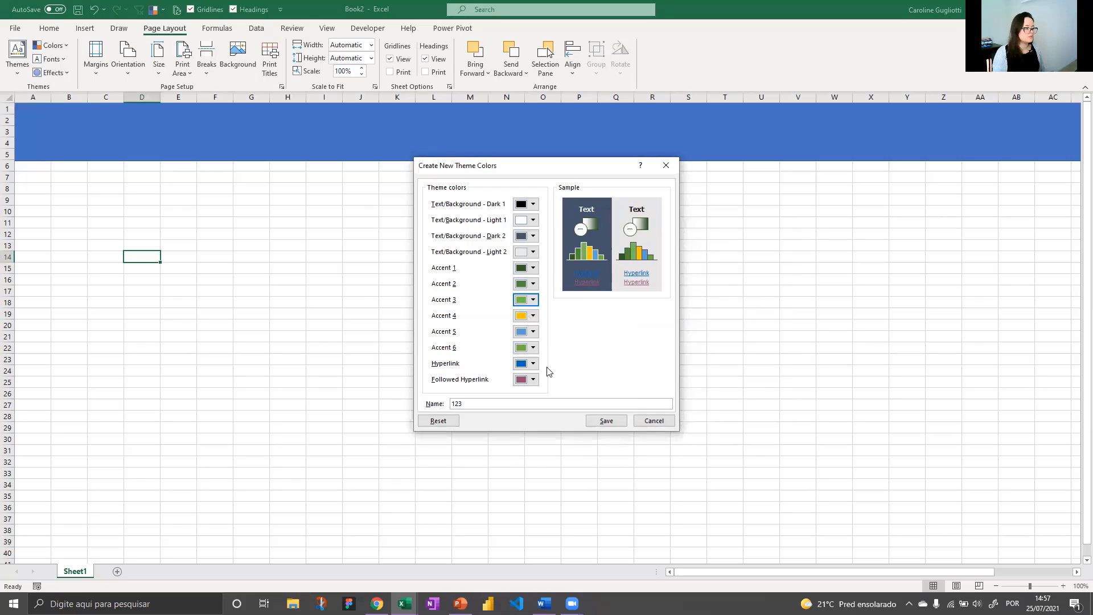
click(552, 467)
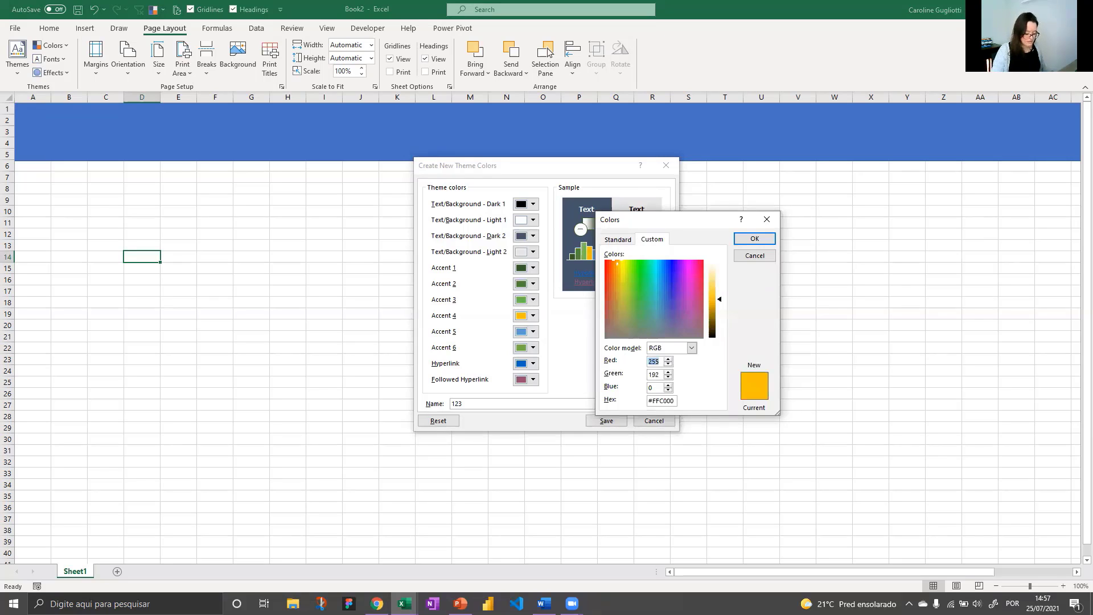
text(168)
key(Tab)
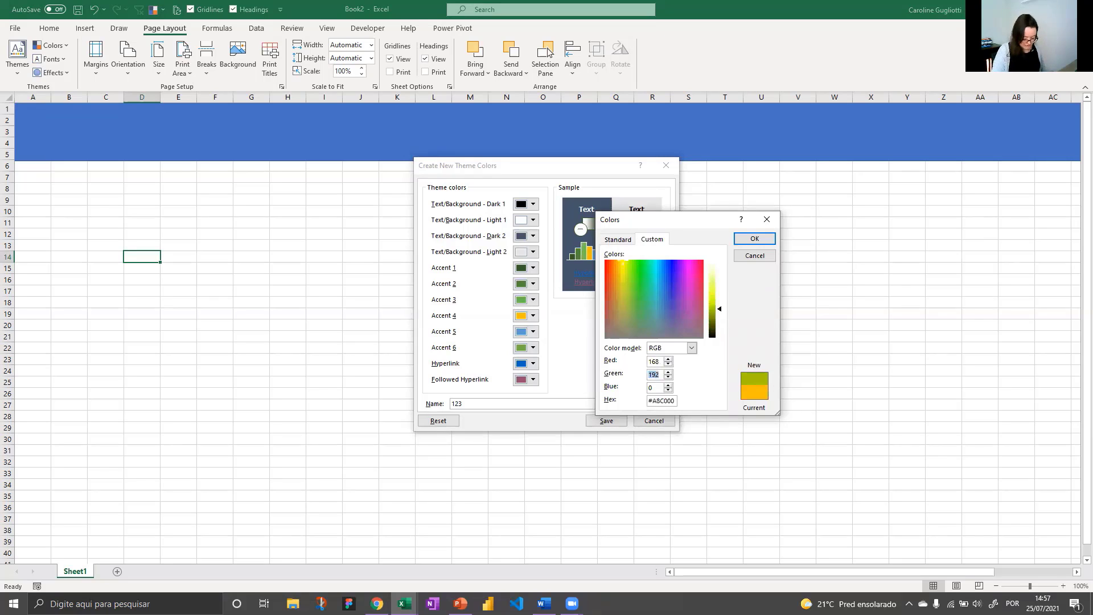
text(81)
key(Tab)
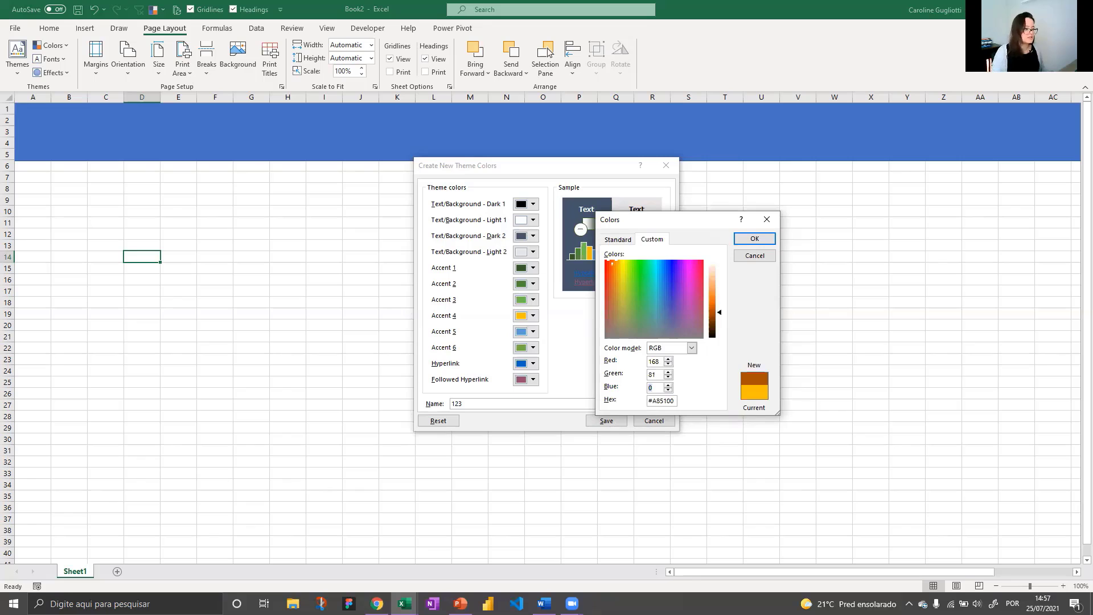
click(763, 240)
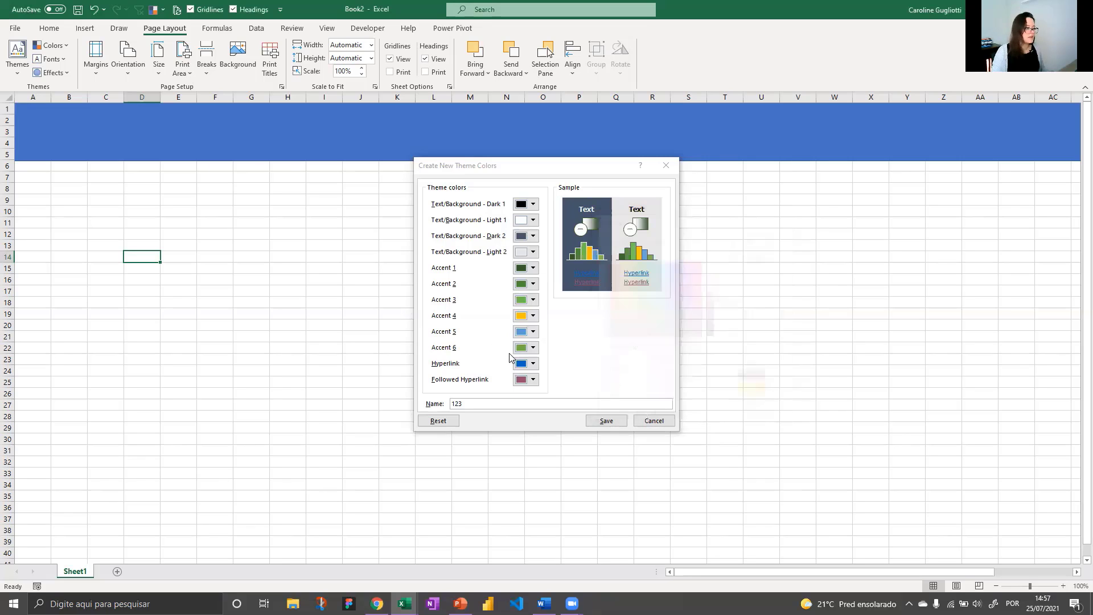
Step: Darken Accent 4 to a deep purple with RGB 96, 46, 79 by lowering its luminosity
click(533, 316)
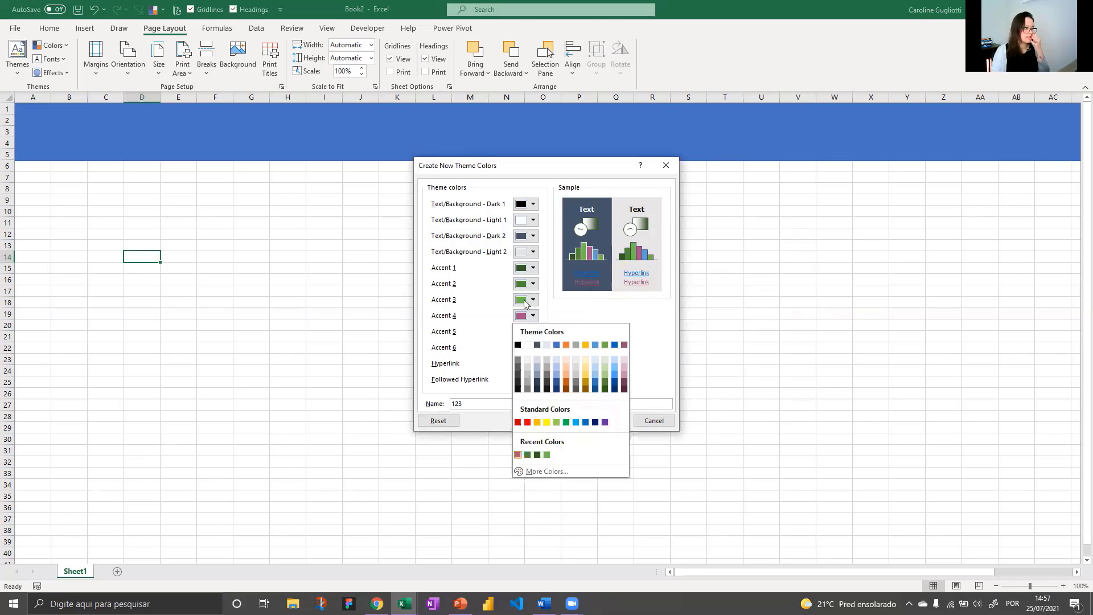
click(546, 472)
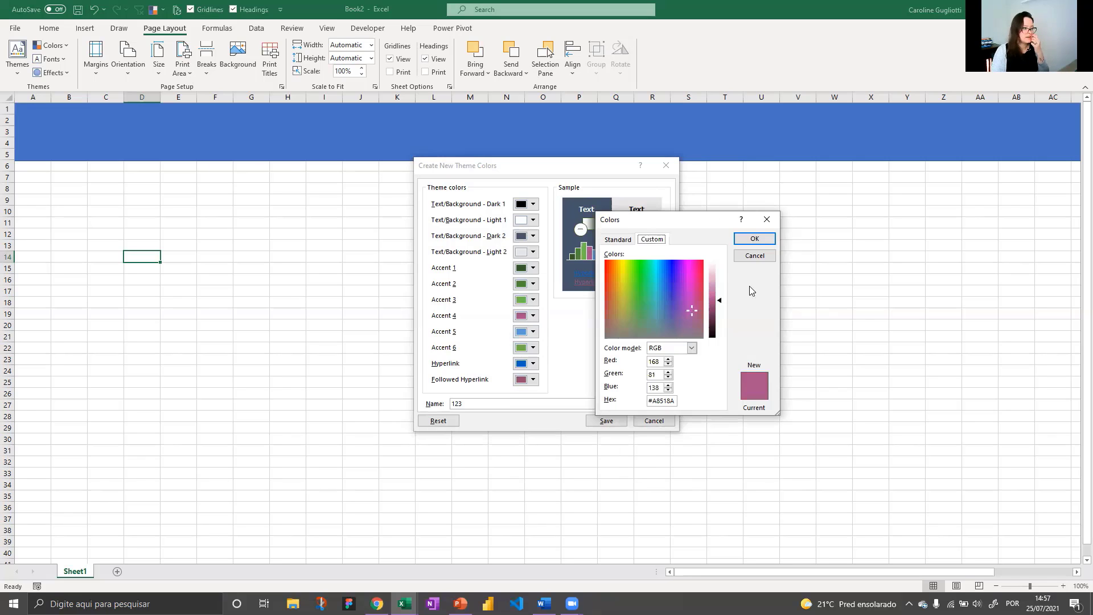
click(717, 316)
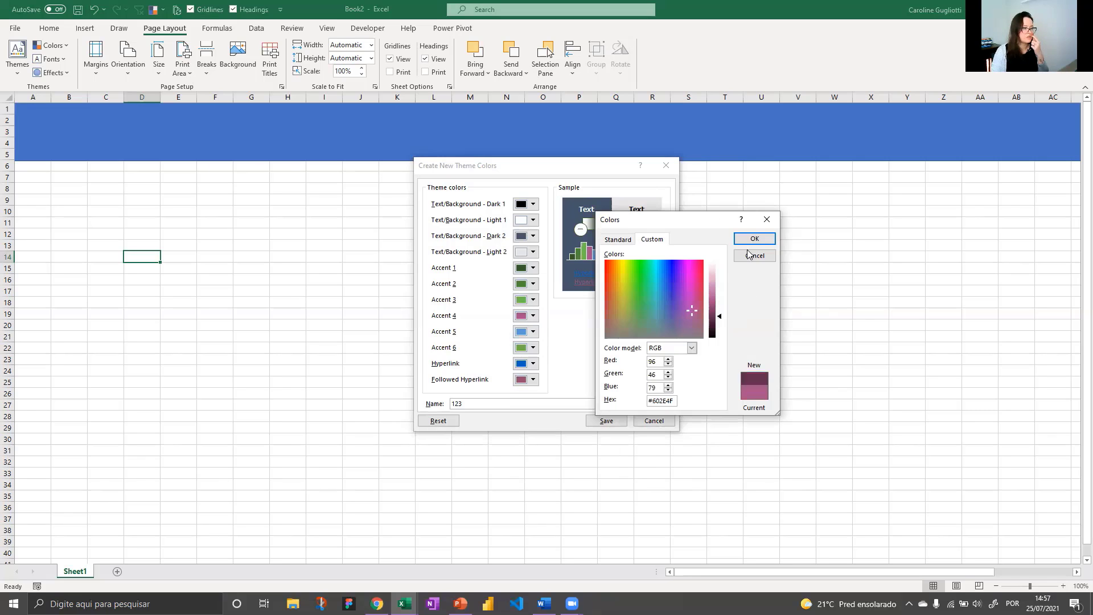
key(Return)
Step: Set Accent 5 to the logo purple, moderately darkened to RGB 135, 65, 112
click(526, 338)
click(528, 470)
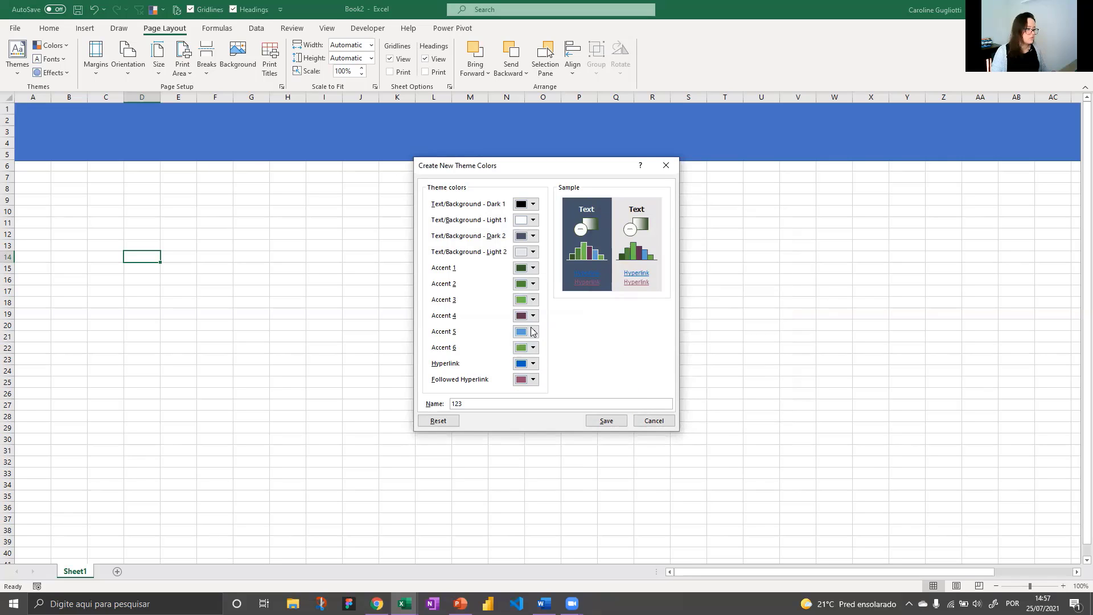
click(721, 308)
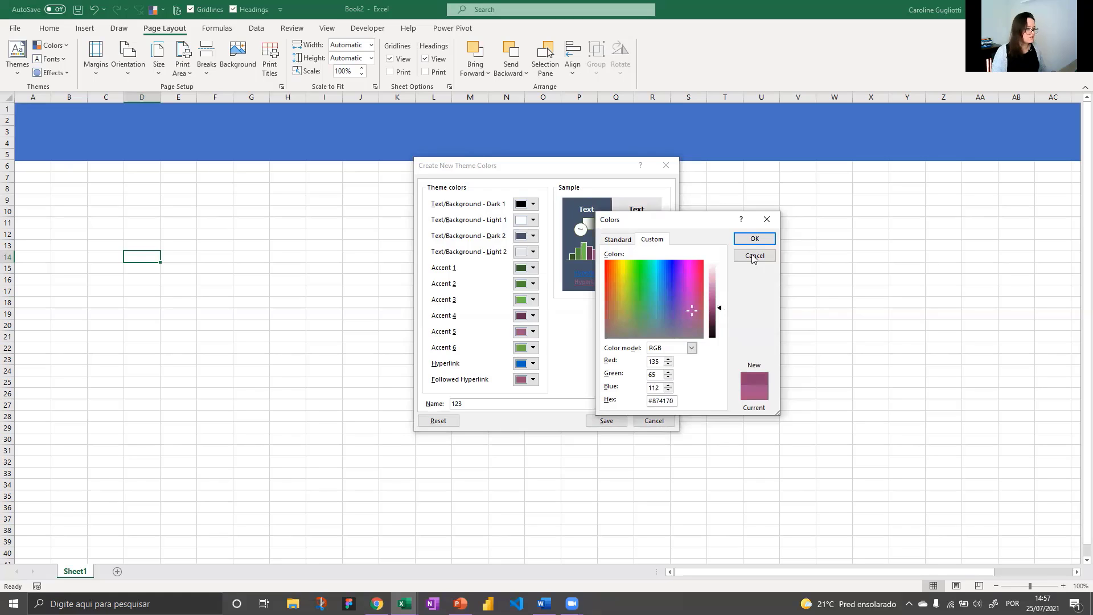
key(Return)
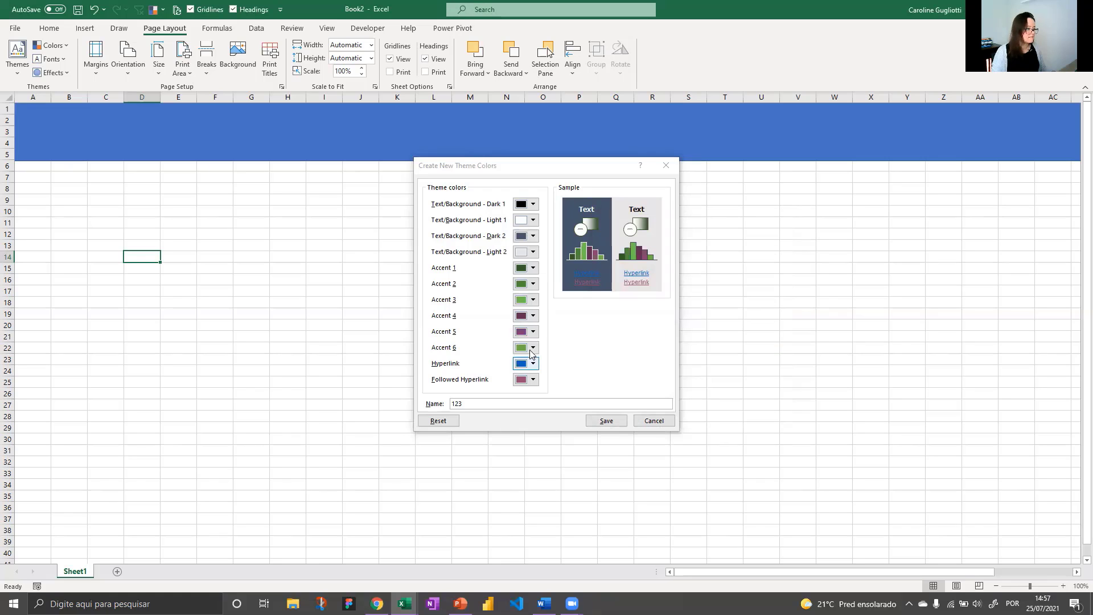
Step: Set Accent 6 to the original logo purple and save the custom theme colours
click(530, 350)
click(535, 501)
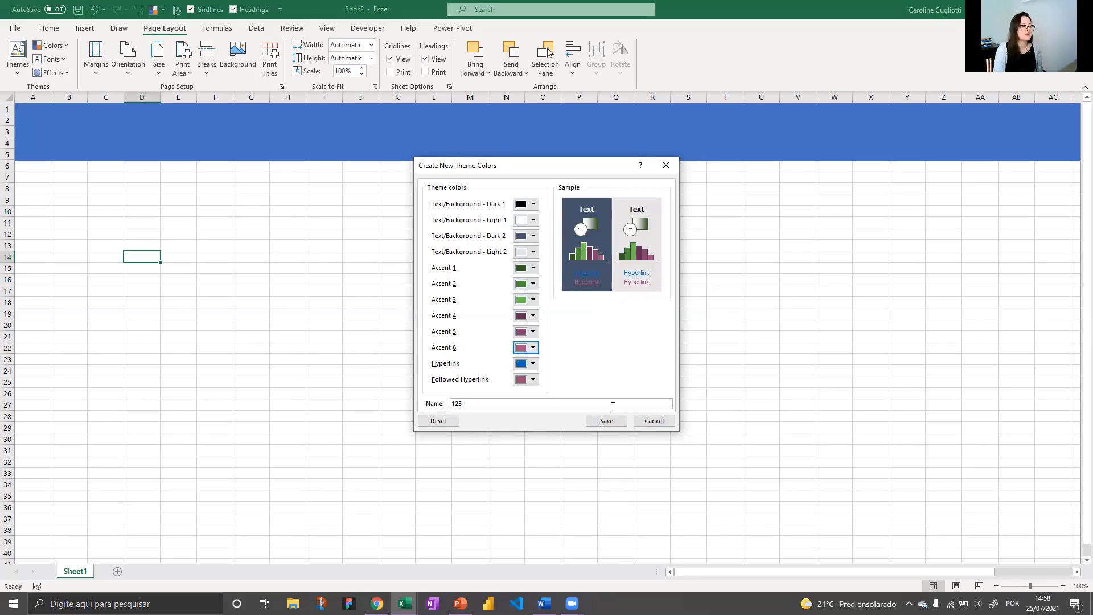
click(607, 421)
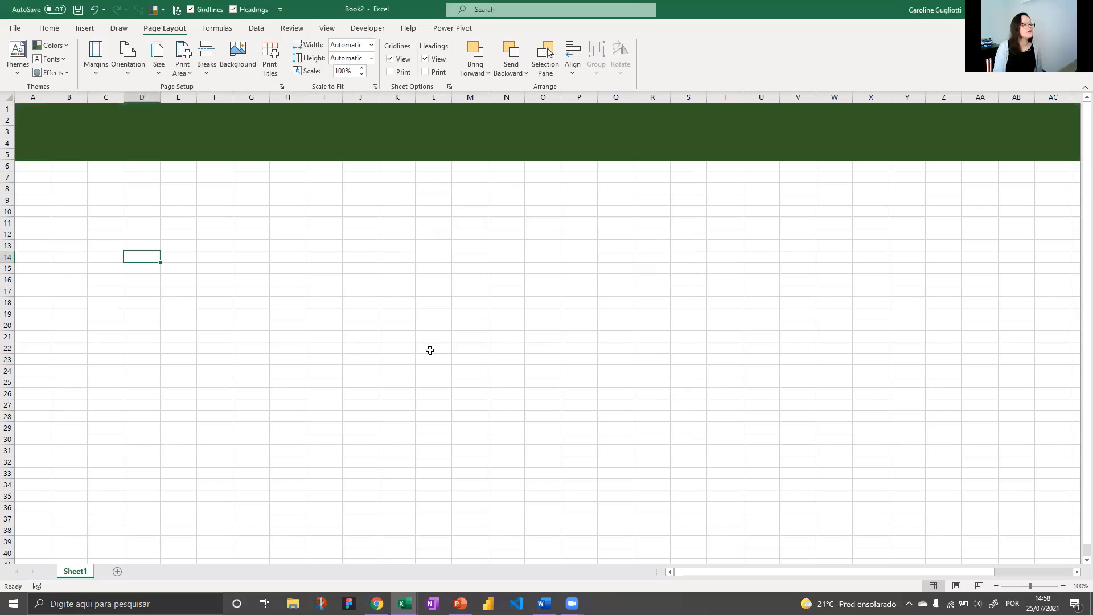
click(501, 314)
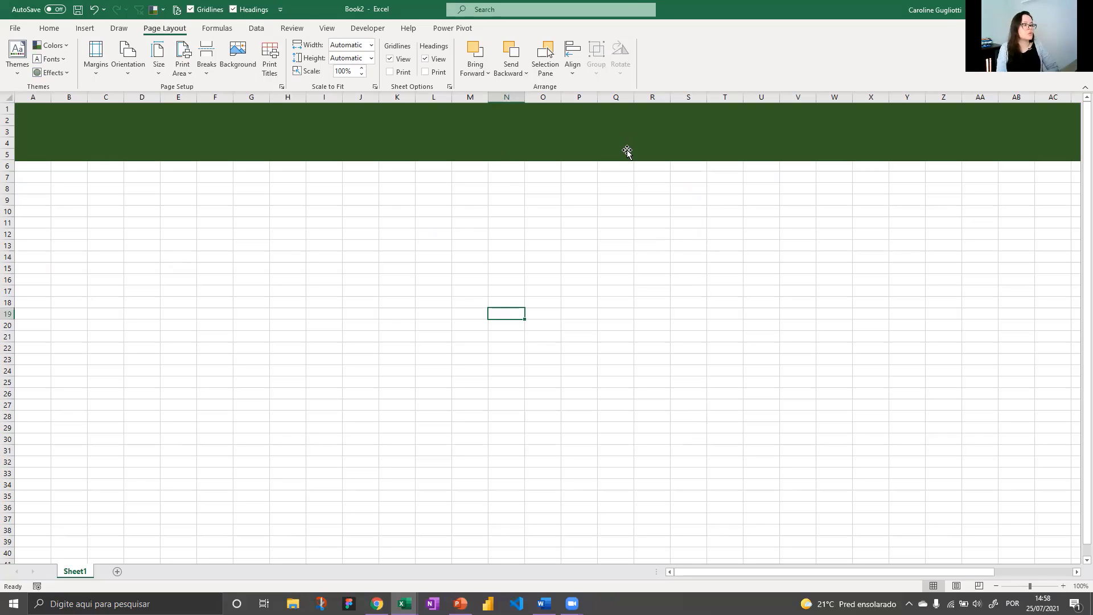
drag(464, 135, 439, 168)
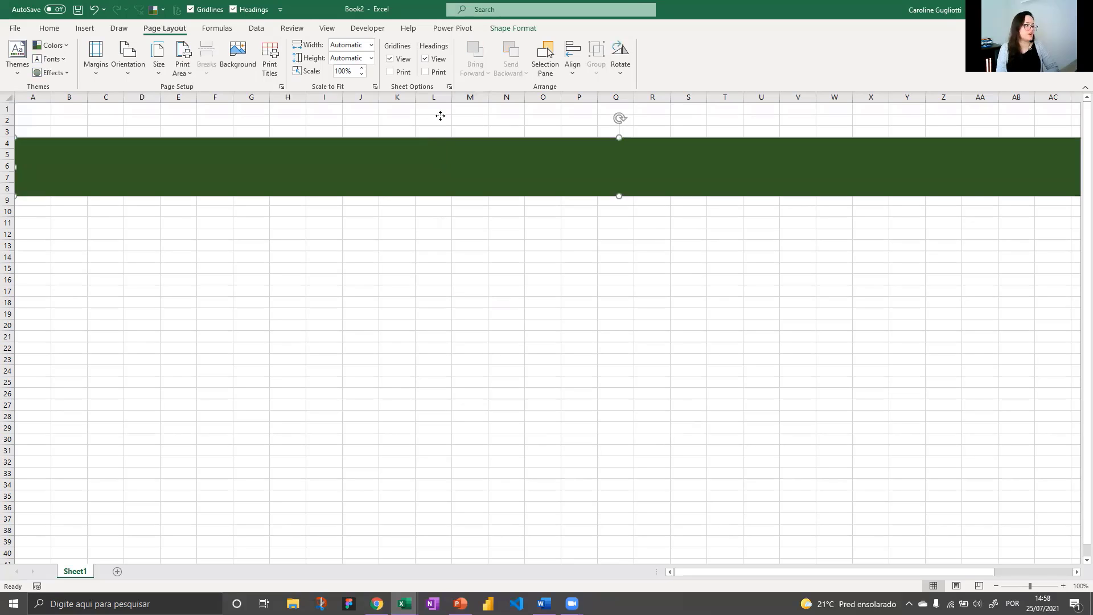
drag(441, 116, 461, 121)
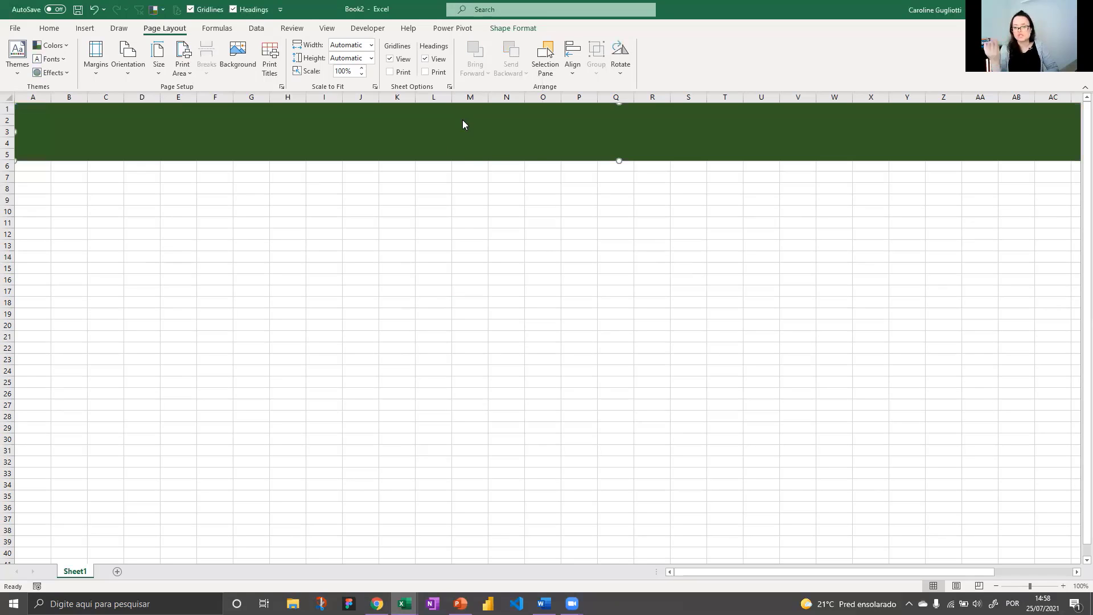
Step: Fill the header banner with the light logo green from the Accent 3 theme colour
right_click(462, 120)
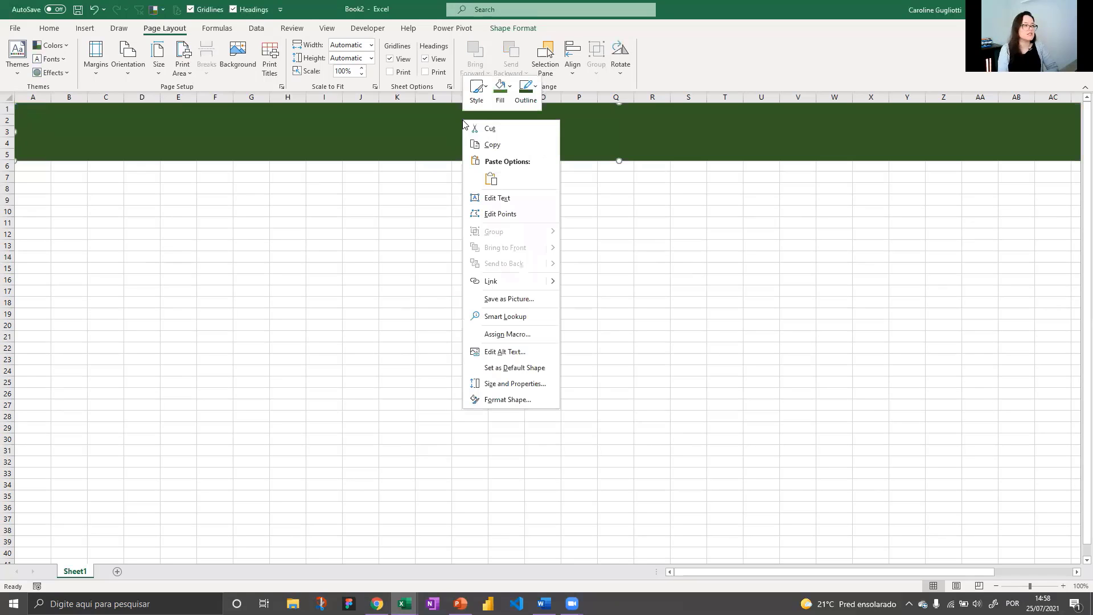
click(493, 98)
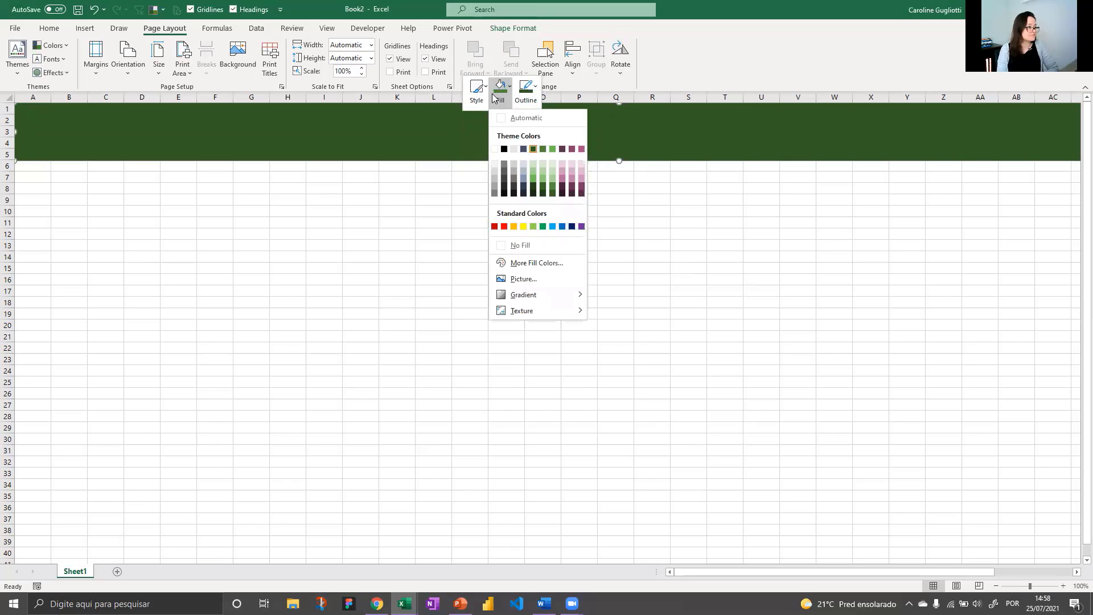
click(553, 149)
key(Escape)
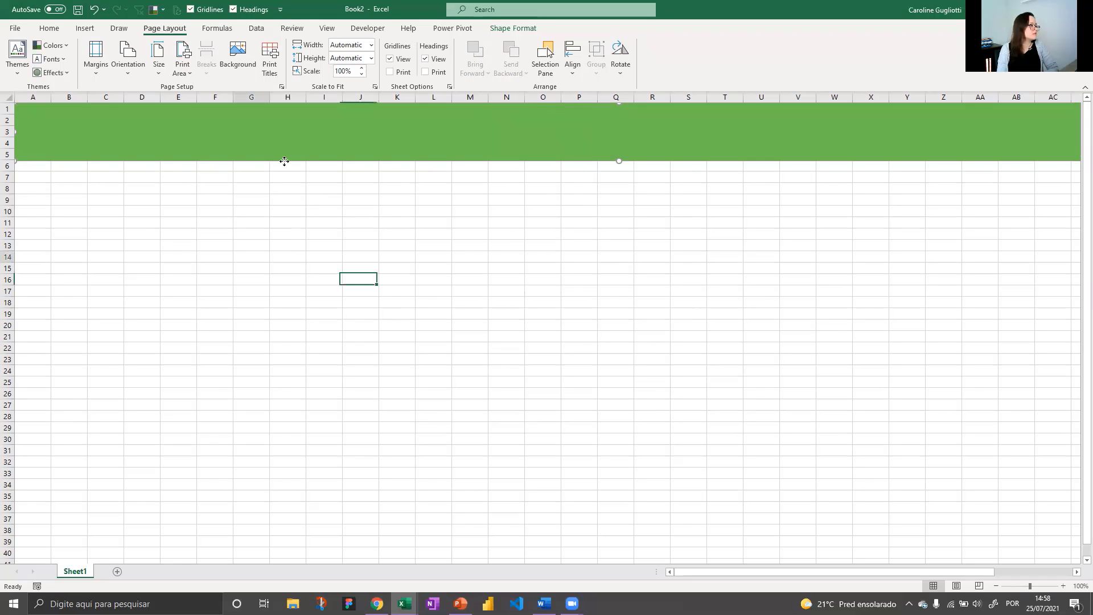
Step: Remove the outline from the header banner
drag(309, 154, 253, 139)
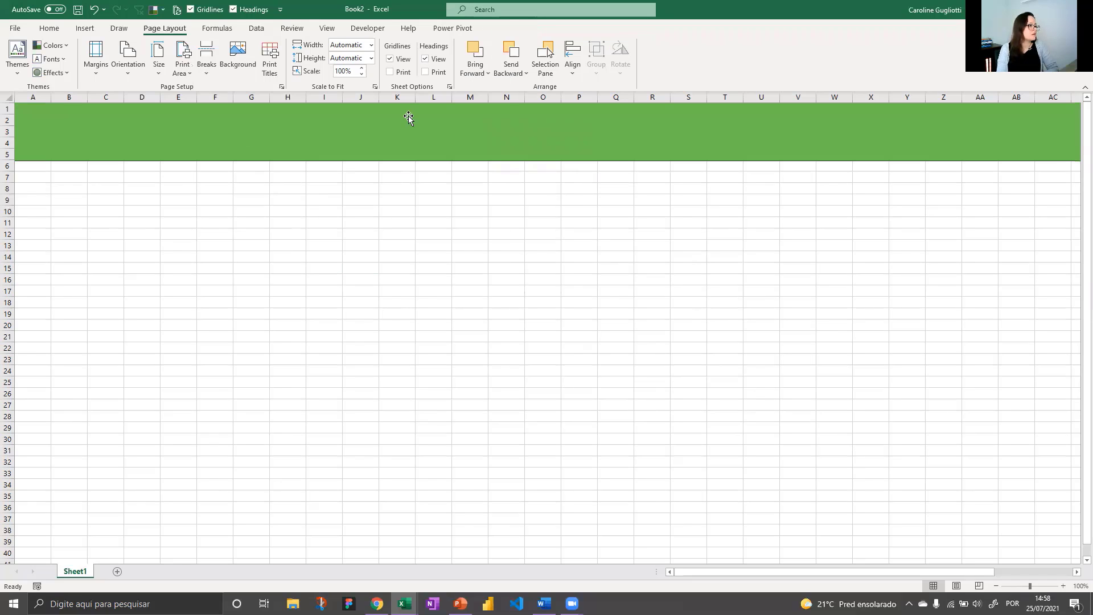
right_click(408, 117)
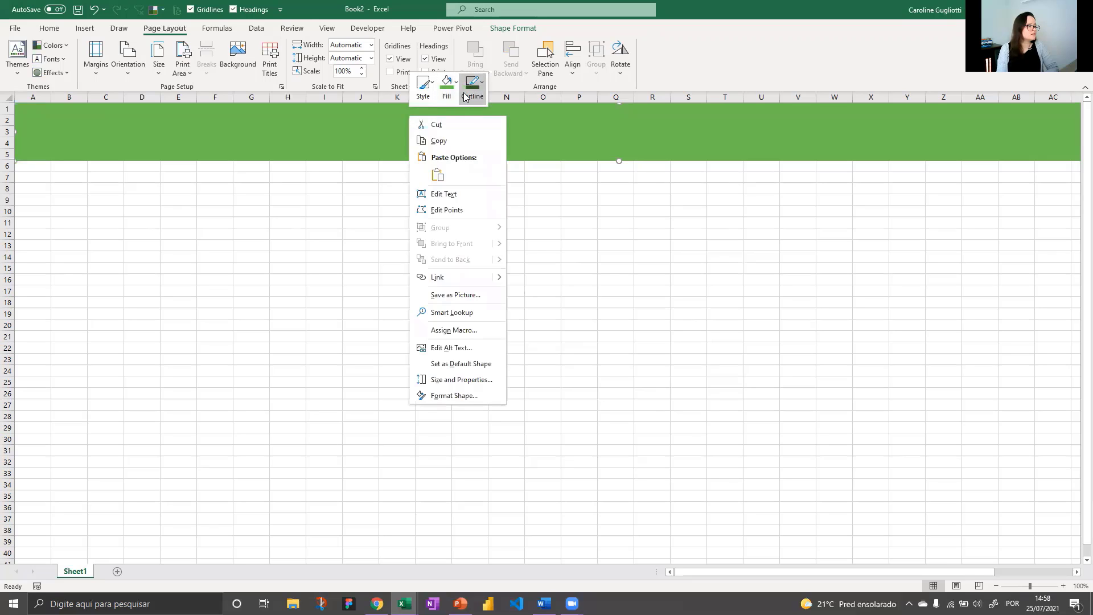
click(465, 97)
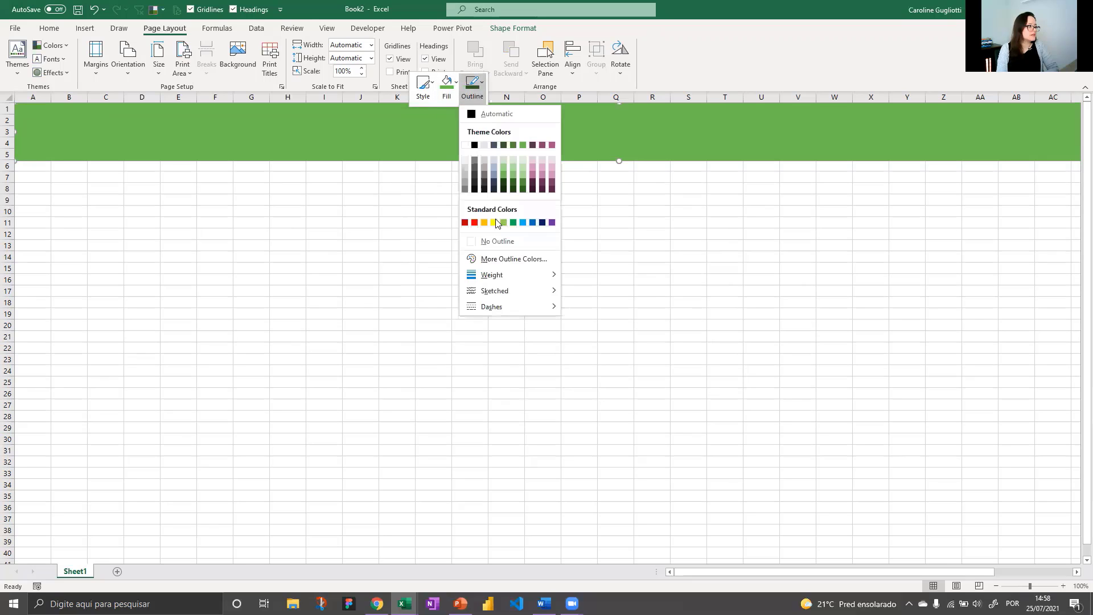
click(499, 241)
click(418, 226)
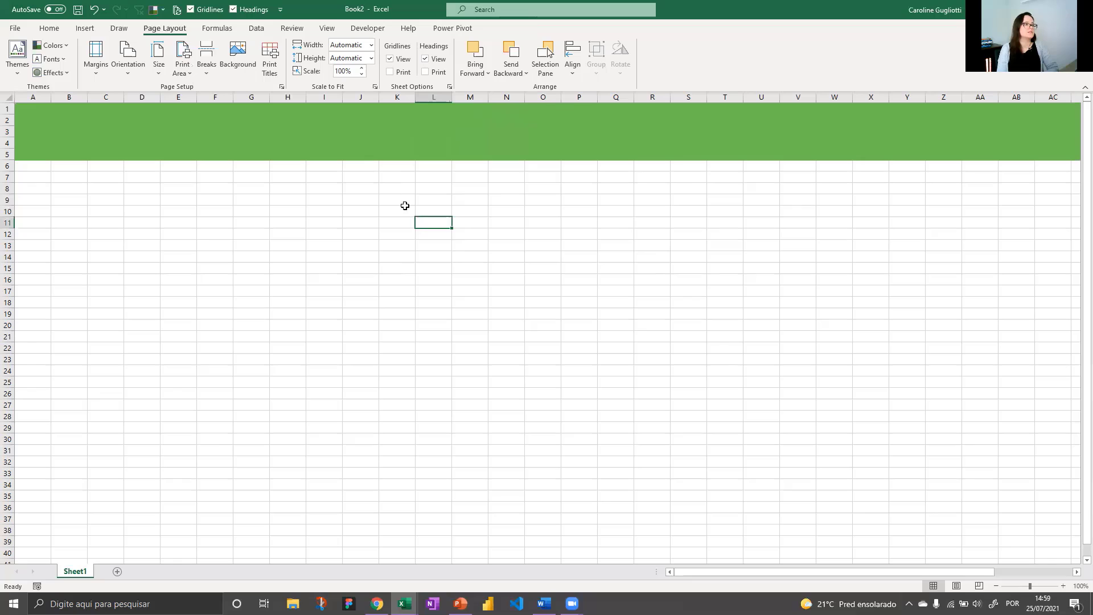
Step: Extend the header banner downward so that it covers rows 1 to 7
click(385, 153)
drag(614, 166, 611, 182)
click(578, 234)
Step: Copy the UrbizEdge logo from the PowerPoint slide and paste it into the Excel worksheet
key(alt+Tab)
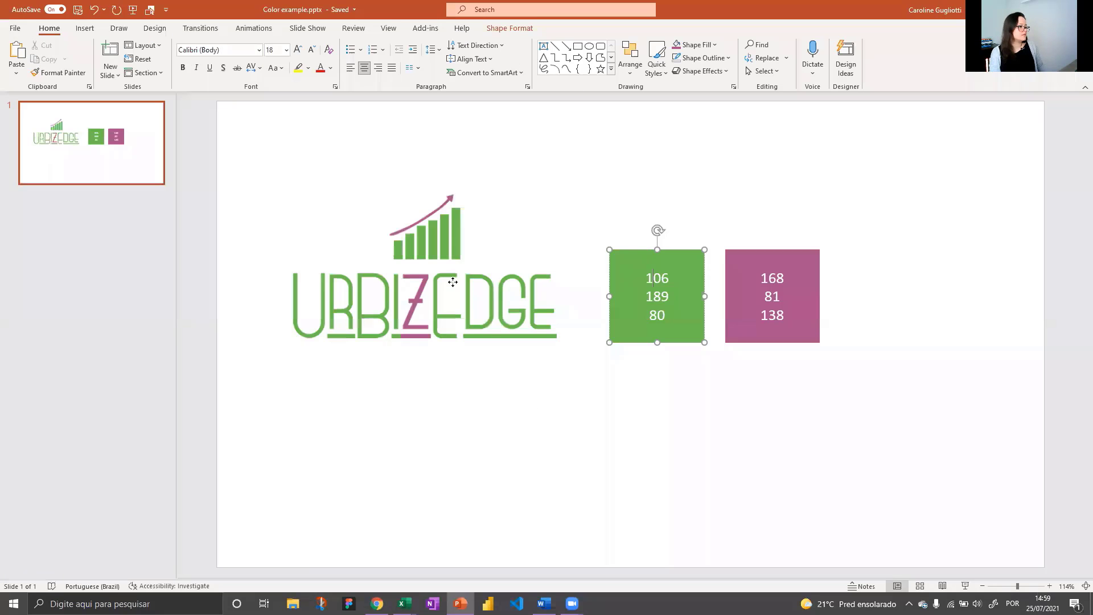
click(433, 283)
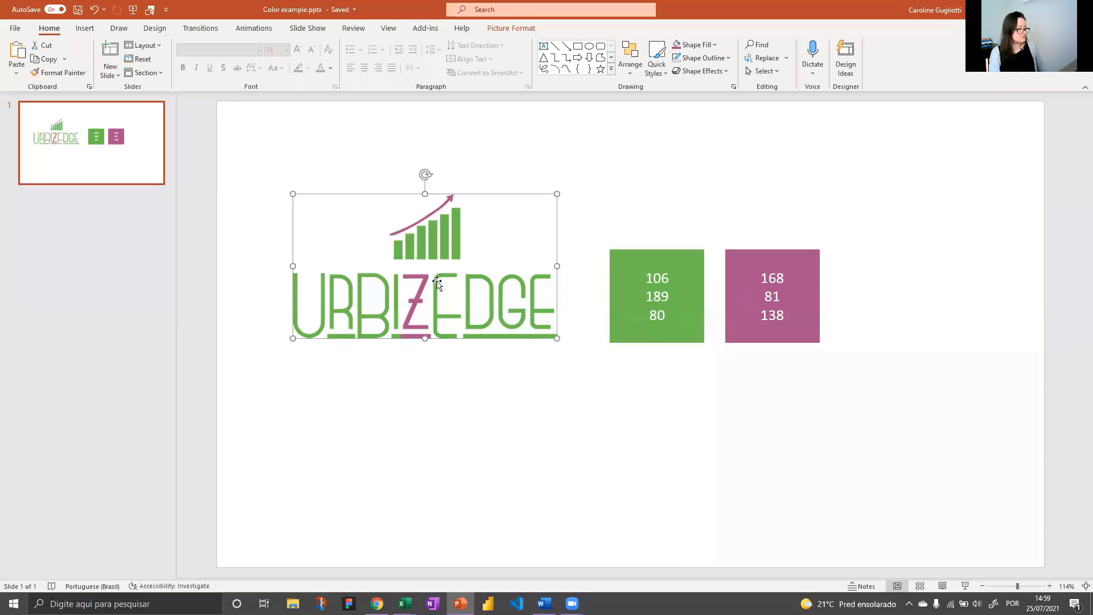
key(alt+Tab)
key(ctrl+v)
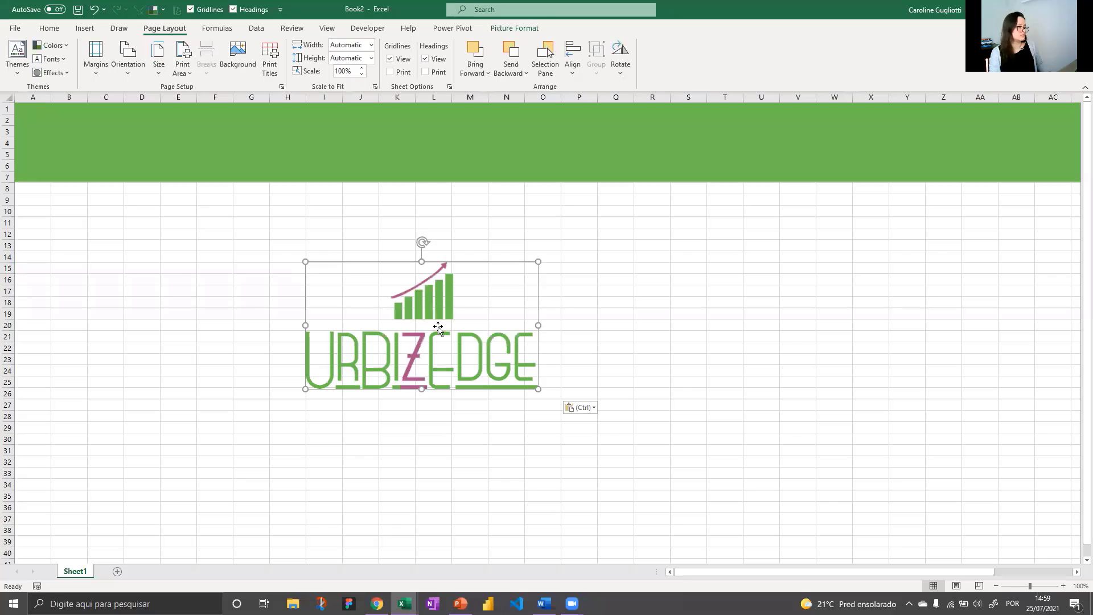
Step: Shrink the pasted logo and place it inside the banner over columns A to C
drag(538, 390, 390, 299)
drag(351, 288, 93, 138)
click(470, 145)
Step: Change the header banner's fill to a light grey theme shade so the logo stands out
click(435, 139)
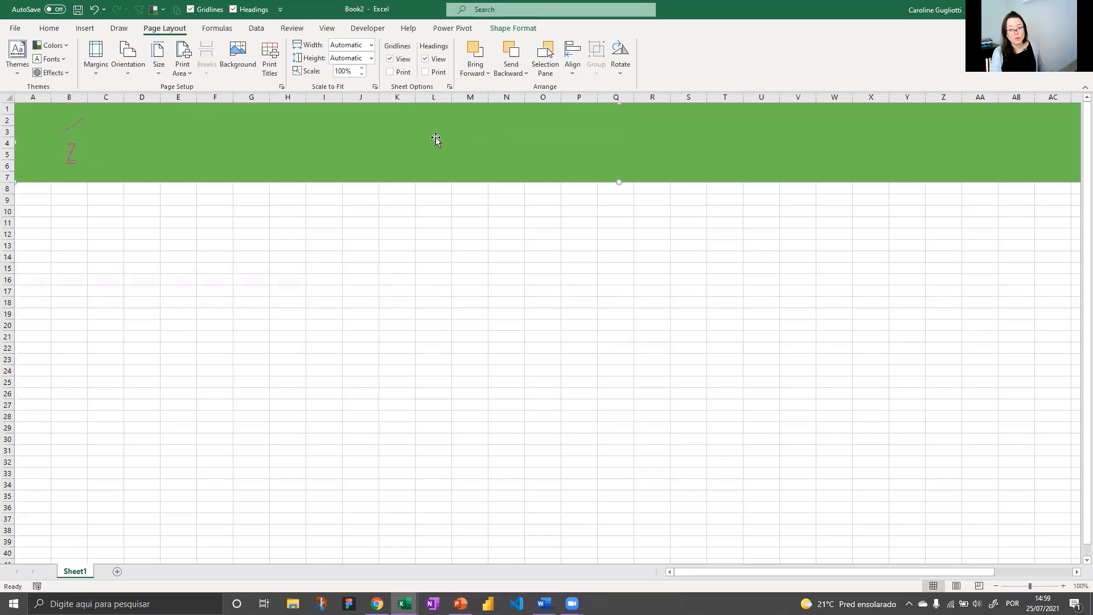
right_click(435, 140)
click(472, 122)
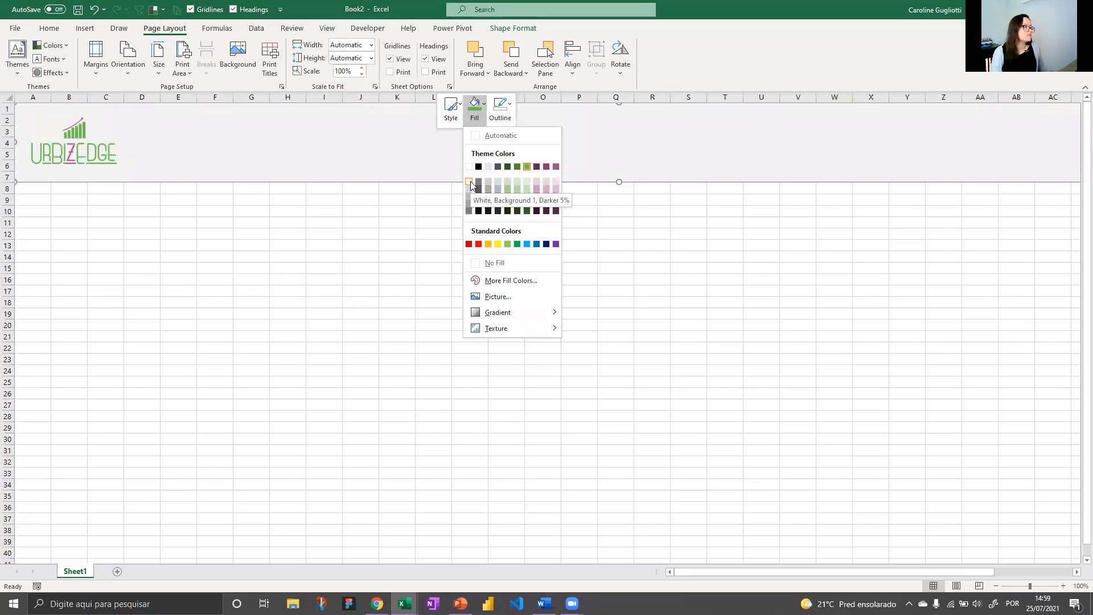
click(469, 188)
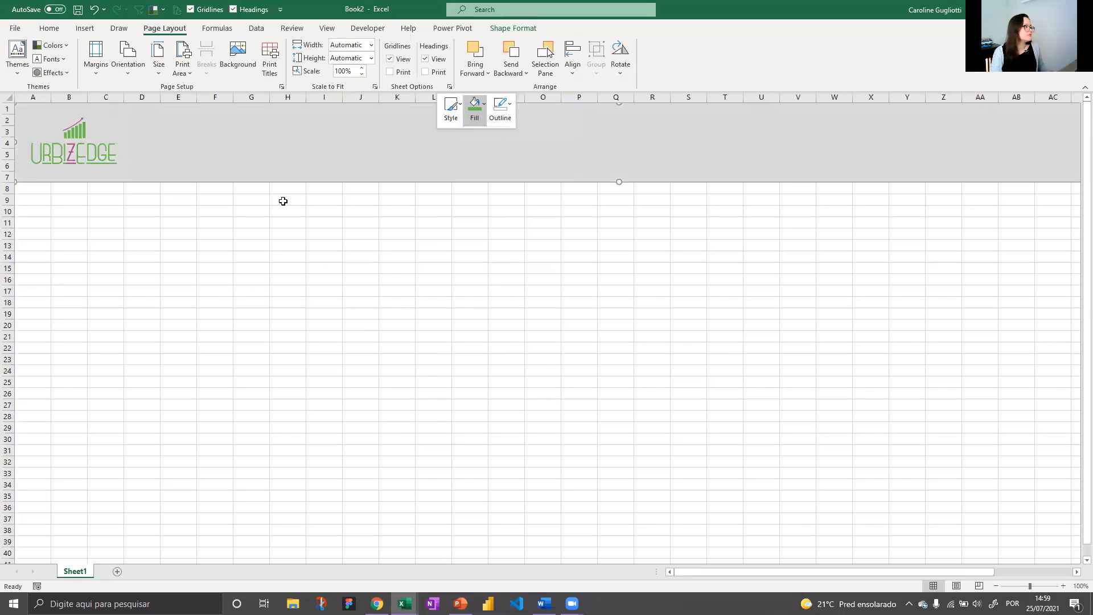
Step: Nudge the logo slightly to the right within the grey banner
click(283, 200)
drag(80, 149, 71, 148)
click(486, 225)
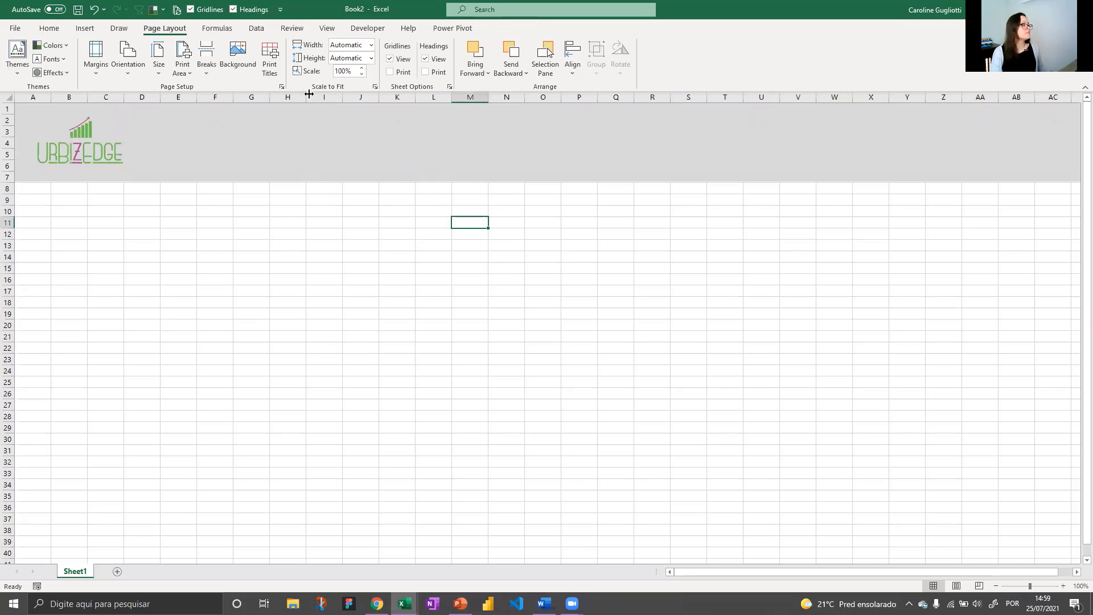
Step: Hide the gridlines and the row and column headings on Sheet1
scroll(312, 83, down, 2)
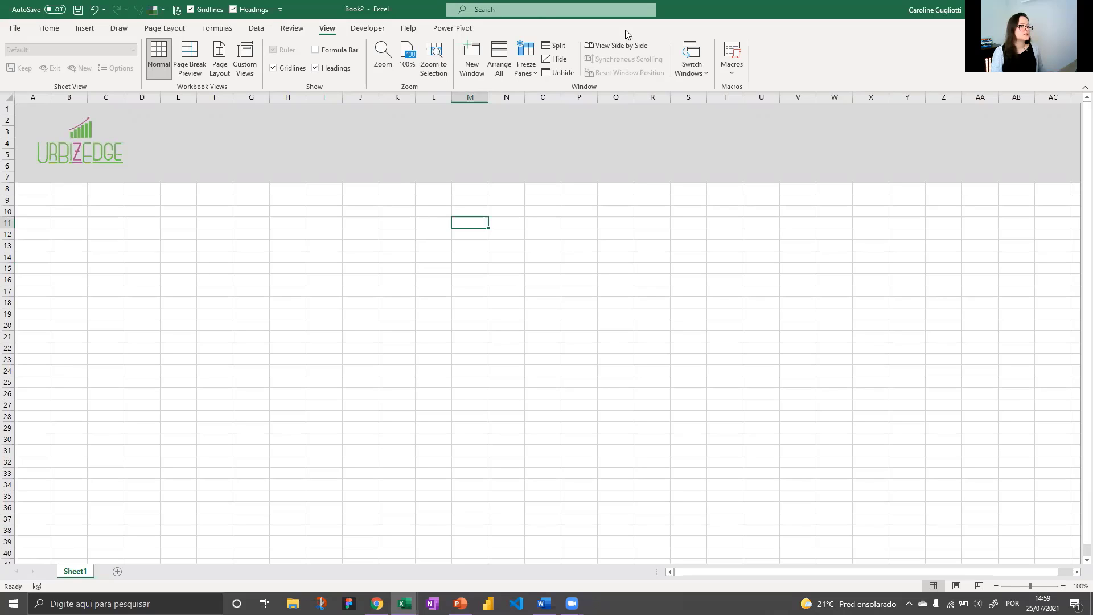
click(296, 73)
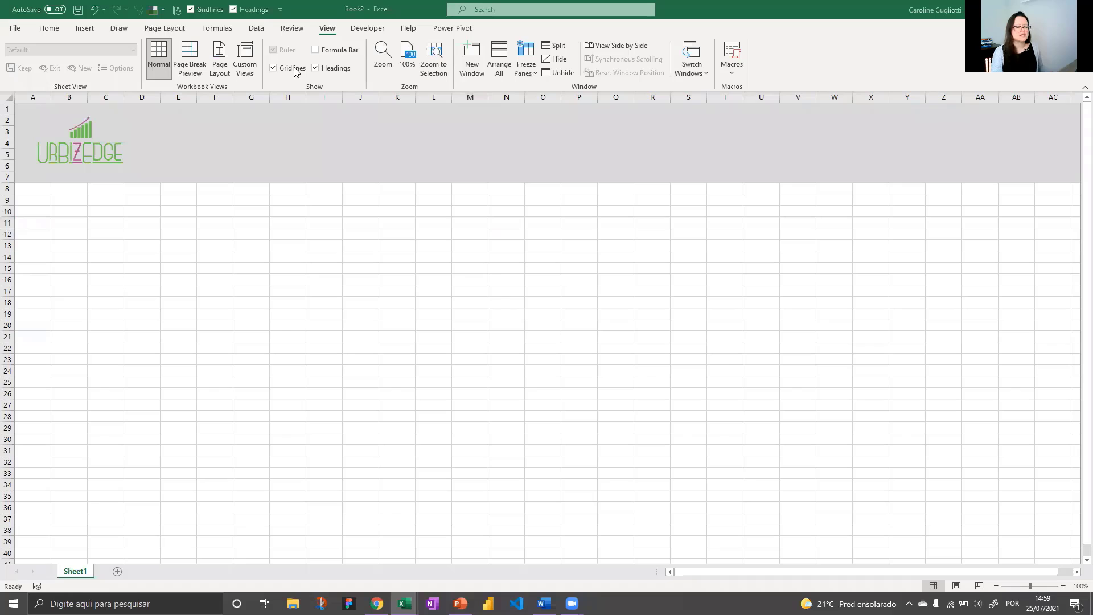
click(297, 72)
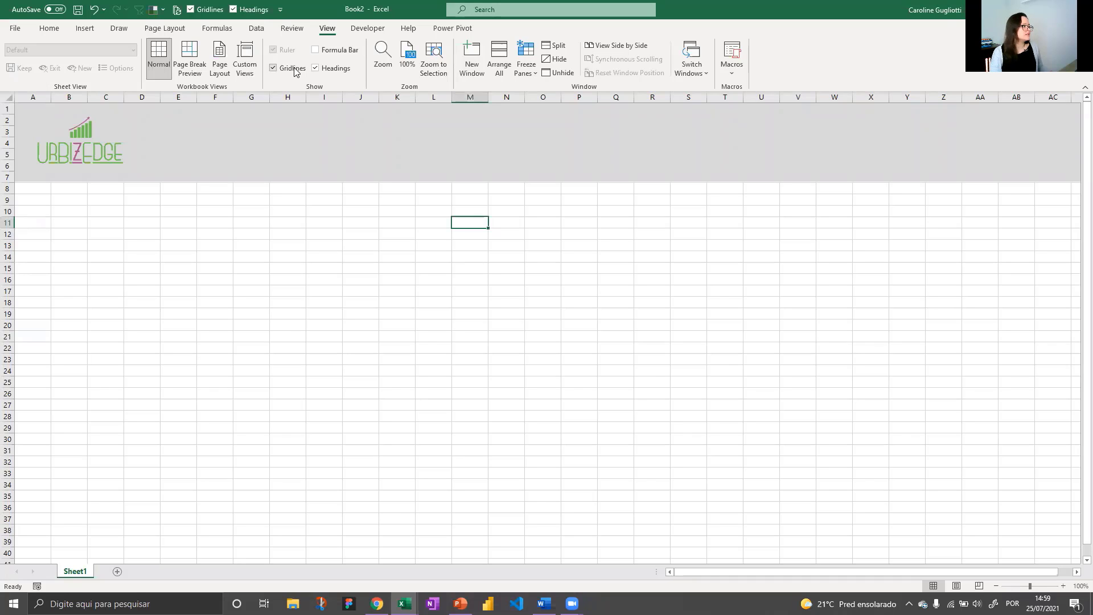
click(292, 71)
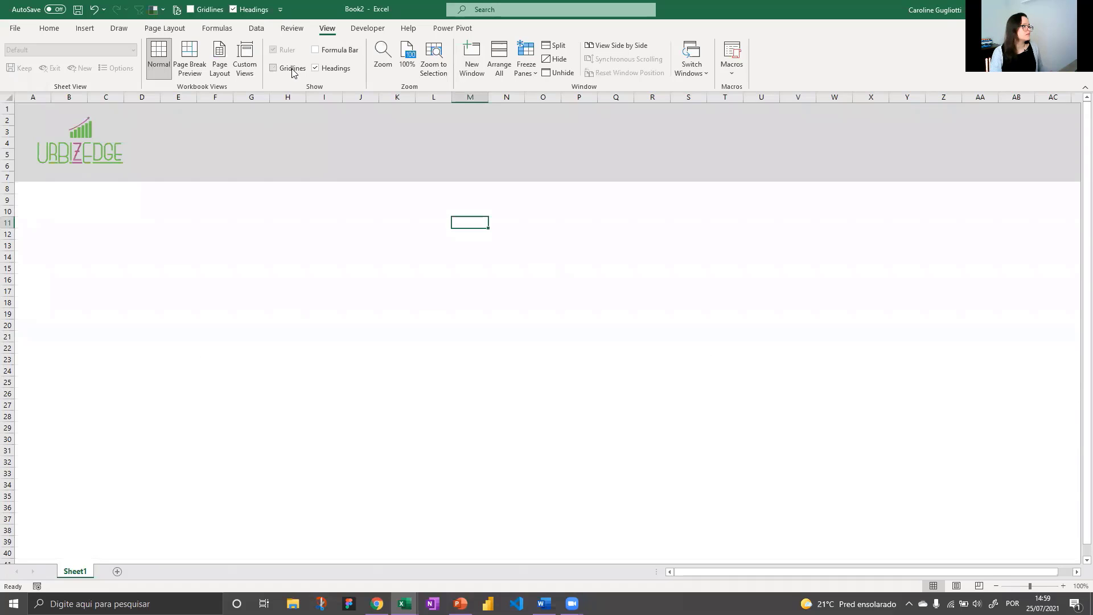
click(329, 71)
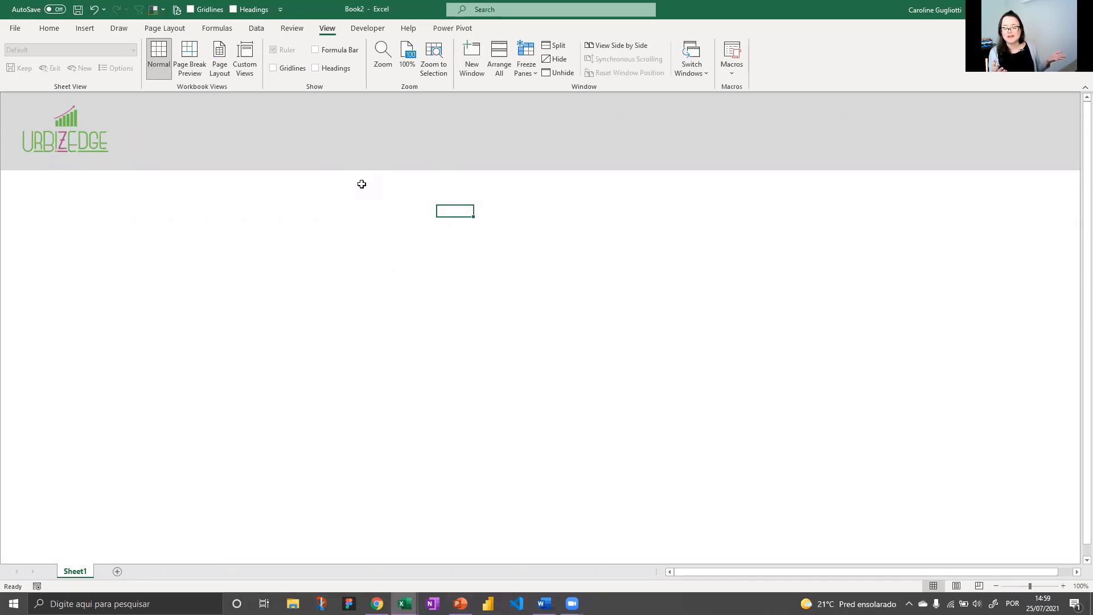
Step: Nudge the logo slightly downward within the grey banner
click(333, 210)
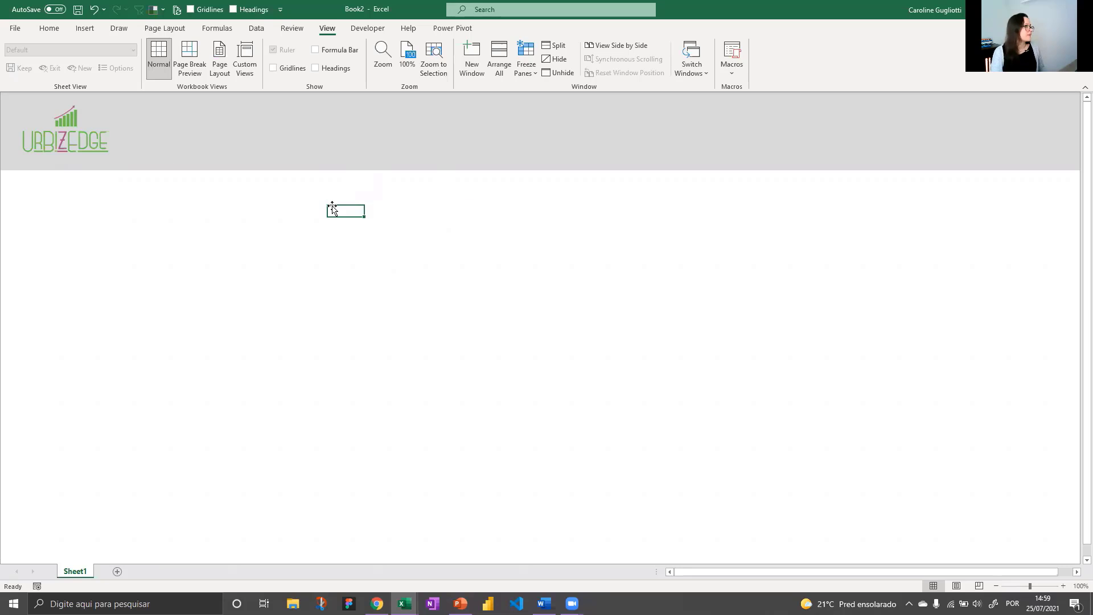
drag(84, 143, 83, 145)
click(114, 201)
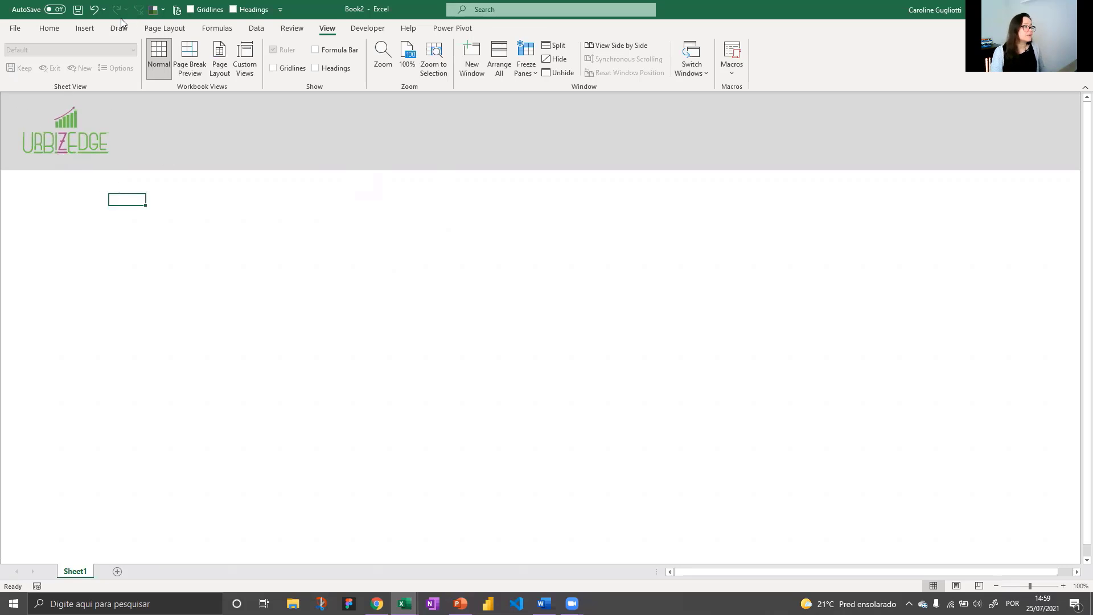
Step: Insert plain black WordArt reading "Page 1" and place it in the grey banner beside the logo
click(94, 32)
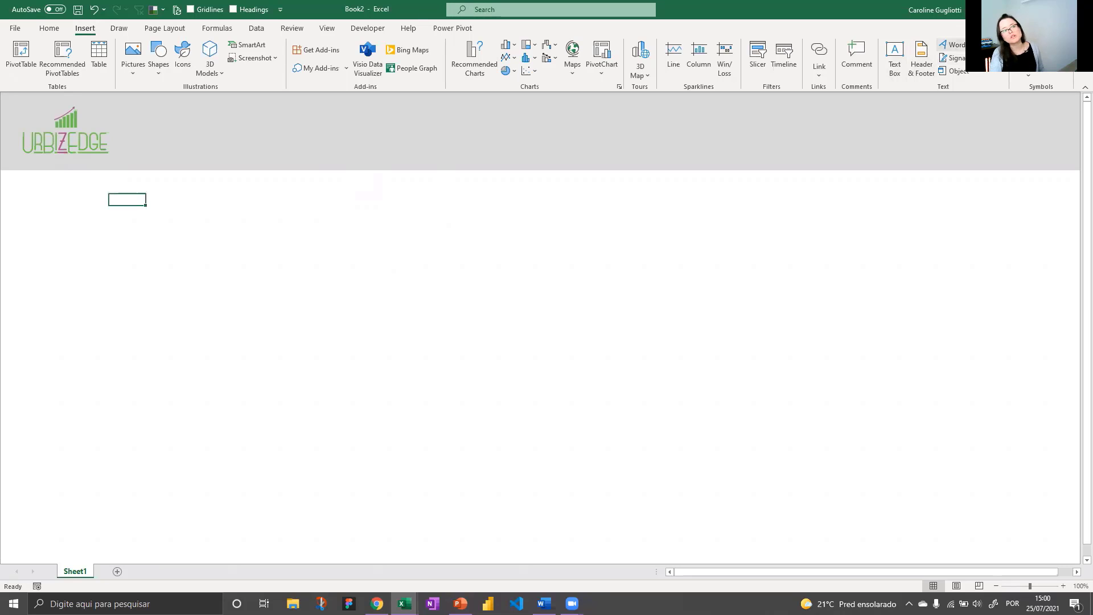
click(948, 46)
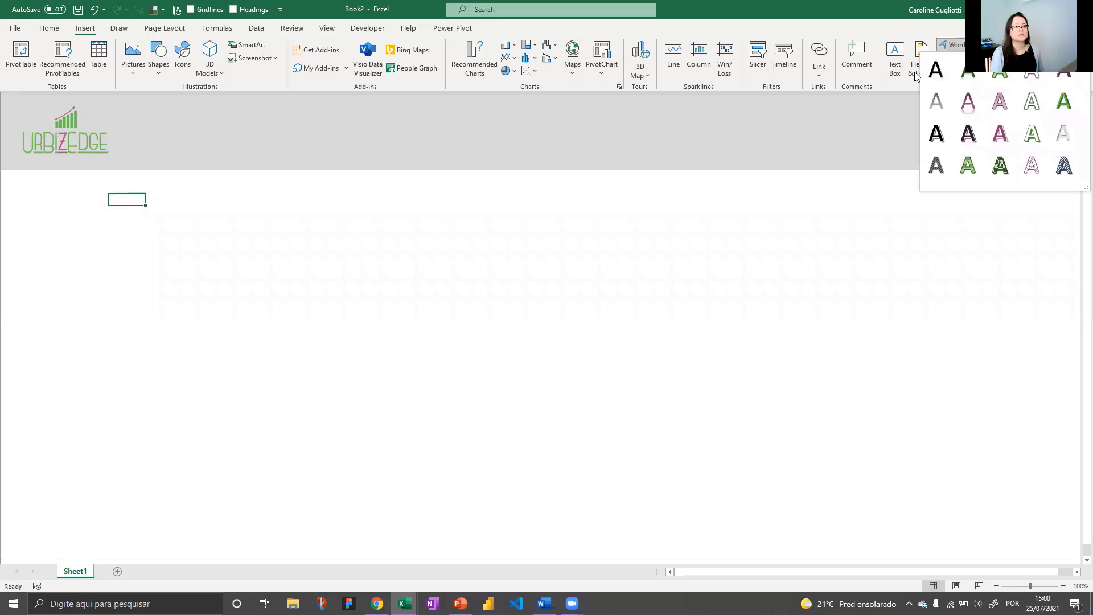
click(937, 69)
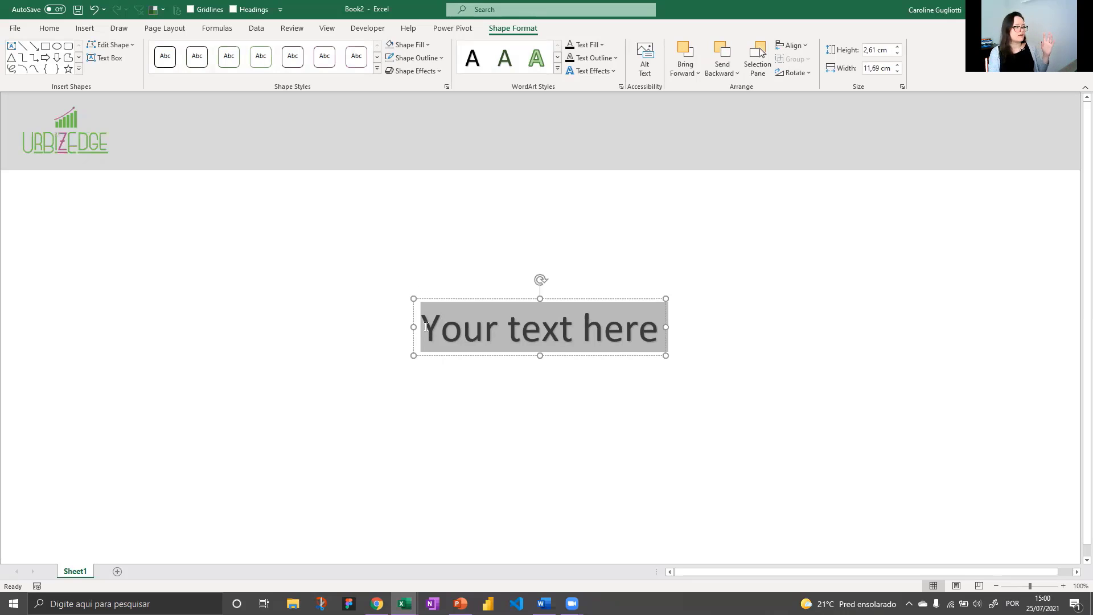
click(425, 327)
drag(426, 326, 705, 298)
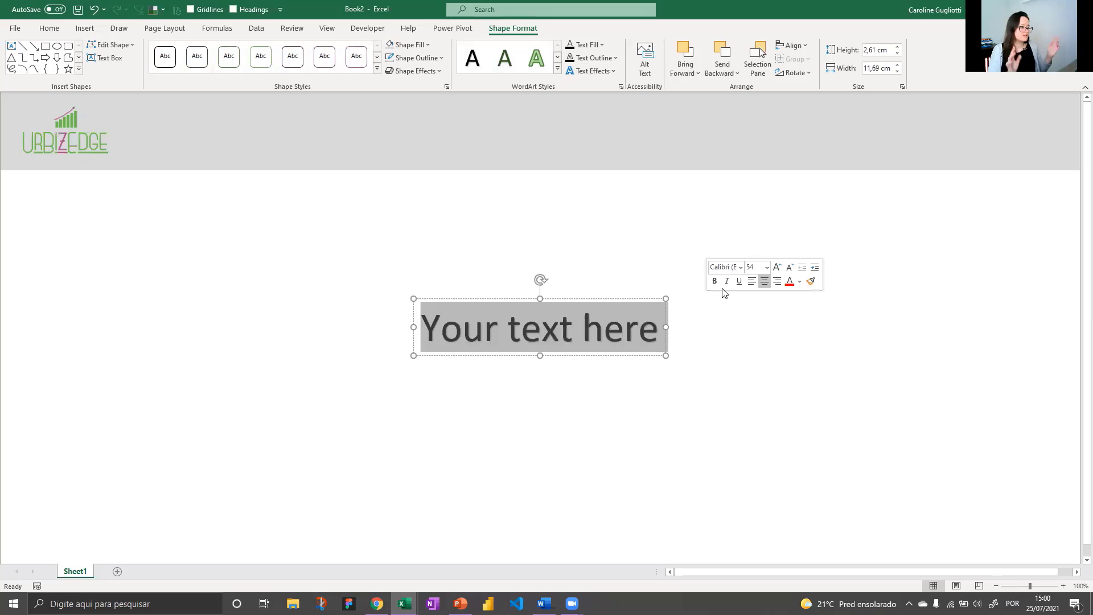
text(Pag)
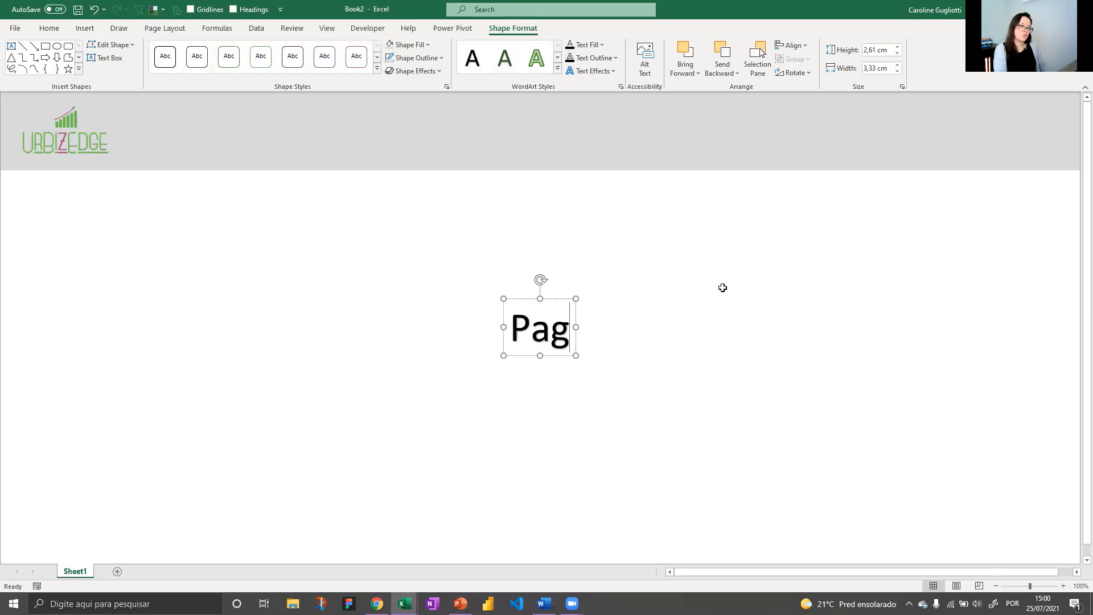
text(e 1)
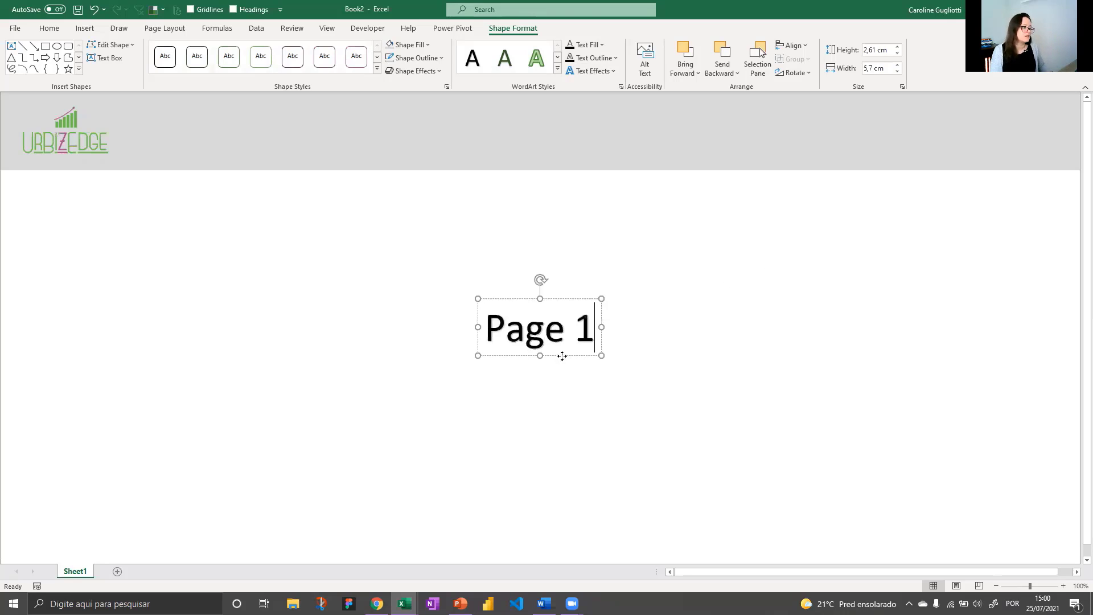
drag(562, 356, 246, 165)
Step: Set the Page 1 text's font size to 36 and shift it slightly down and to the right in the banner
click(49, 28)
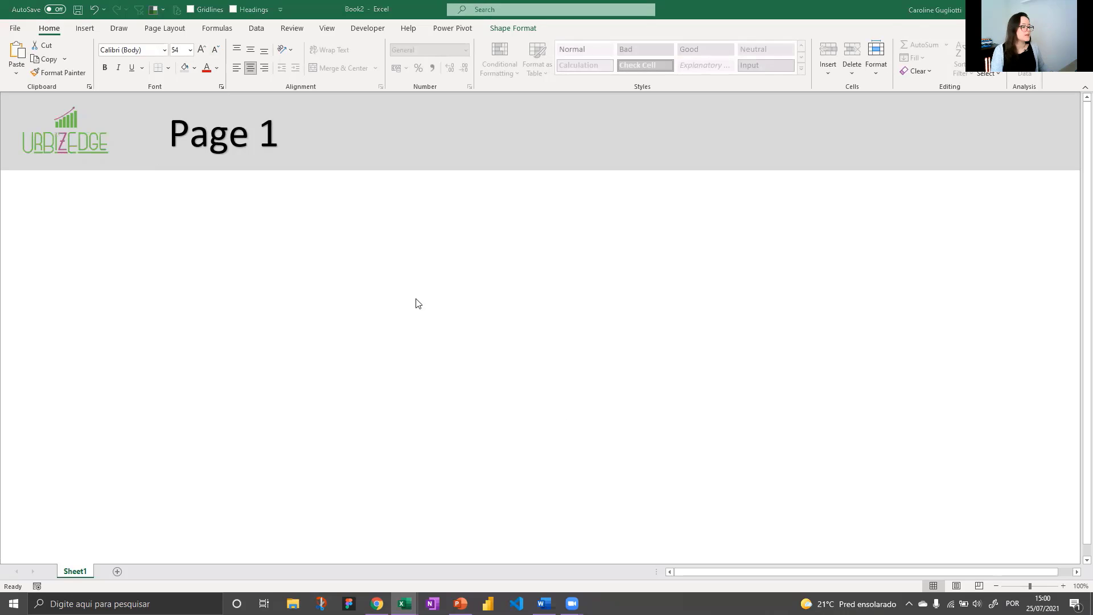
click(217, 48)
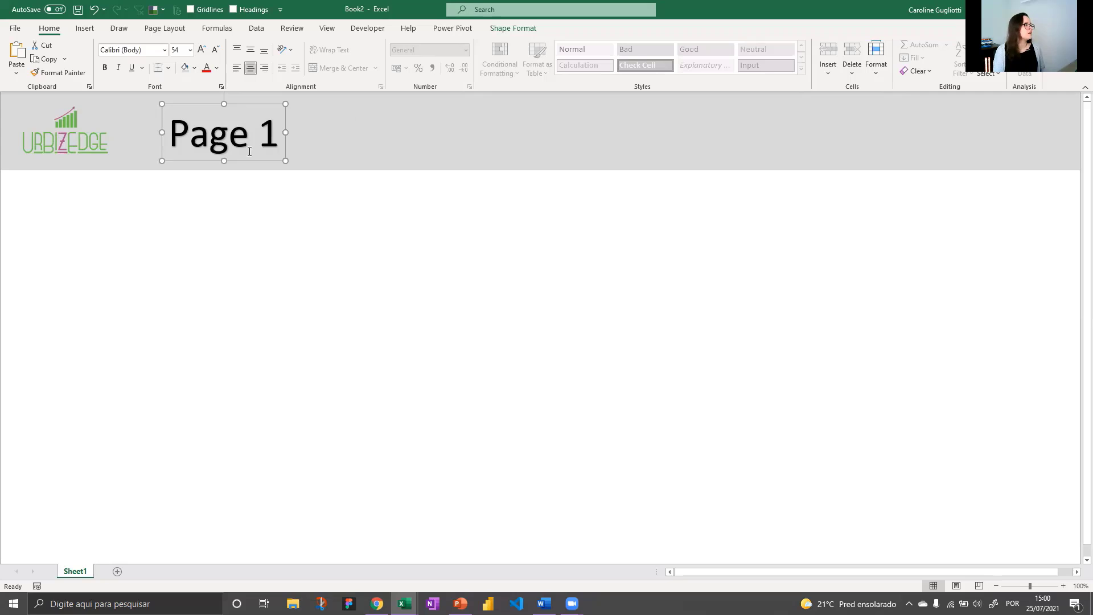
click(217, 50)
click(218, 50)
click(218, 50)
click(218, 50)
click(218, 50)
click(218, 50)
click(218, 50)
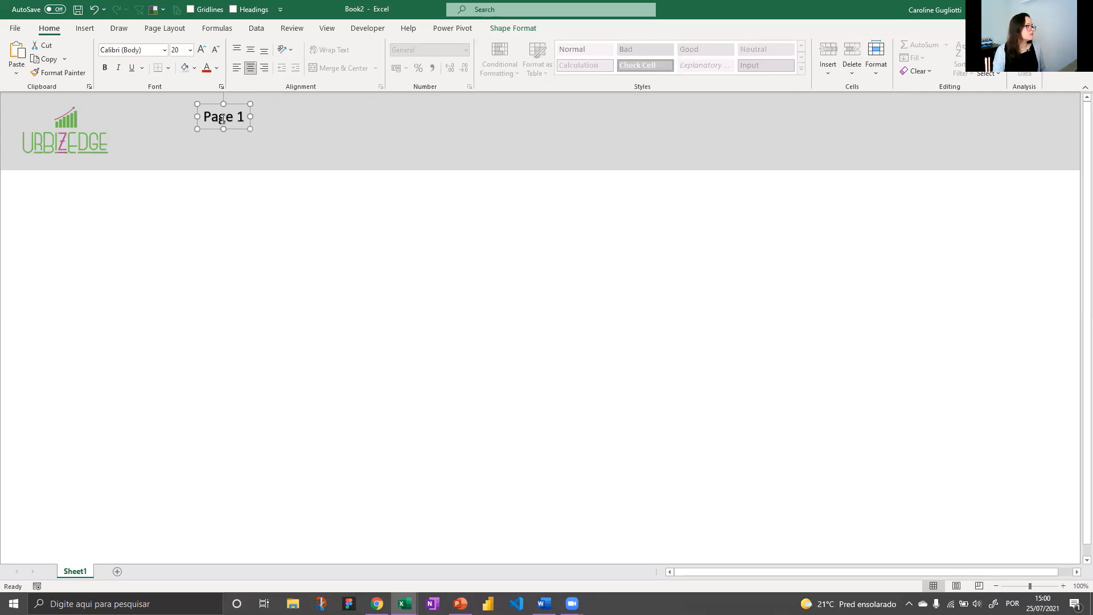
click(202, 50)
click(201, 51)
click(201, 50)
click(202, 51)
click(202, 50)
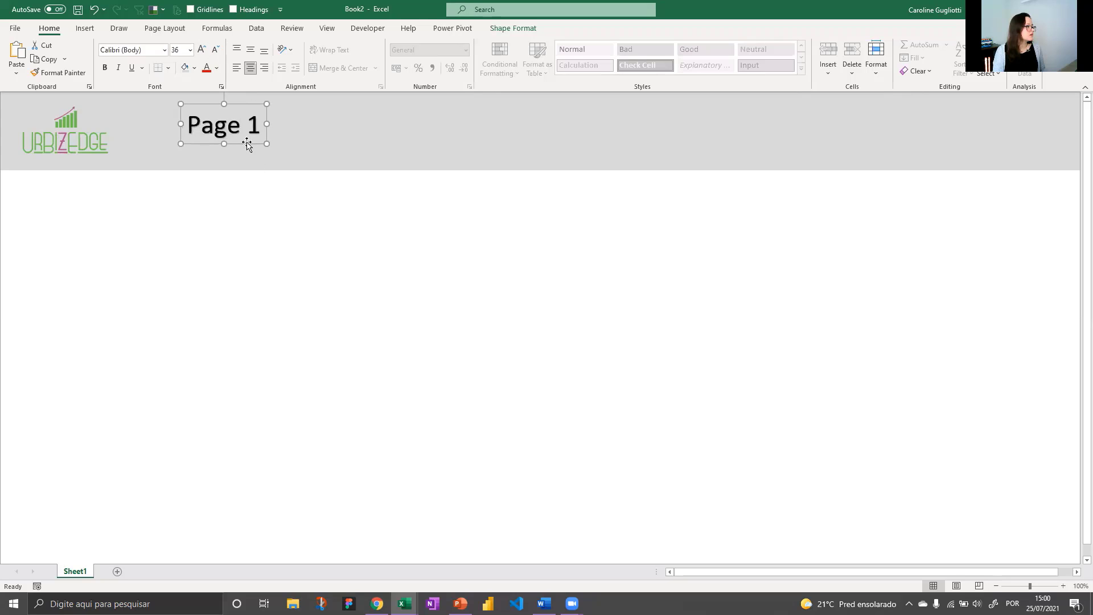
drag(246, 144, 262, 153)
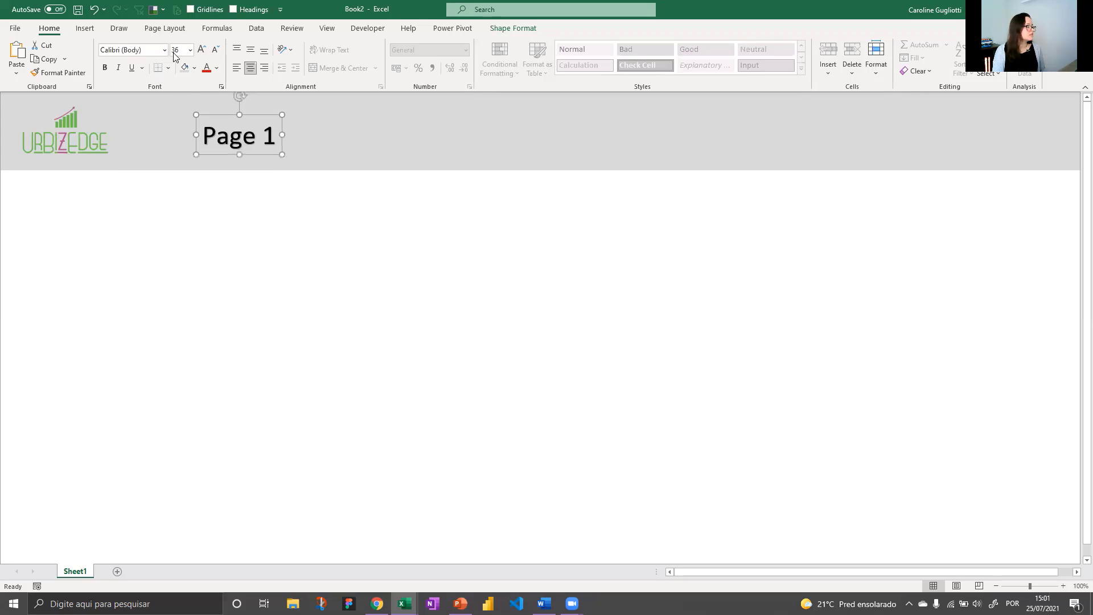
Step: Try the theme purple on the Page 1 text, settle on a medium theme green, and shift the text slightly right
click(217, 69)
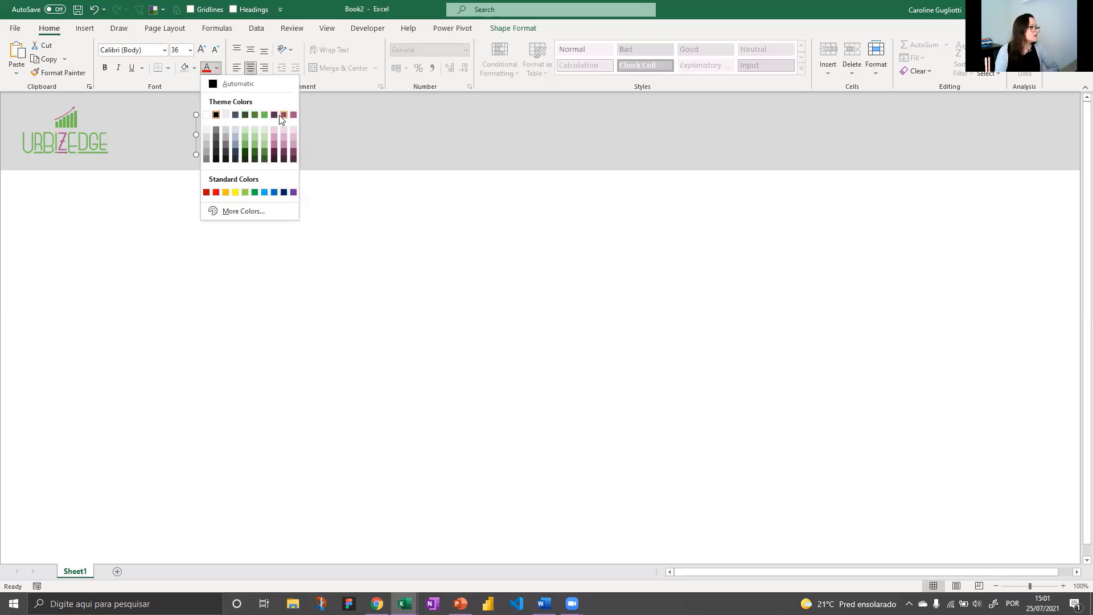
click(293, 114)
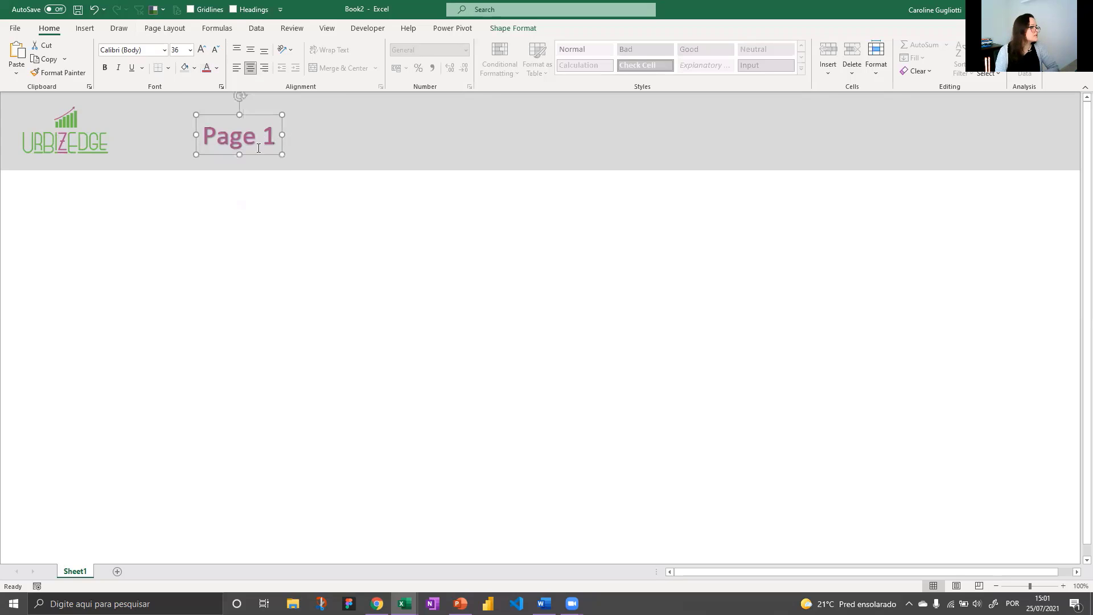
click(217, 69)
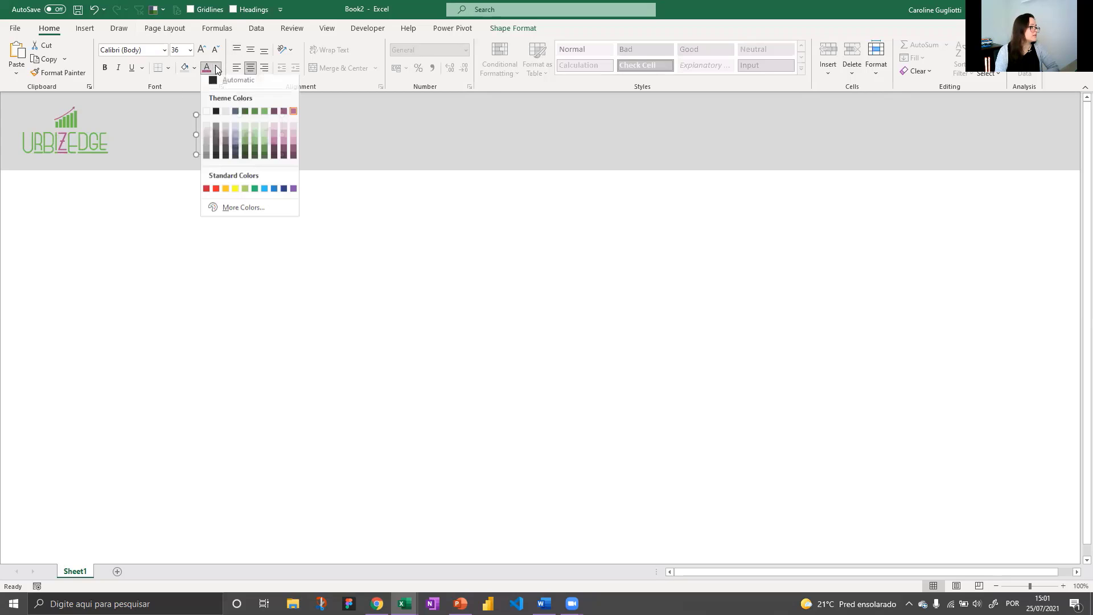
click(254, 115)
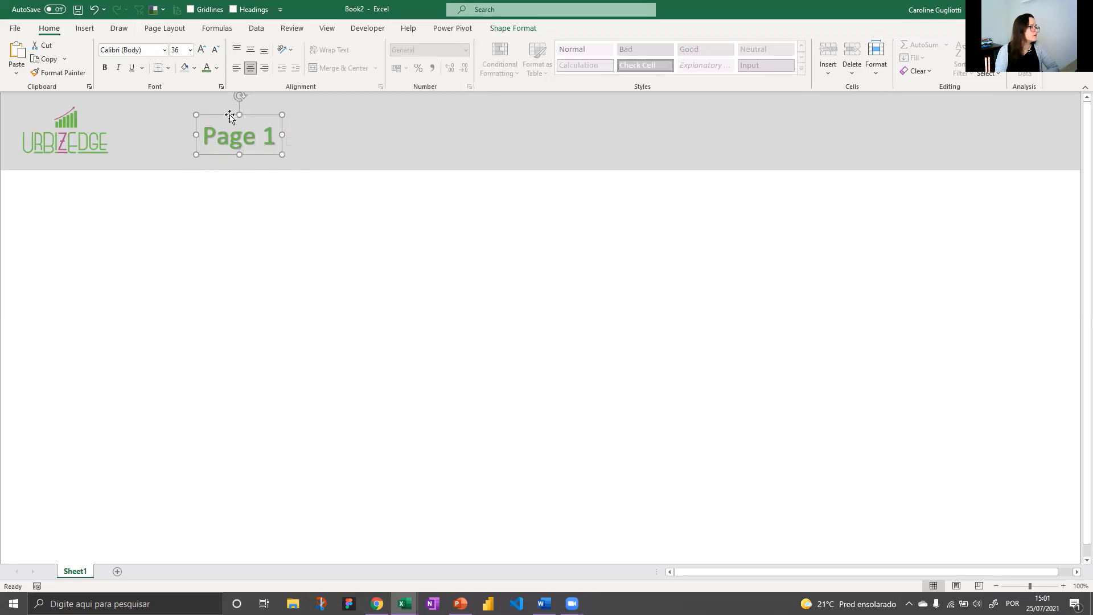
drag(230, 117, 236, 118)
Step: Change the Page 1 text to Verdana at size 20 and move it toward the banner's right end
click(136, 51)
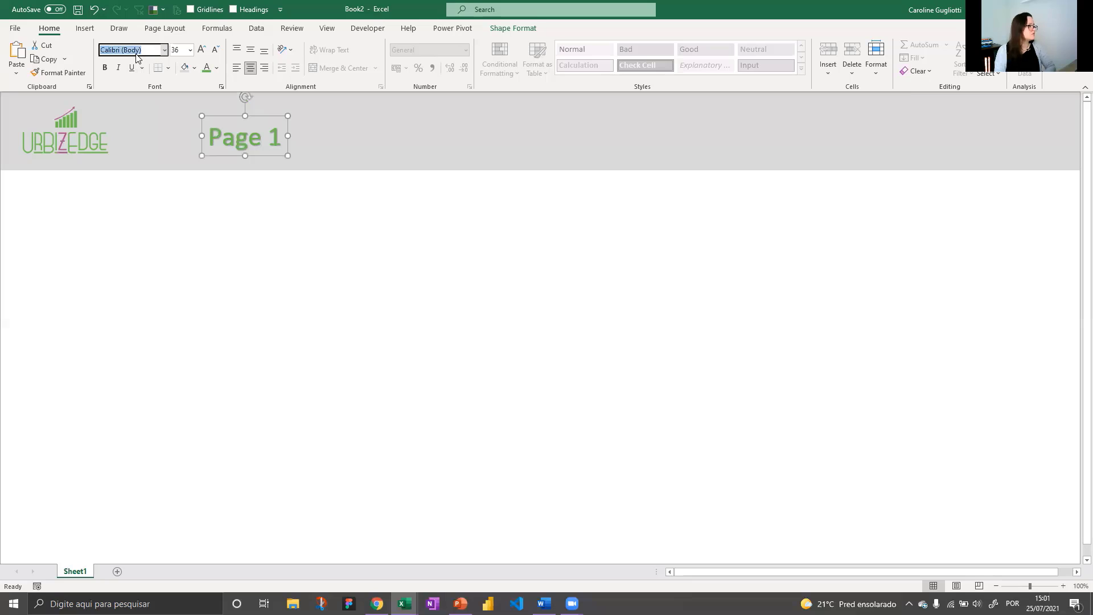
text(verdana)
key(Return)
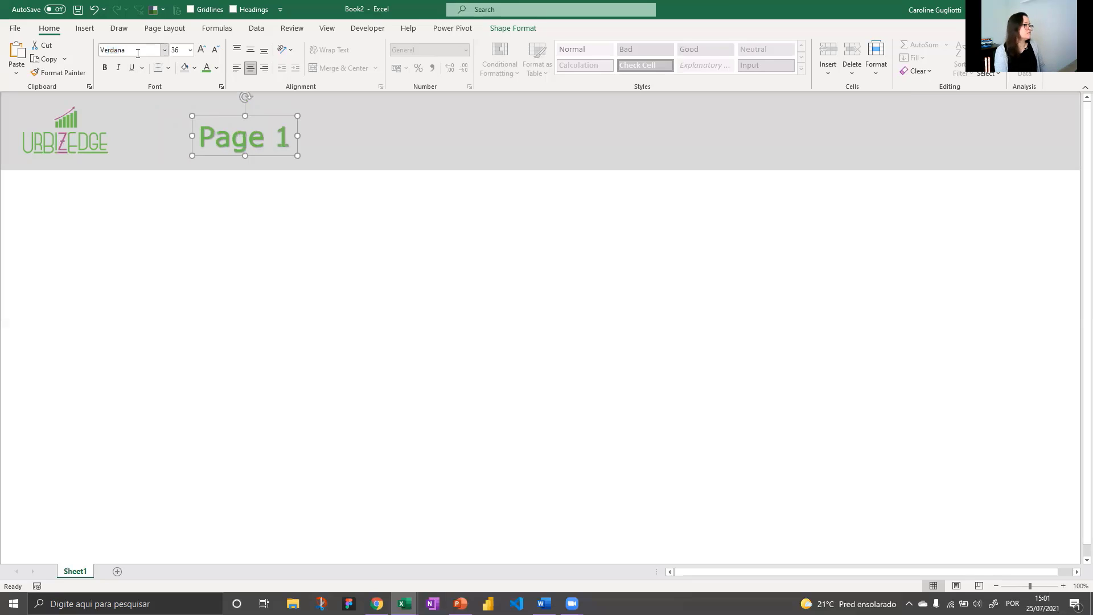
click(216, 50)
click(217, 50)
click(216, 50)
click(217, 50)
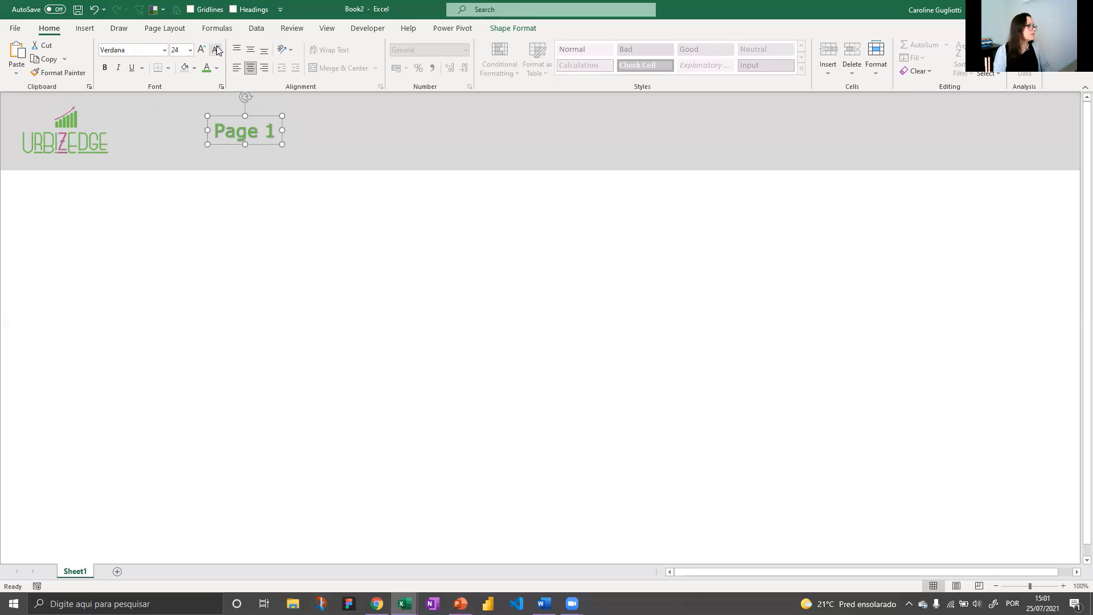
click(216, 50)
drag(269, 148, 822, 146)
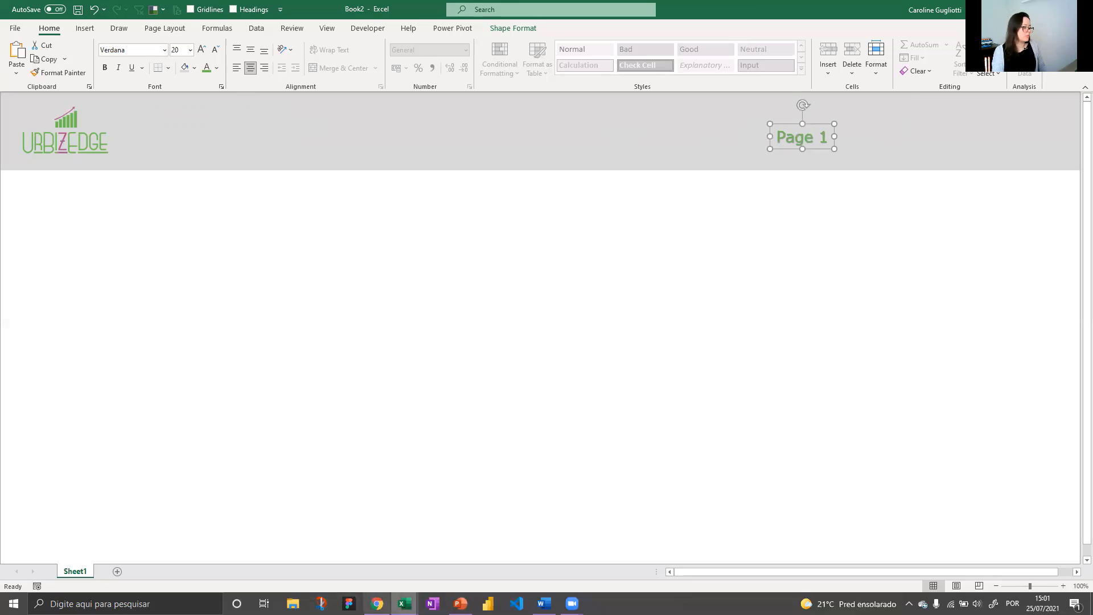
Step: Switch to the Data Storytelling and Excel Tips workbook to examine its header navigation, and return to Book2
mouse_move(404, 604)
click(362, 537)
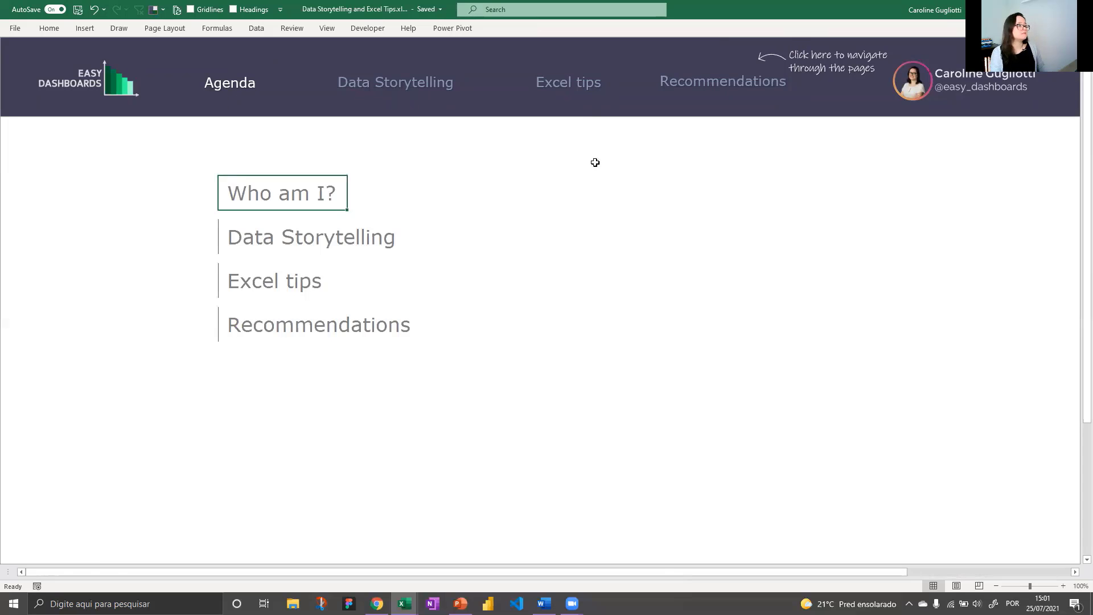
click(1025, 10)
Step: Duplicate the Page 1 text and place the copy to its right in the banner
click(827, 137)
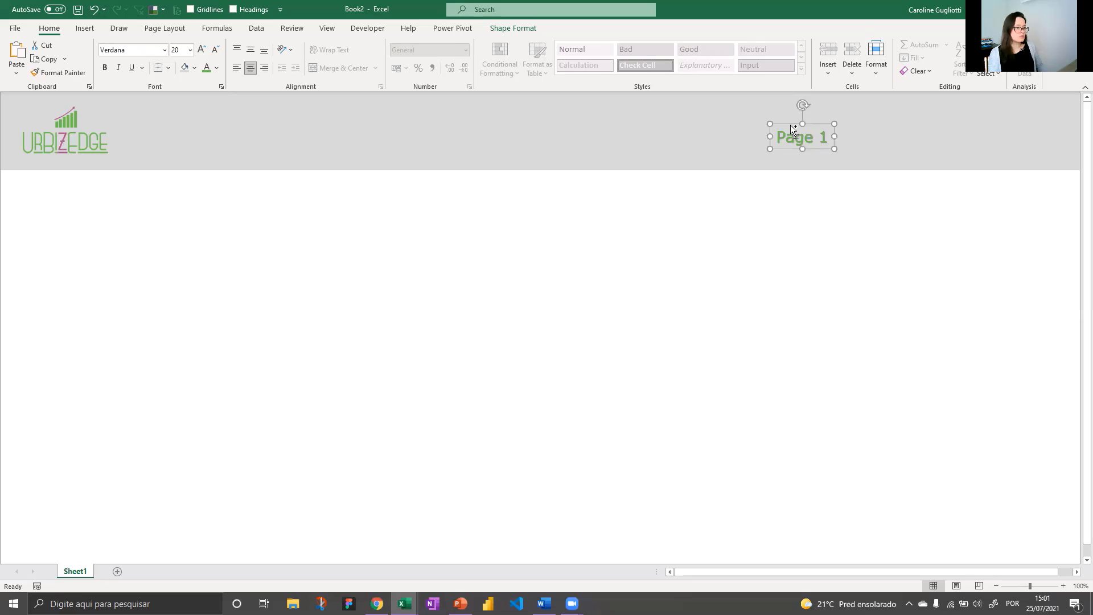
drag(790, 125, 889, 144)
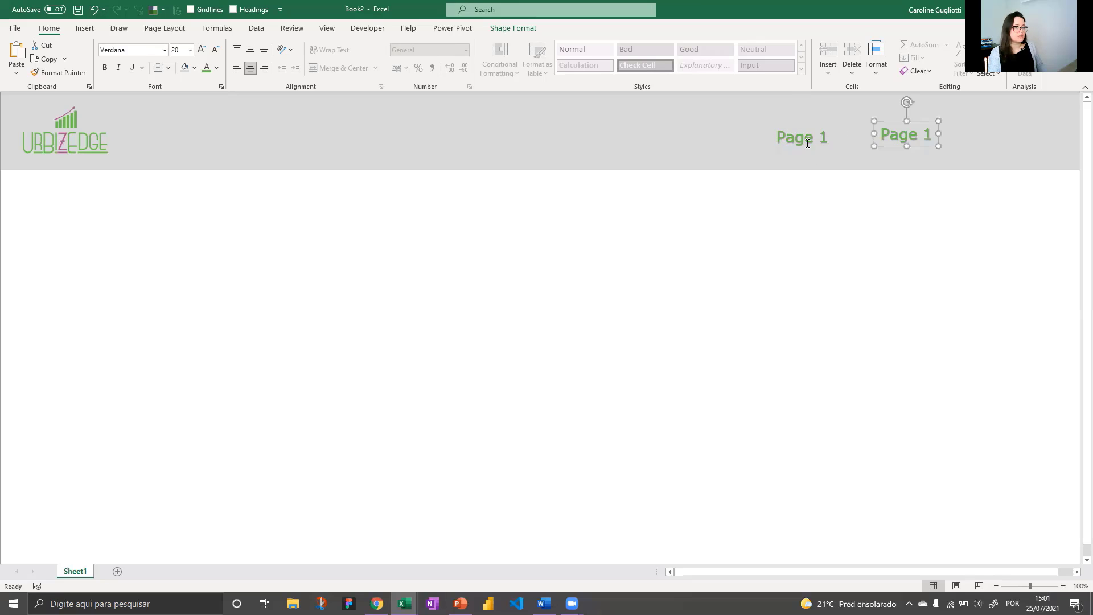
click(788, 125)
right_click(788, 125)
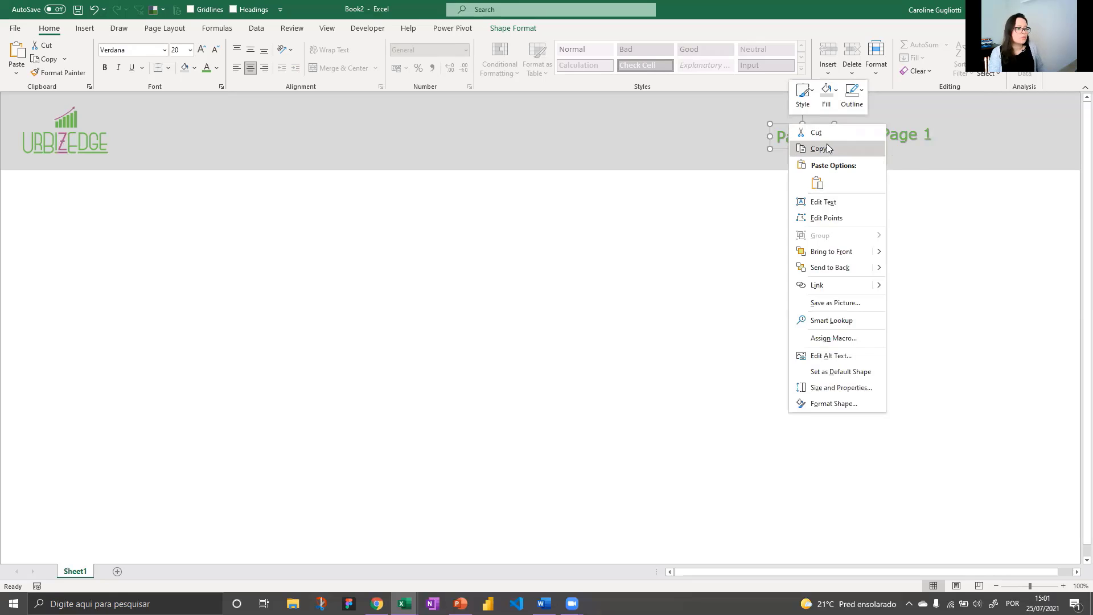
click(912, 134)
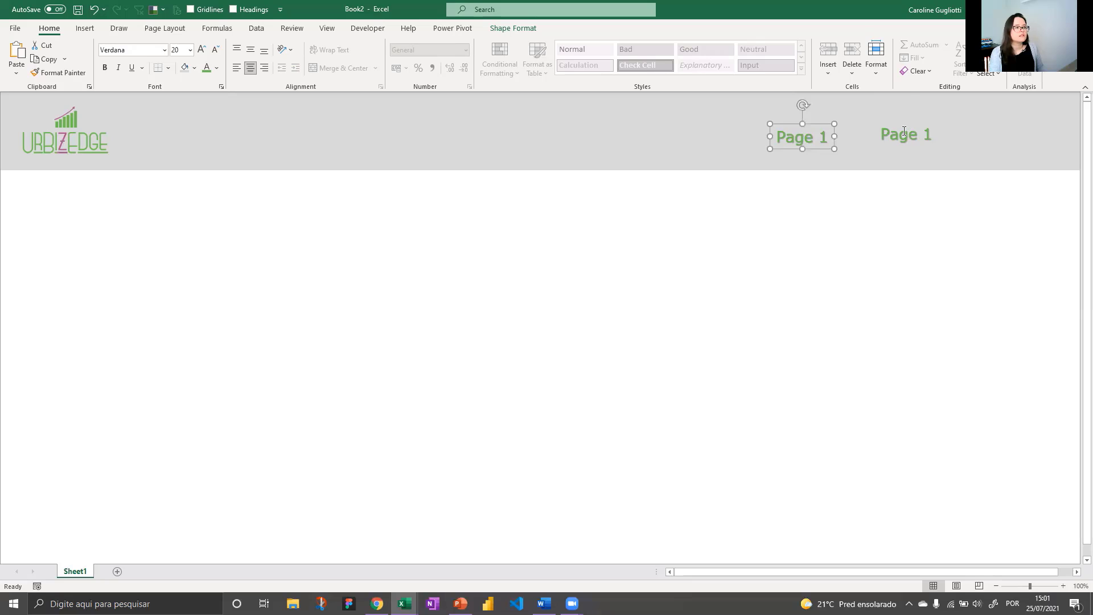
Step: Change the copied label's text to "Page 2"
click(902, 132)
double_click(927, 135)
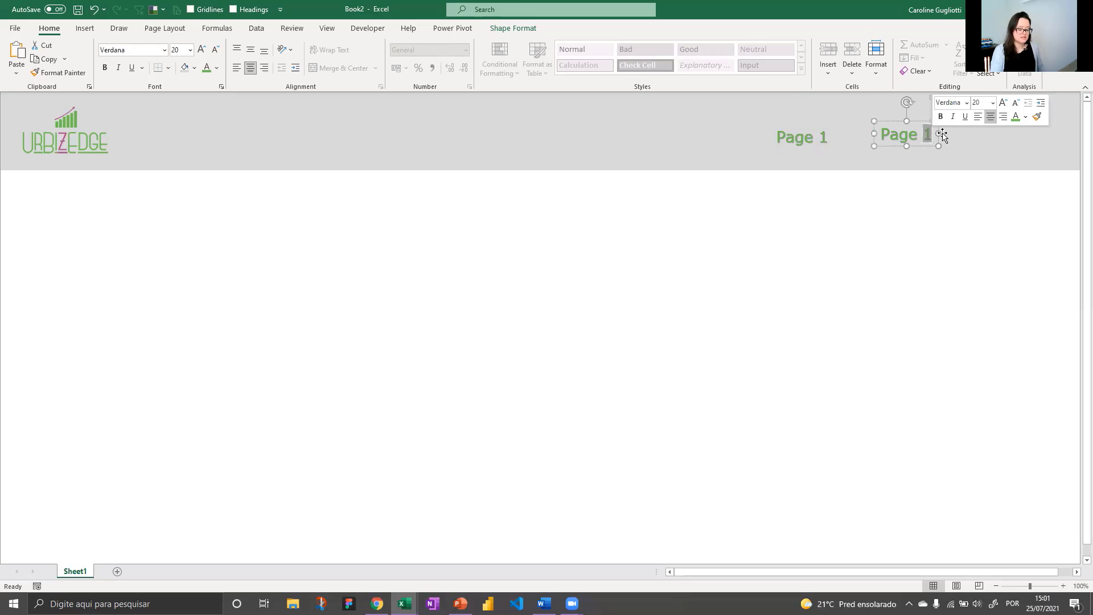
text(2)
click(913, 367)
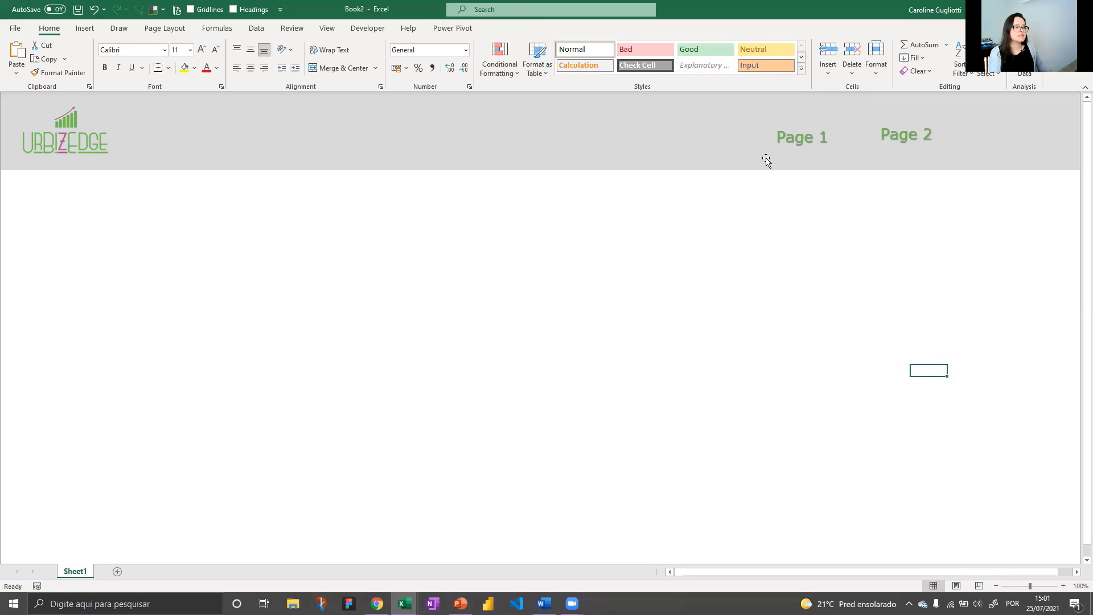
Step: Align the Page 1 and Page 2 labels in the banner to each other by their bottom edges
click(816, 137)
click(807, 200)
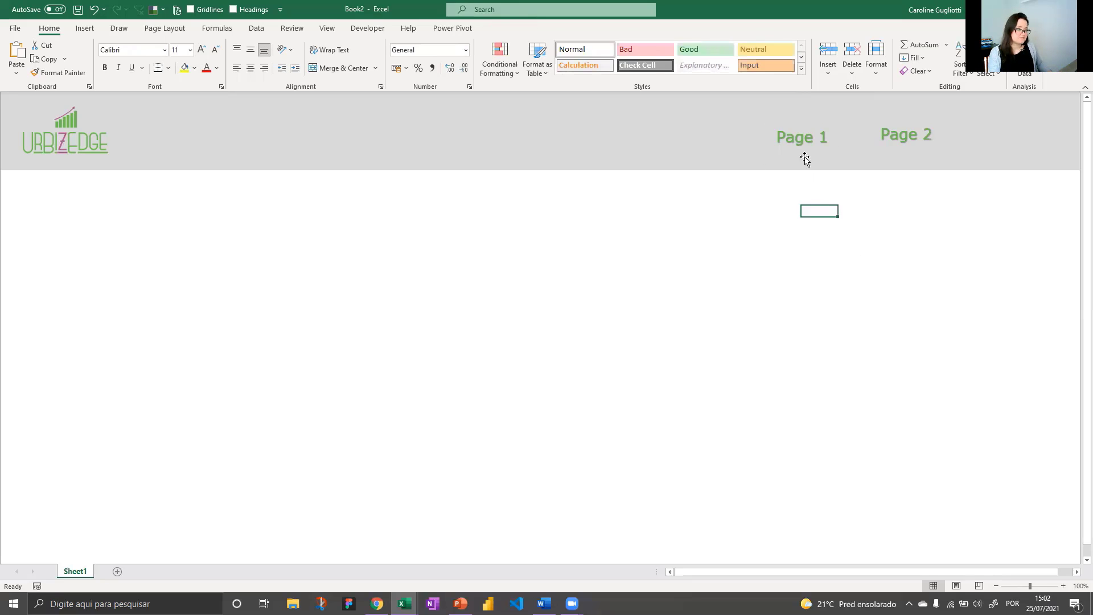
click(804, 138)
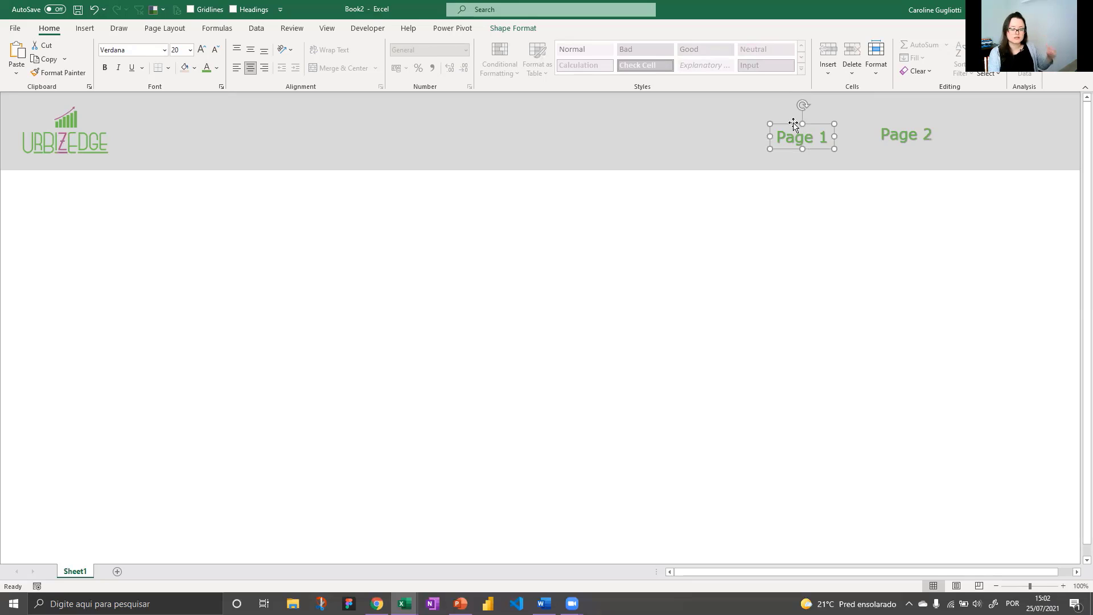
ctrl+click(926, 135)
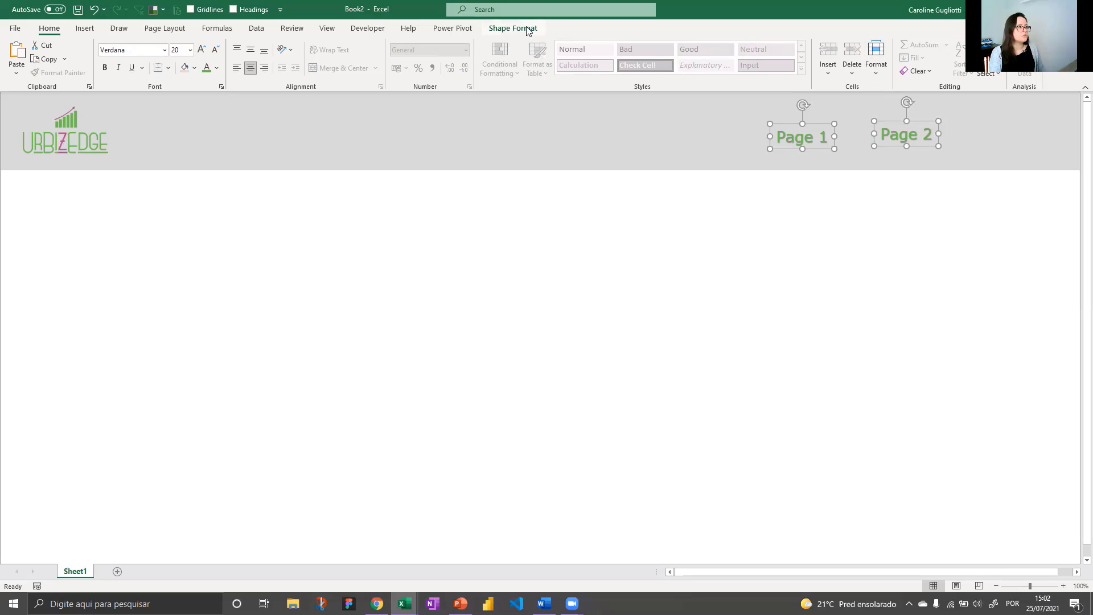
click(529, 28)
click(792, 46)
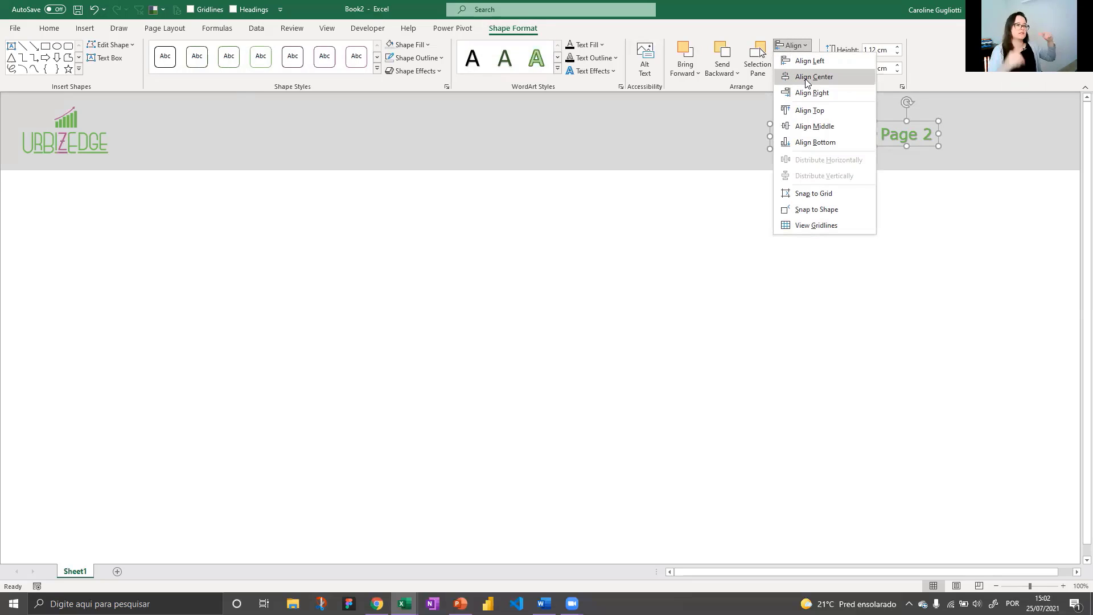
click(804, 148)
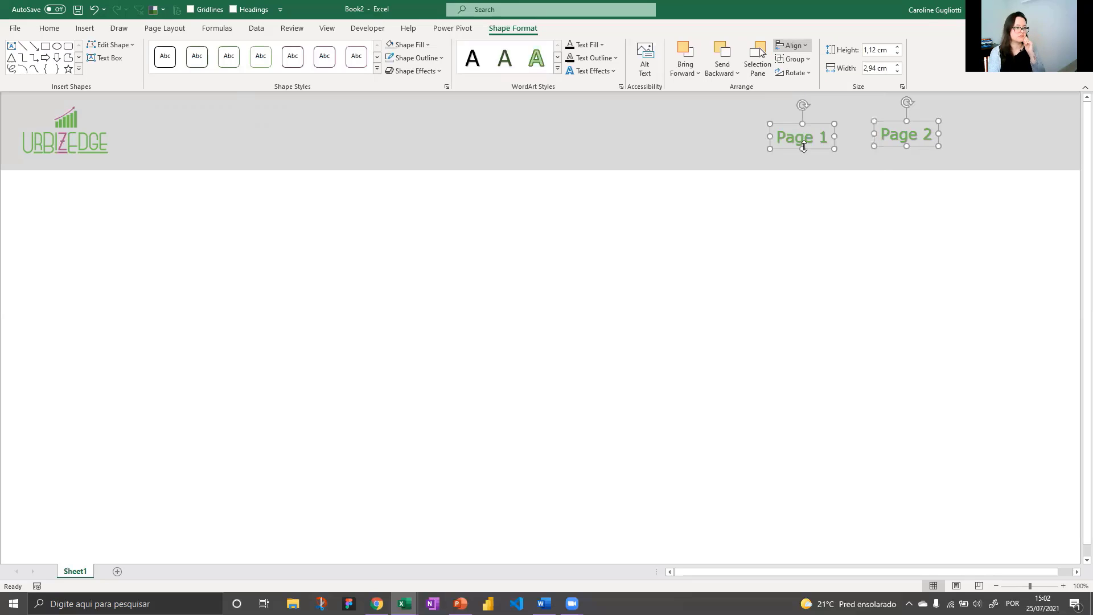
click(876, 203)
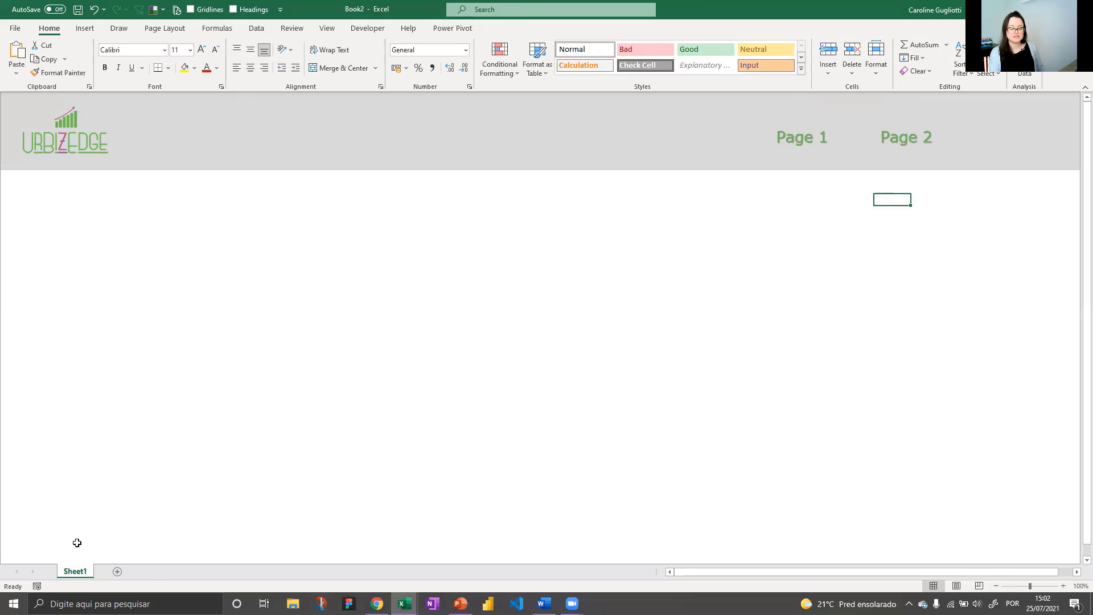
Step: Duplicate Sheet1 together with its header banner, placing the copy directly after it
right_click(85, 576)
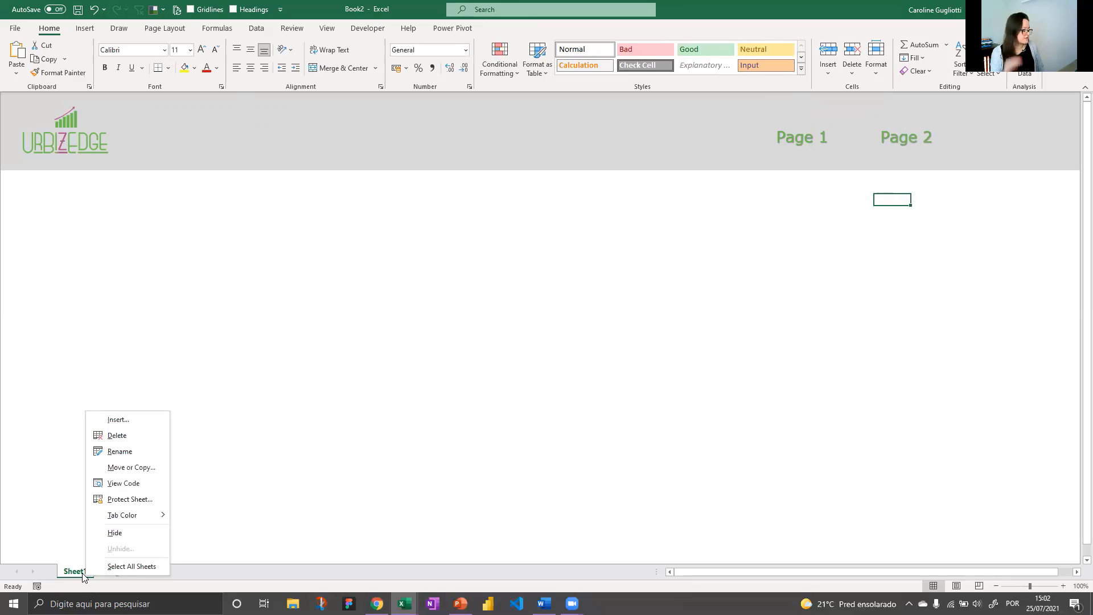
click(331, 437)
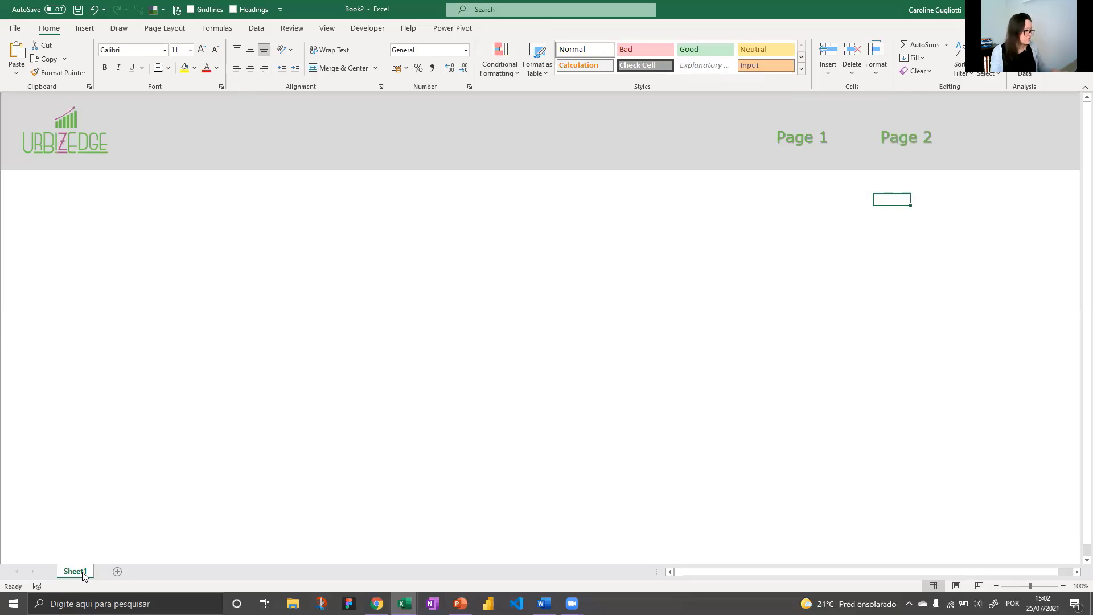
drag(85, 572, 104, 577)
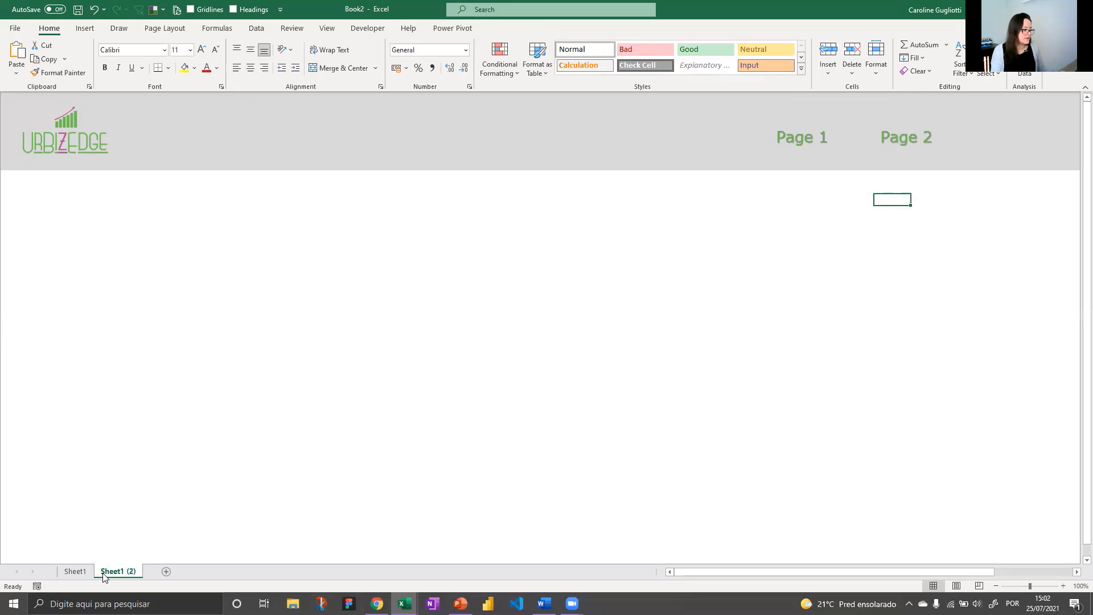
Step: Rename the copied sheet as Page2 and the original Sheet1 as Page1
double_click(103, 575)
text(Pag)
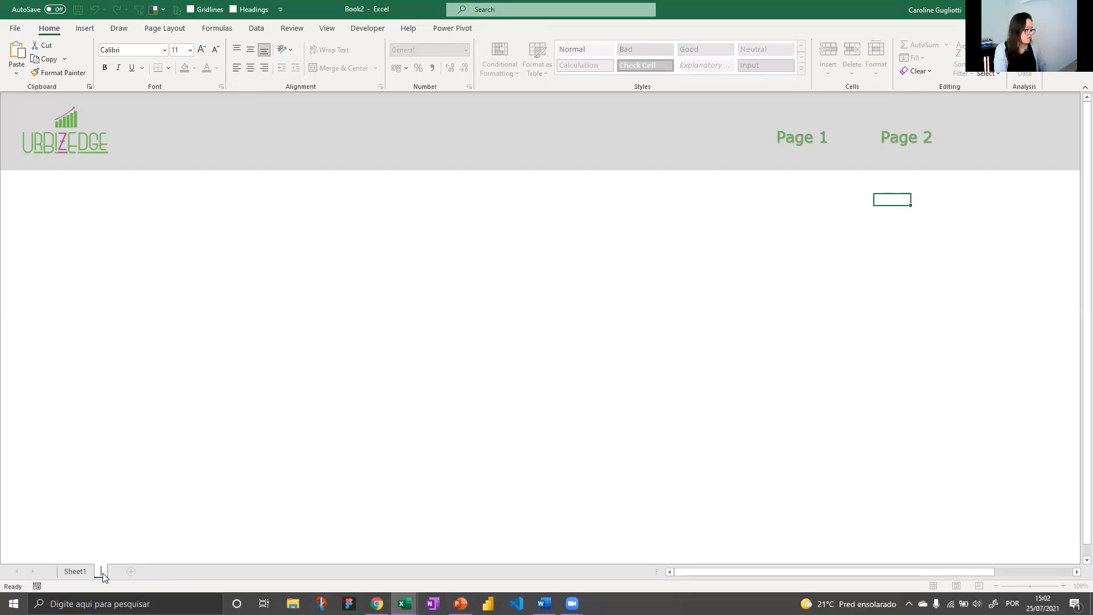
text(e2)
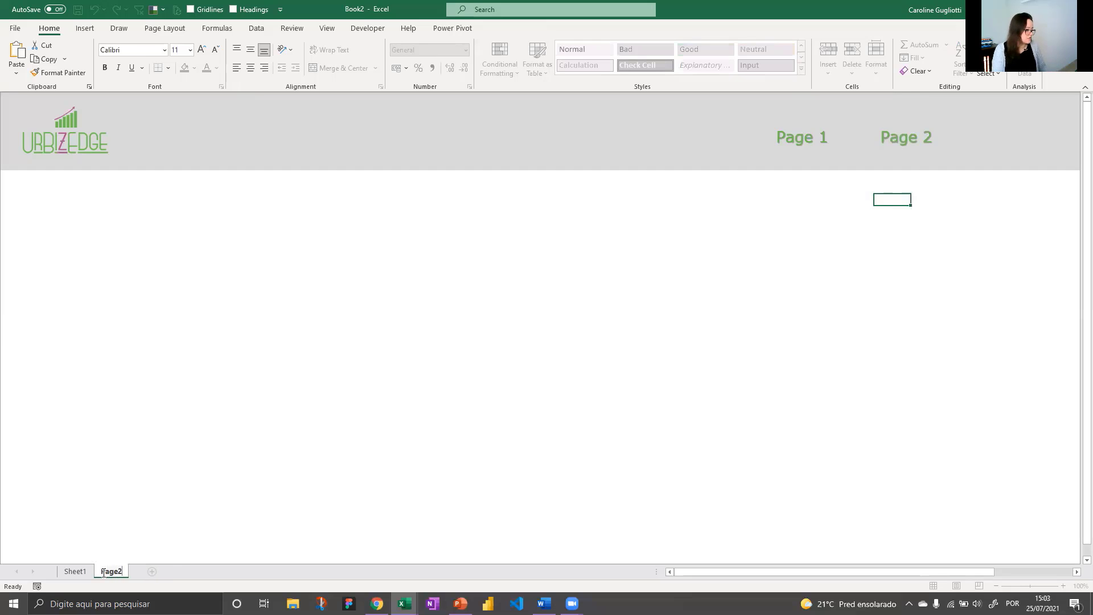
key(Return)
double_click(81, 578)
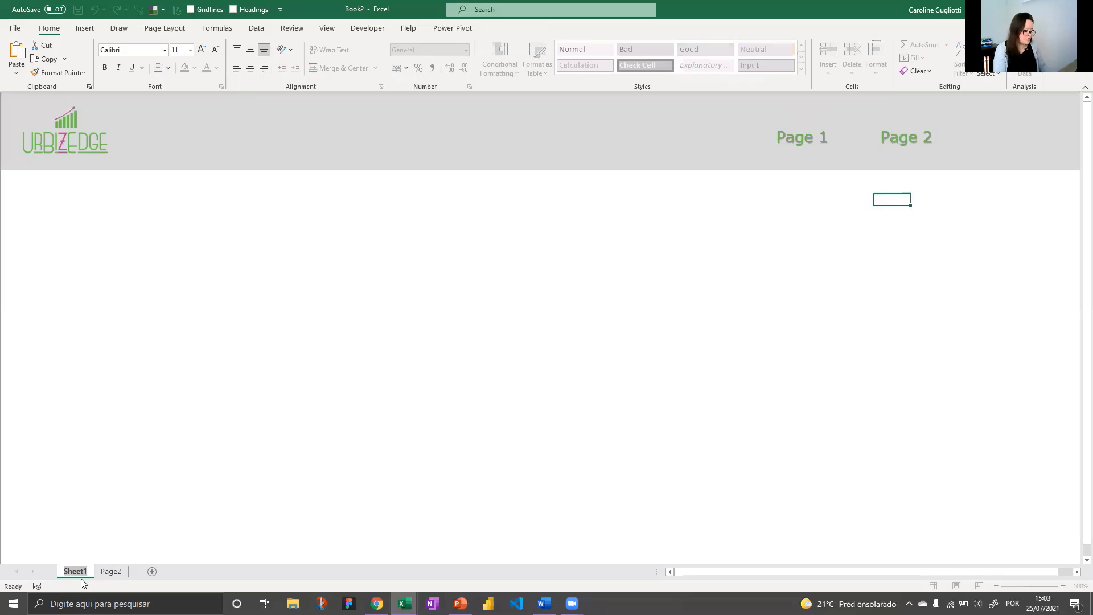
text(Page1)
key(Return)
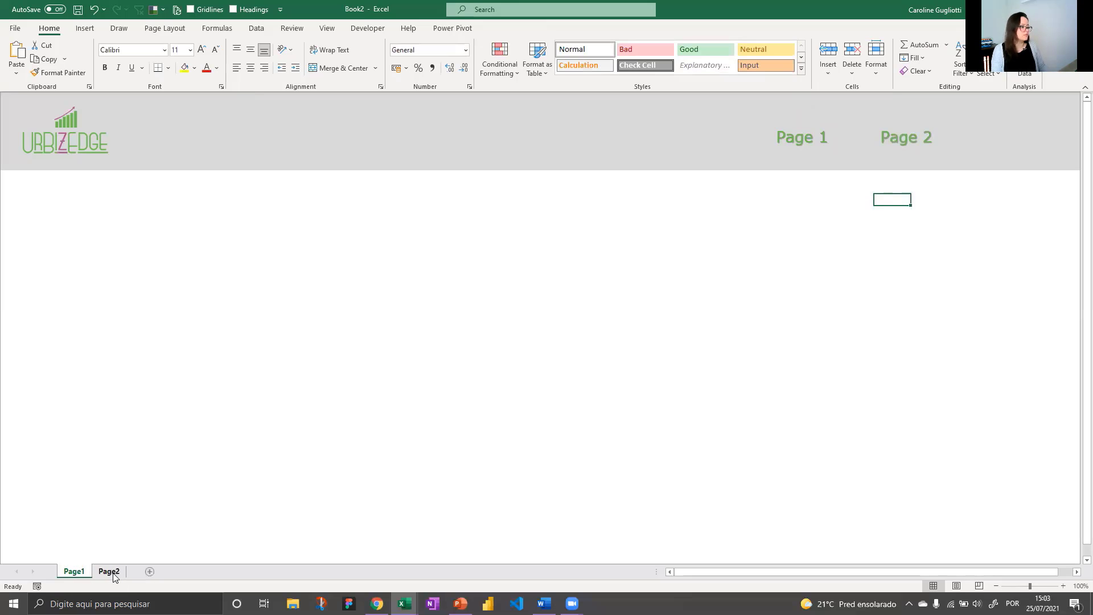
Step: Switch back and forth between the Page1 and Page2 sheets to compare the header's placement
click(110, 572)
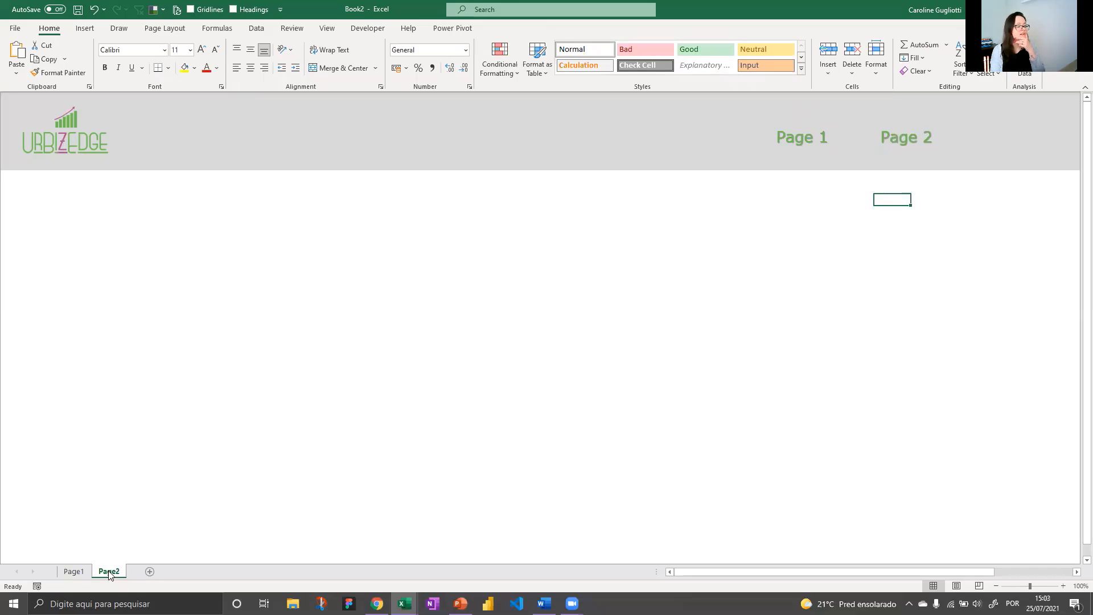
click(71, 573)
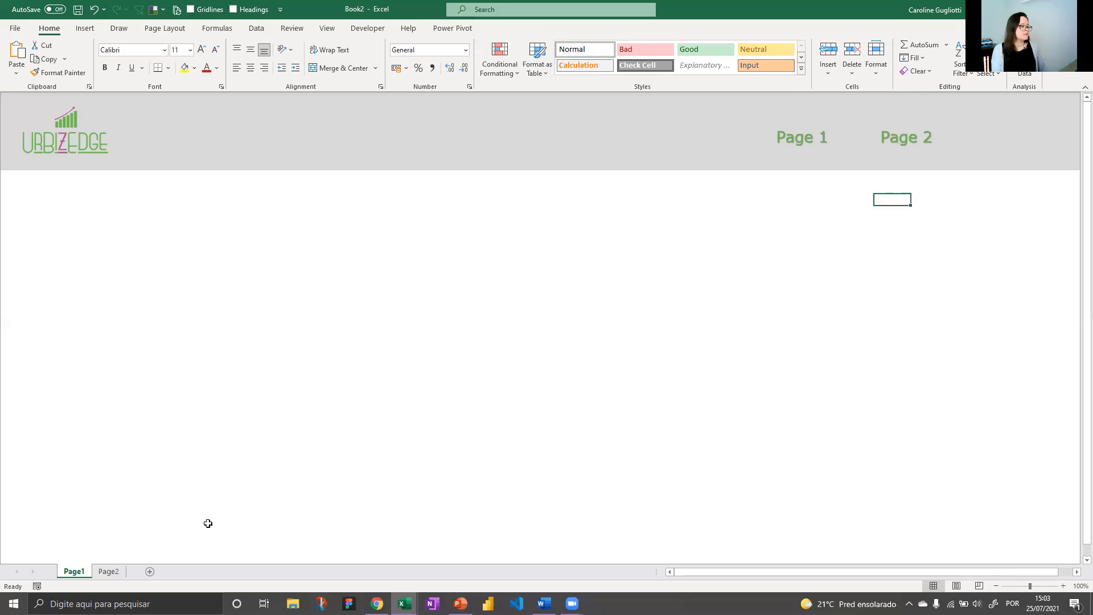
click(98, 573)
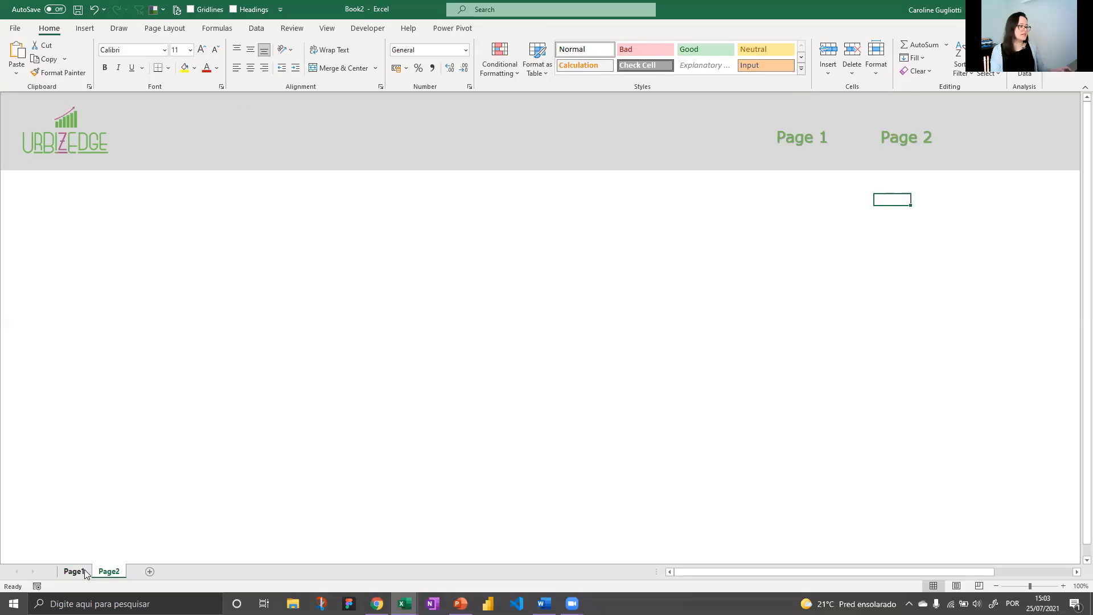
click(83, 572)
click(98, 575)
click(74, 571)
click(103, 572)
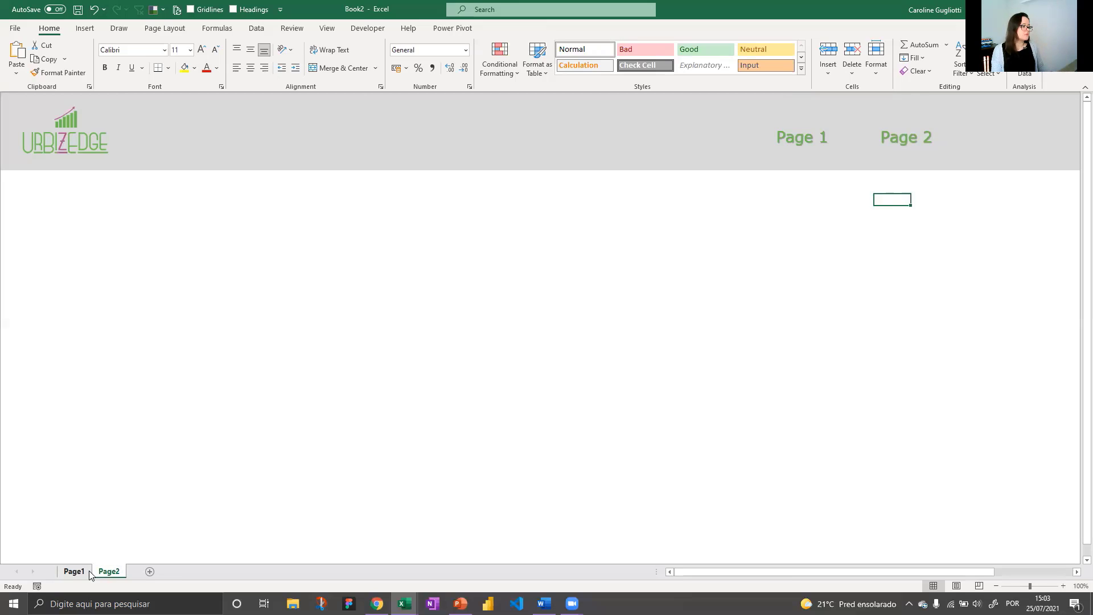
click(89, 572)
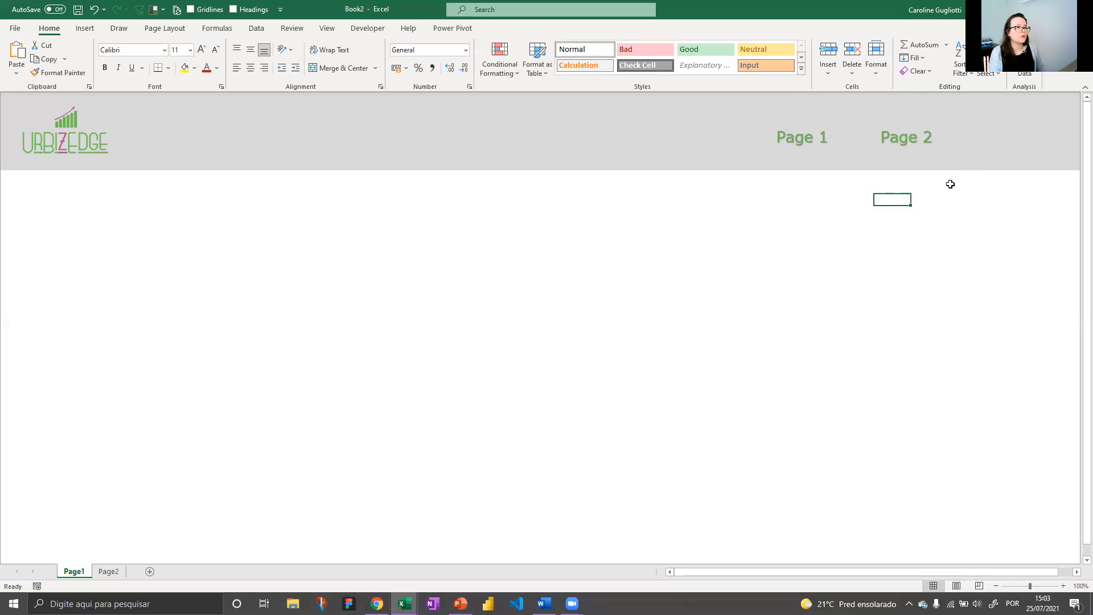
click(969, 154)
ctrl+click(934, 142)
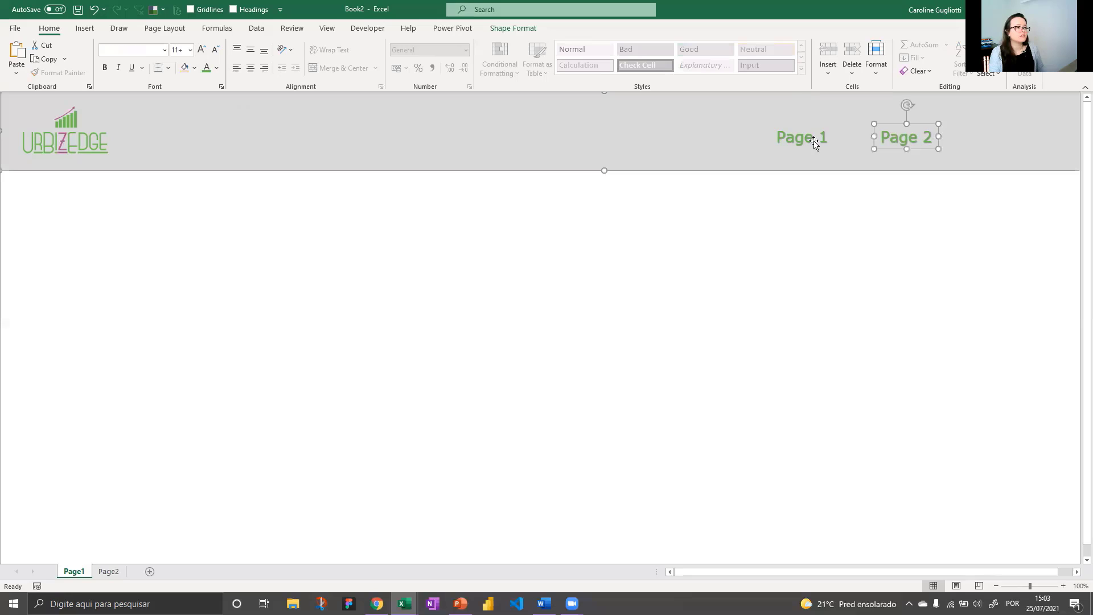
ctrl+click(818, 137)
click(977, 218)
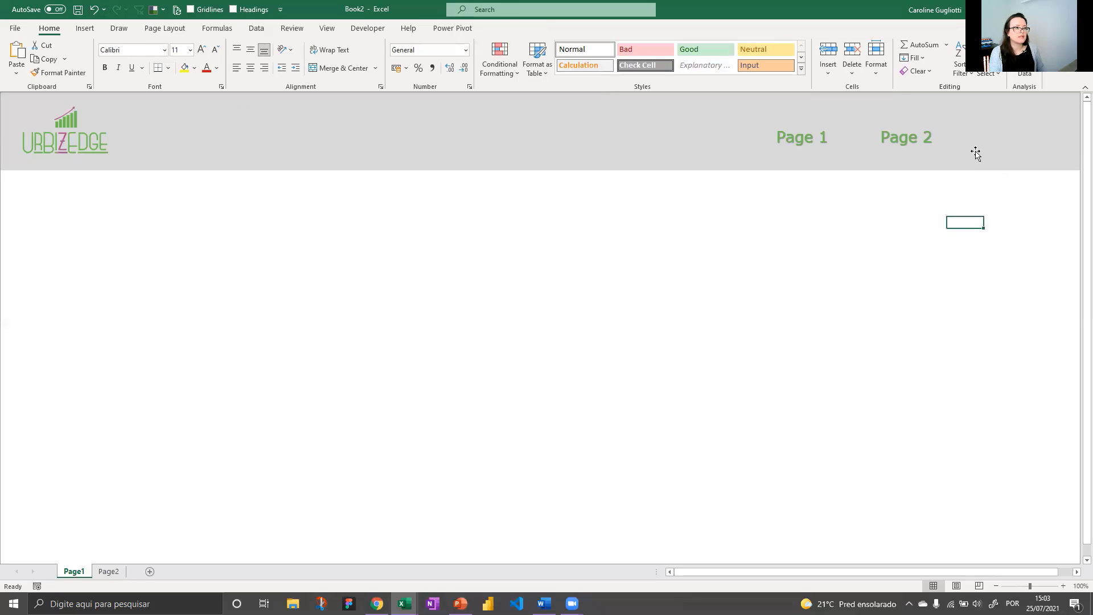
click(974, 153)
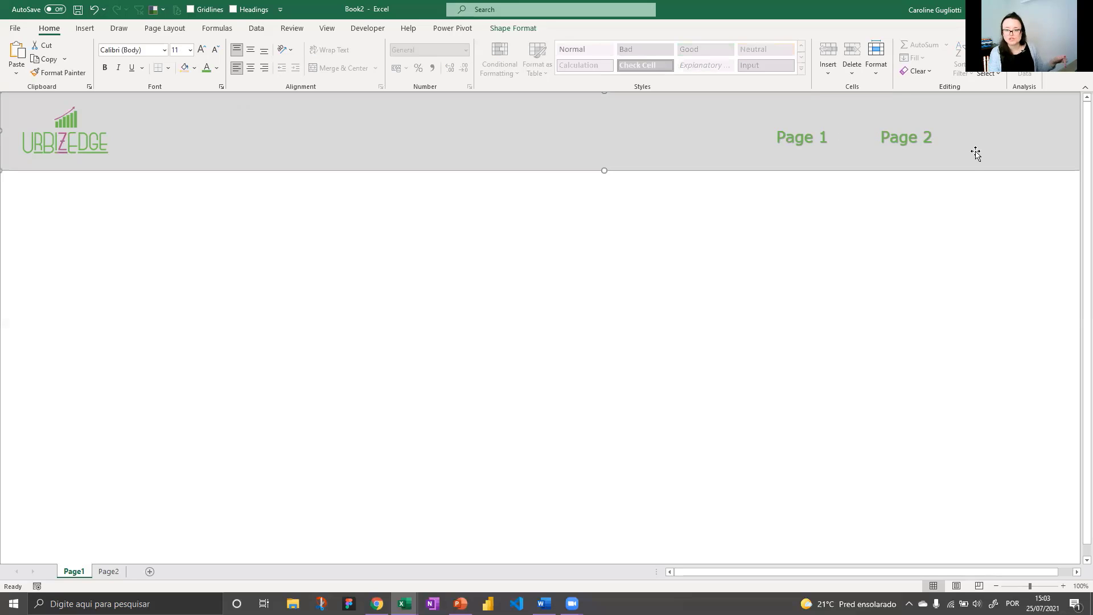
key(Escape)
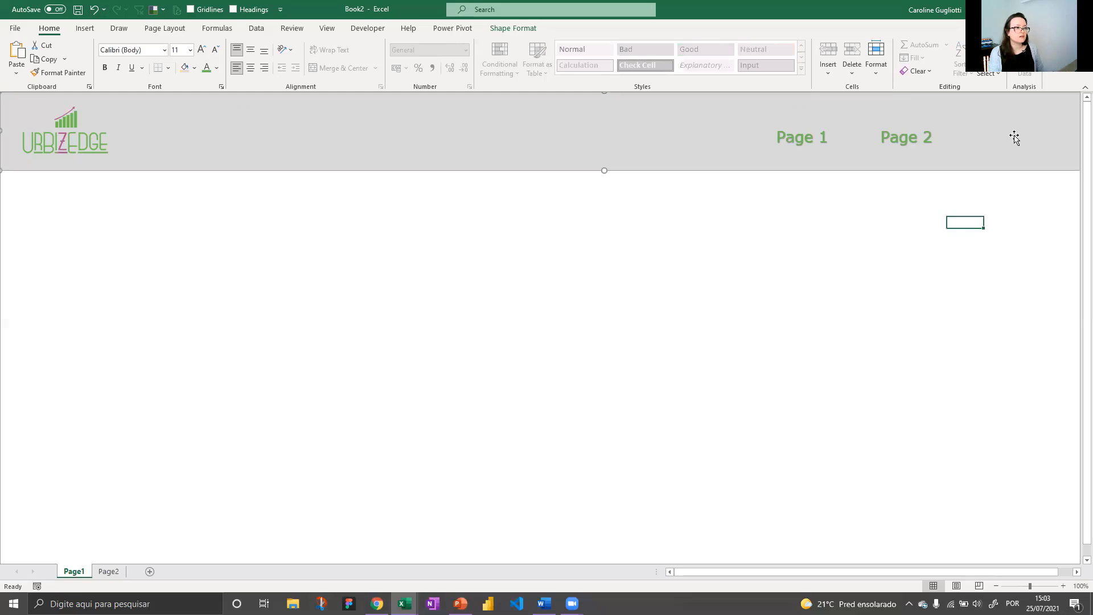
Step: Set the banner, logo and both page labels on the Page1 sheet to "Don't move or size with cells"
click(557, 150)
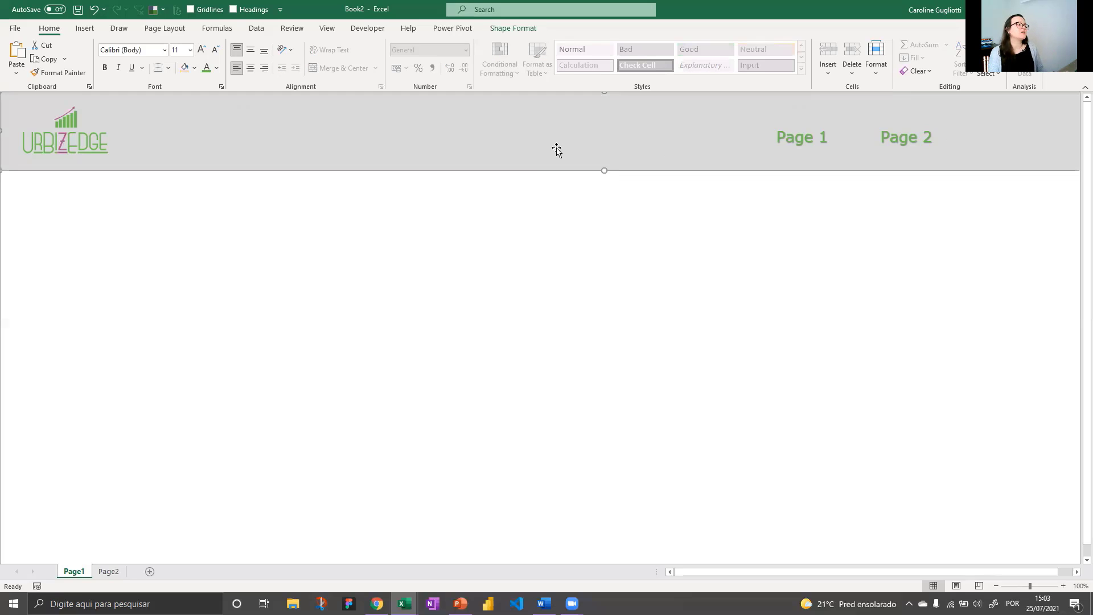
ctrl+click(76, 147)
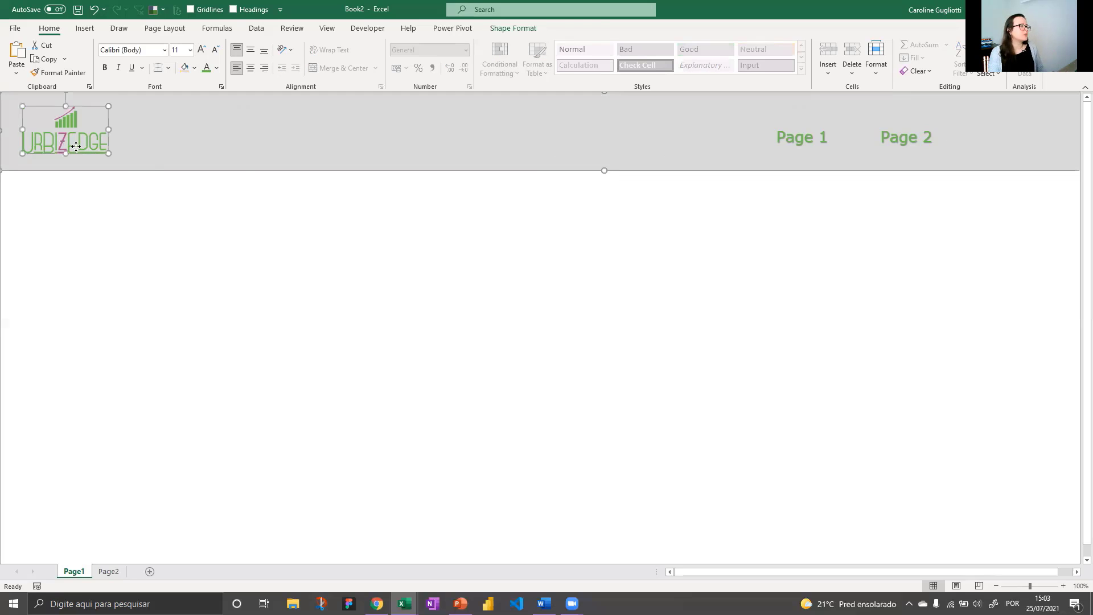
ctrl+click(817, 135)
ctrl+click(903, 141)
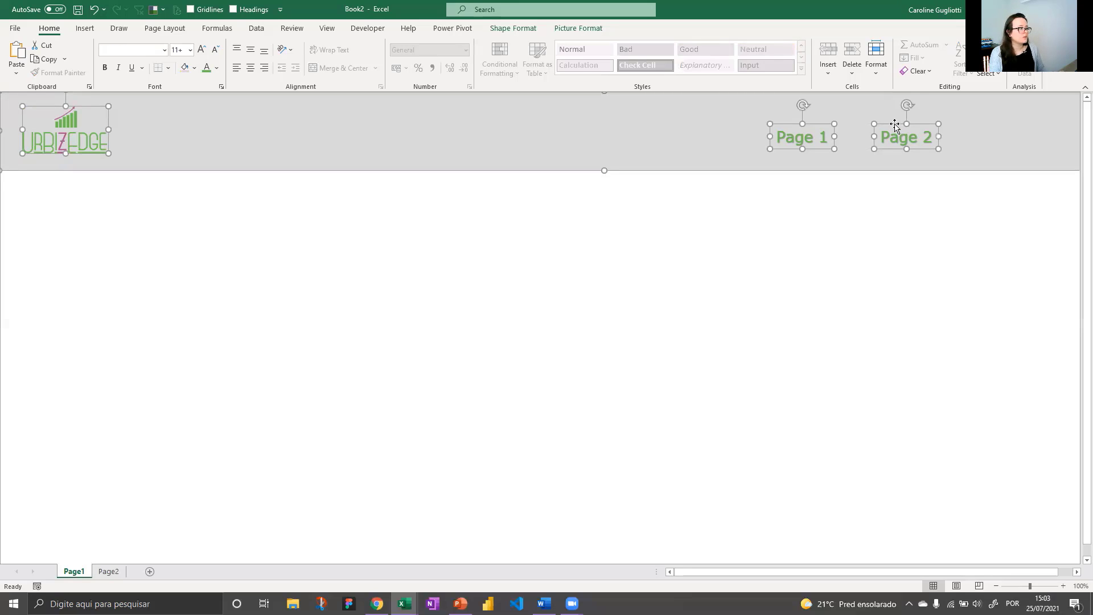
right_click(895, 125)
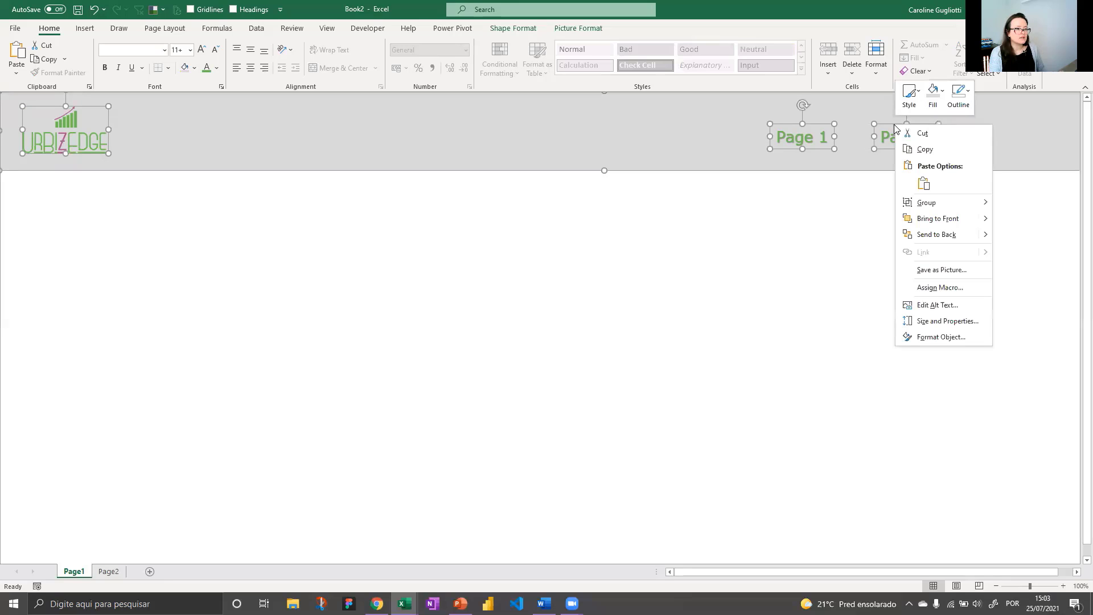
click(967, 324)
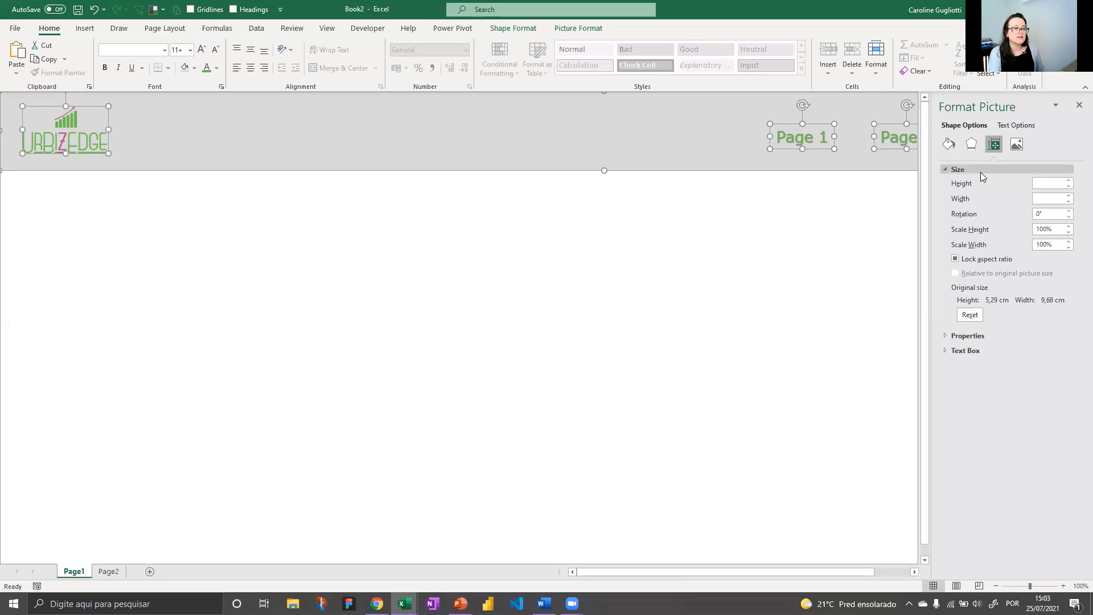
click(957, 336)
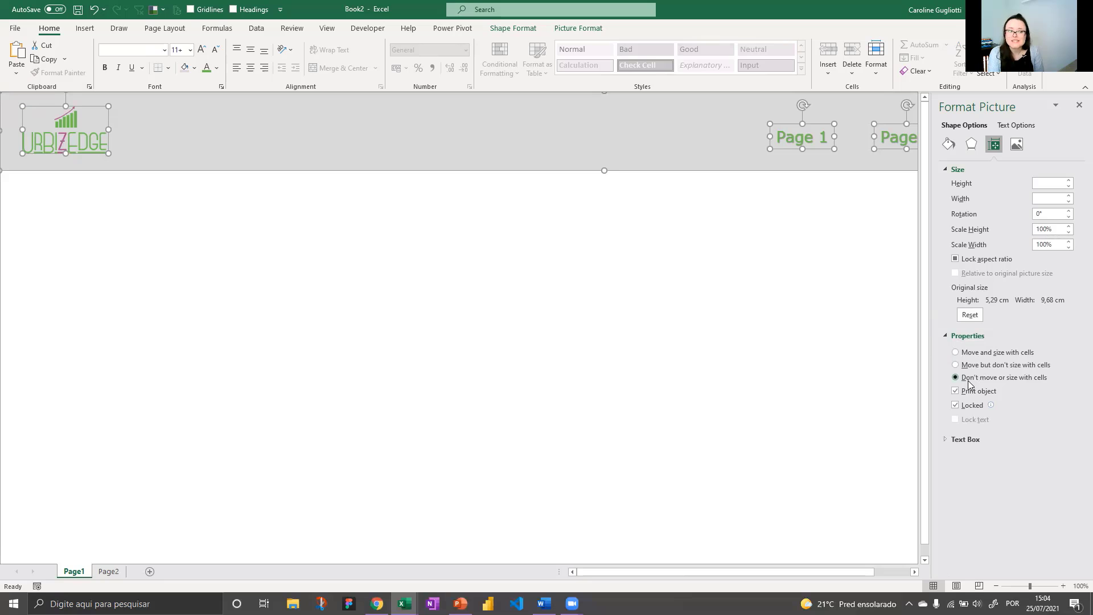
click(1079, 105)
click(357, 408)
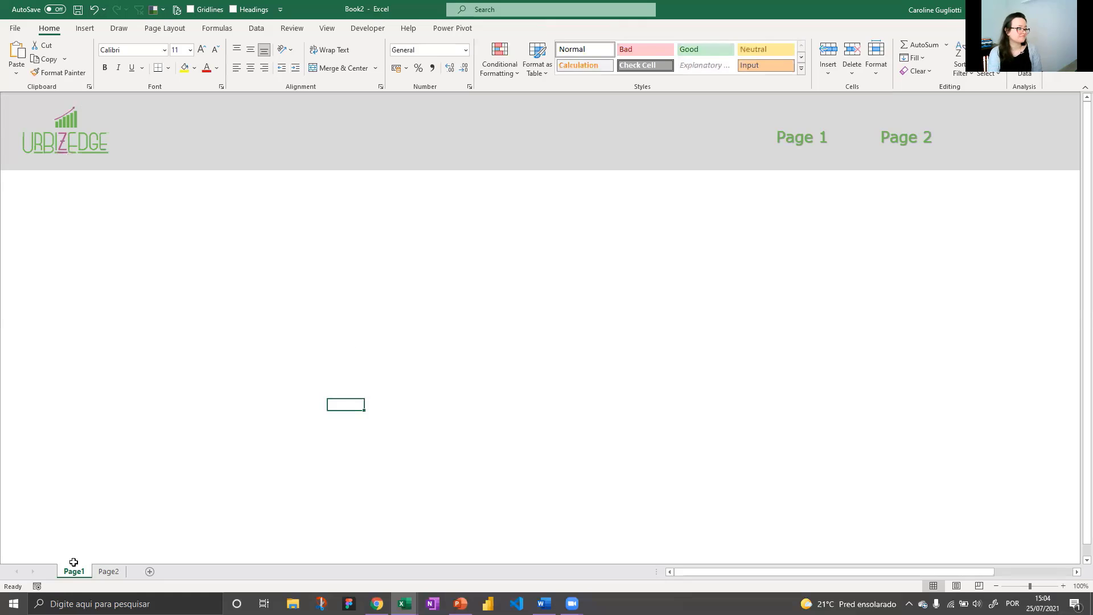
Step: Show the headings, gridlines and formula bar on the Page2 sheet
click(101, 572)
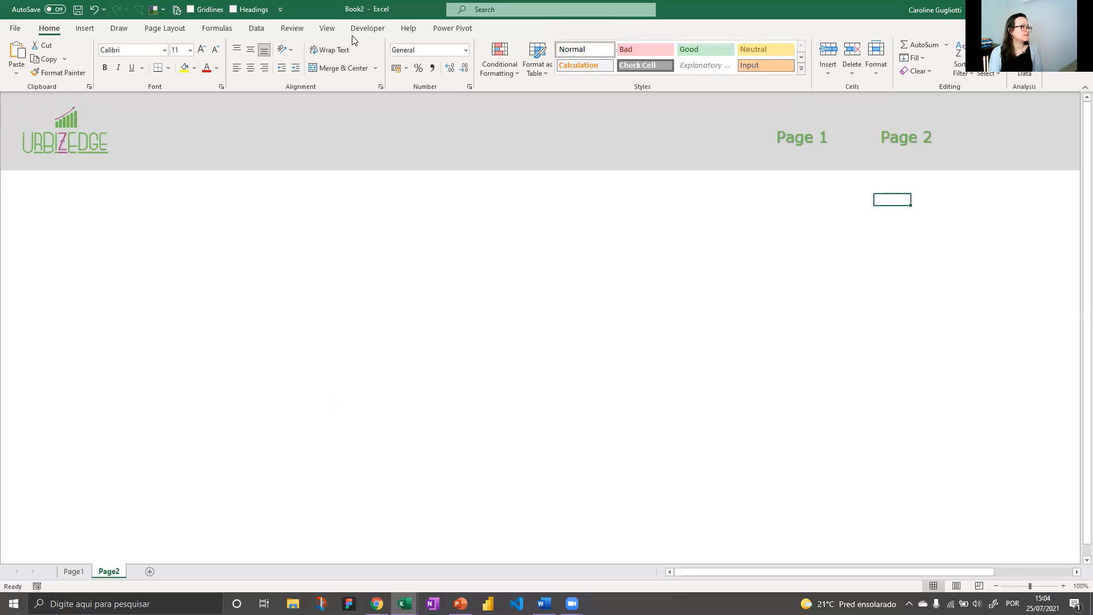
click(327, 28)
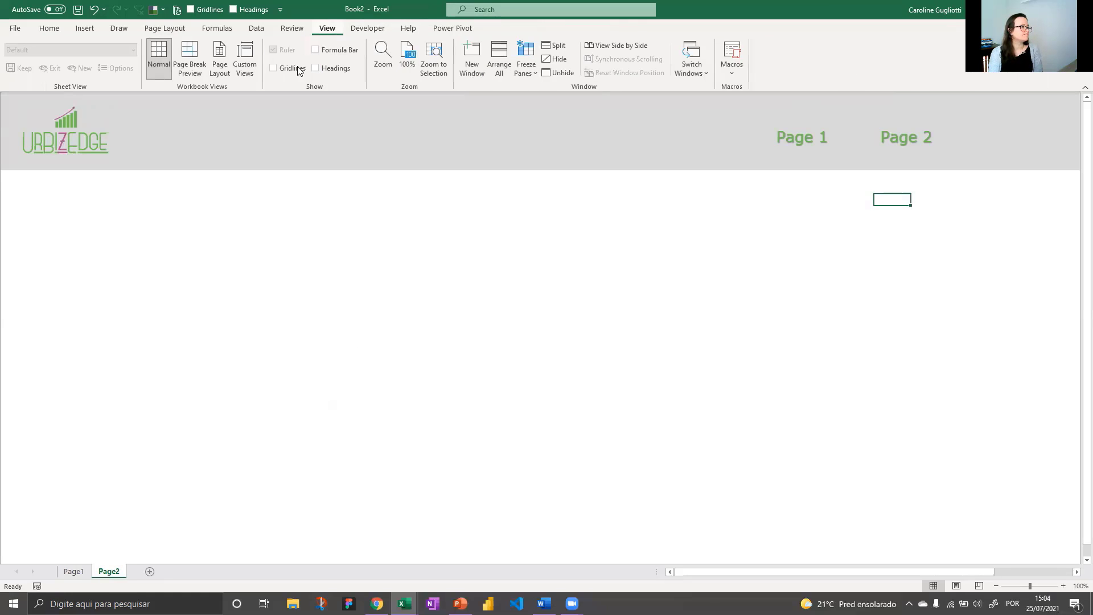
click(329, 69)
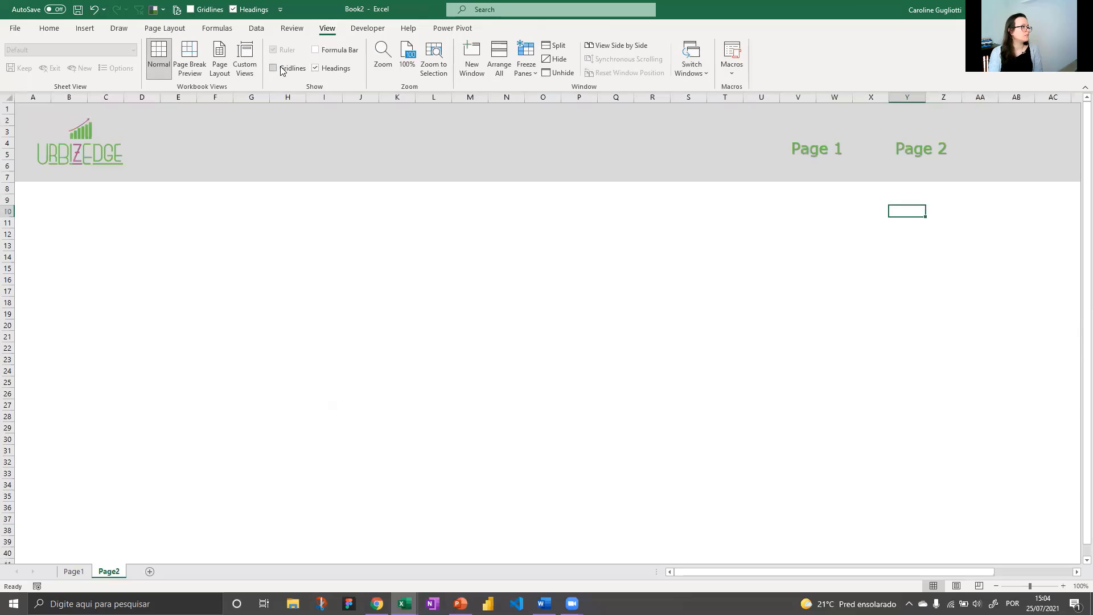
click(283, 68)
click(330, 50)
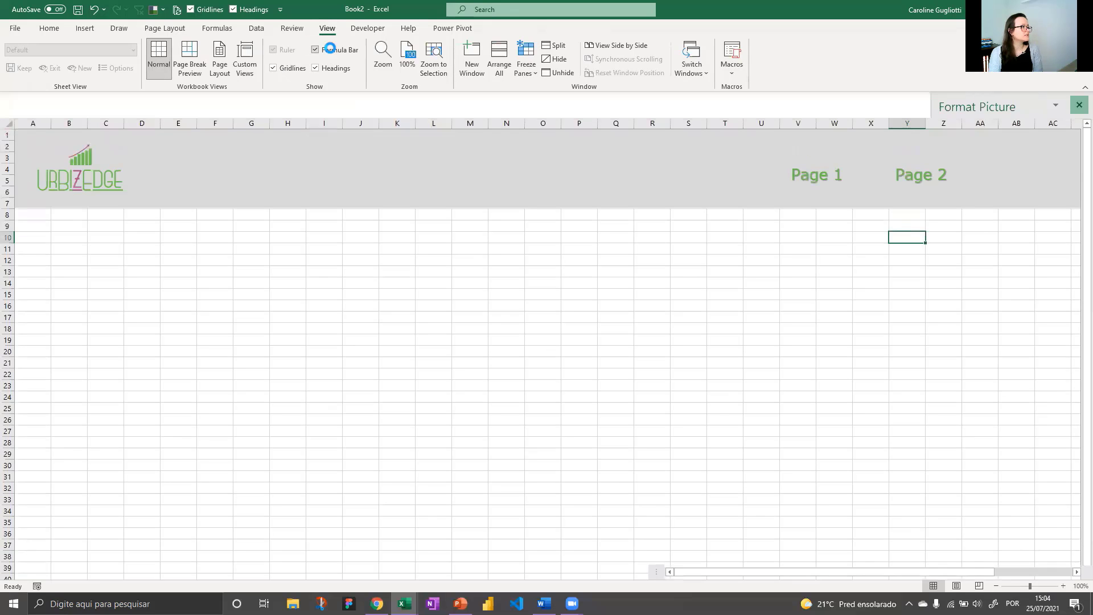
Step: Widen column T on the Page2 sheet to test how the header objects respond to cell resizing
click(655, 272)
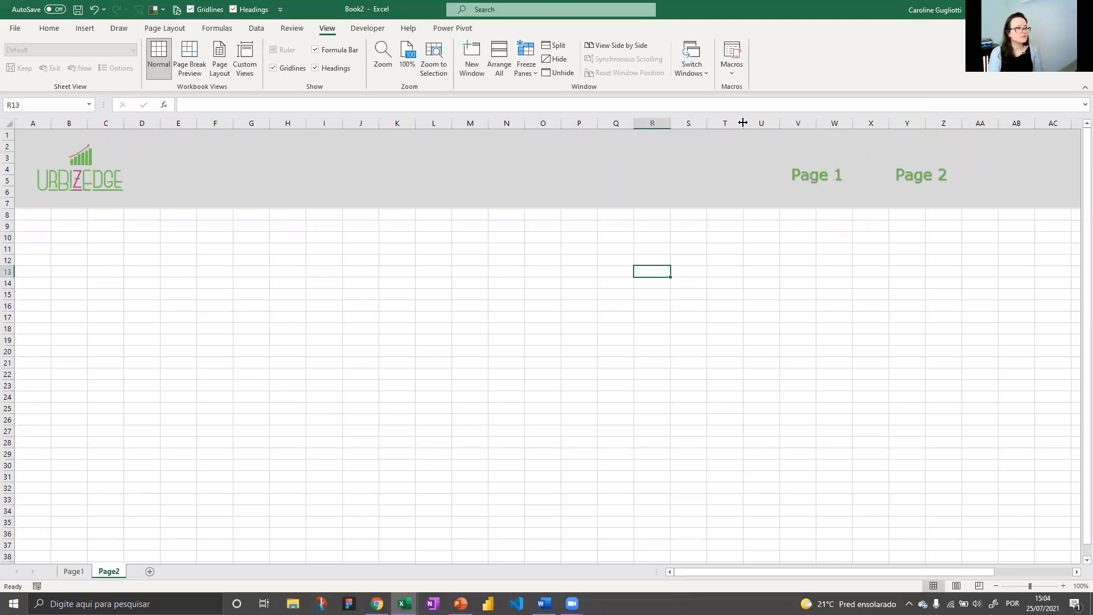
drag(743, 122, 832, 122)
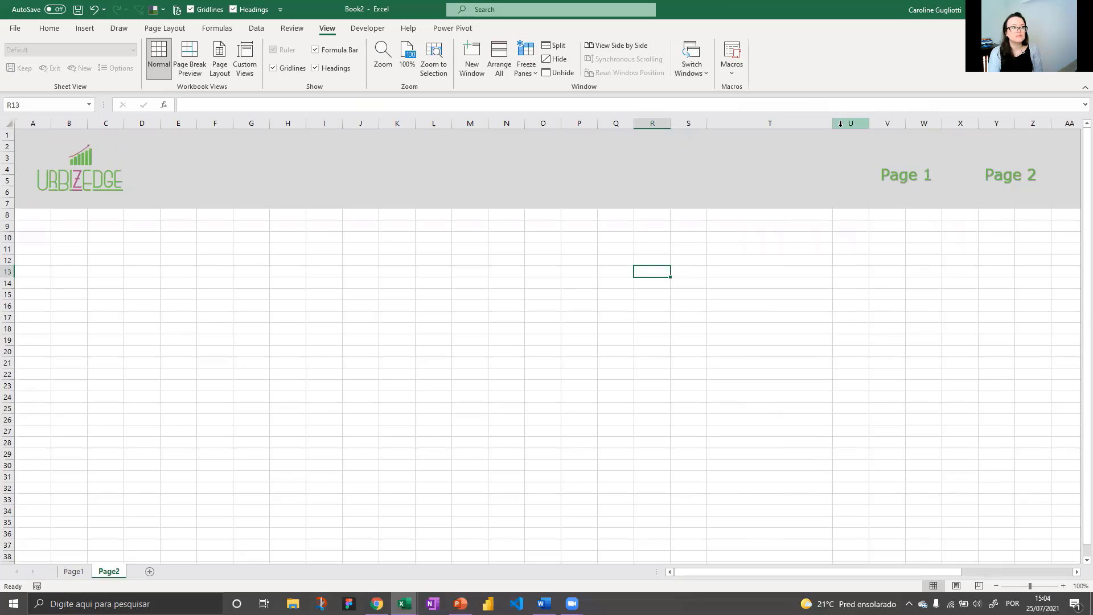
Step: Narrow column T on the Page2 sheet to about the width of its neighbouring columns
drag(829, 122, 759, 123)
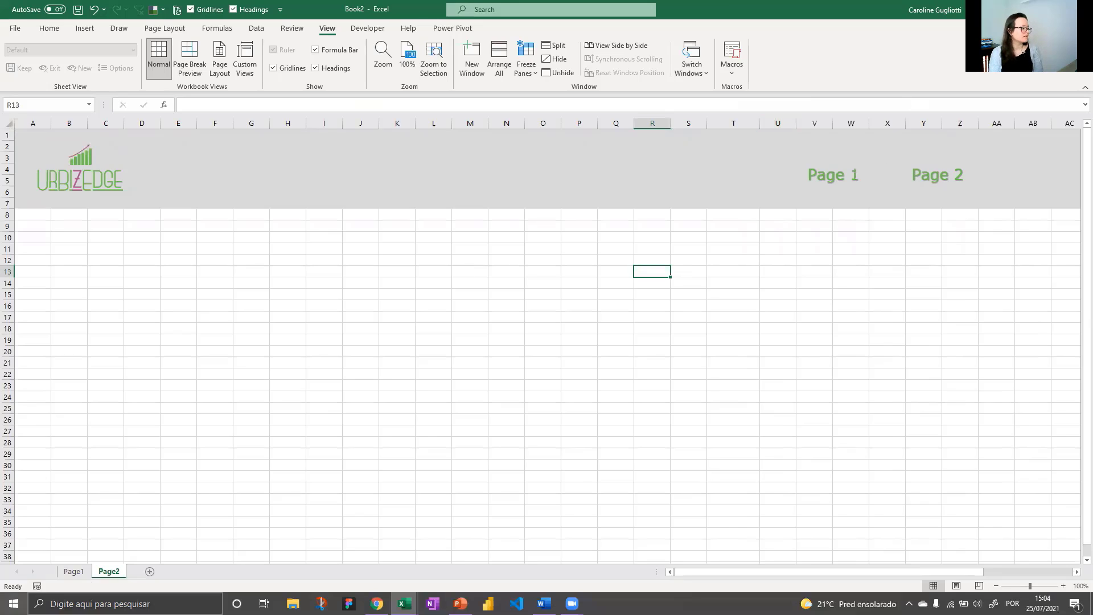
Step: Show the gridlines and headings on the Page1 sheet and widen its column T to test the header objects
click(79, 574)
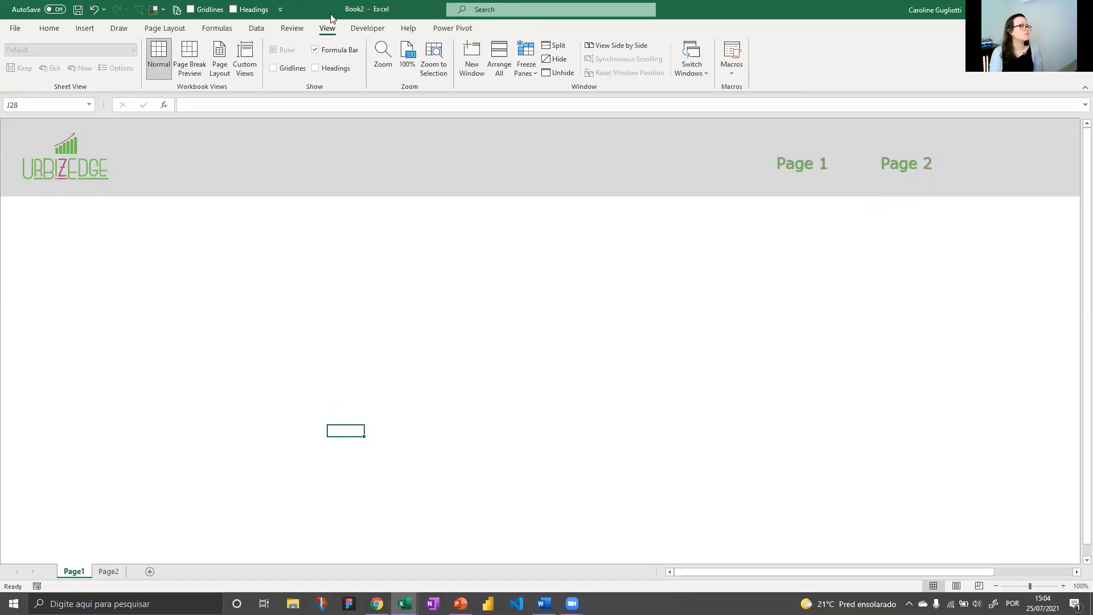
click(296, 68)
click(334, 70)
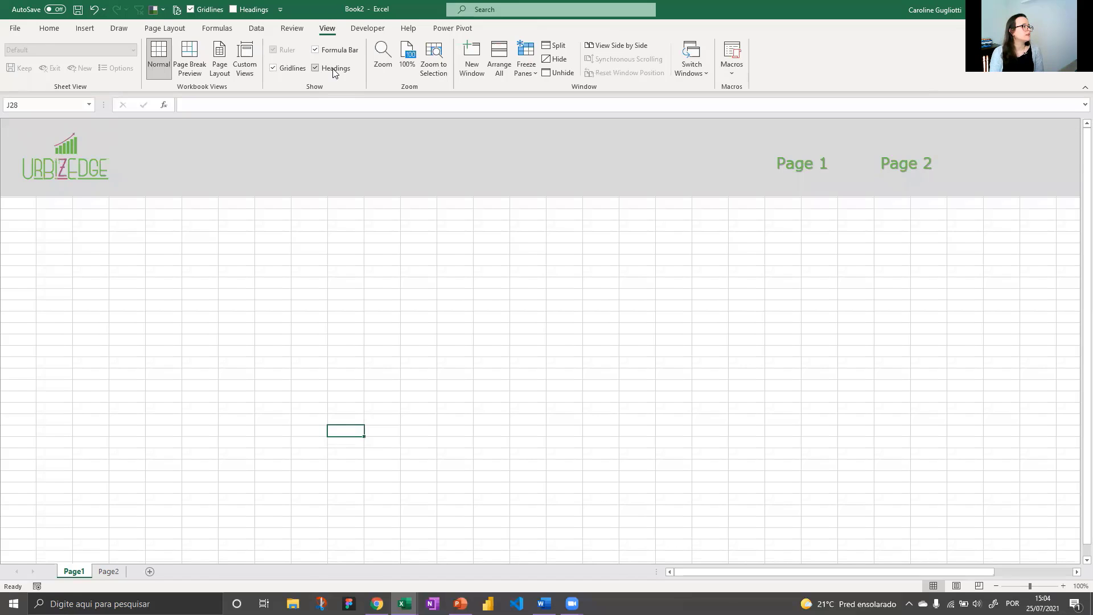
drag(742, 121, 763, 136)
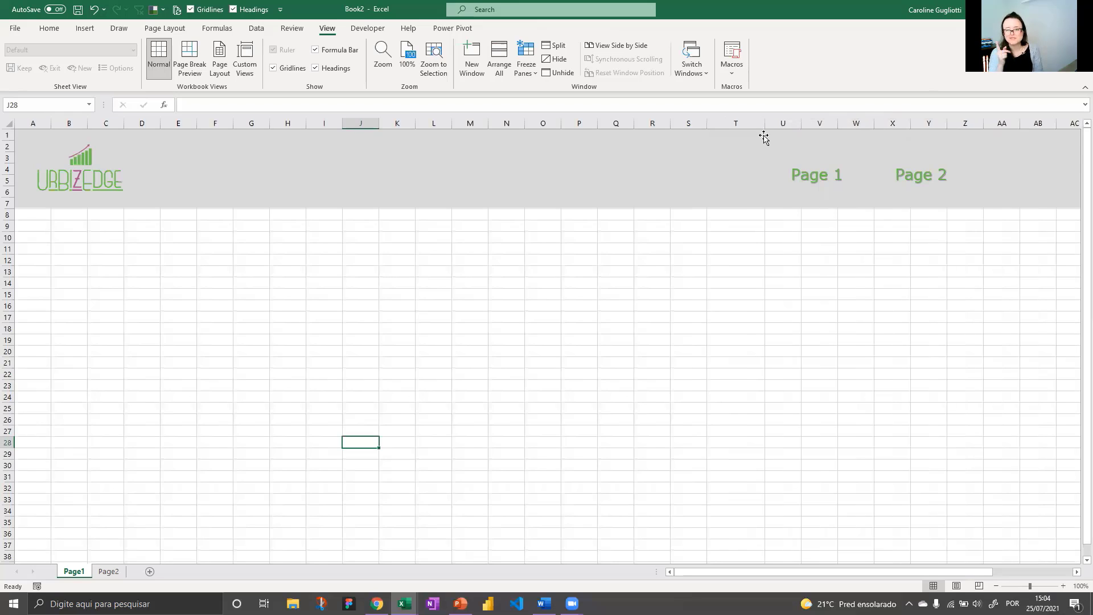
Step: Delete the Page2 sheet from the workbook
click(122, 572)
right_click(107, 575)
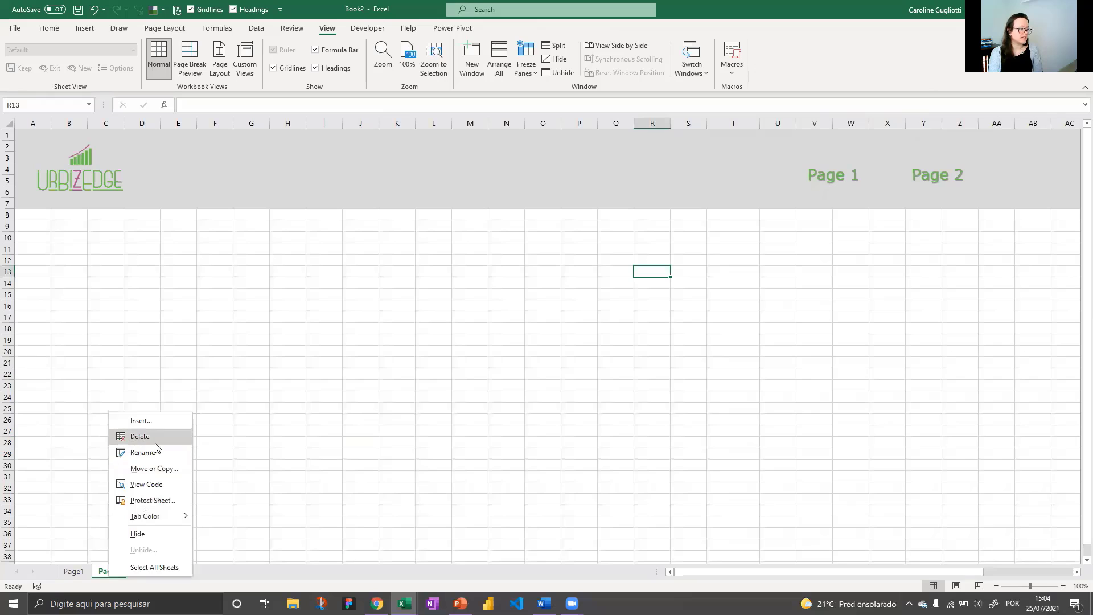
click(140, 436)
click(527, 333)
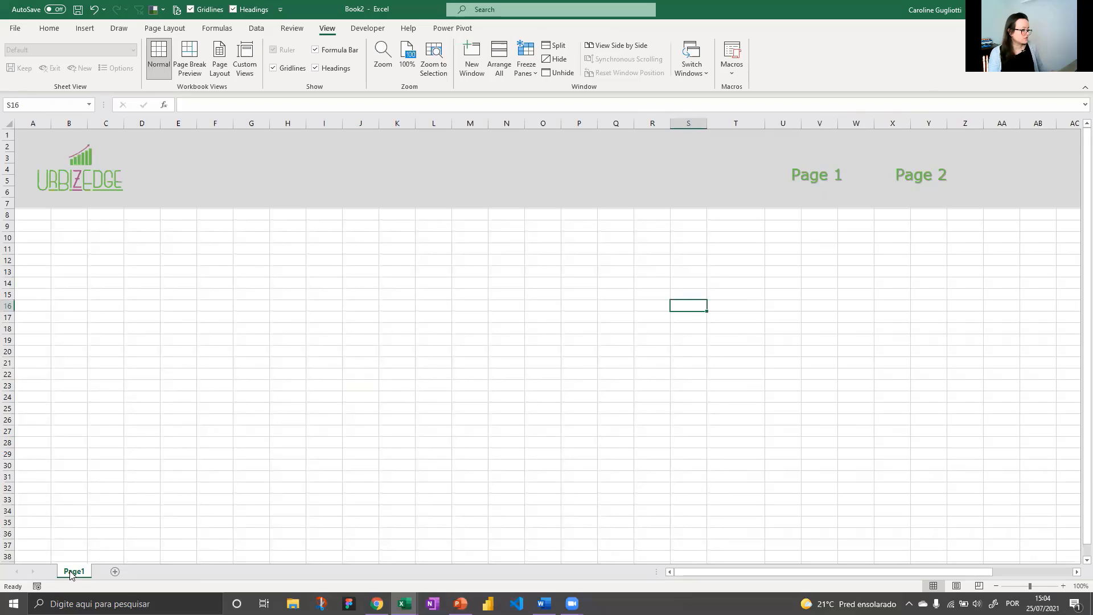
Step: Duplicate the Page1 sheet after itself and rename the copy Page2
drag(70, 575, 101, 576)
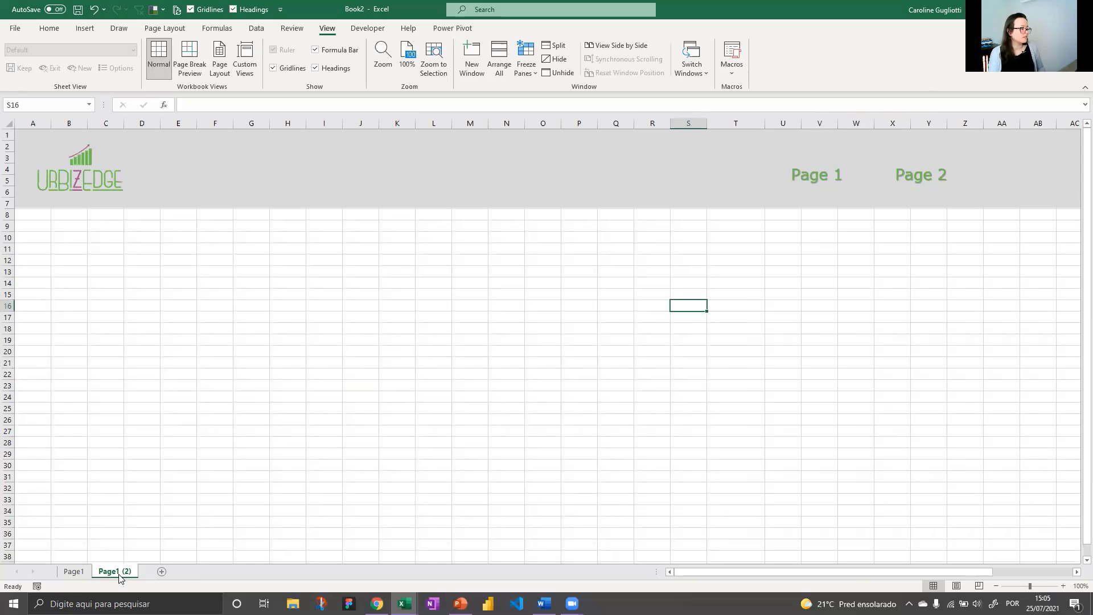
double_click(119, 576)
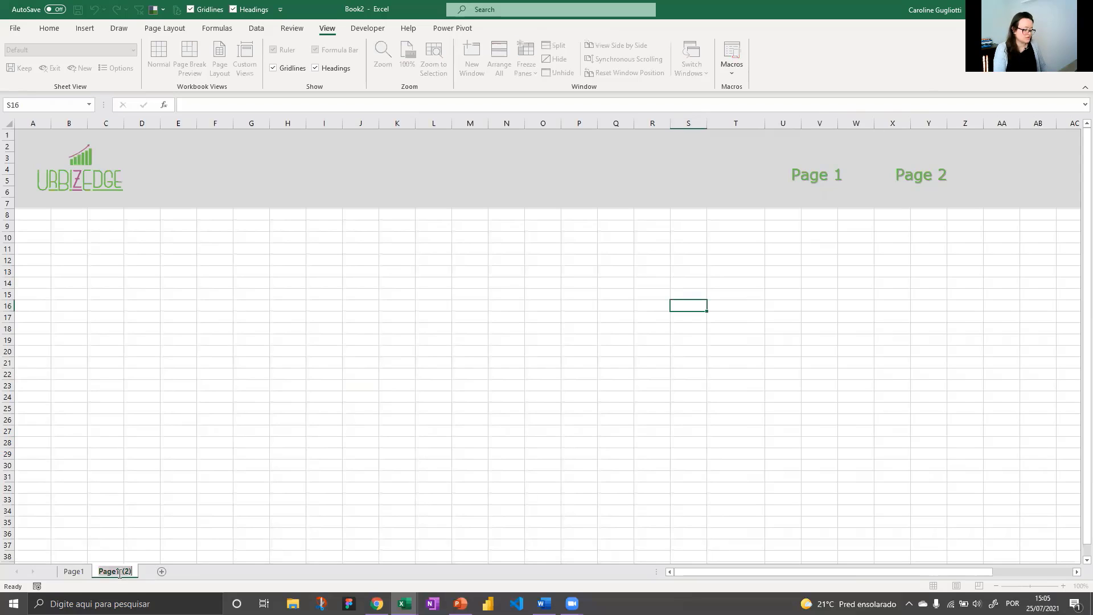
text(Page2)
key(Return)
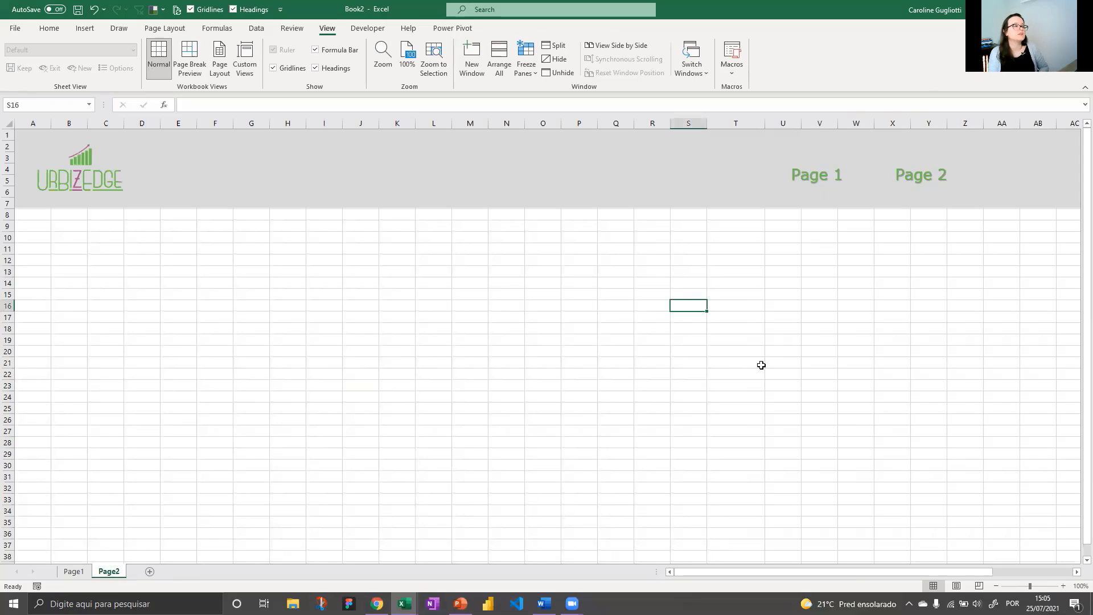
Step: Return to the Page1 sheet and look at the Agenda header in the Data Storytelling and Excel Tips workbook as a navigation example
click(73, 571)
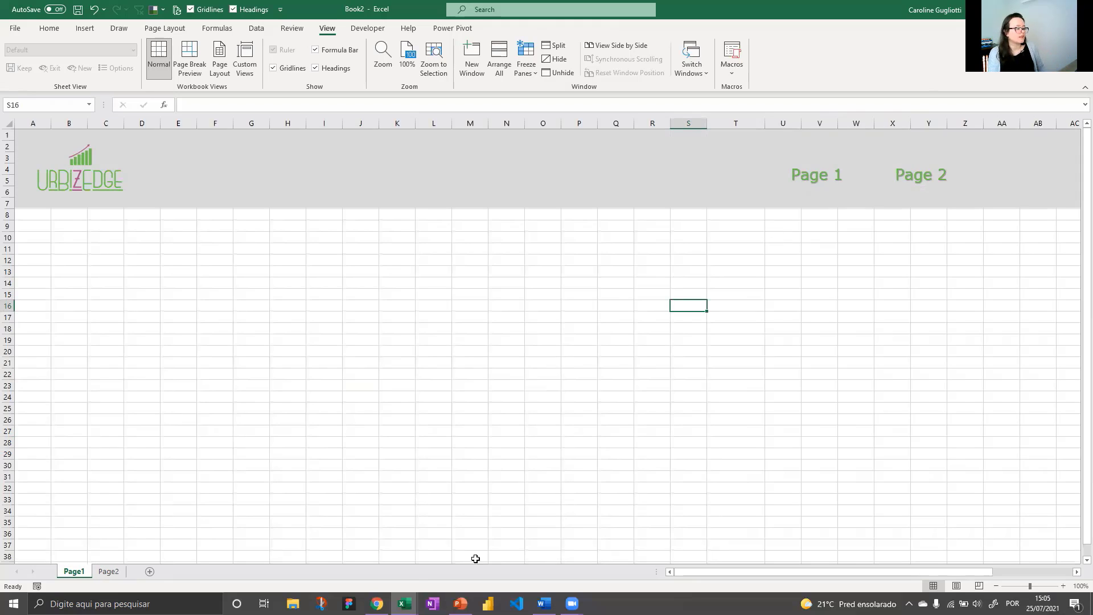
mouse_move(405, 604)
click(362, 521)
click(543, 217)
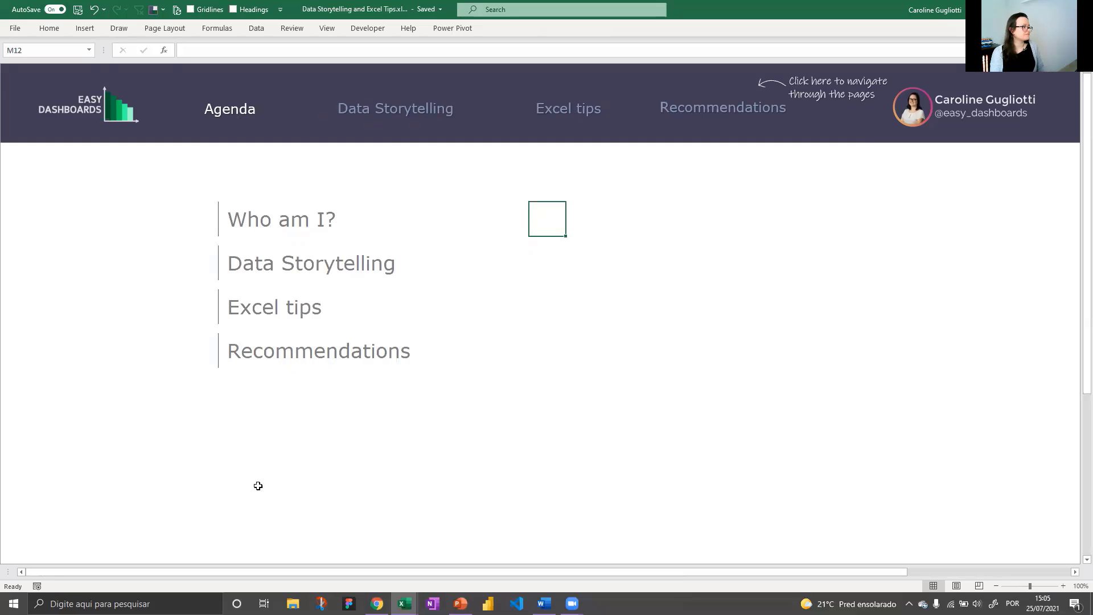
key(alt+Tab)
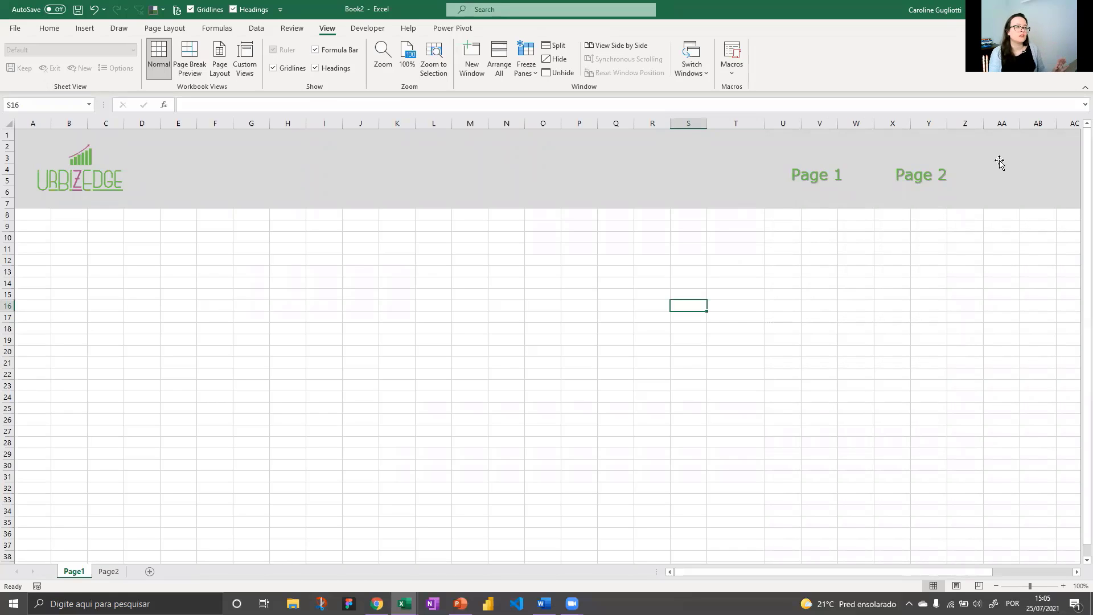
Step: Change the font colour of the Page 2 label on the Page1 sheet to a medium grey theme shade
click(925, 166)
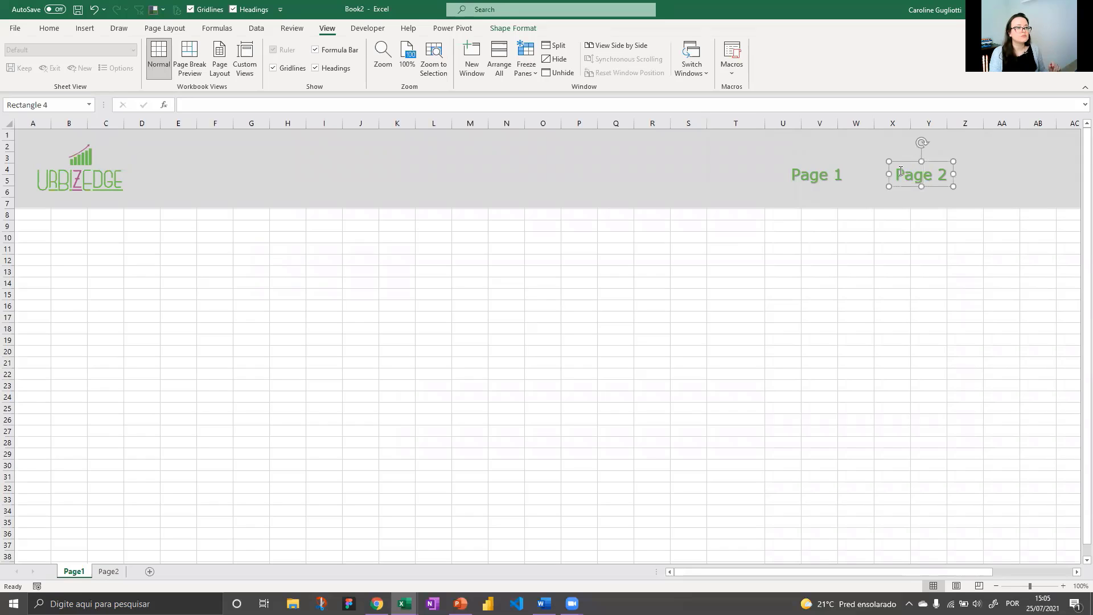
key(ctrl+a)
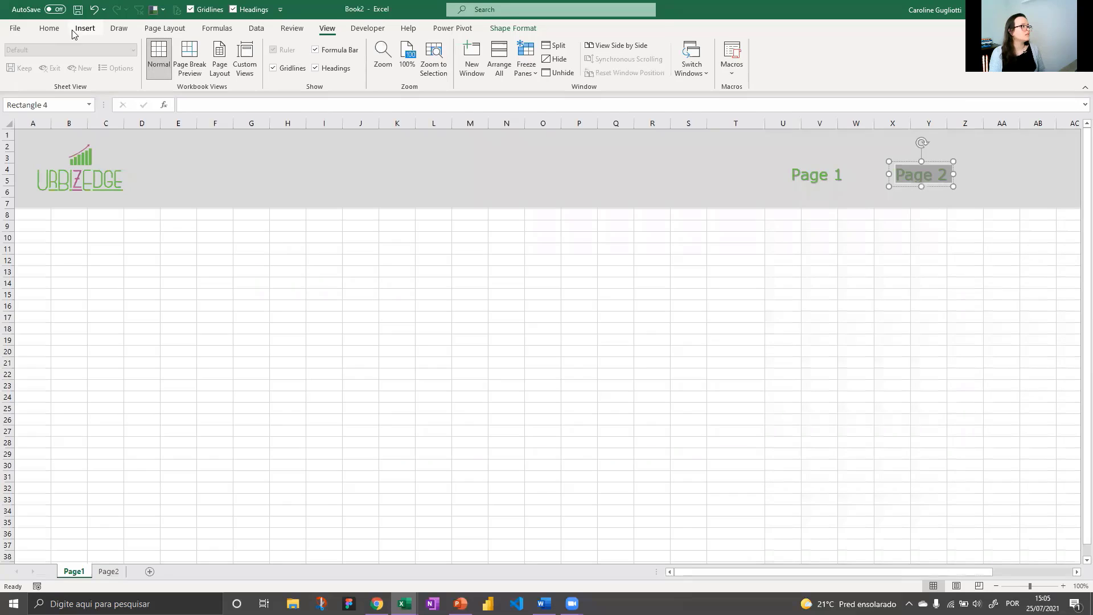
click(49, 28)
click(217, 67)
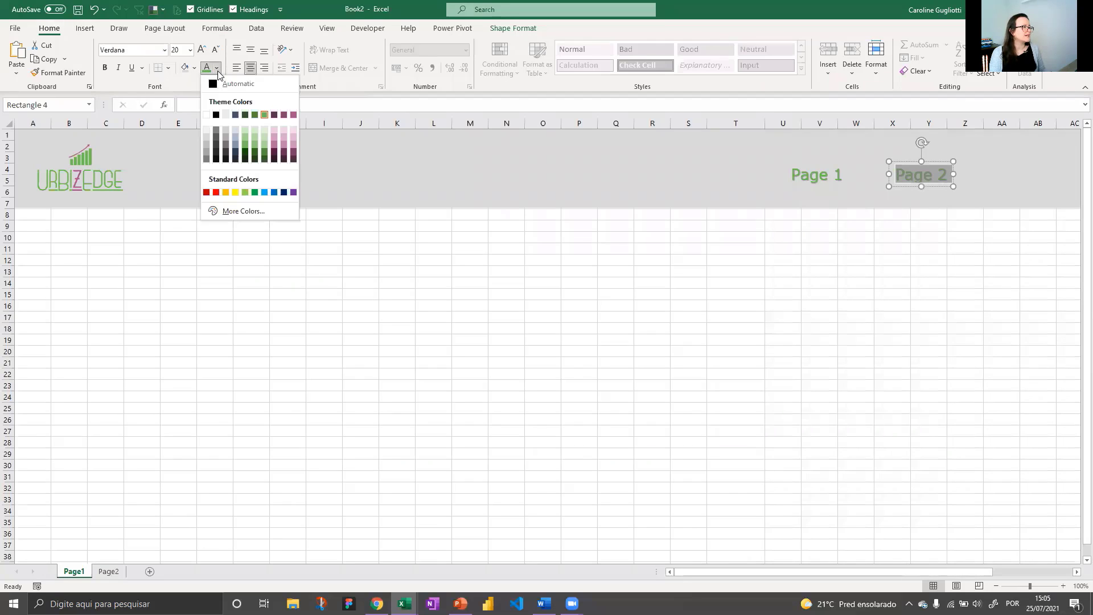
click(217, 134)
click(217, 68)
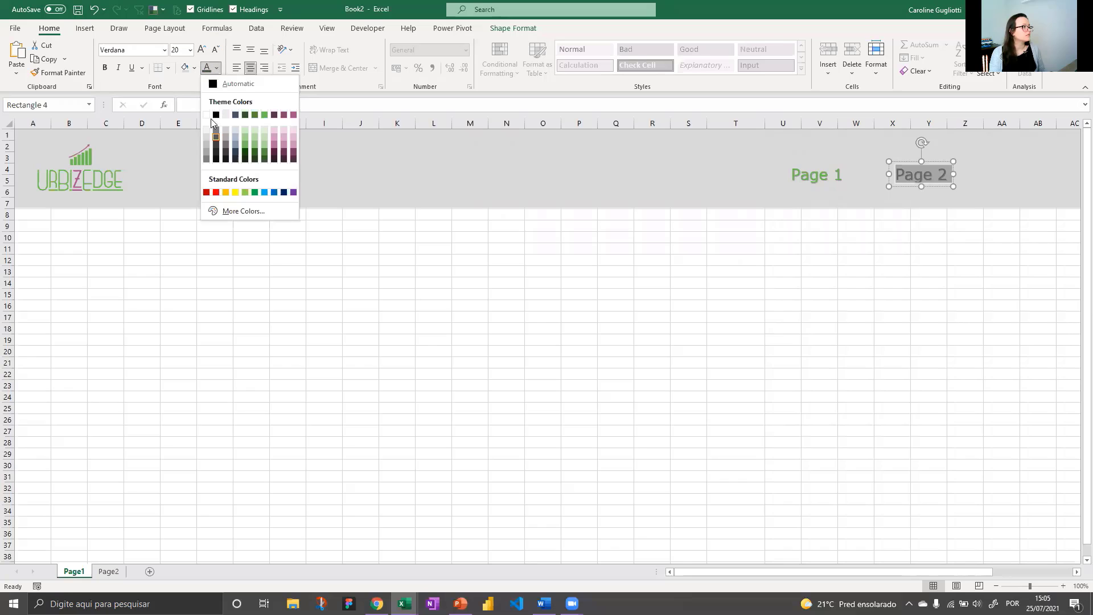
click(206, 155)
click(964, 271)
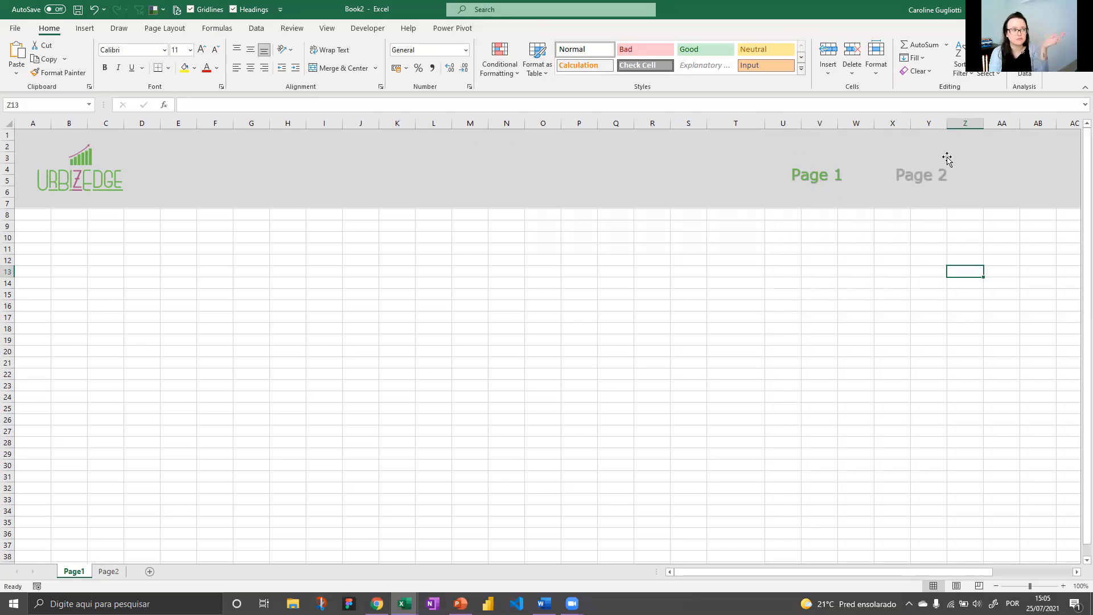
Step: Change the font colour of the Page 1 label on the Page2 sheet to the same medium grey
click(101, 573)
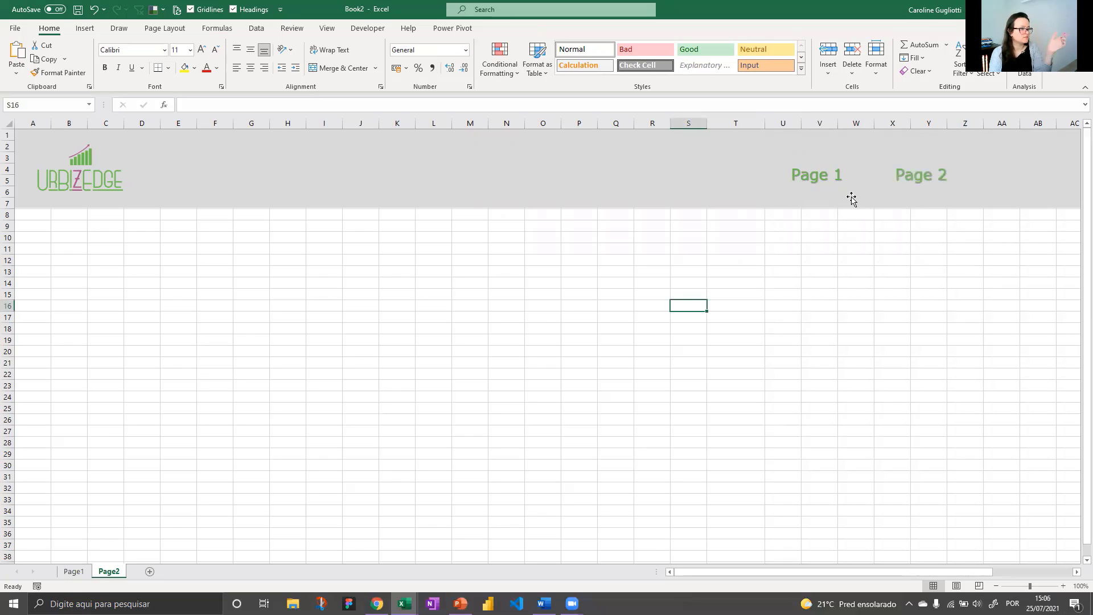
click(825, 177)
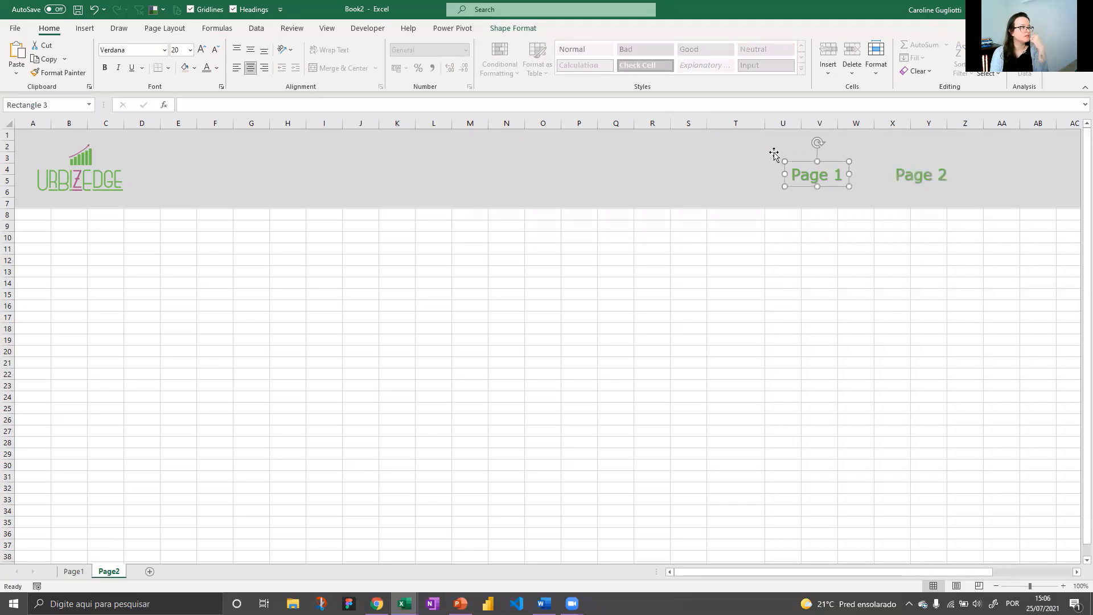
click(216, 69)
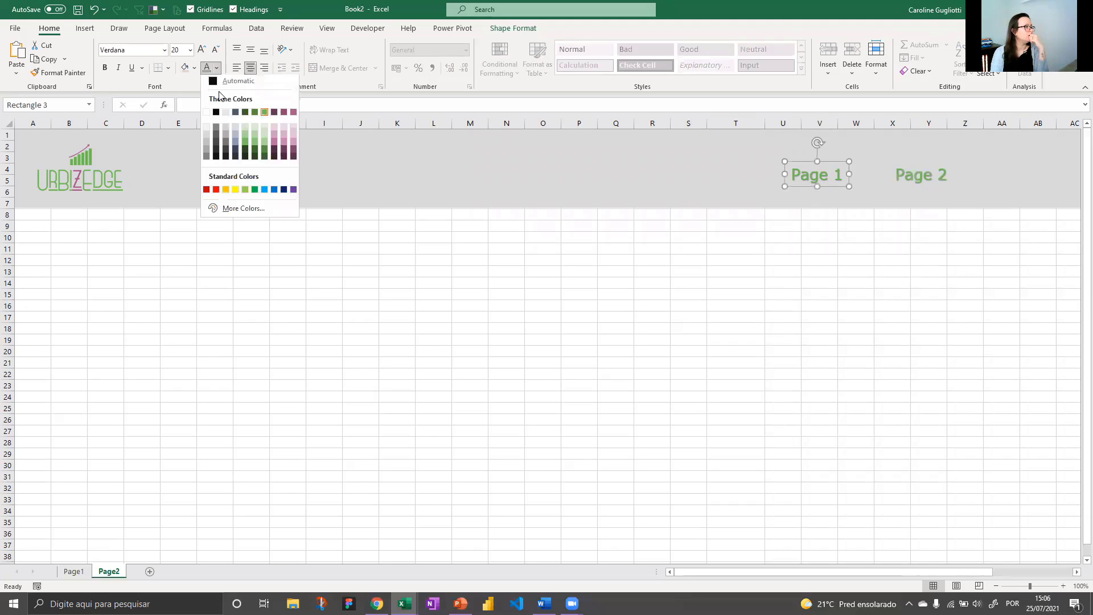
click(206, 153)
click(540, 326)
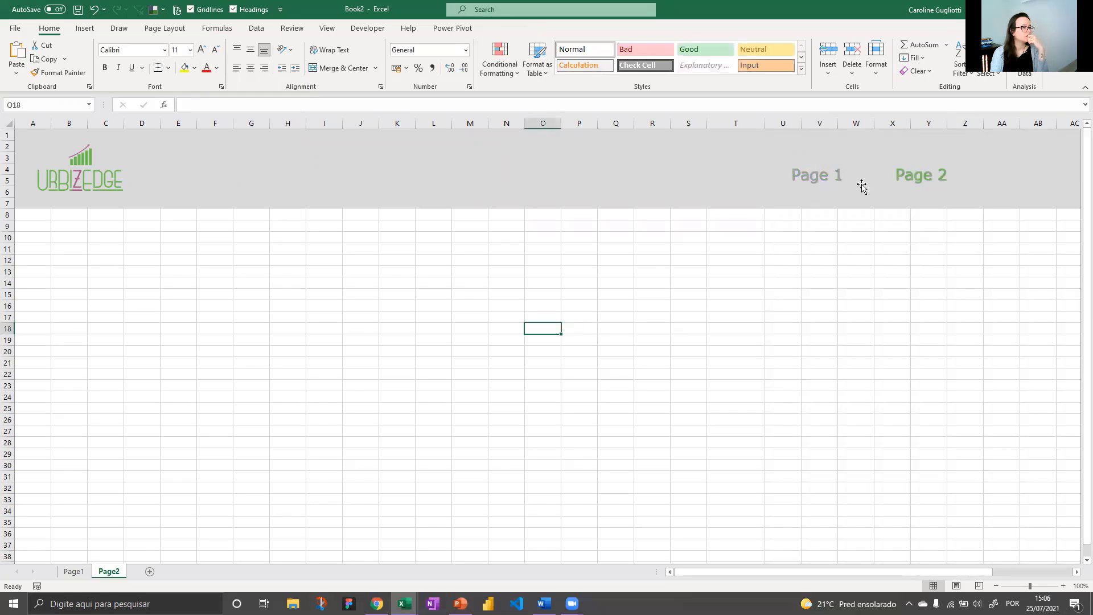
Step: Start a hyperlink on the Page1 sheet's Page 1 label, targeting cell A1 of the Page1 sheet in this document
click(74, 572)
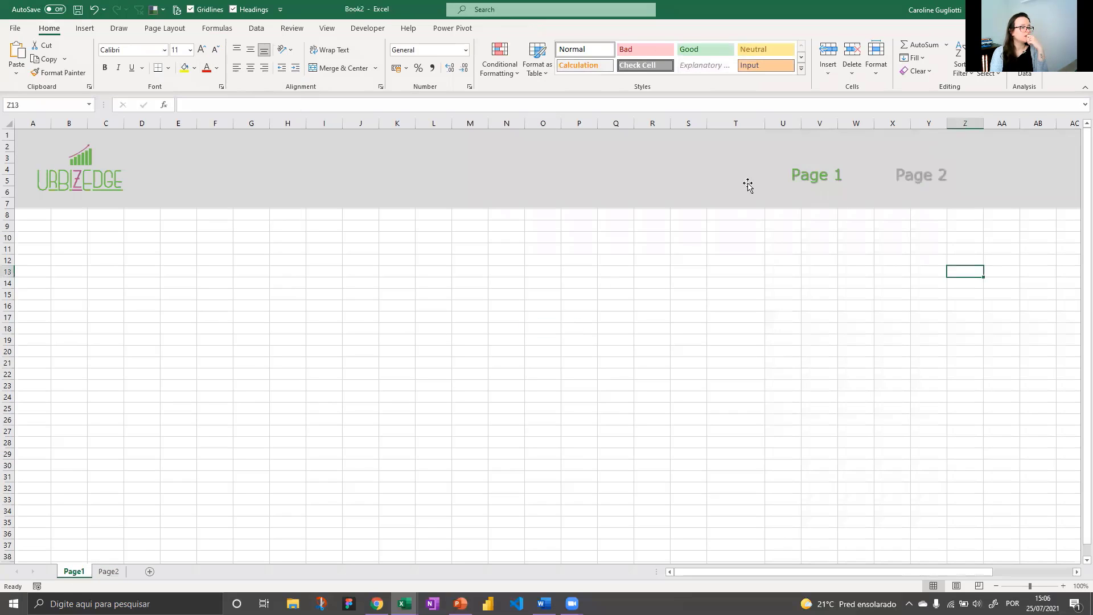
click(807, 166)
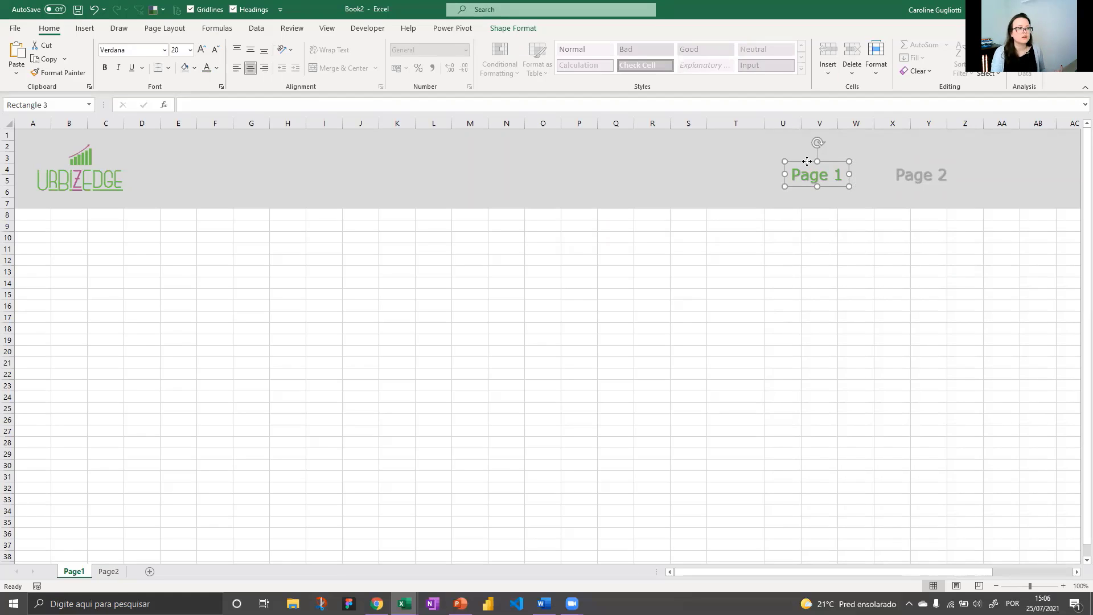
right_click(808, 164)
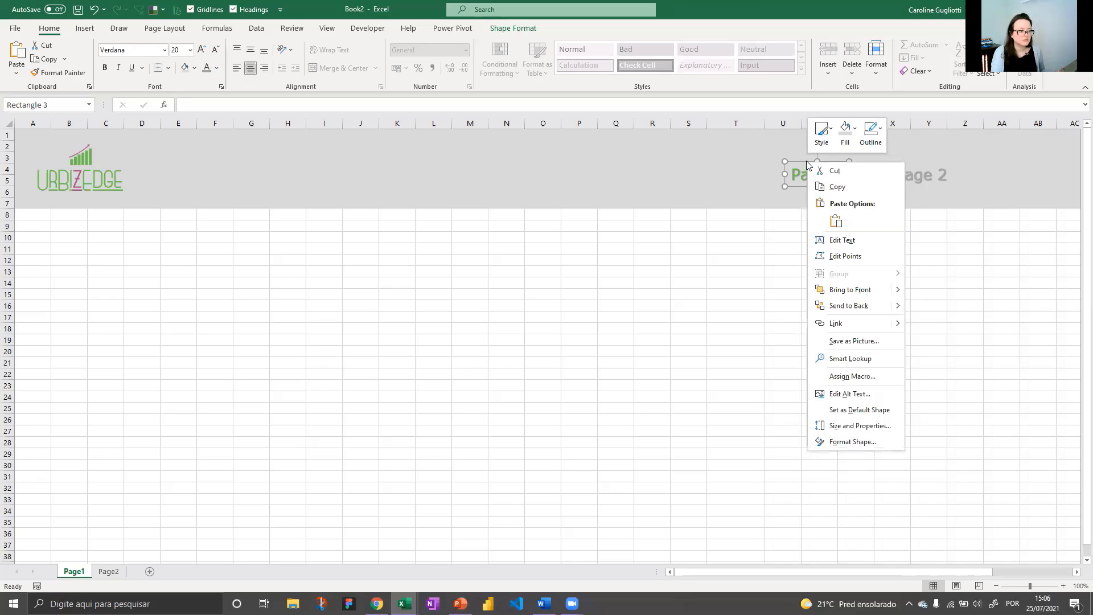
click(880, 328)
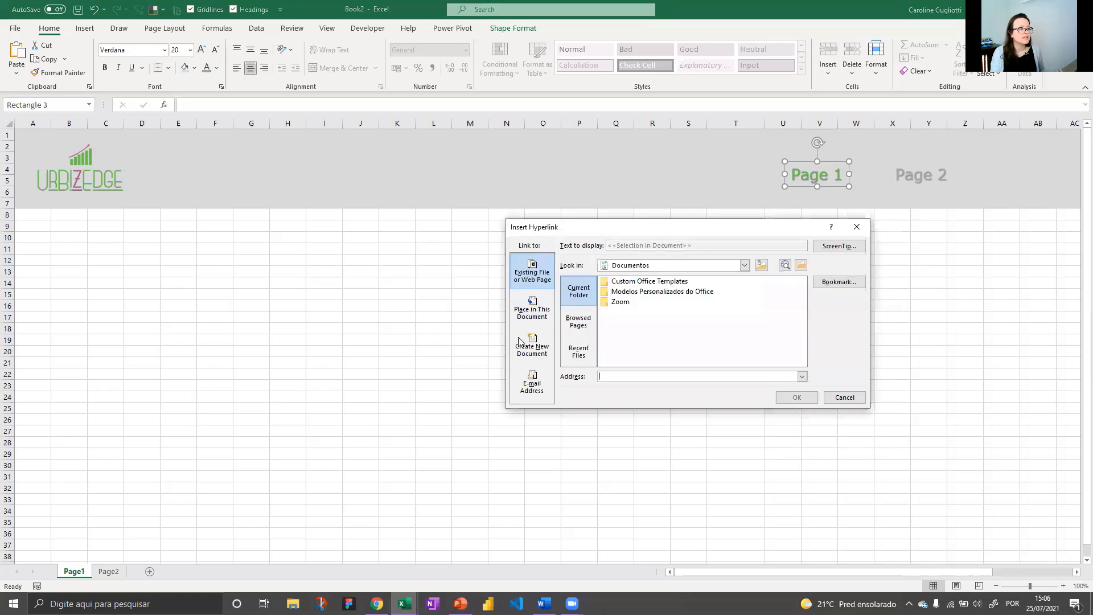
click(533, 320)
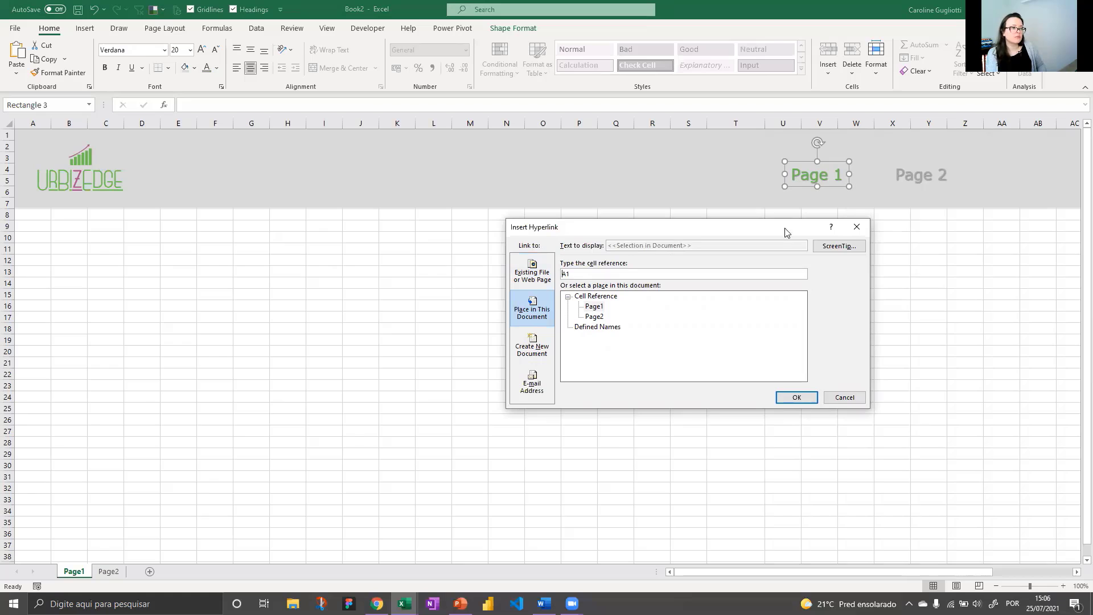
click(595, 307)
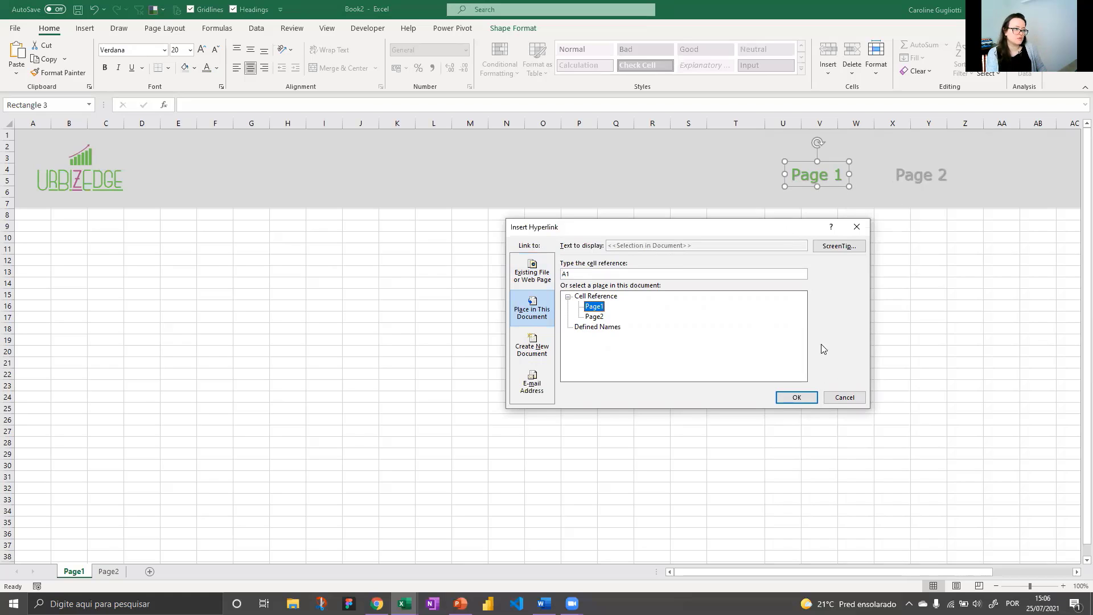
Step: Give the Page 1 label's hyperlink the ScreenTip "Go to page 1", insert the link and check its tip
click(857, 249)
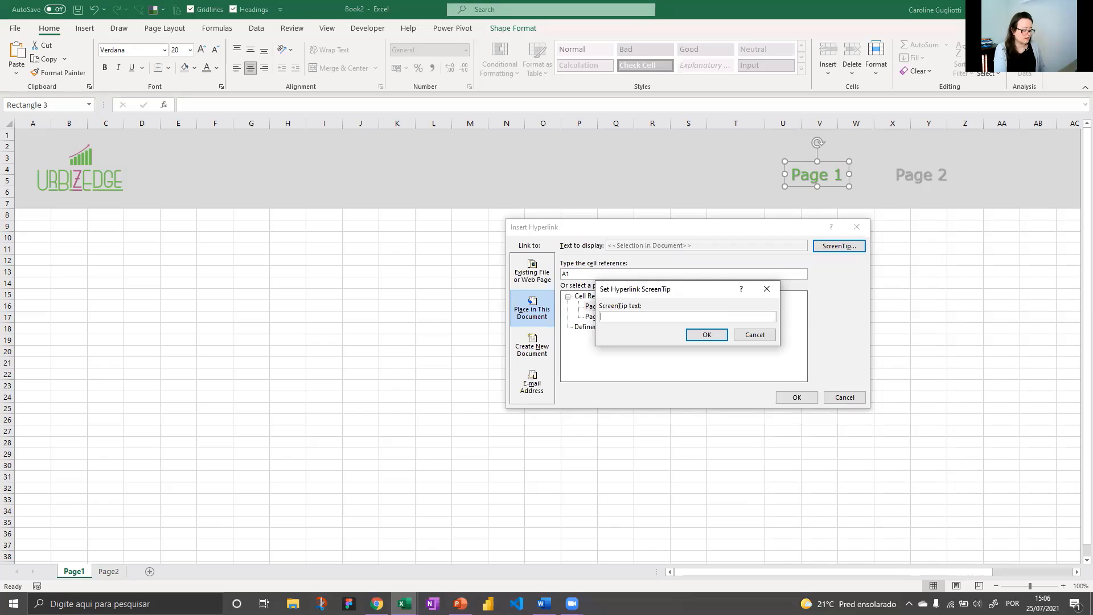
text(page 1)
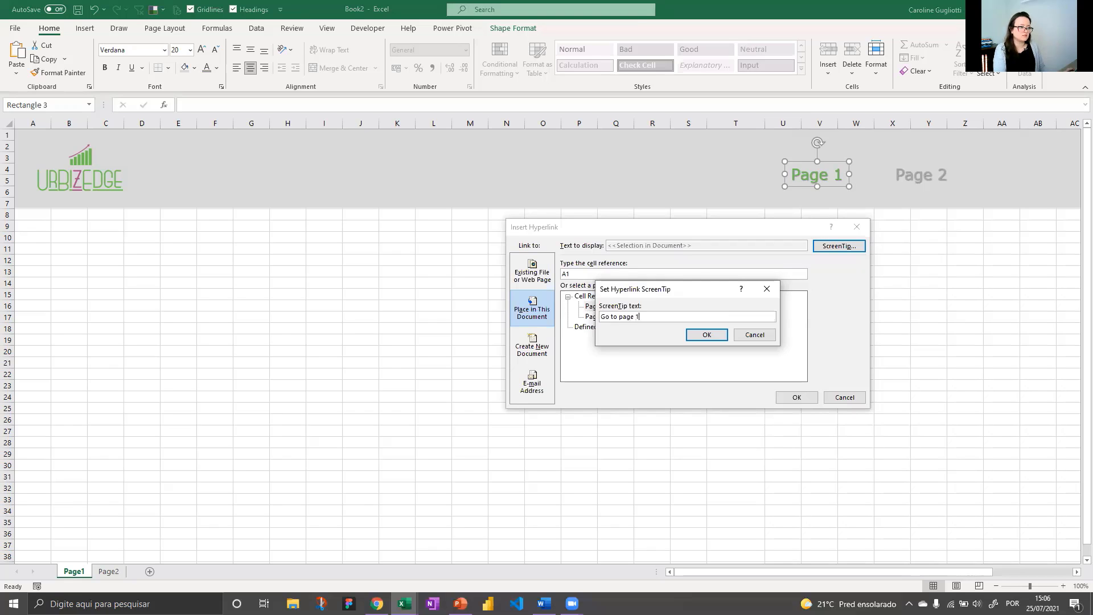
key(Return)
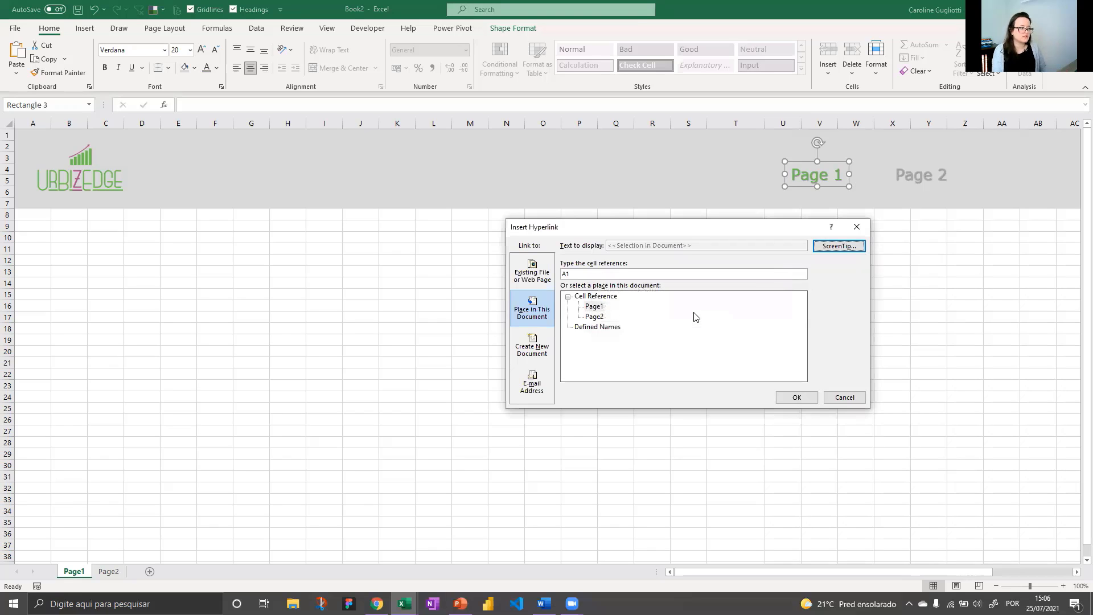
click(797, 398)
click(798, 405)
mouse_move(821, 182)
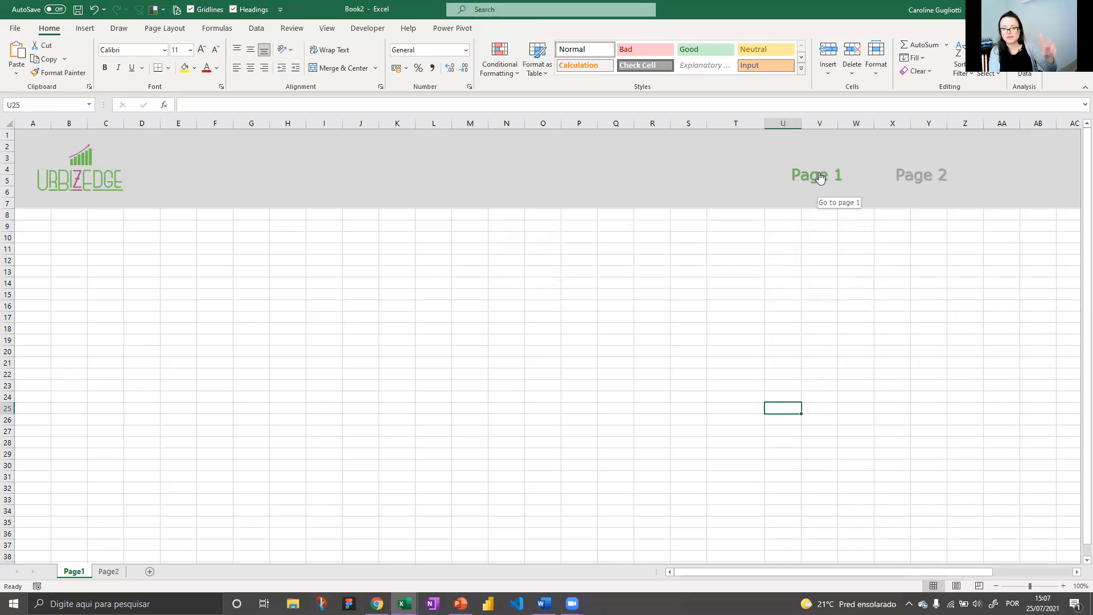
Step: Link the Page 2 label on the Page1 sheet to cell A1 of Page2 with the ScreenTip "Go to page 2" and follow the link
click(912, 165)
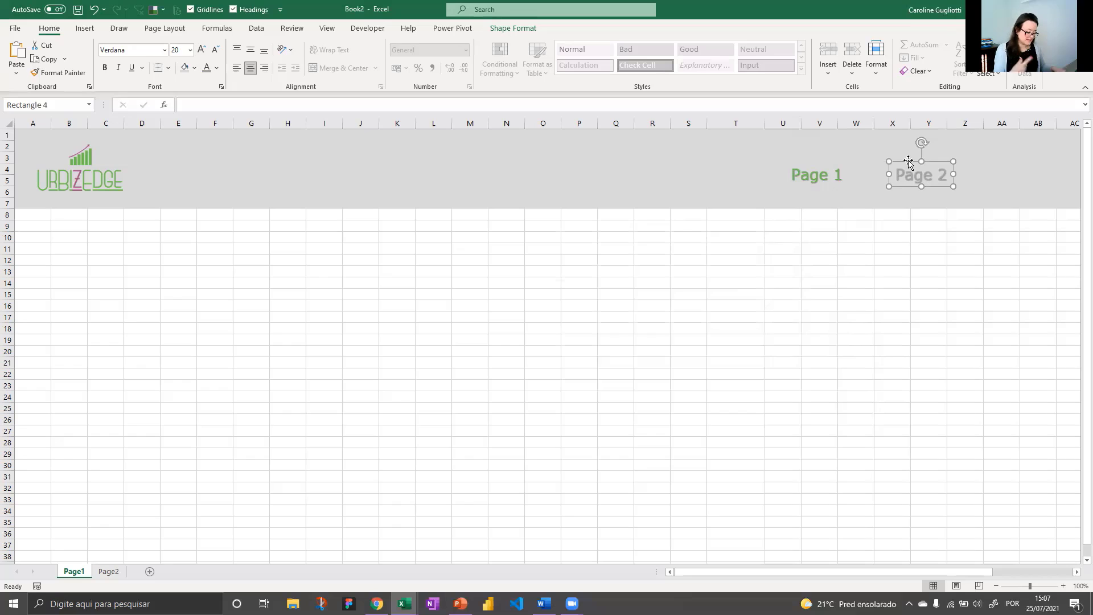
key(ctrl+k)
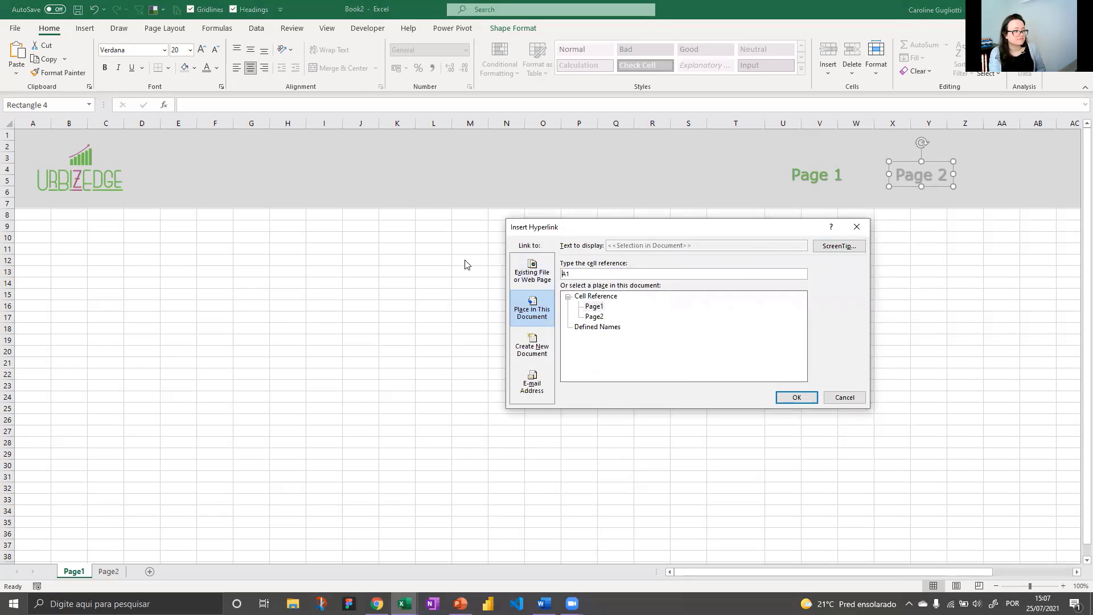
click(595, 317)
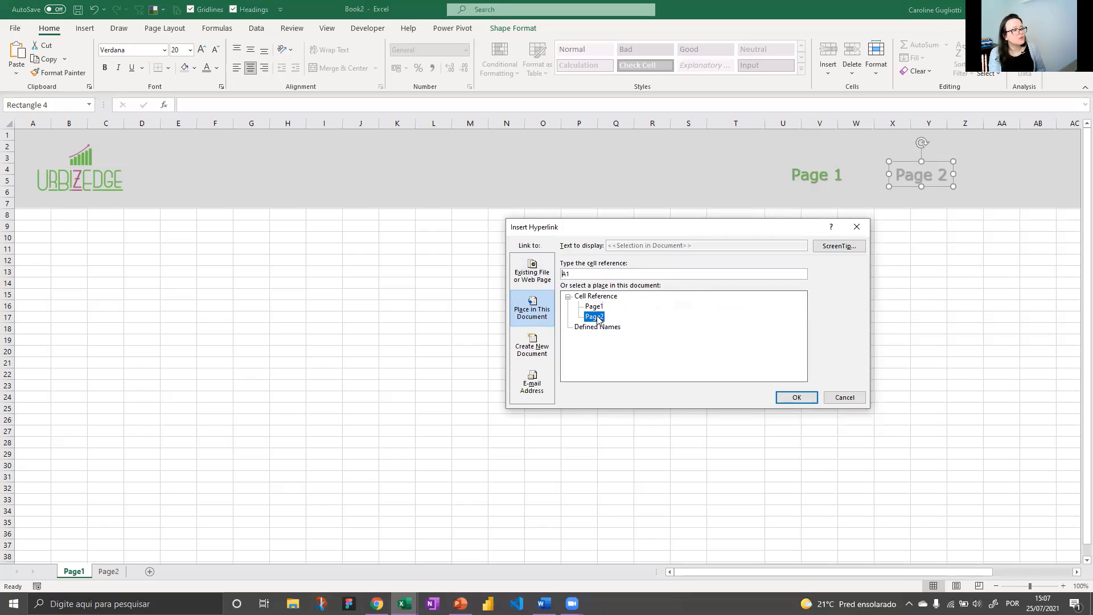
click(850, 248)
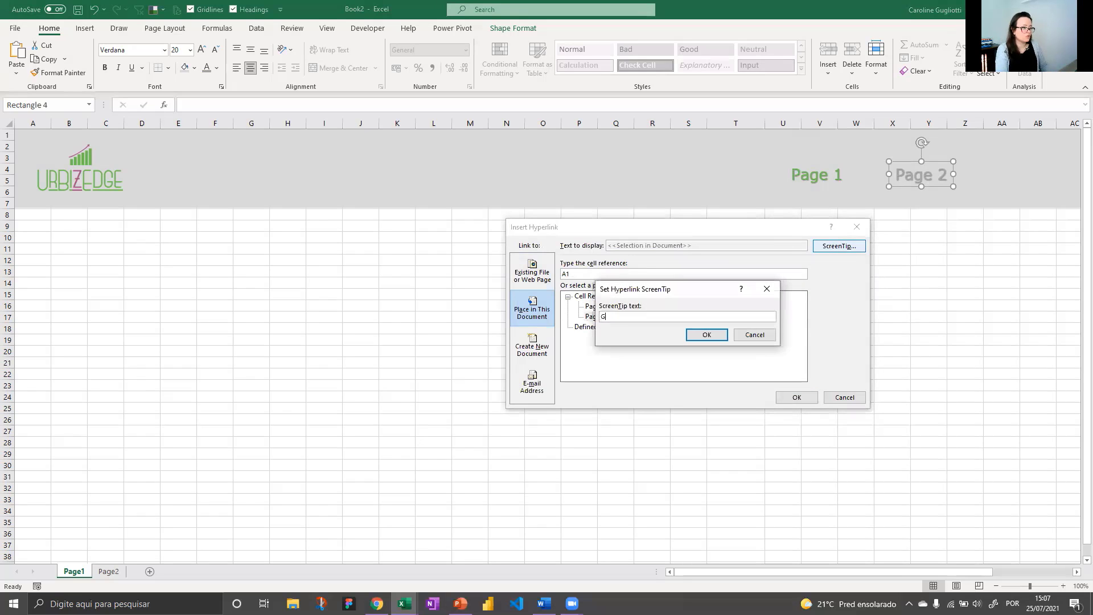
text(Go to page 2)
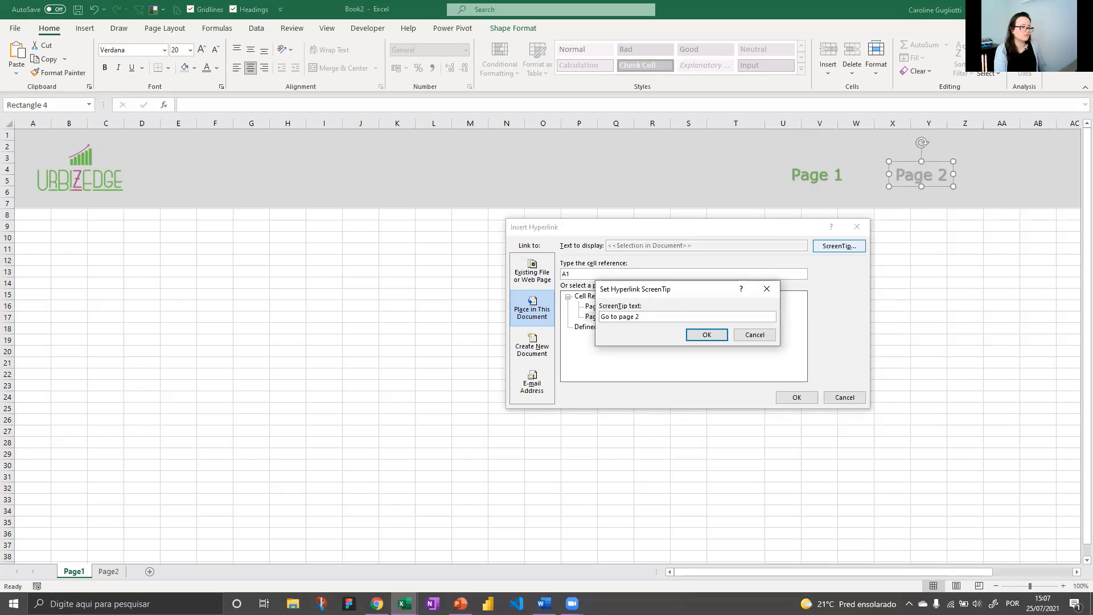
key(Return)
click(796, 397)
click(851, 348)
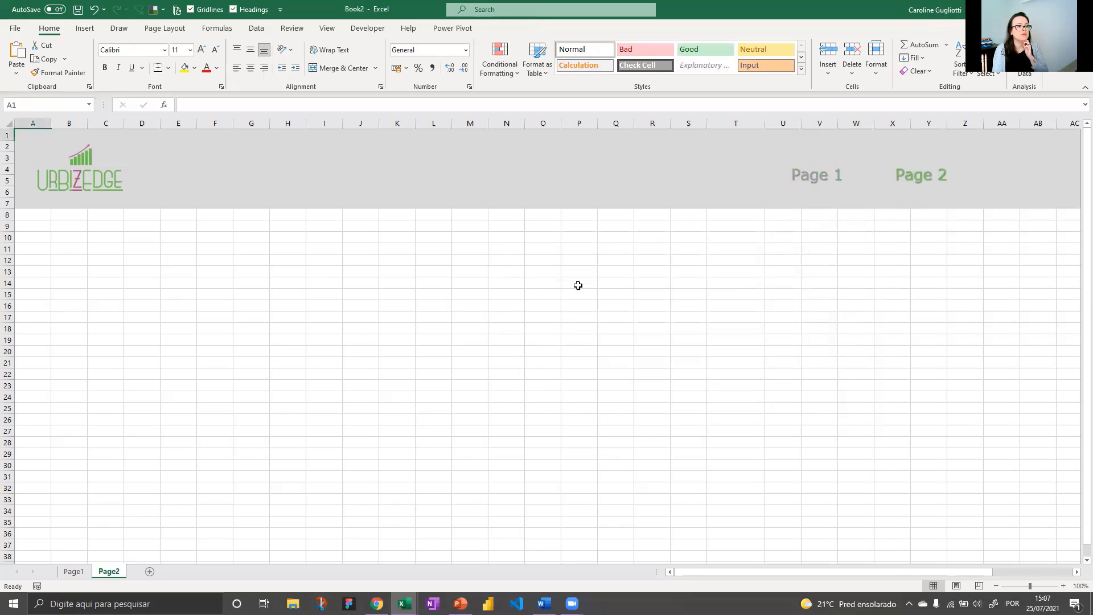
click(909, 177)
Step: Link the Page 1 label on the Page2 sheet to cell A1 of the Page1 sheet in this document
click(820, 169)
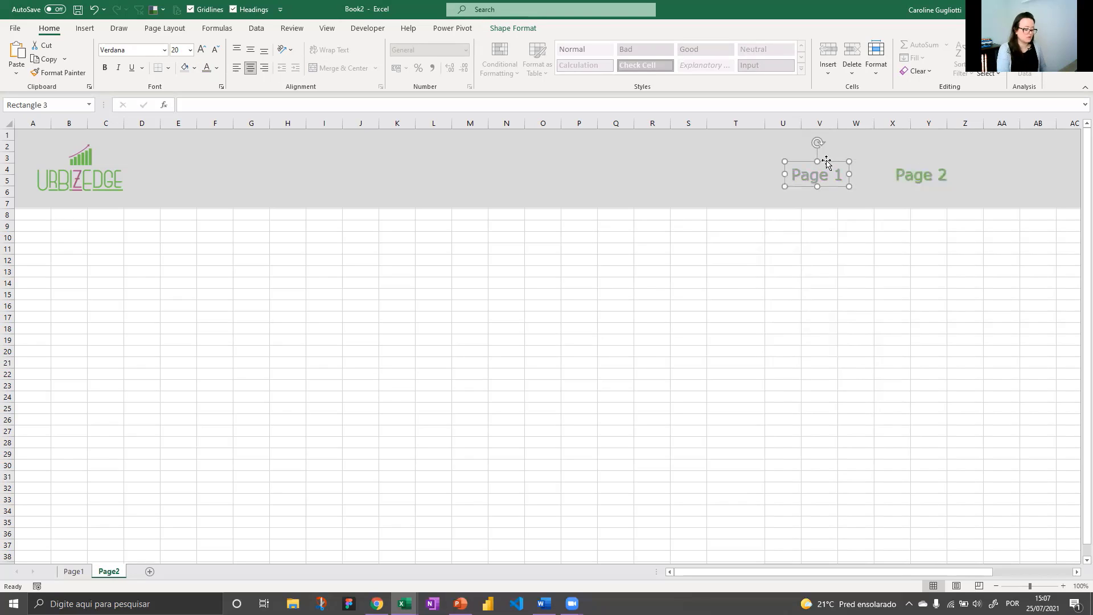
key(ctrl+k)
click(595, 307)
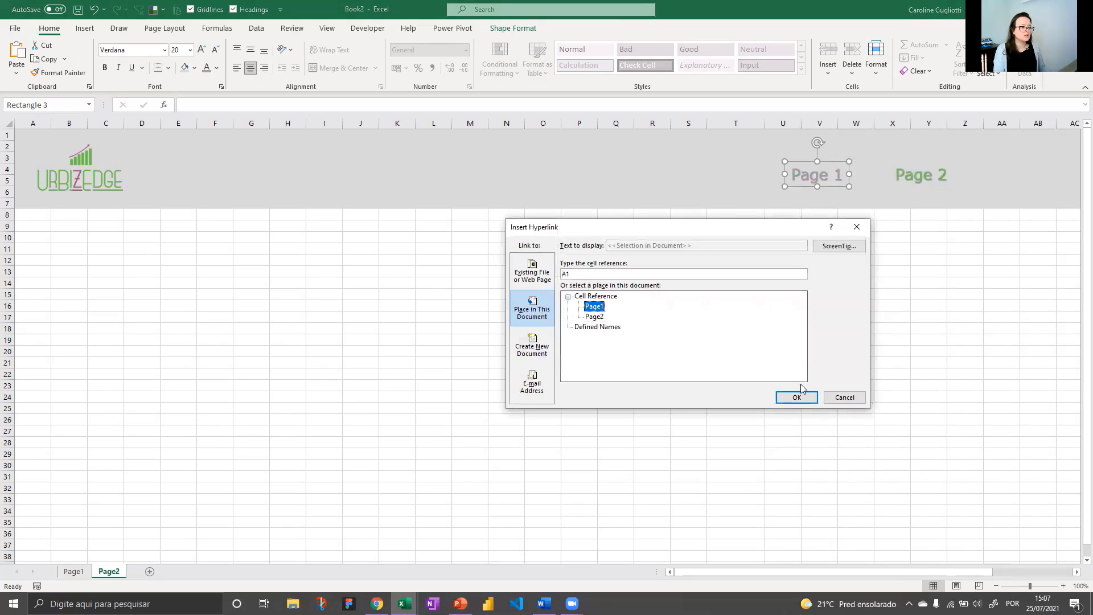
key(Return)
Step: Link the Page 2 label on the Page2 sheet to cell A1 of its own sheet
click(907, 166)
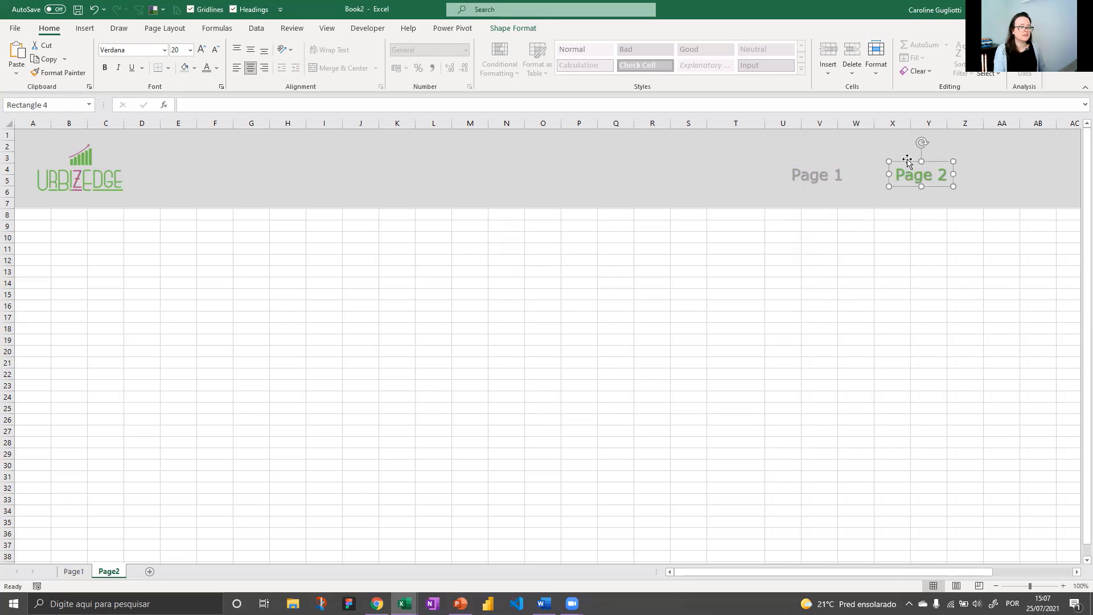
key(ctrl+k)
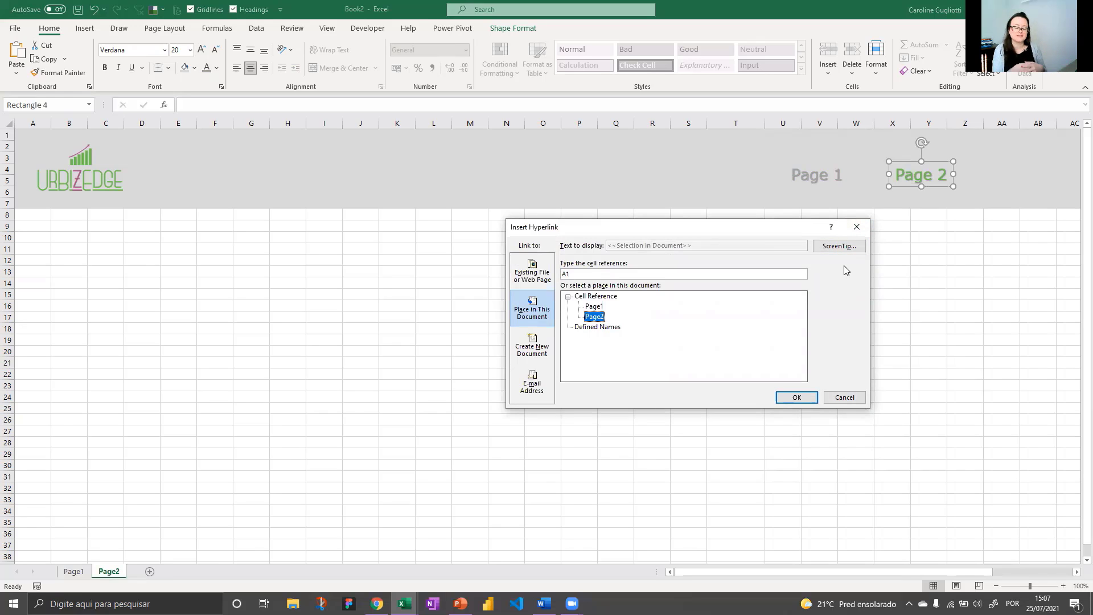
click(796, 397)
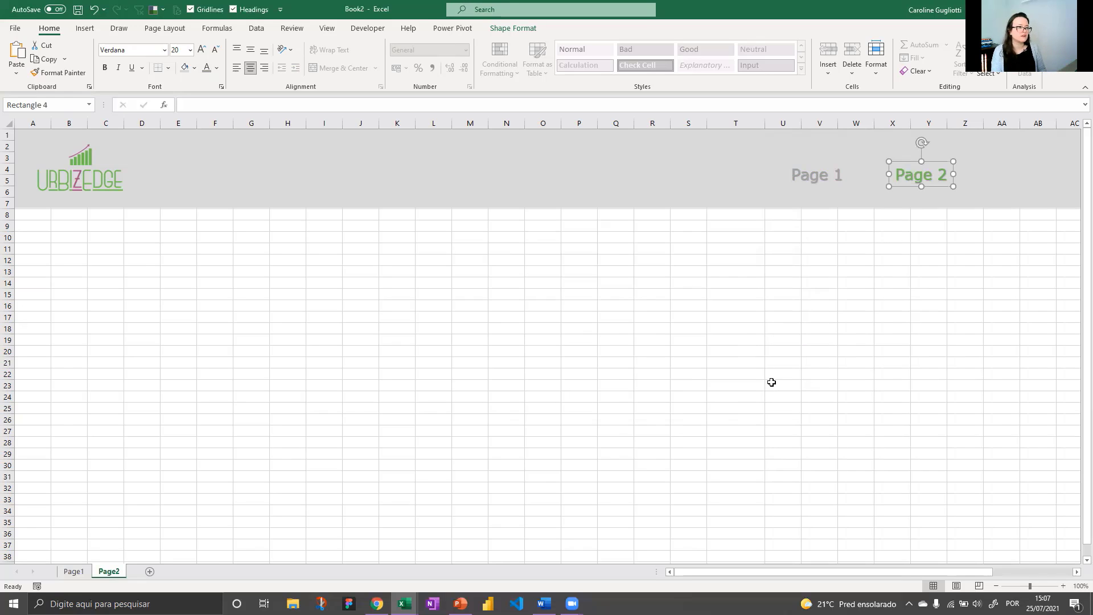
click(767, 357)
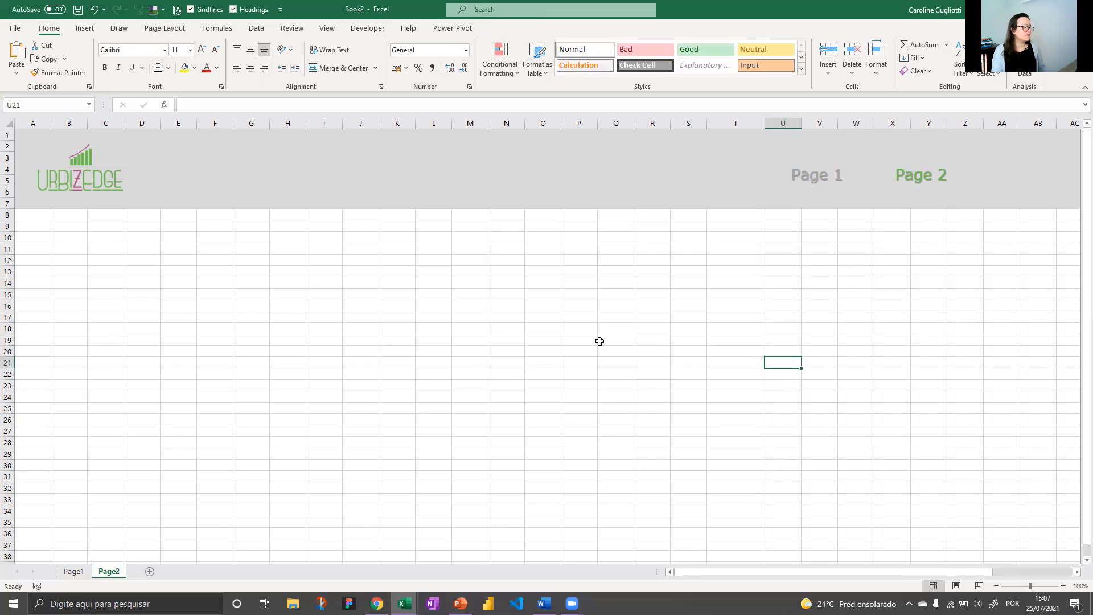
Step: Test the header links by going to Page1 and back to Page2
click(811, 183)
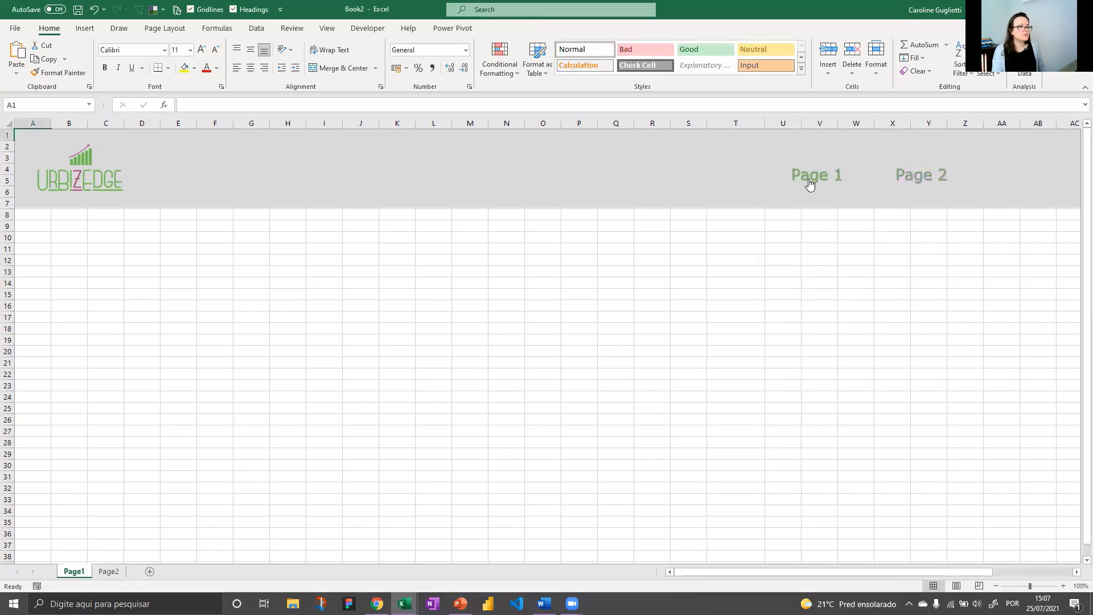
click(927, 182)
click(395, 281)
Step: Enter the sample text "EXAMPLE" in cell F16 of the Page2 sheet
click(216, 301)
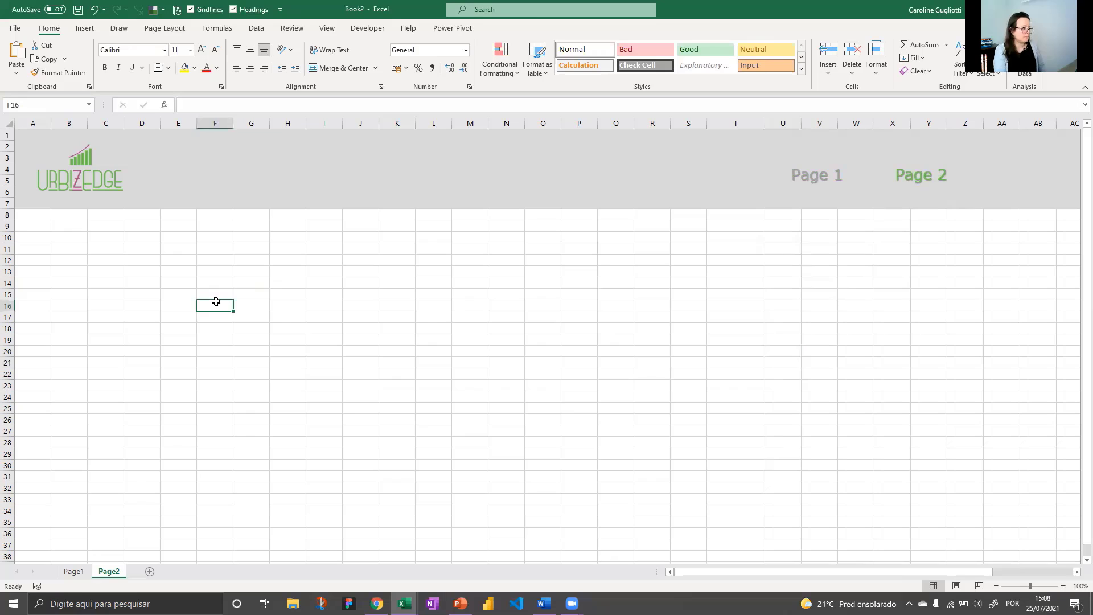
text(EXAMPLE)
click(176, 282)
click(397, 278)
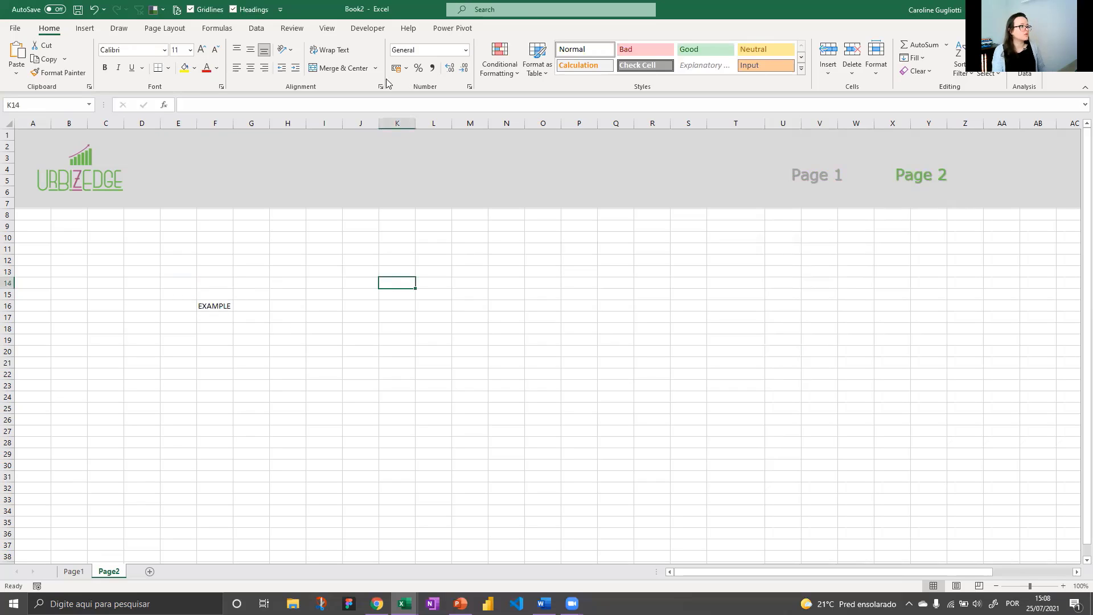
Step: Hide the headings, gridlines and formula bar on the Page2 sheet
click(328, 29)
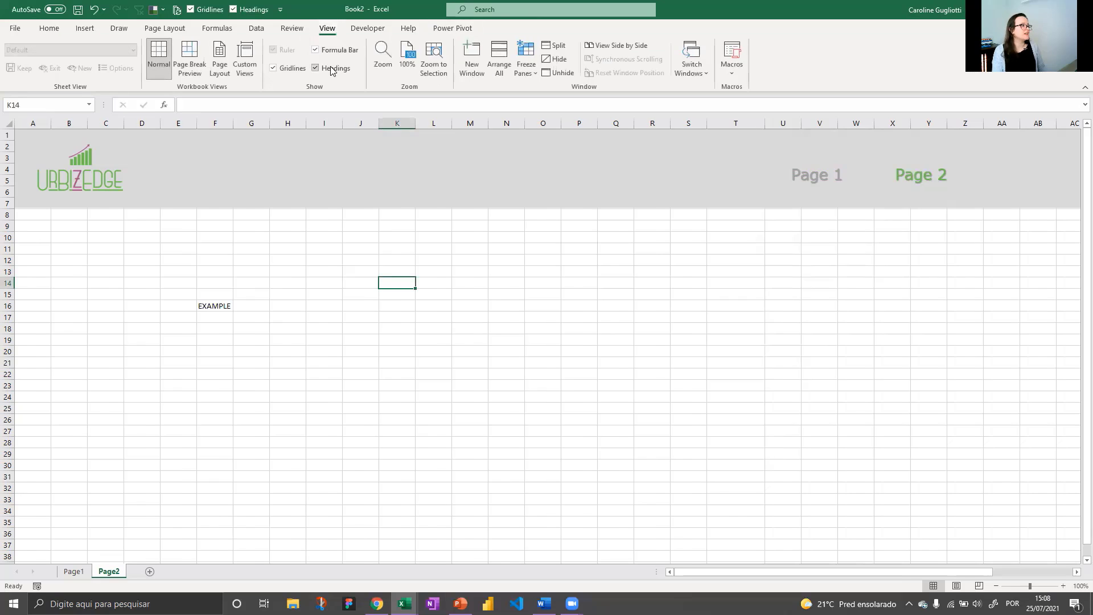
click(333, 68)
click(273, 68)
click(339, 51)
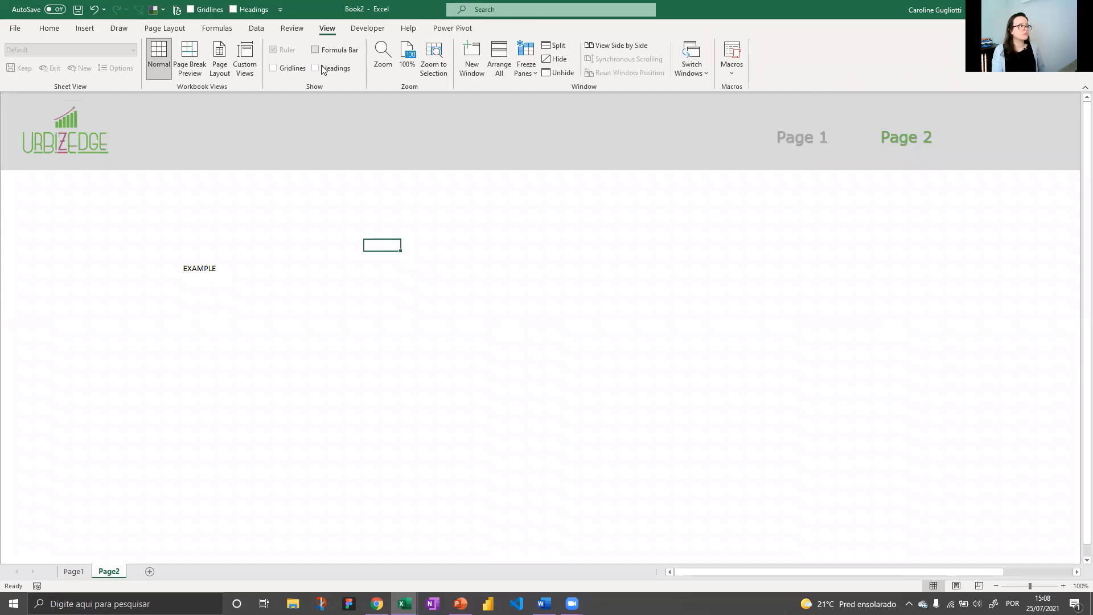
click(288, 73)
click(303, 72)
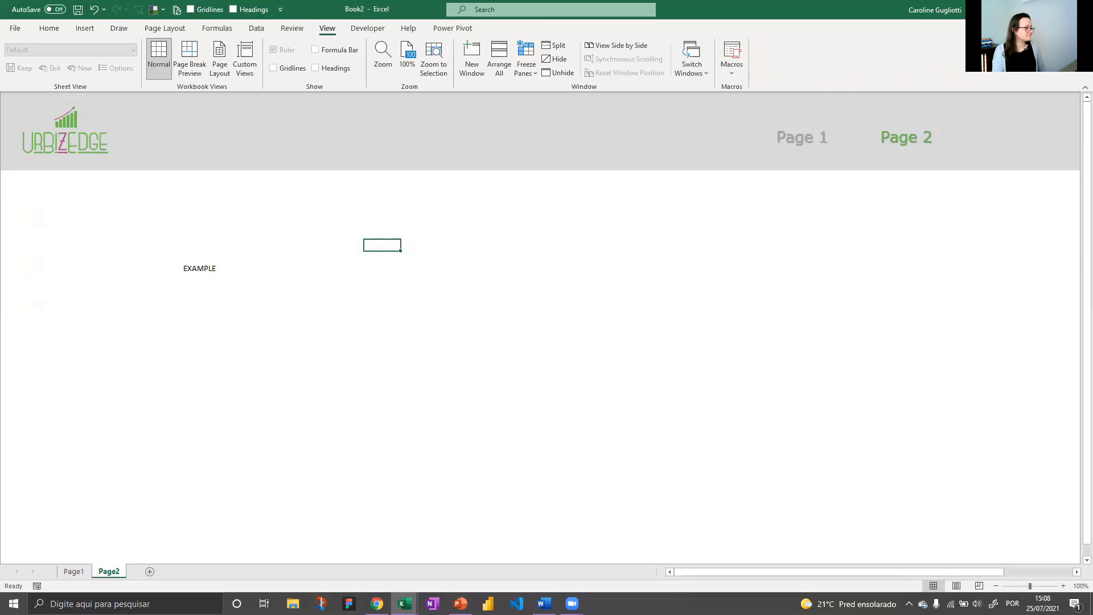
Step: Hide the gridlines and headings on the Page1 sheet as well
click(65, 573)
click(293, 70)
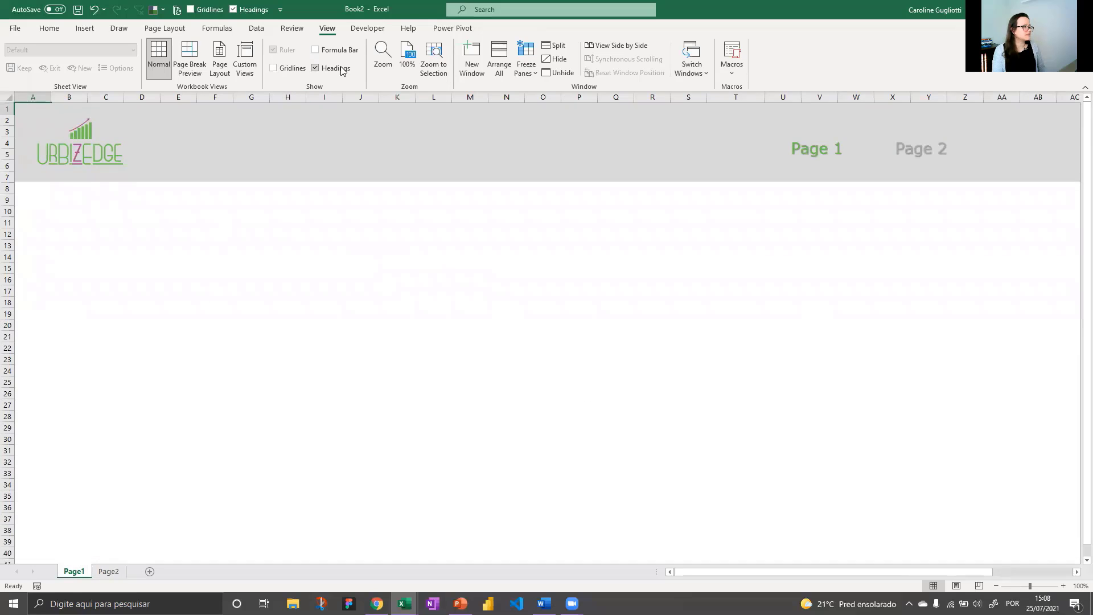
click(341, 70)
Step: Test the navigation by switching repeatedly between the two pages with the header links, ending on Page2
click(882, 139)
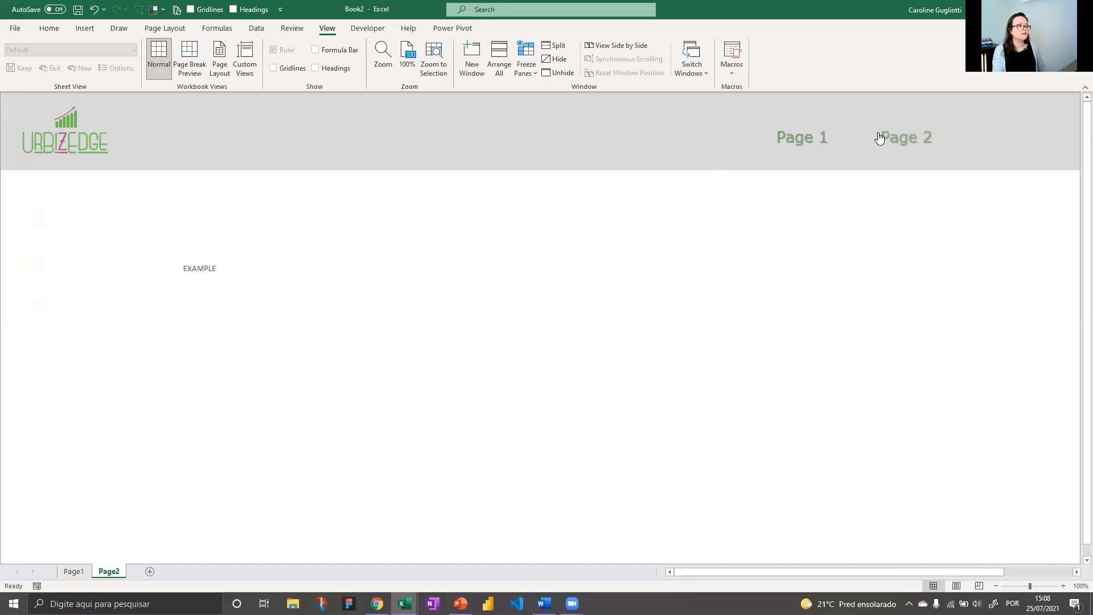
click(801, 141)
click(918, 148)
click(804, 143)
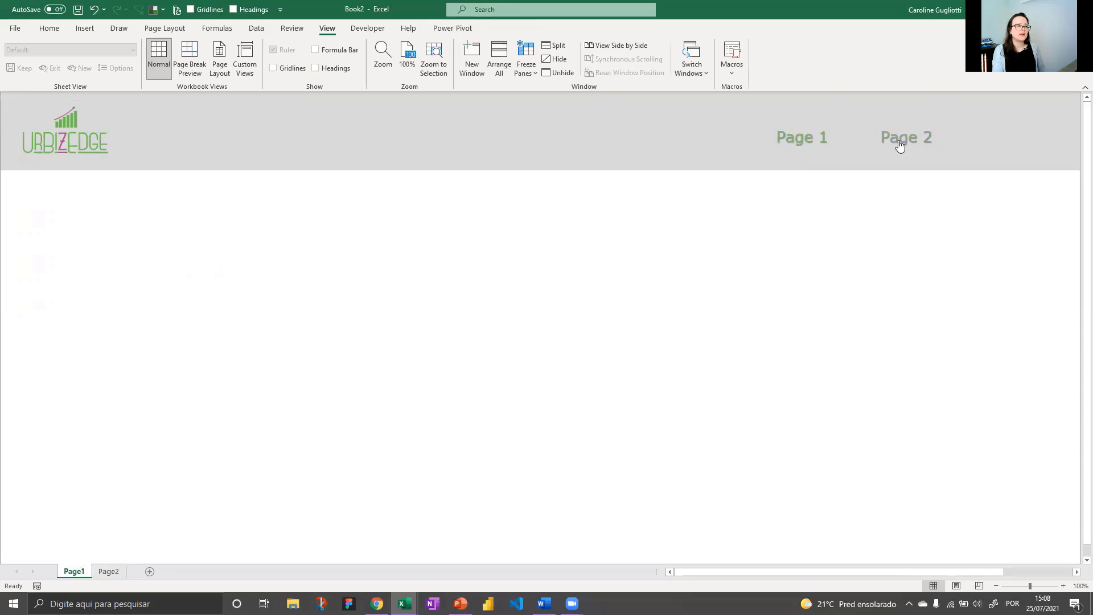
click(898, 142)
click(789, 147)
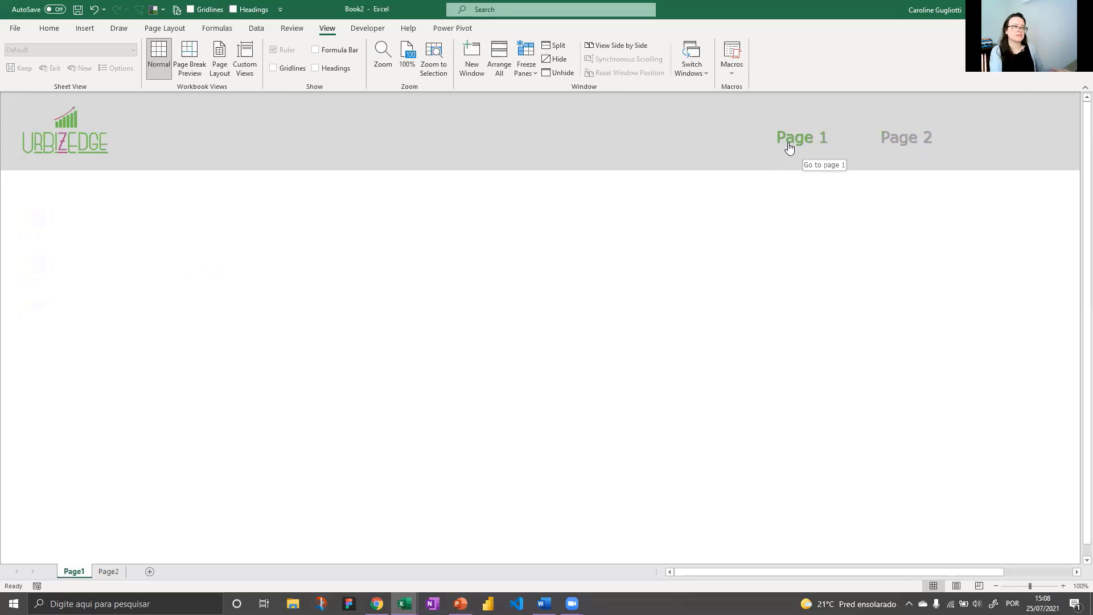
click(885, 142)
click(477, 278)
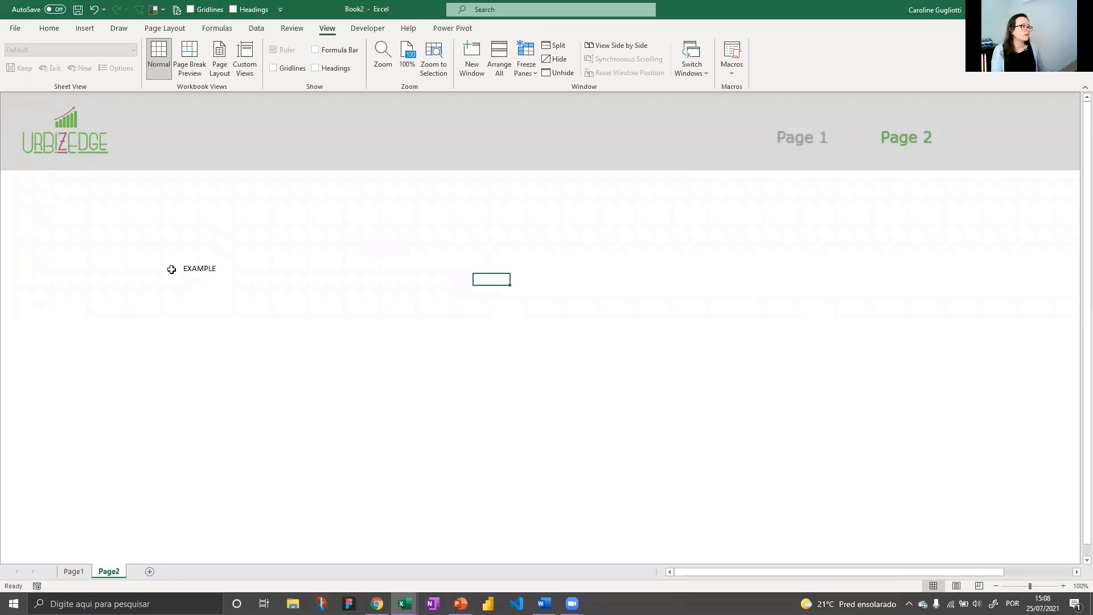
click(171, 269)
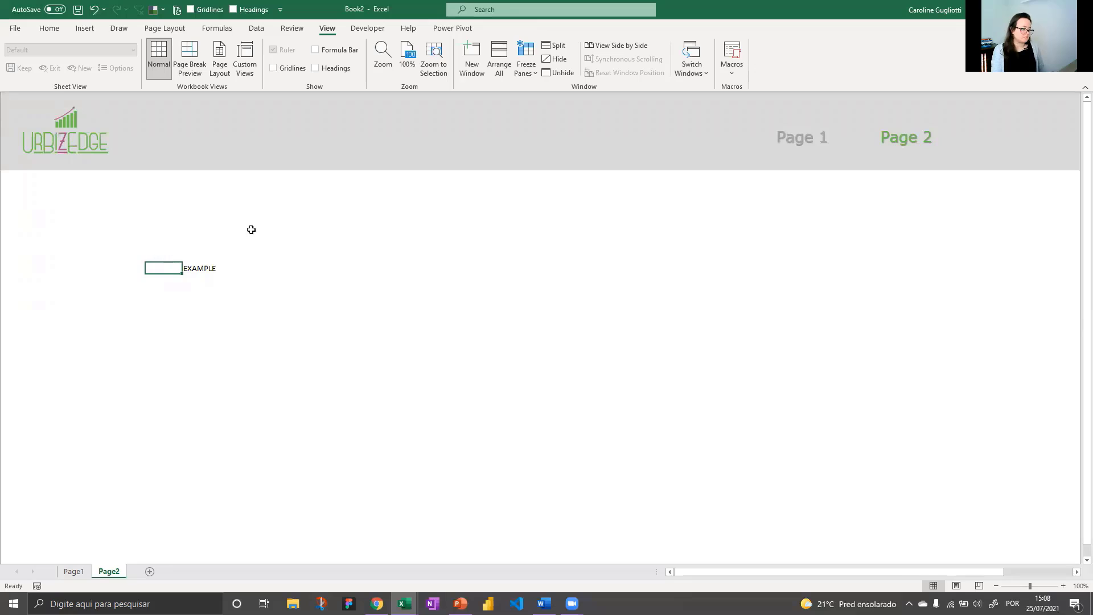
Step: View the navigation header in the Data Storytelling and Excel Tips workbook, and return to Book2
click(377, 603)
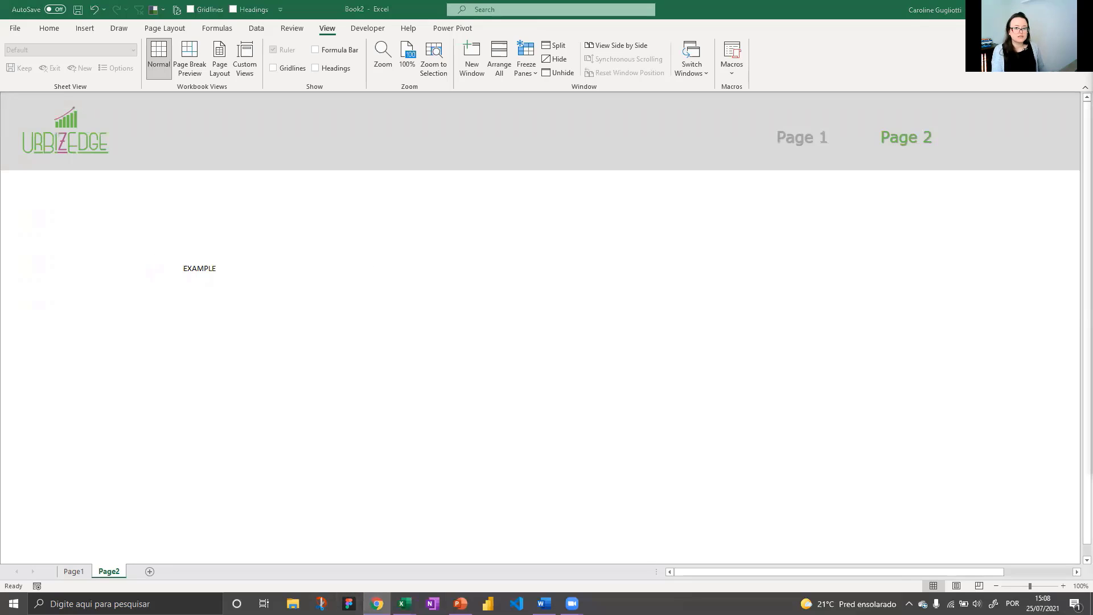
key(alt+Tab)
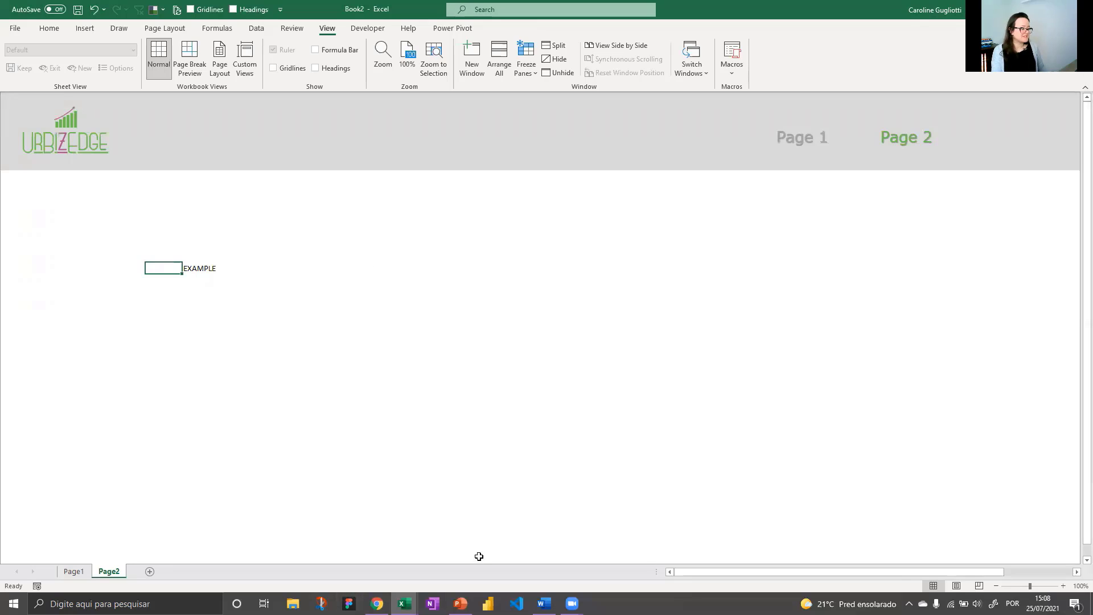
click(413, 599)
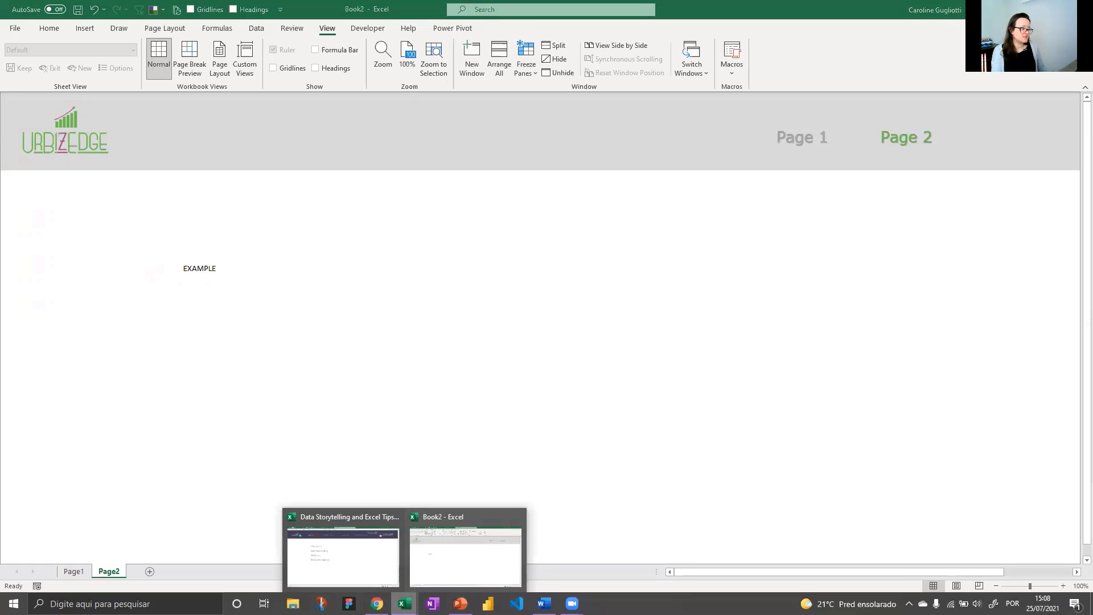
click(376, 555)
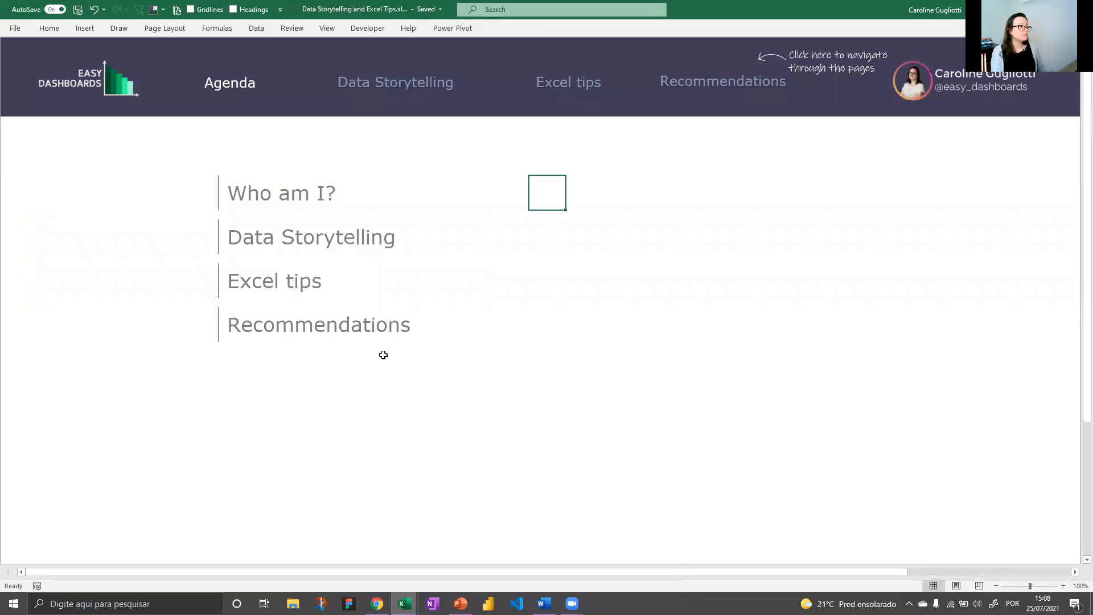
click(405, 602)
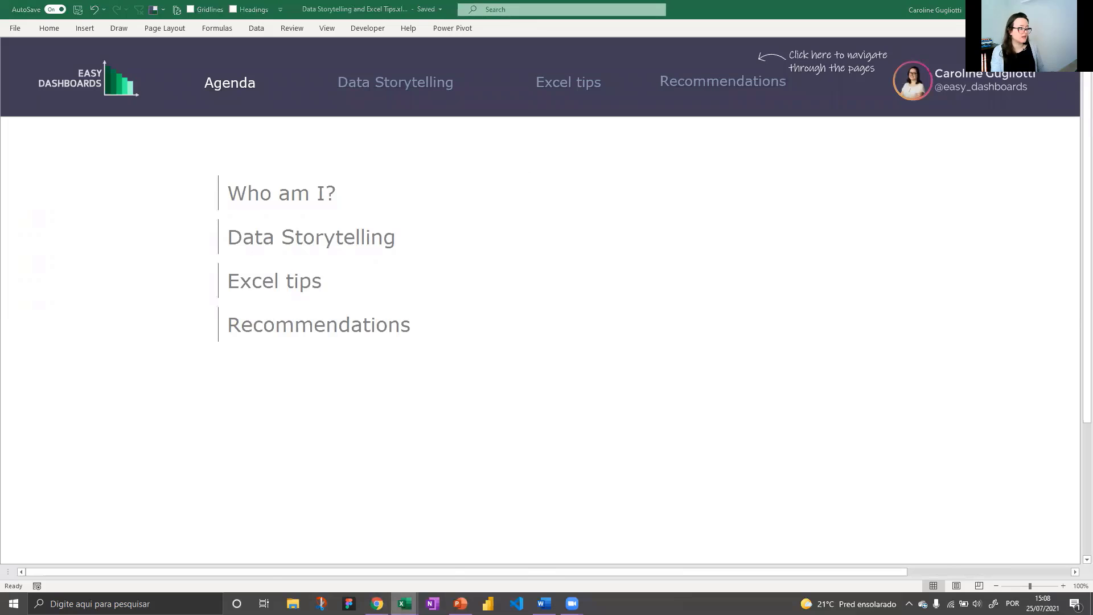
click(445, 546)
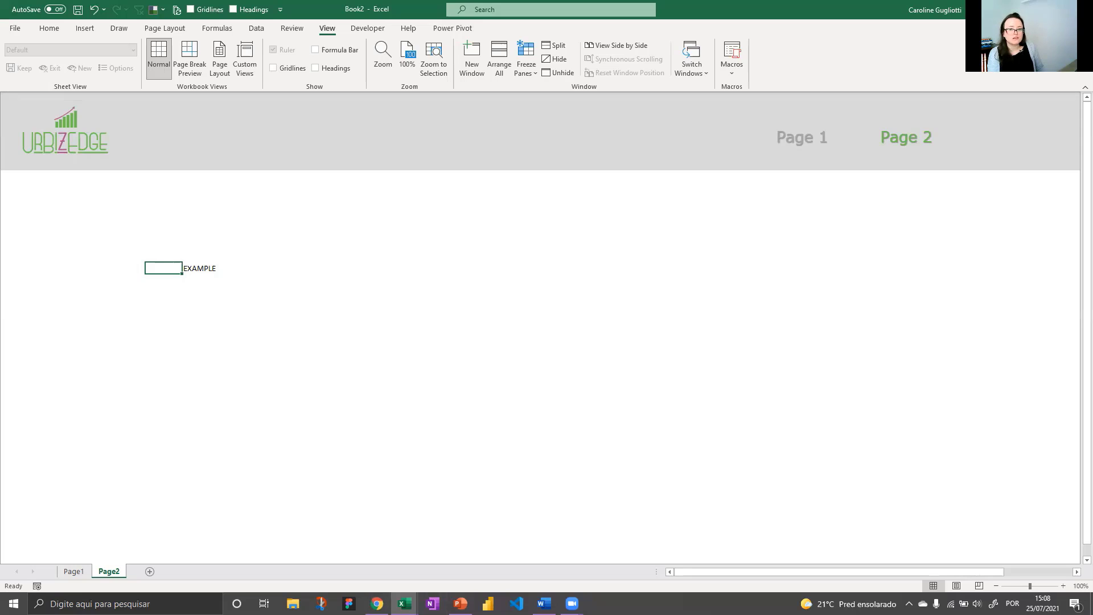
Step: Switch to the flaticon.com page in Chrome, maximize the window and search the icons for "HOME"
key(alt+Tab)
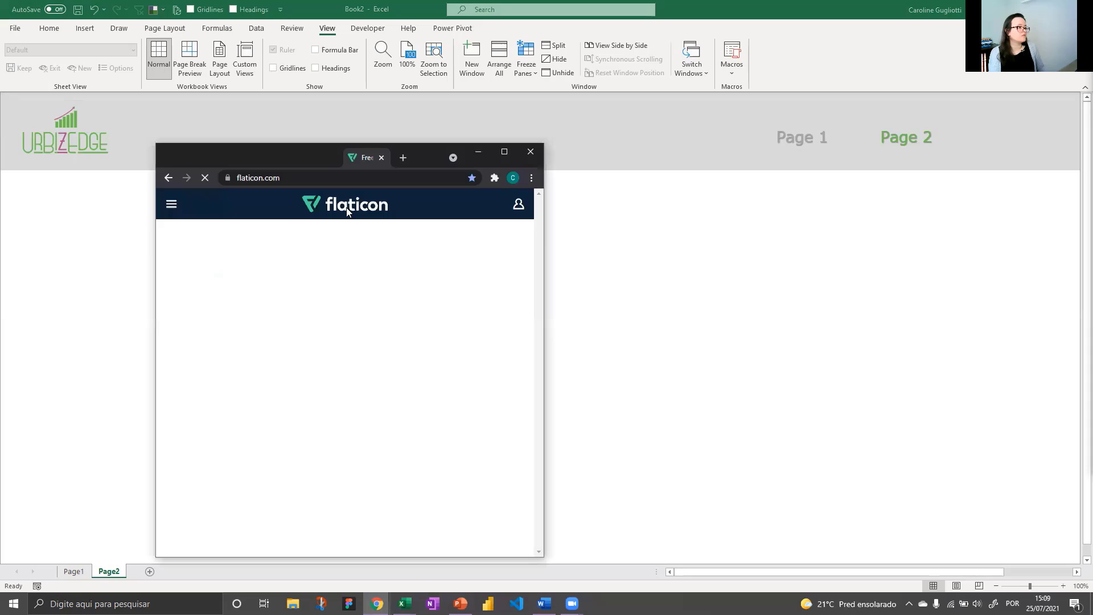
click(505, 152)
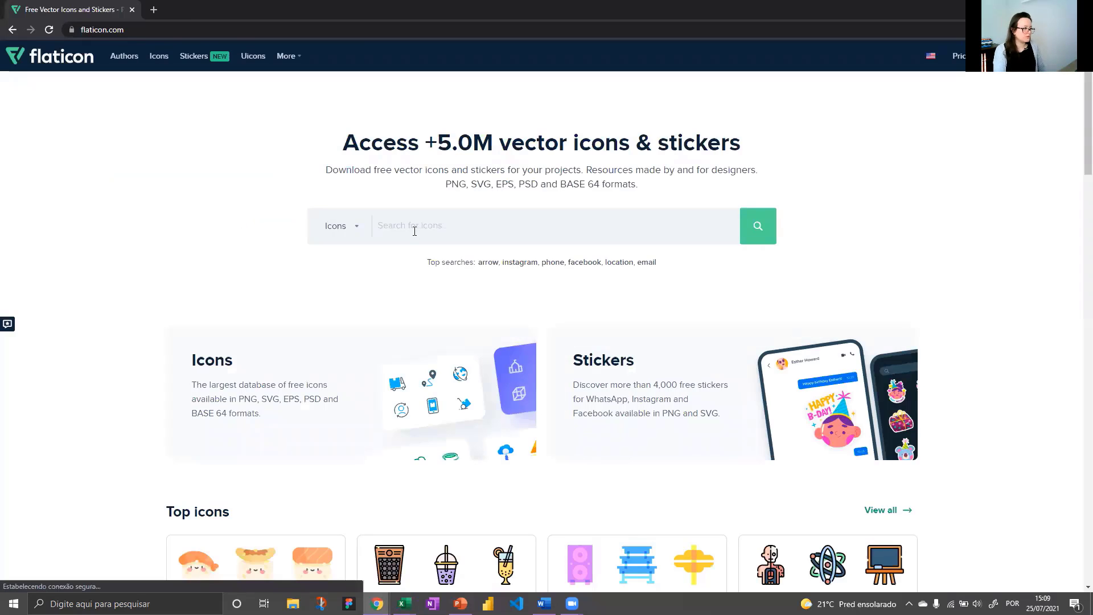
text(HOME)
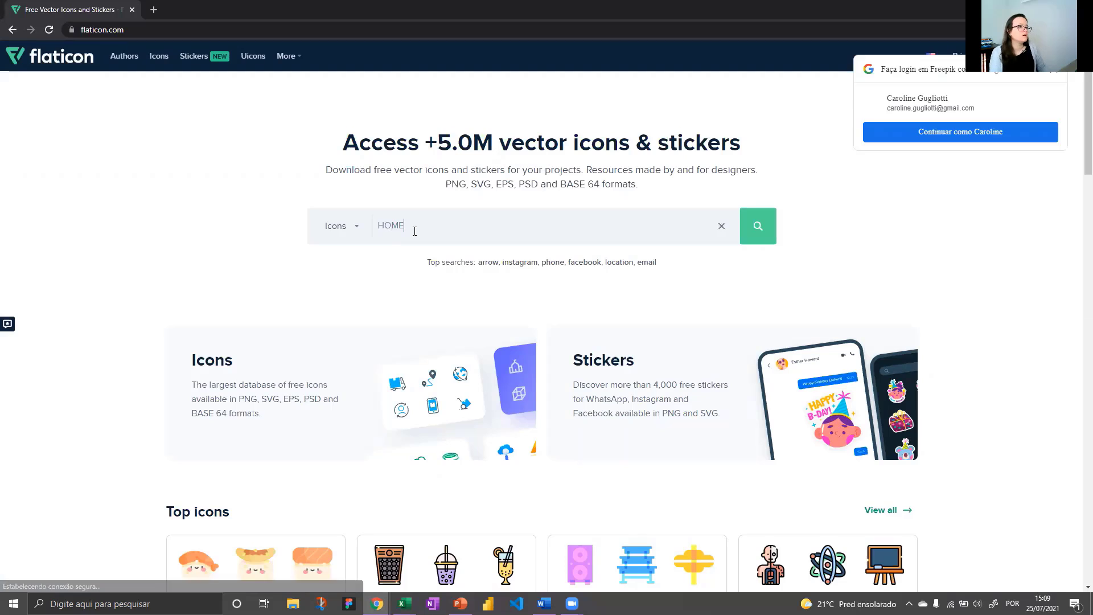
key(Return)
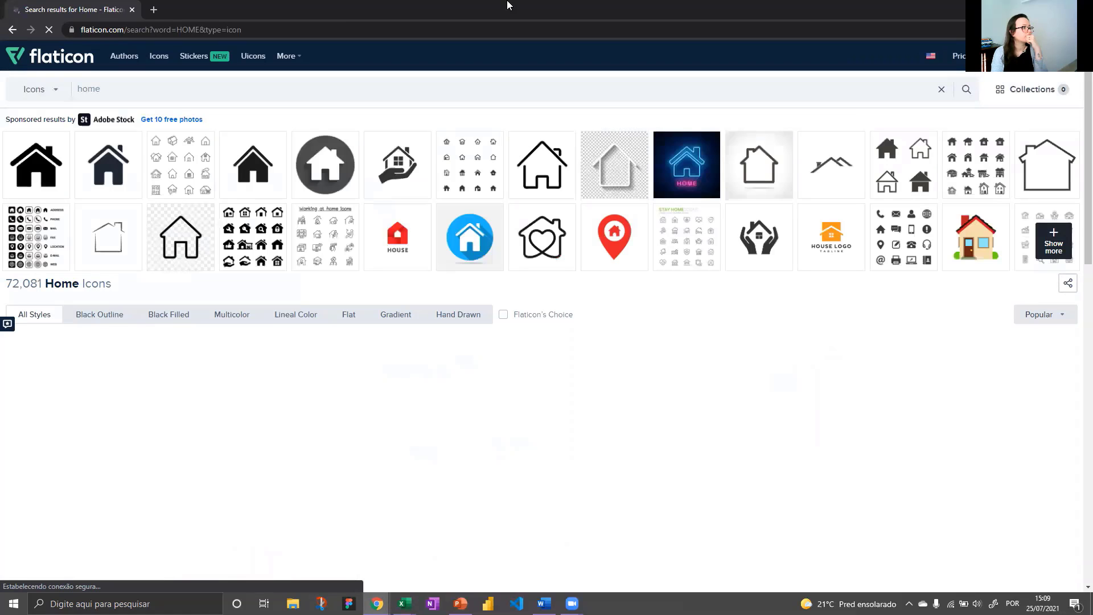
mouse_move(126, 385)
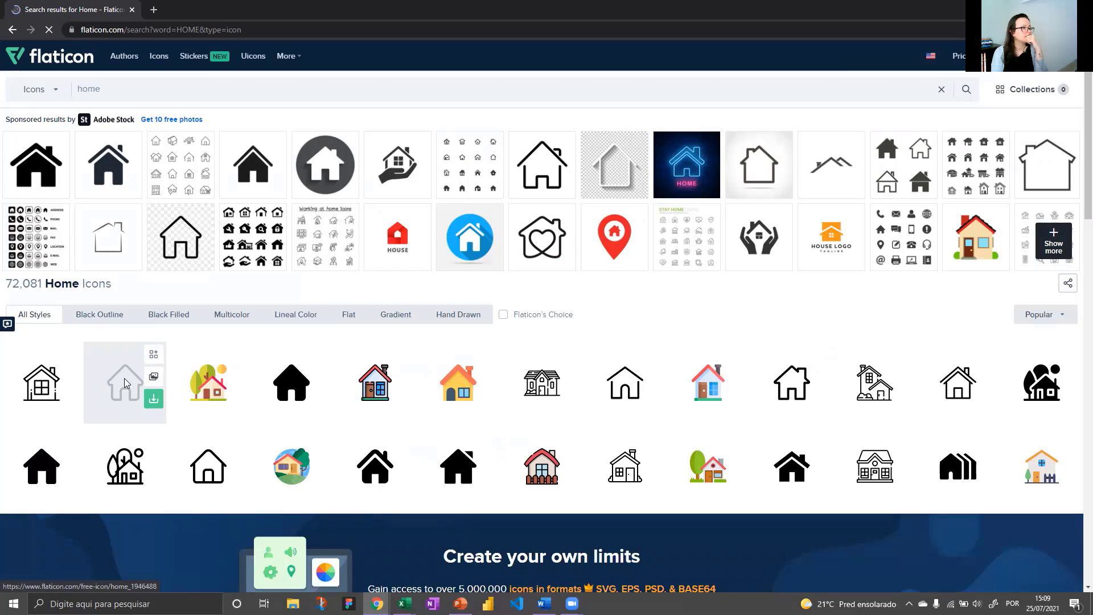
Step: Download the outlined home icon from Flaticon as a 512px PNG and save it as home.png in the Área de Trabalho folder
click(124, 378)
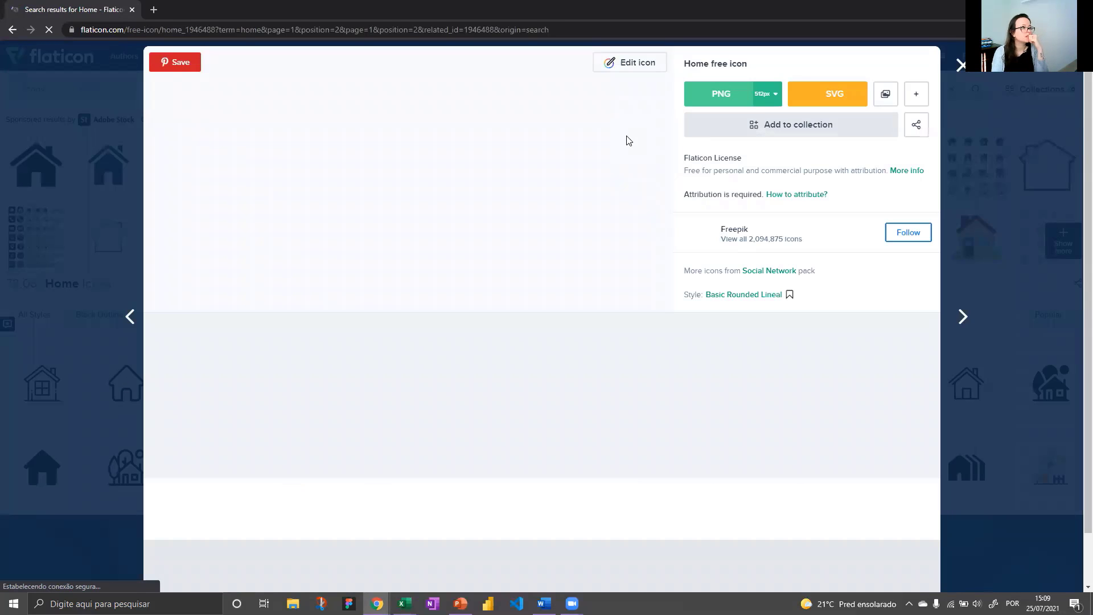
click(921, 95)
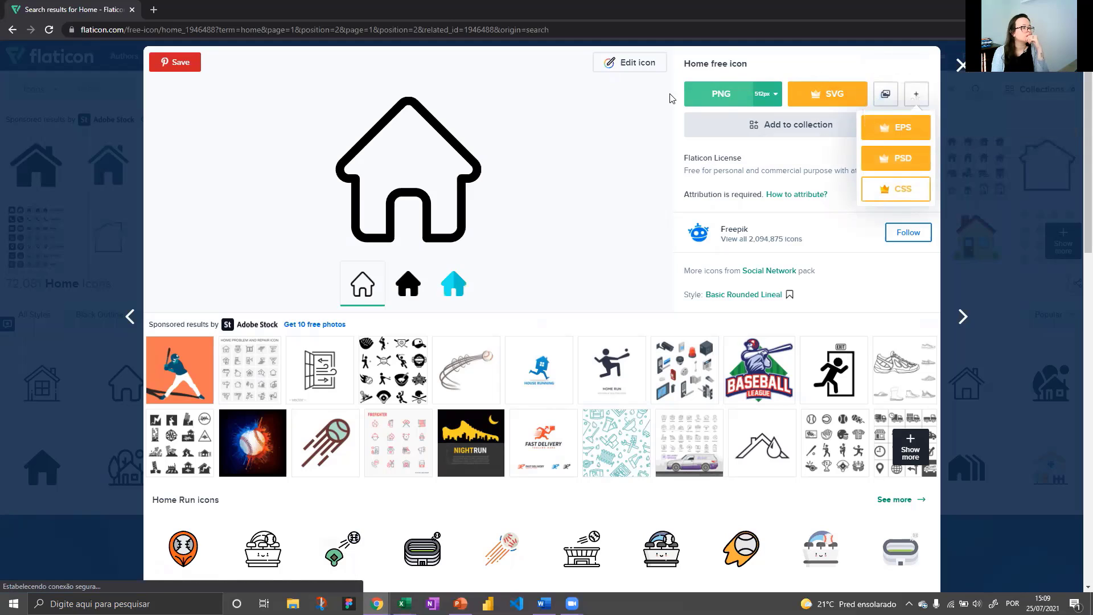
click(744, 94)
click(656, 302)
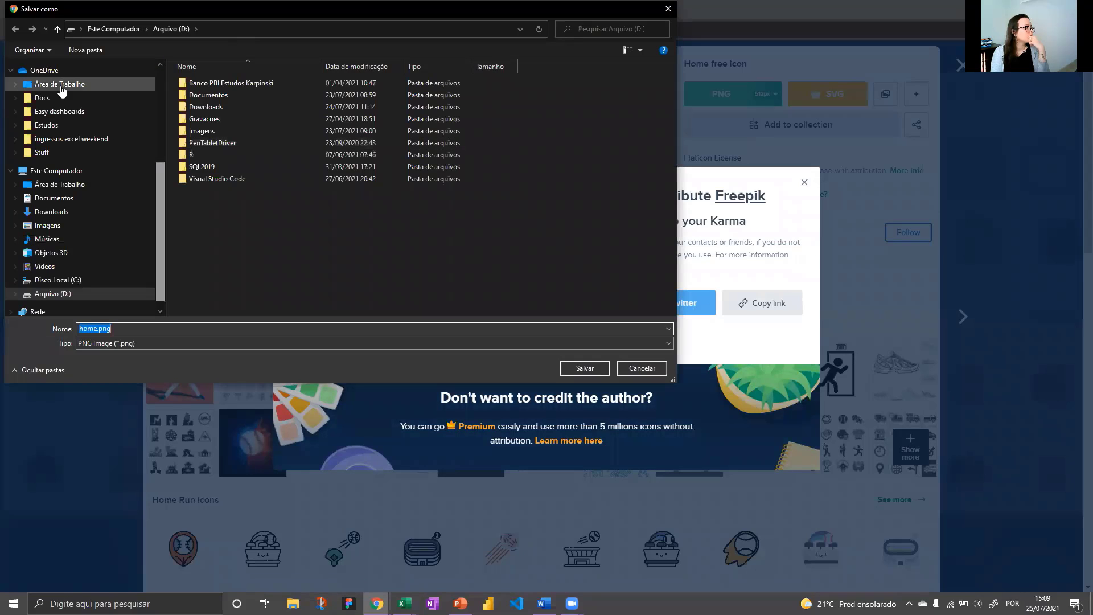
click(61, 86)
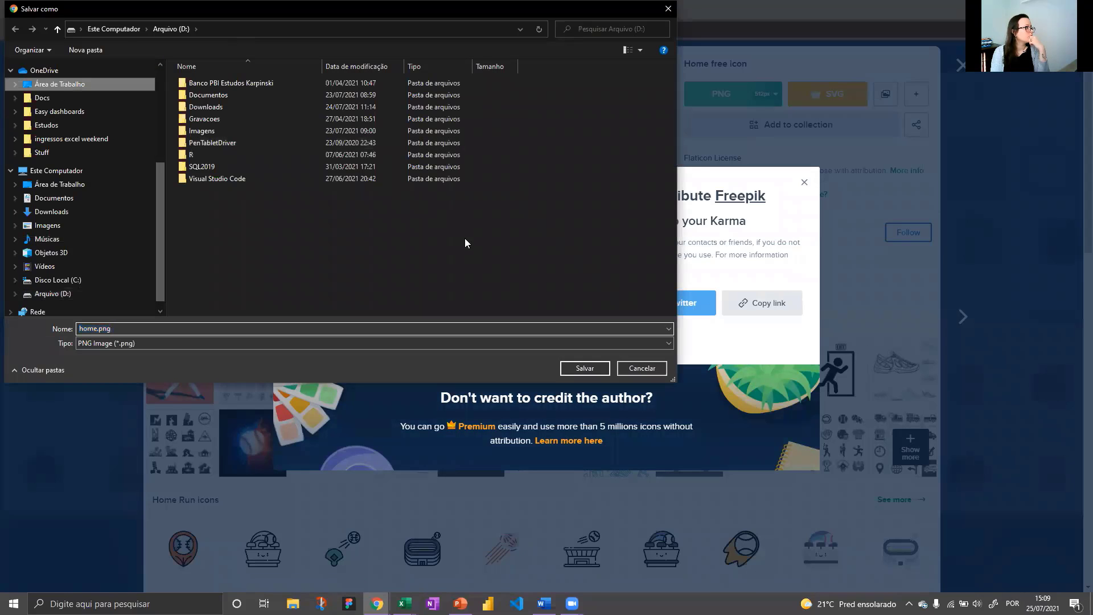
click(577, 370)
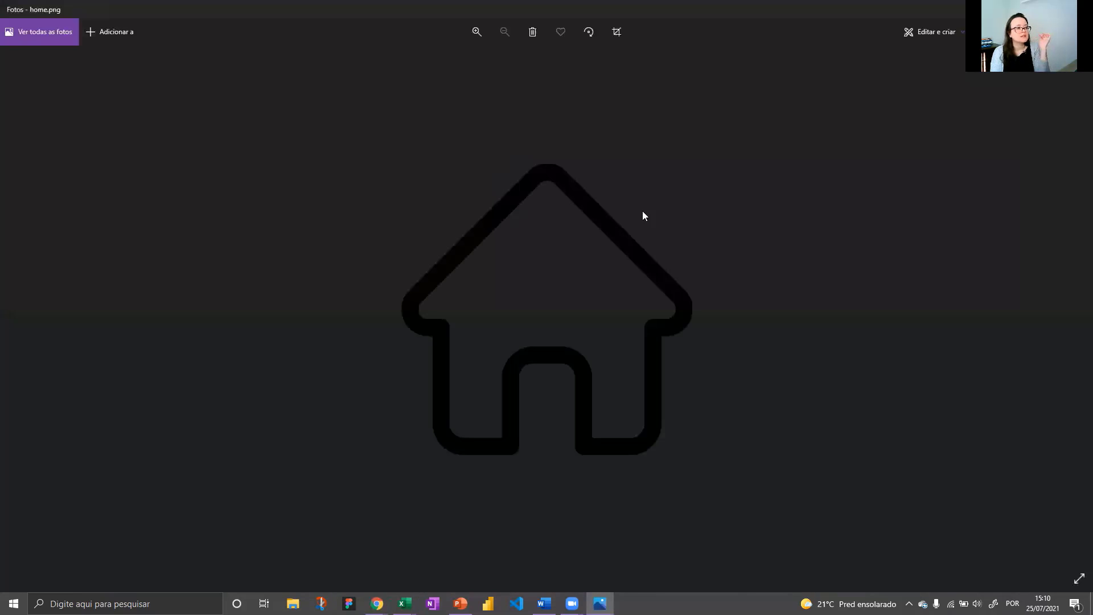
Step: Try copying the home.png image from the Photos viewer and pasting it onto Page2 in Excel, then delete the pasted picture
right_click(680, 316)
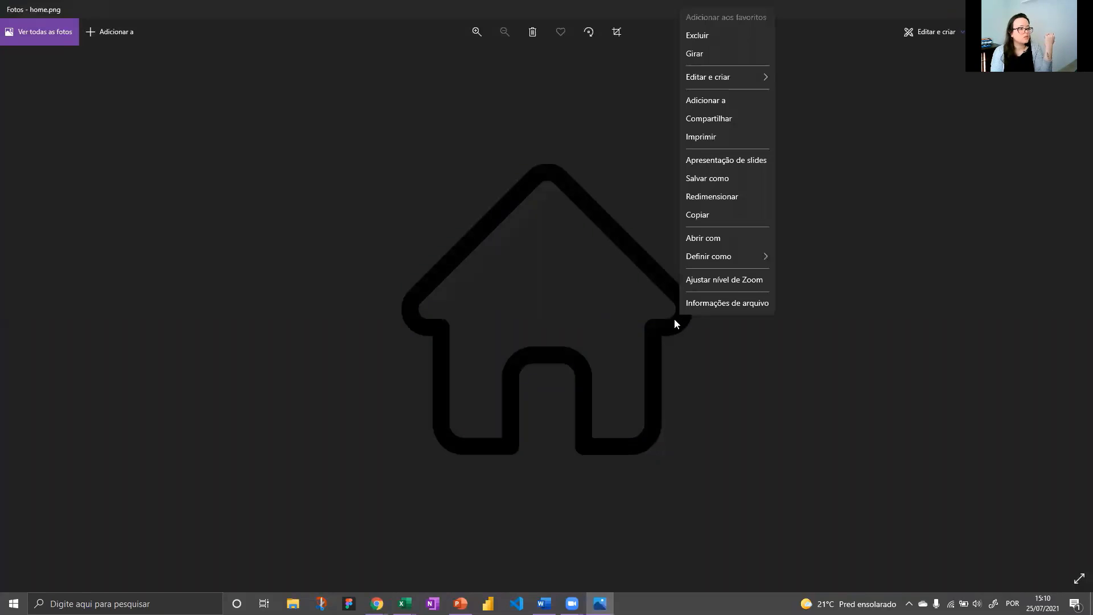
right_click(672, 318)
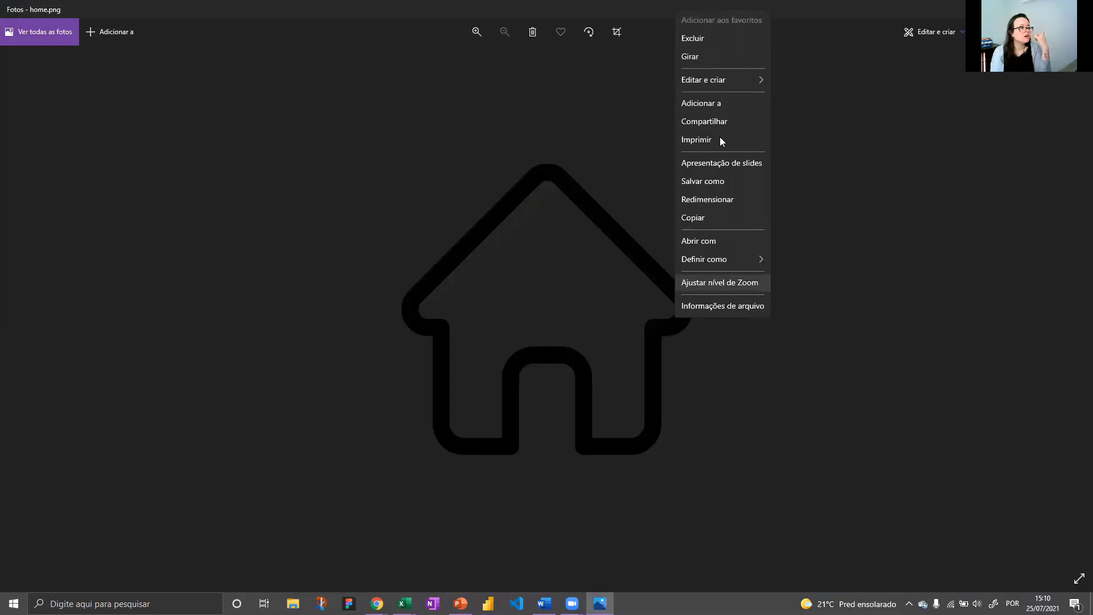
click(741, 217)
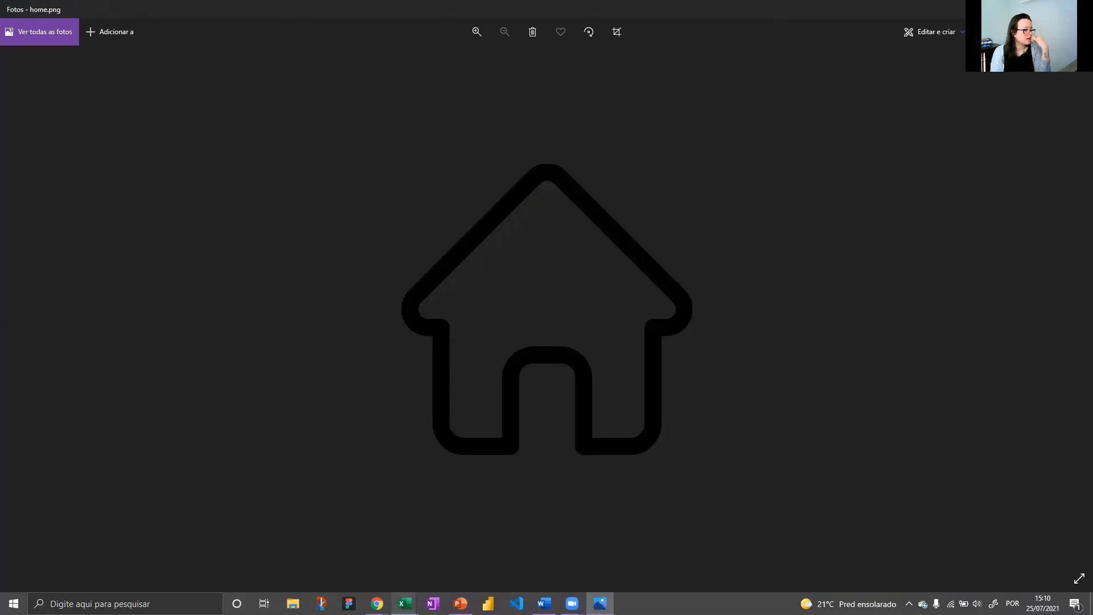
mouse_move(405, 604)
click(432, 581)
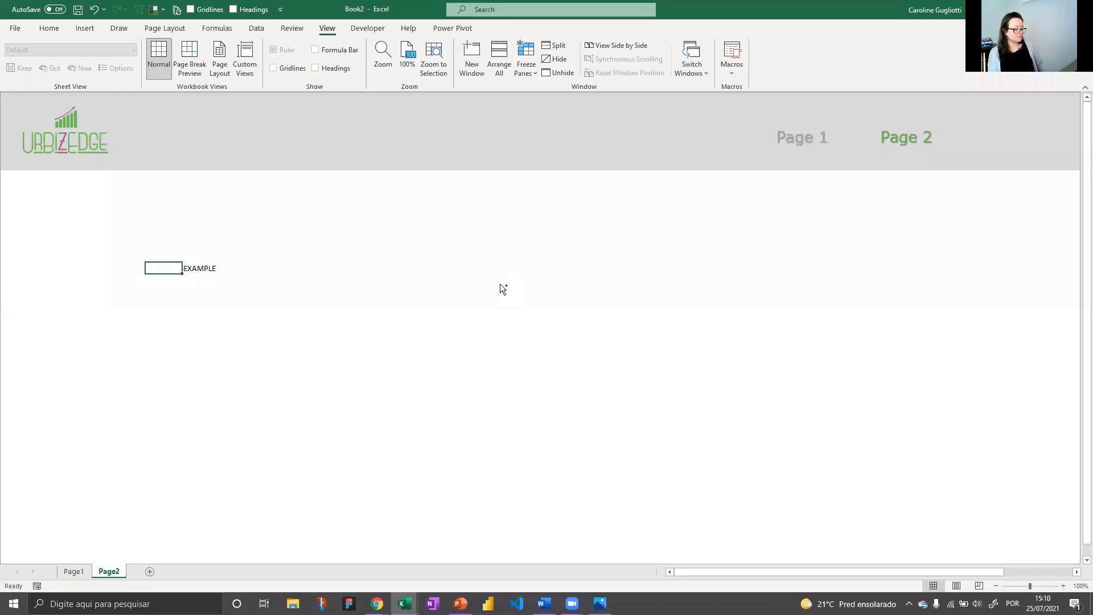
click(500, 283)
key(ctrl+v)
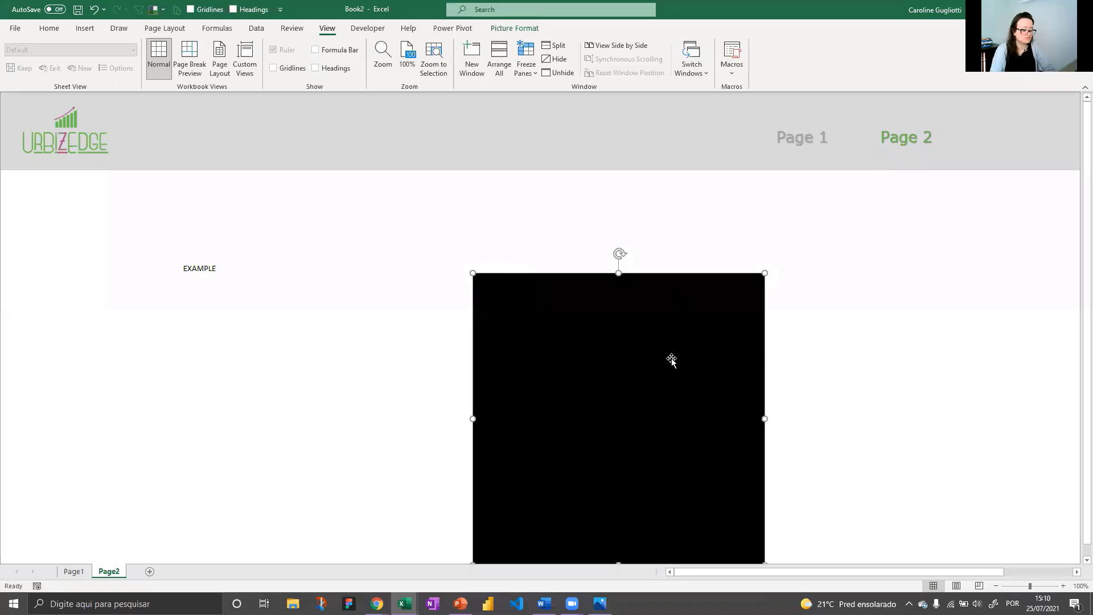
drag(646, 421, 671, 358)
key(Delete)
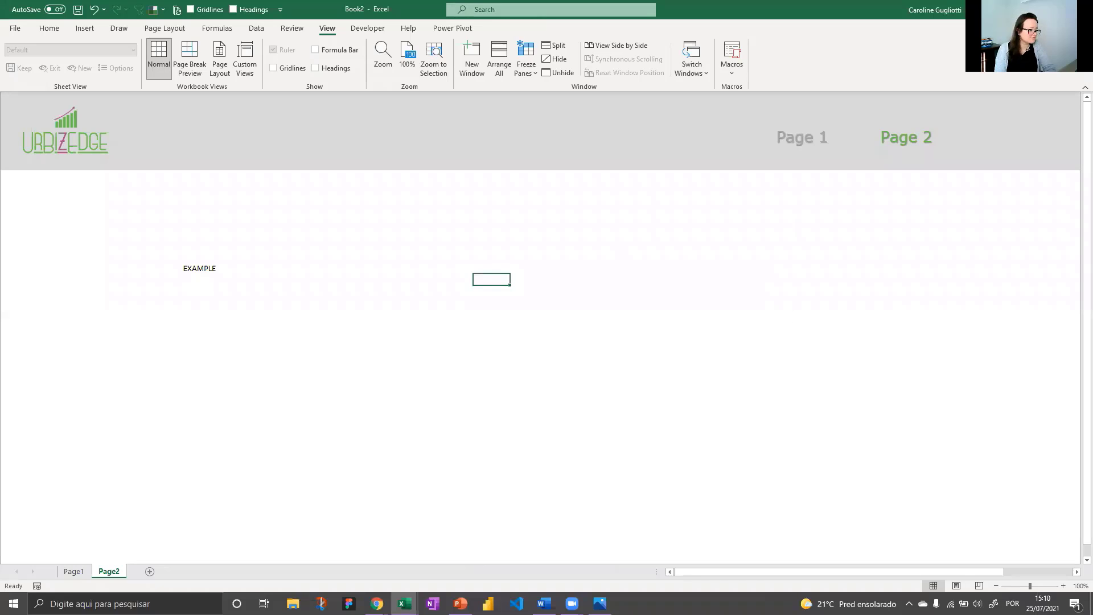
Step: Retry the copy and paste of the home image from Photos to the Page2 sheet, and remove the pasted picture again
click(516, 603)
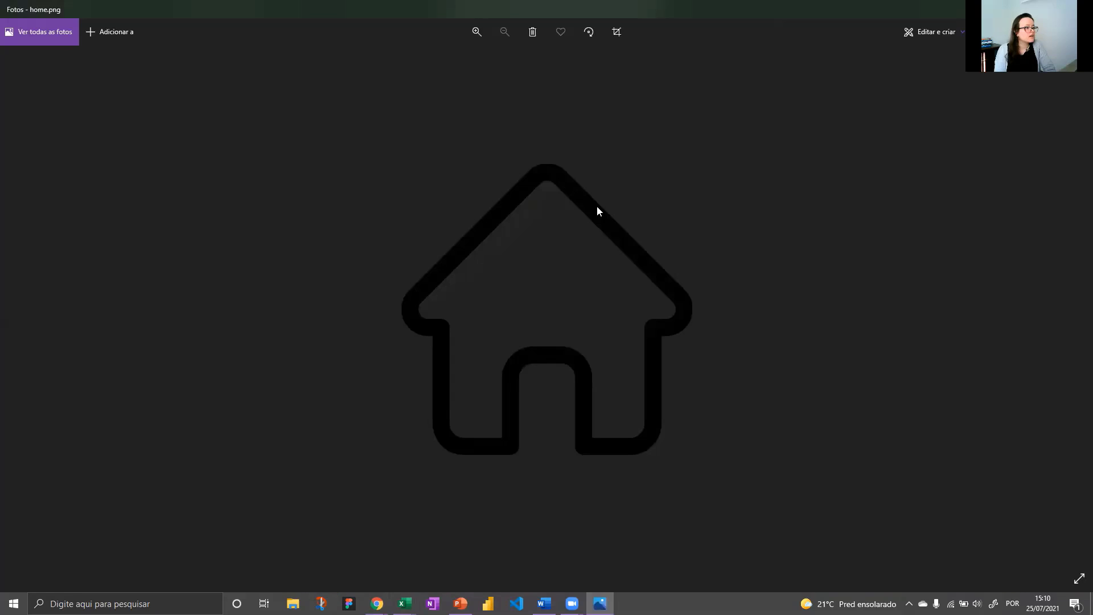
right_click(597, 206)
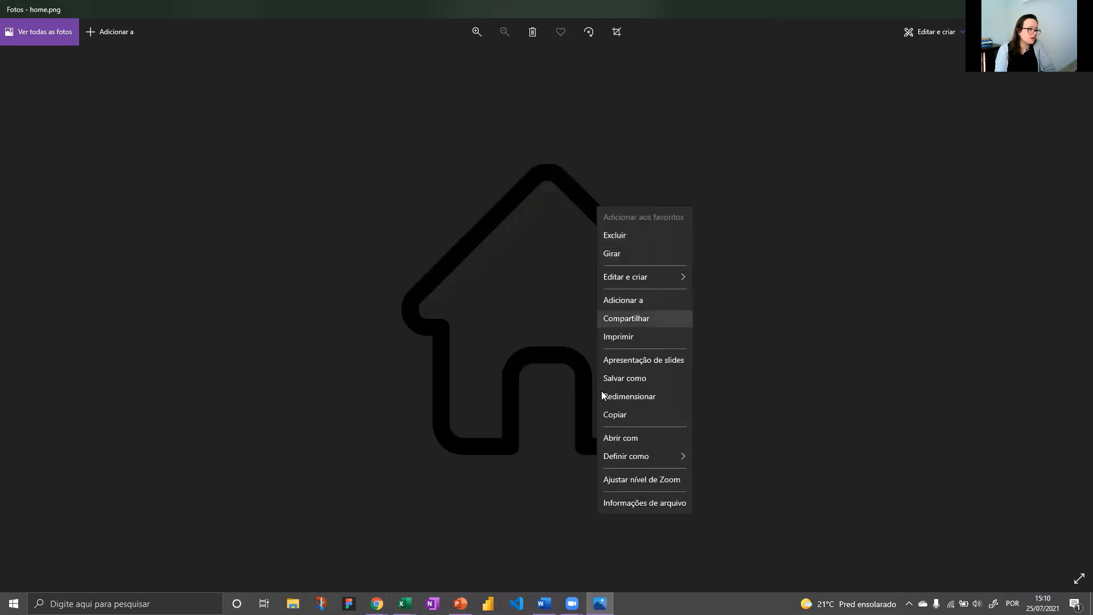
click(624, 415)
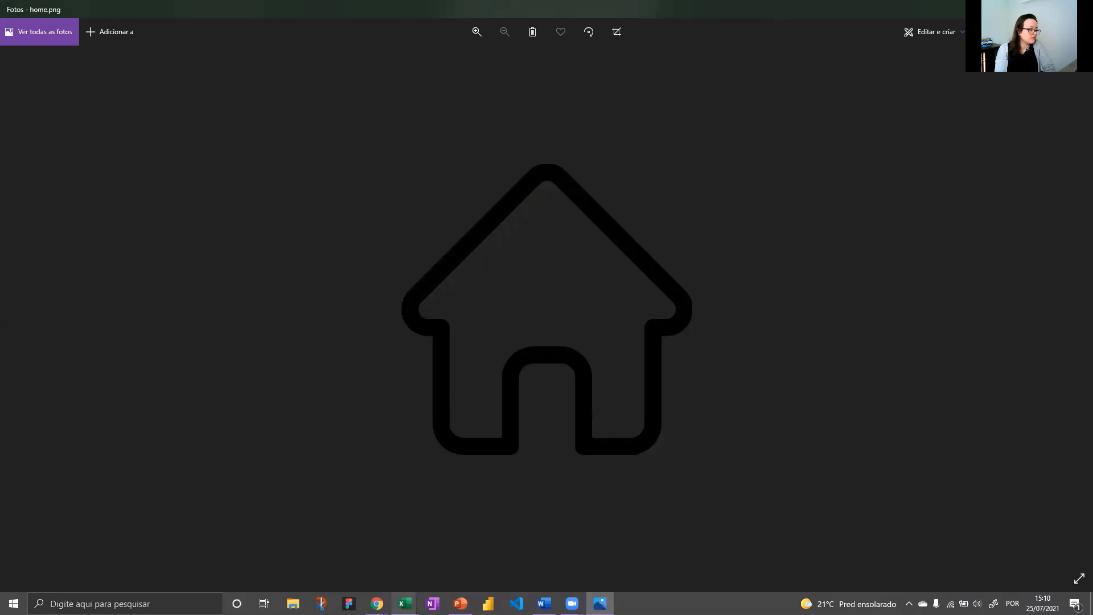
mouse_move(405, 603)
click(450, 566)
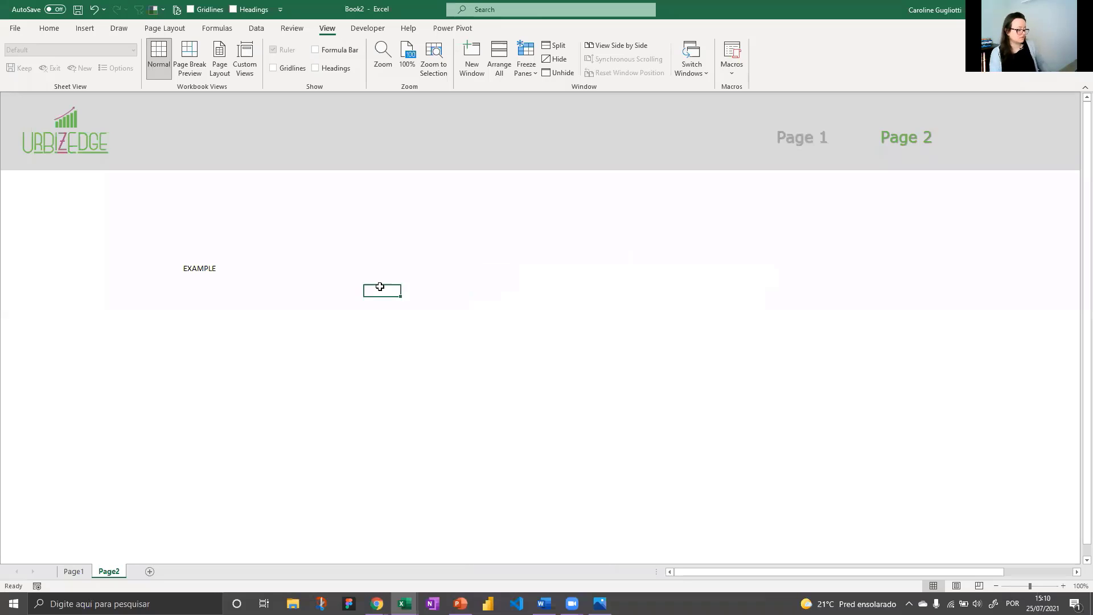
key(ctrl+v)
click(436, 291)
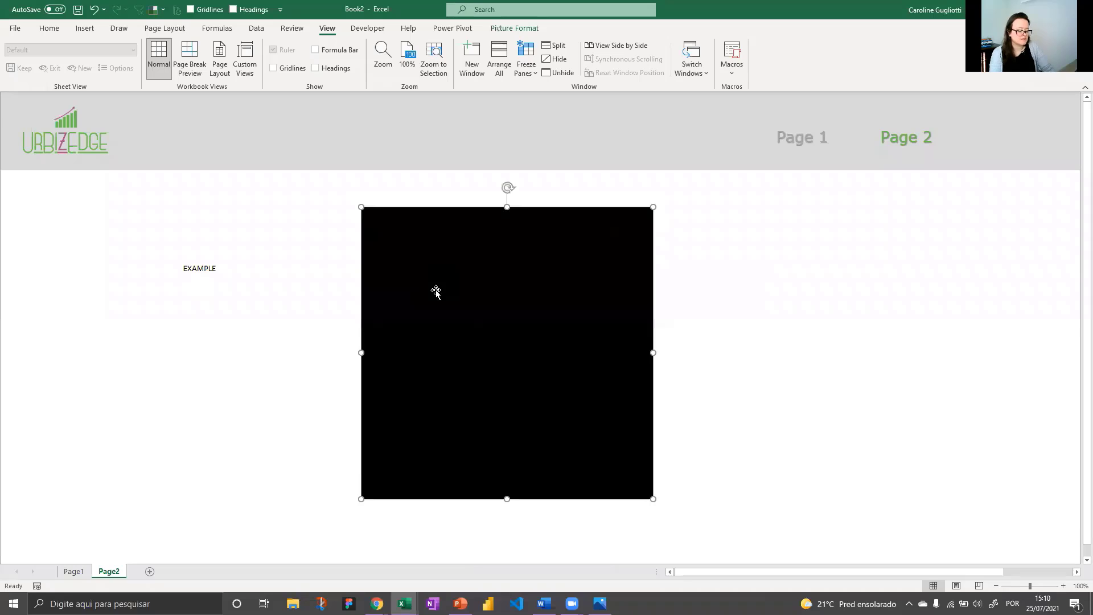
key(Delete)
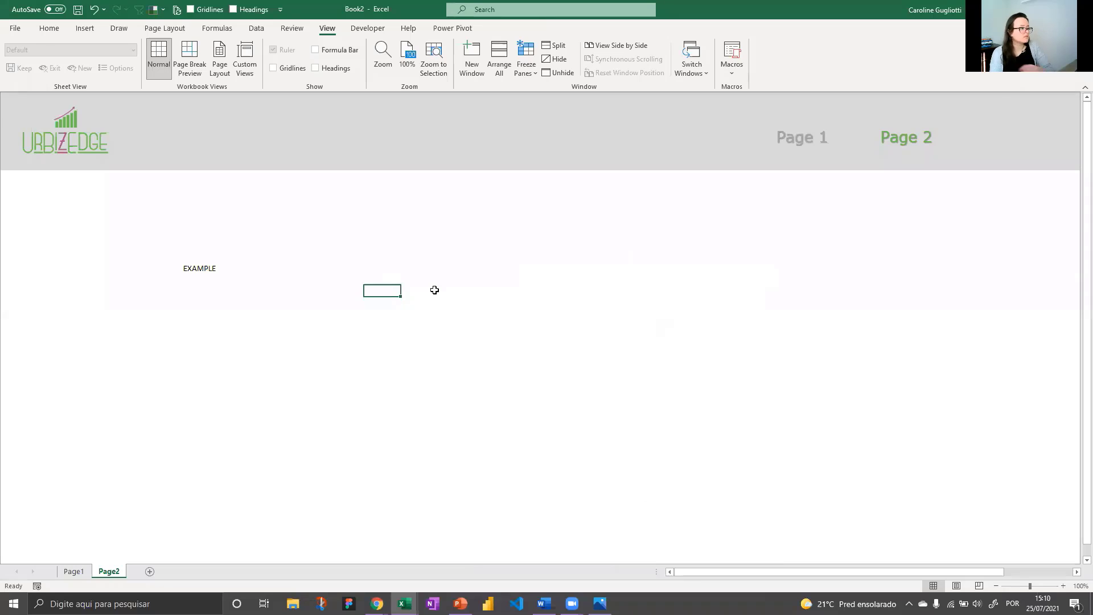
Step: Insert the picture home.png from the Área de Trabalho folder on this device into the Page2 sheet
click(85, 28)
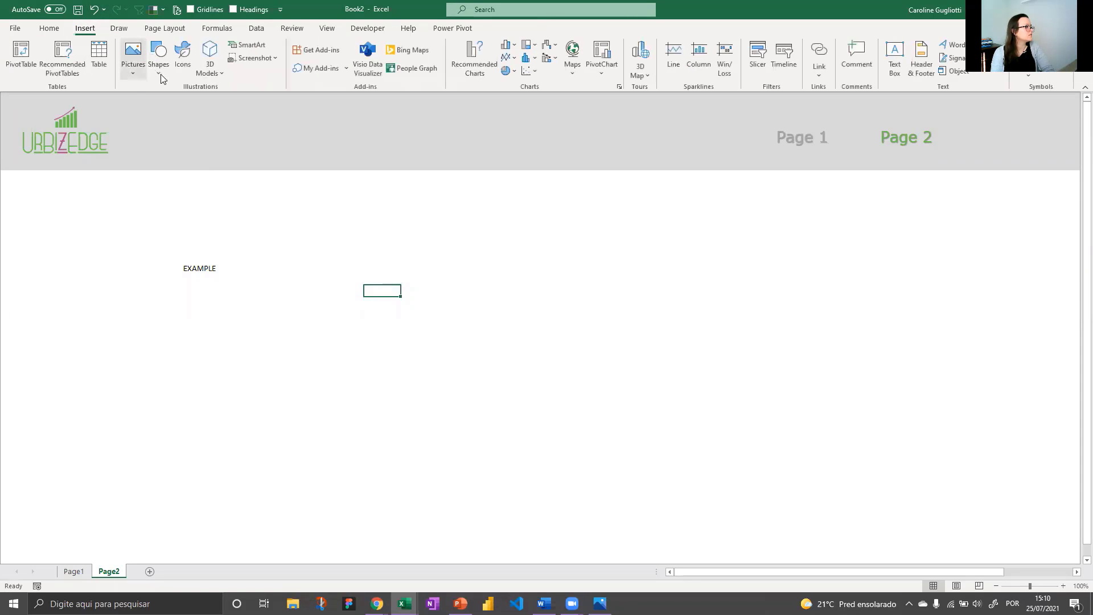
click(137, 79)
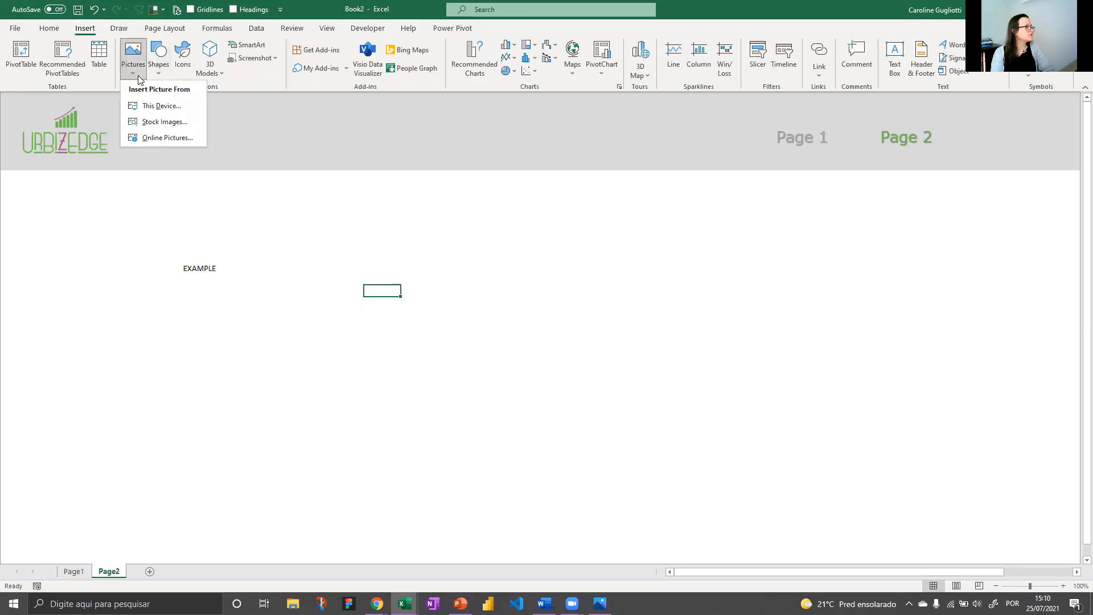
click(153, 105)
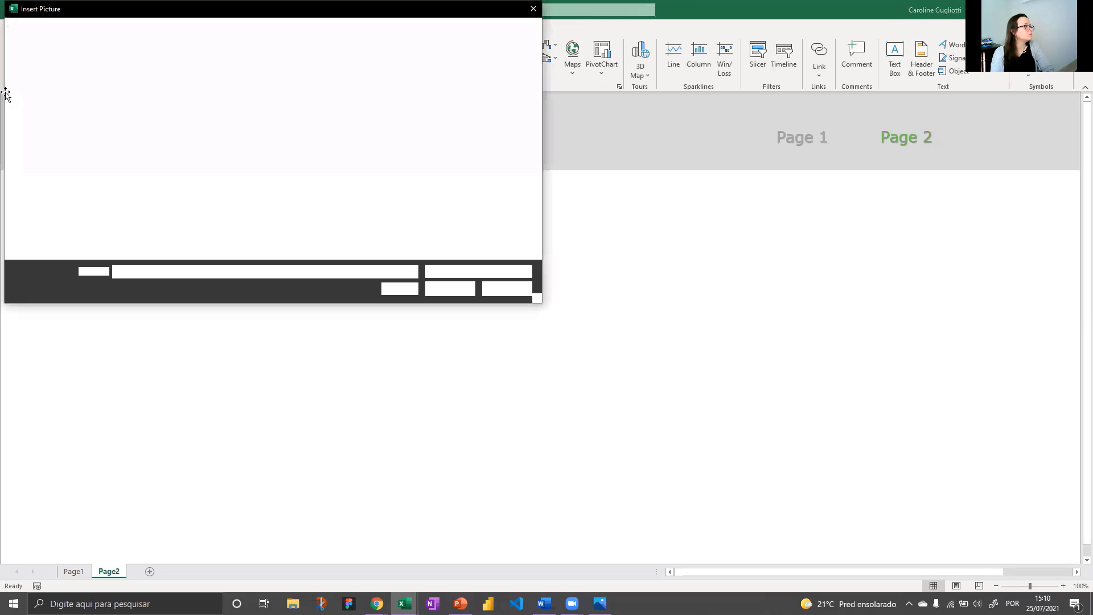
drag(149, 182, 170, 86)
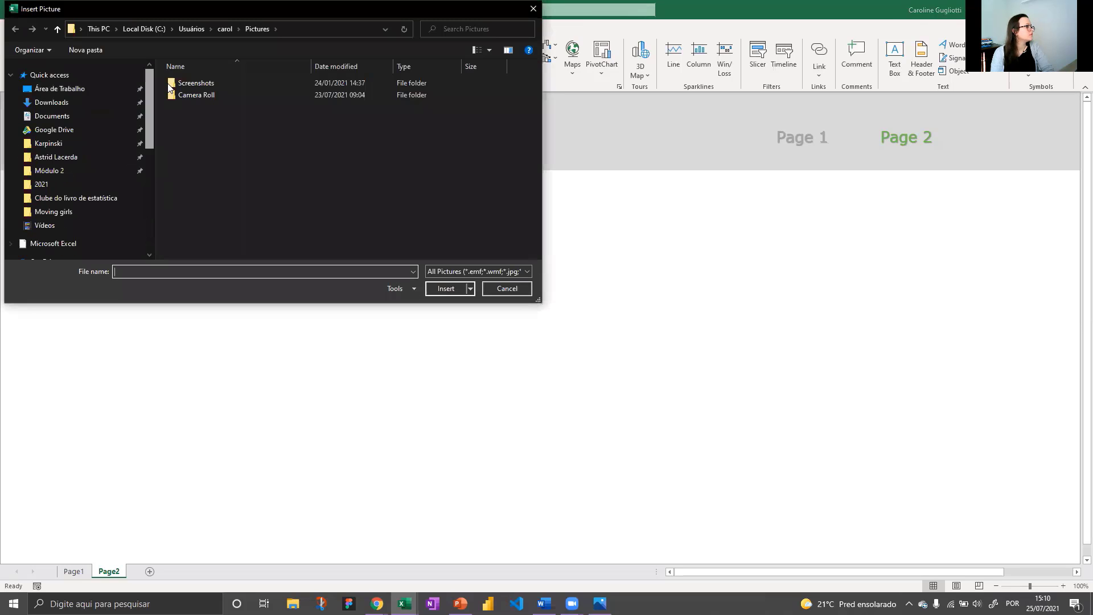
click(71, 89)
click(208, 100)
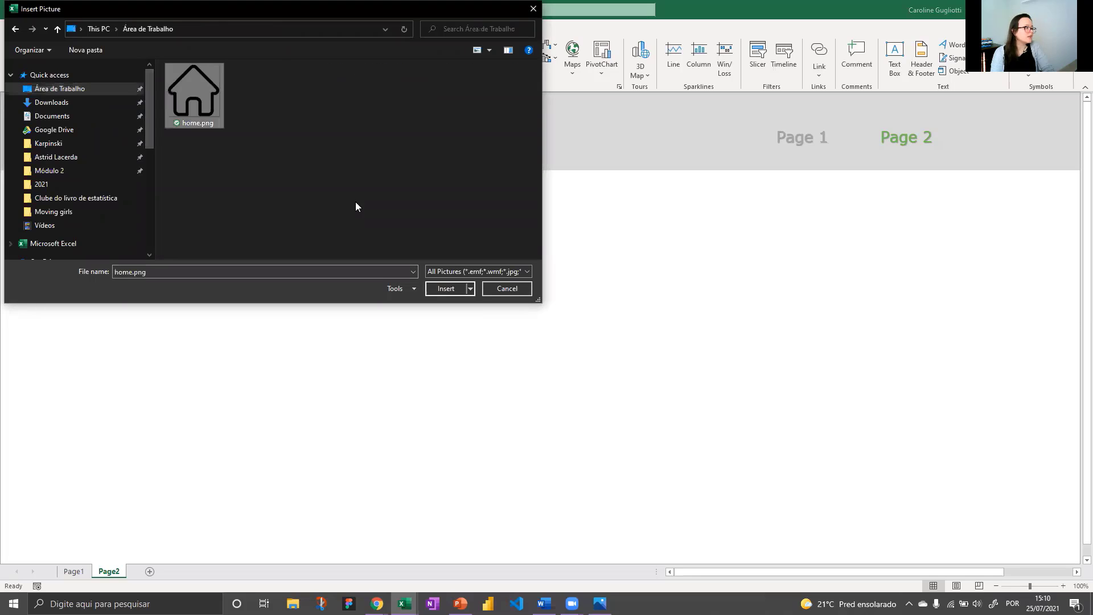
click(435, 292)
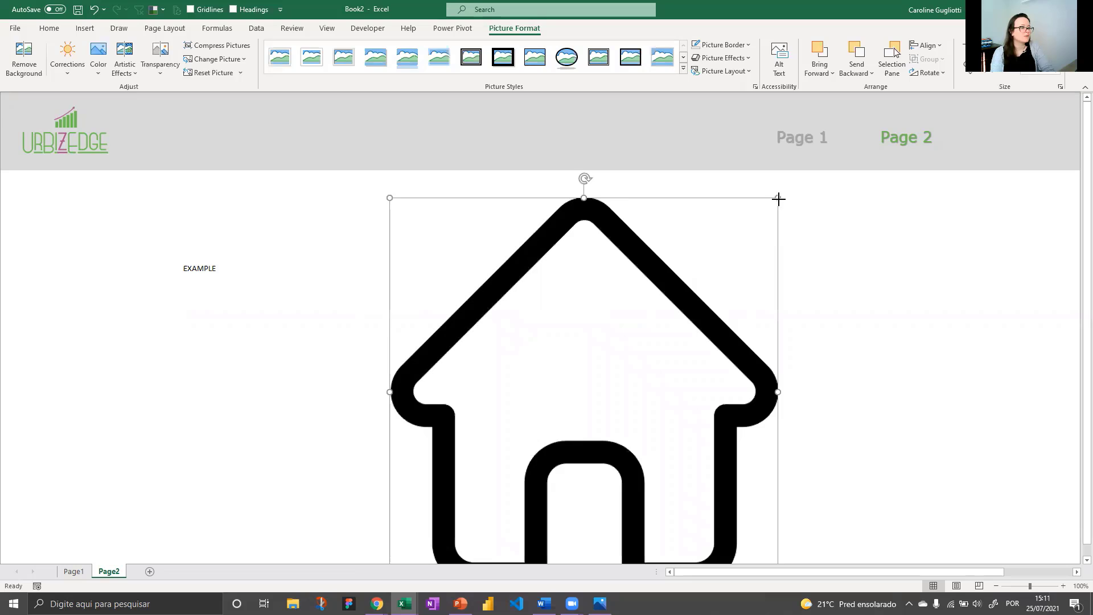
Step: Shrink the home picture to icon size and place it in the grey header beside the Page 2 label
drag(779, 199, 549, 428)
drag(473, 516, 603, 374)
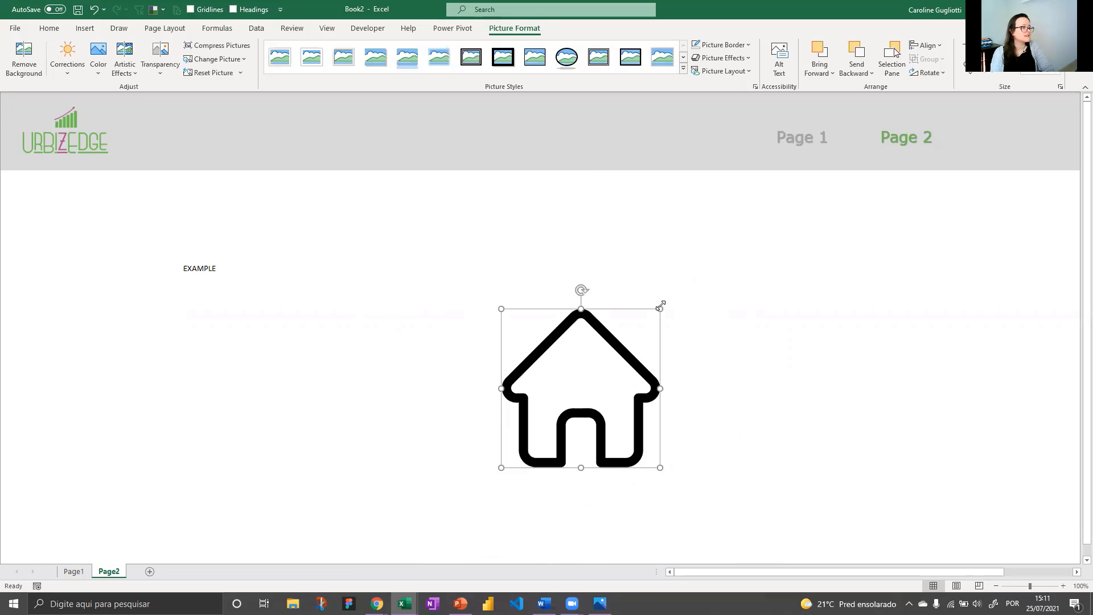
drag(660, 307, 699, 232)
drag(656, 269, 999, 136)
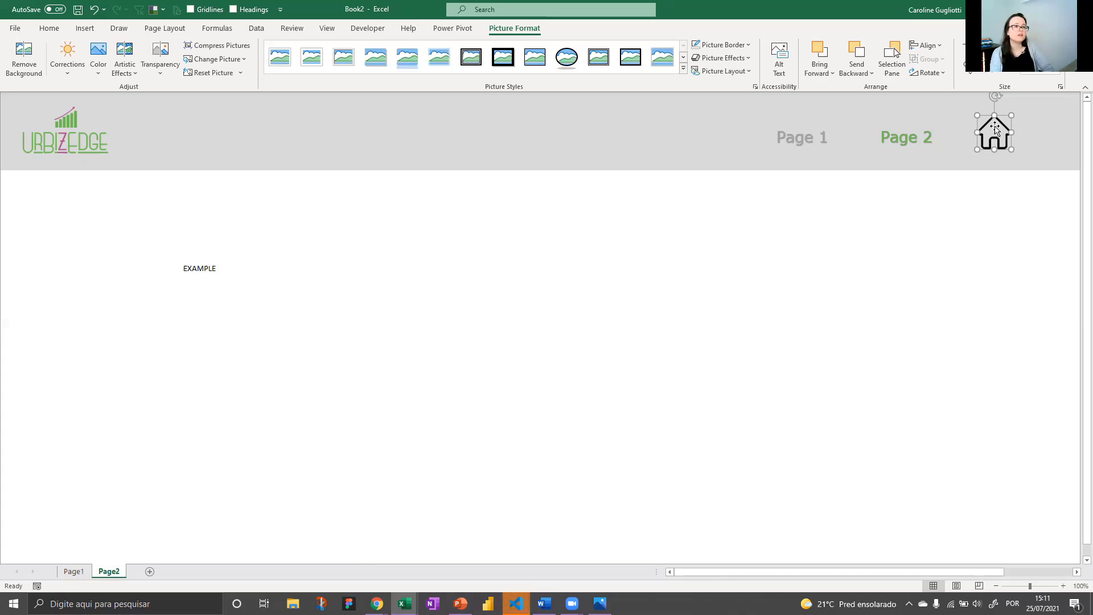
drag(1000, 137, 998, 143)
click(972, 253)
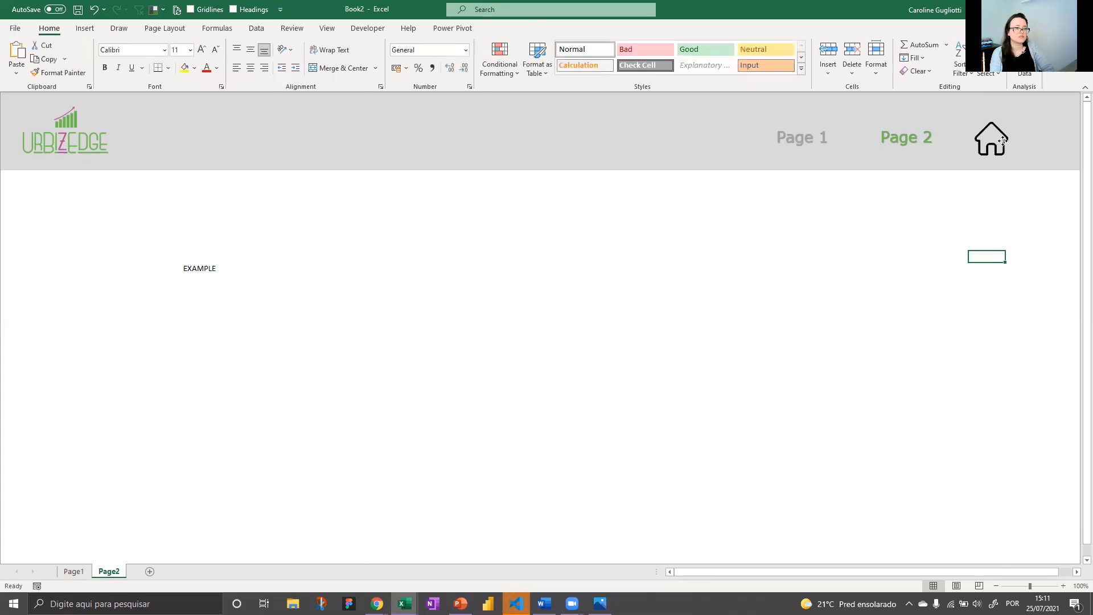
Step: Link the home icon to cell A1 of the Page1 sheet as a place in this document
click(1003, 141)
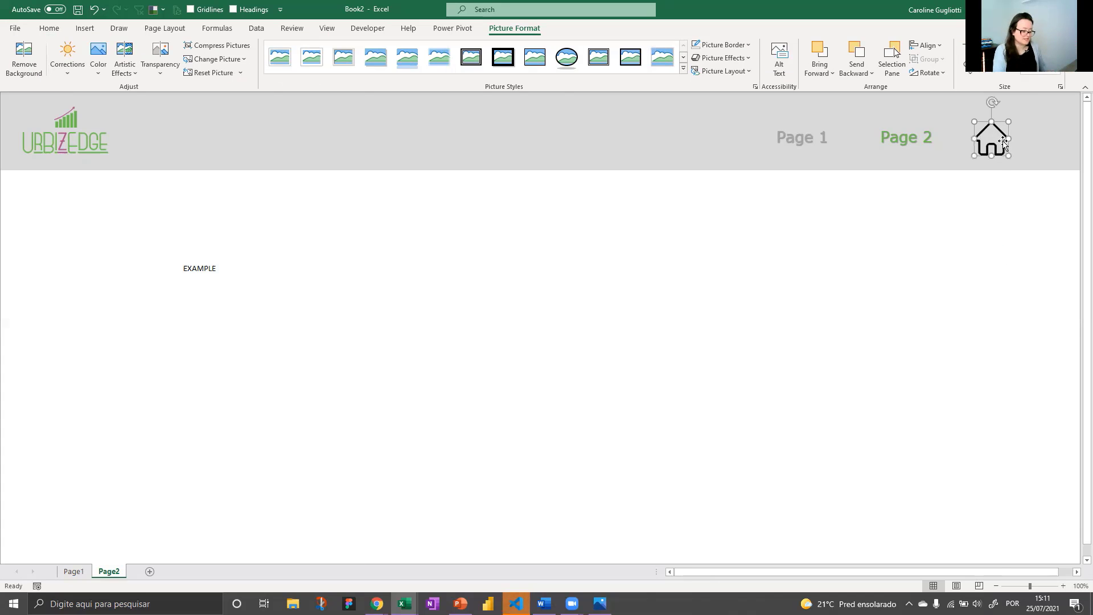
key(ctrl+k)
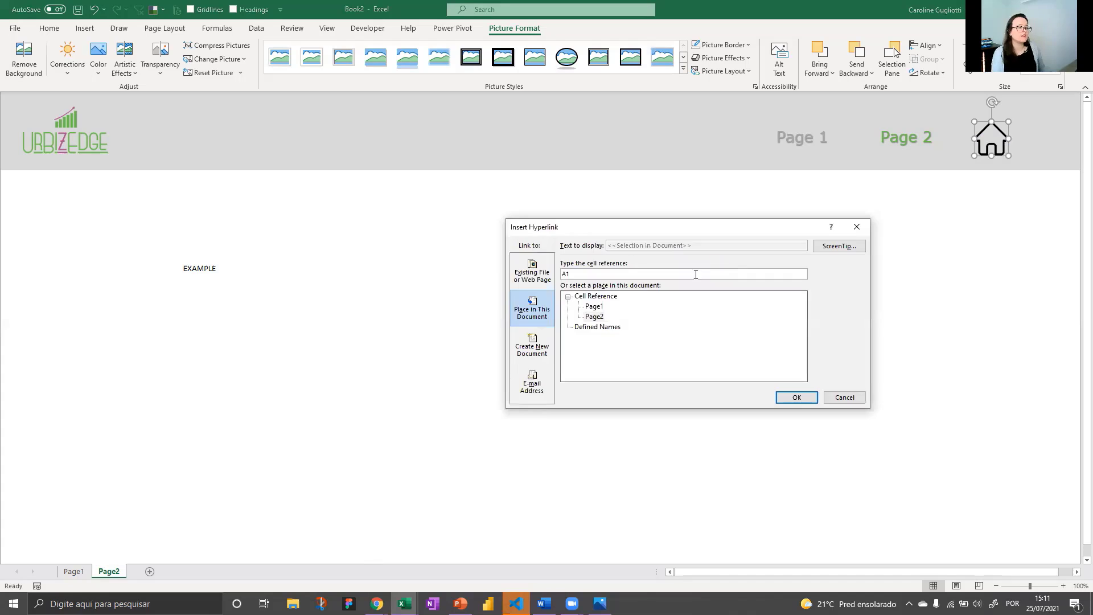
click(594, 306)
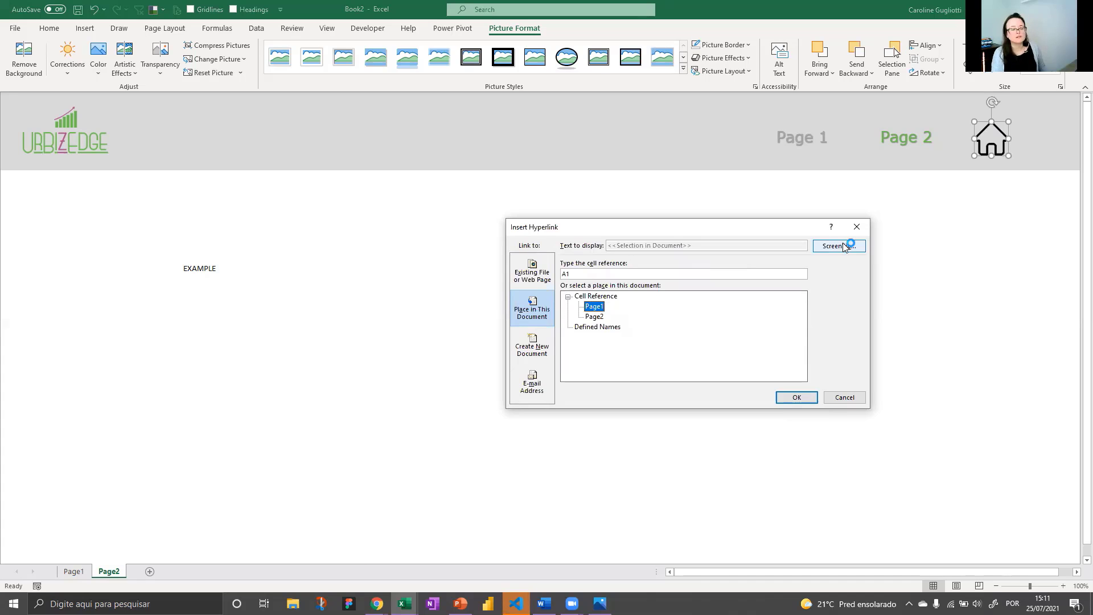
click(797, 397)
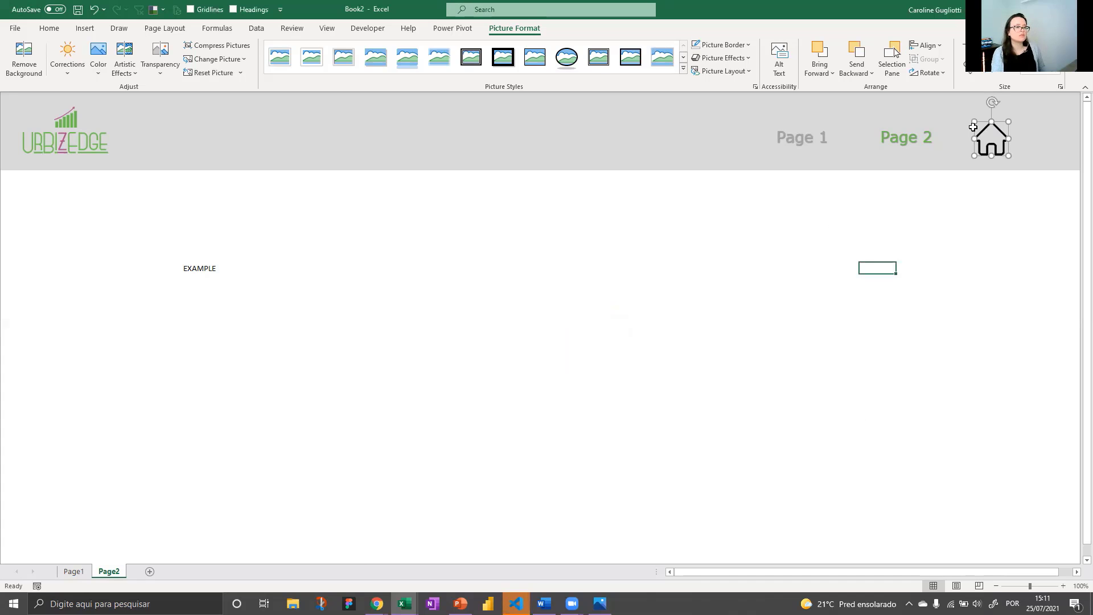
Step: Test the home icon's link to Page1, return through the Page 2 label and follow the icon once more
click(990, 136)
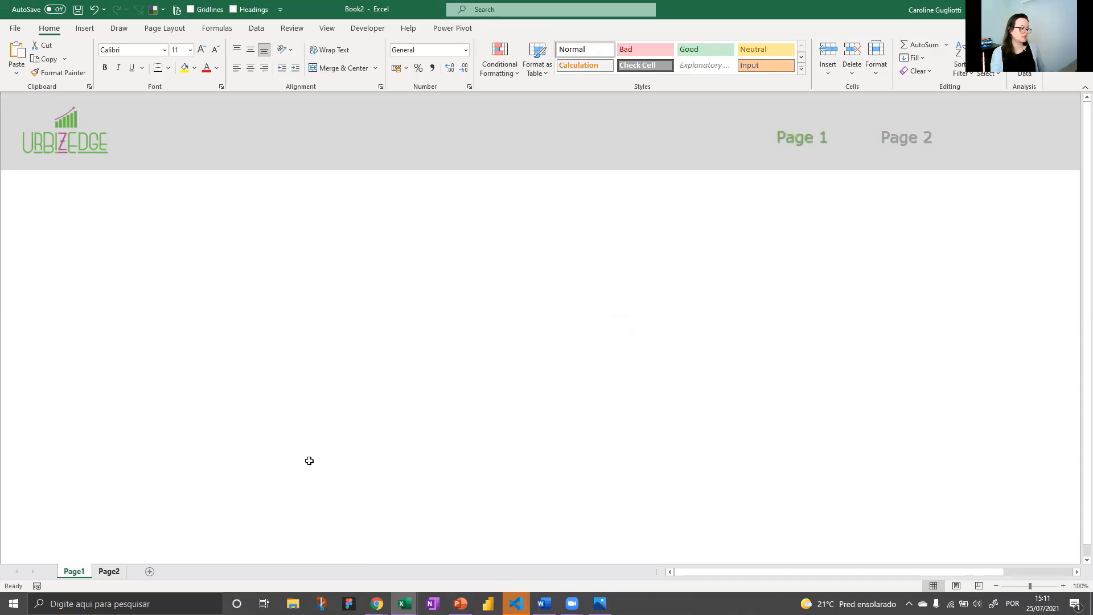
click(888, 138)
click(975, 148)
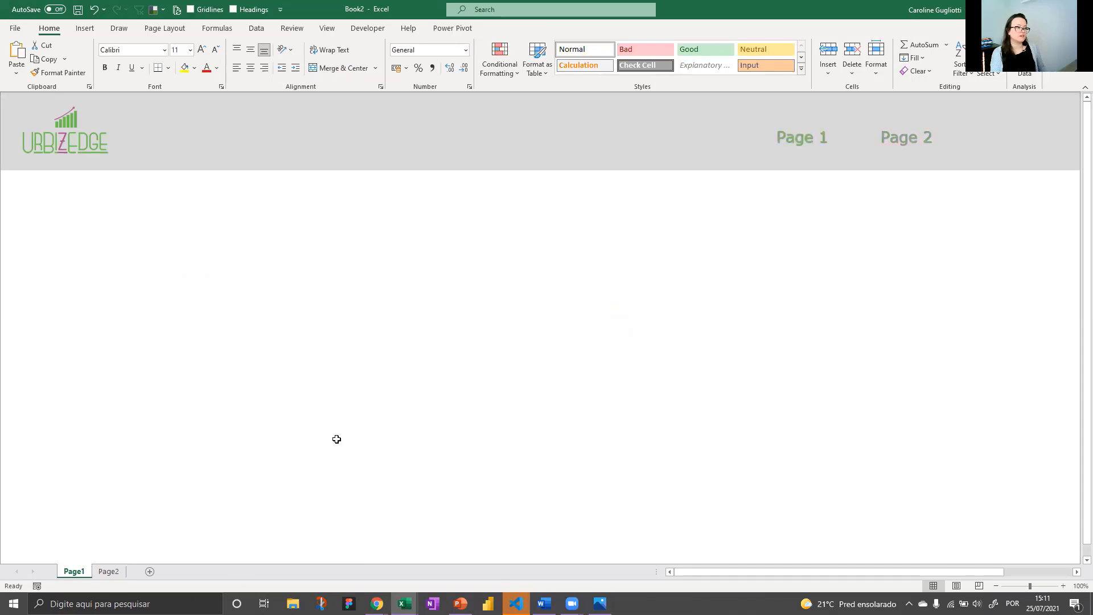
click(348, 392)
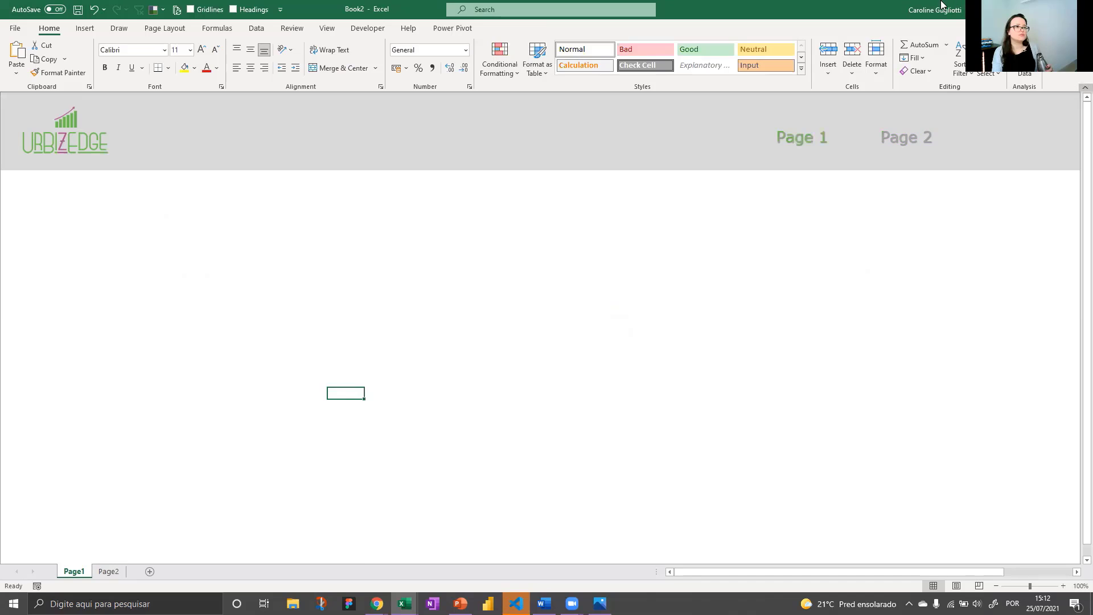
Step: Collapse the ribbon and go to Page2 with the header link
key(ctrl+F1)
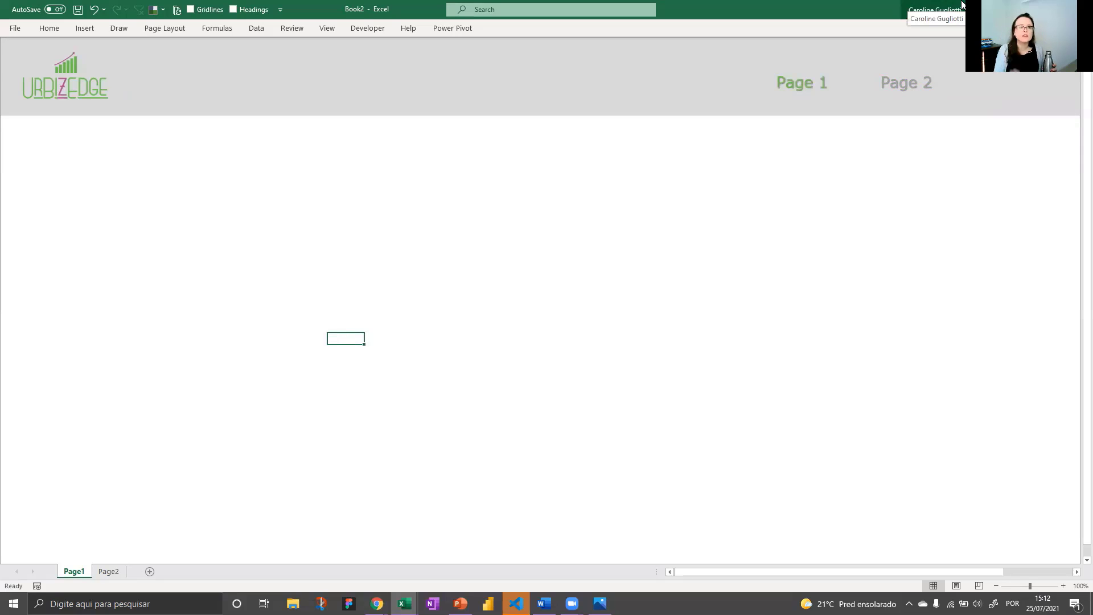
click(891, 92)
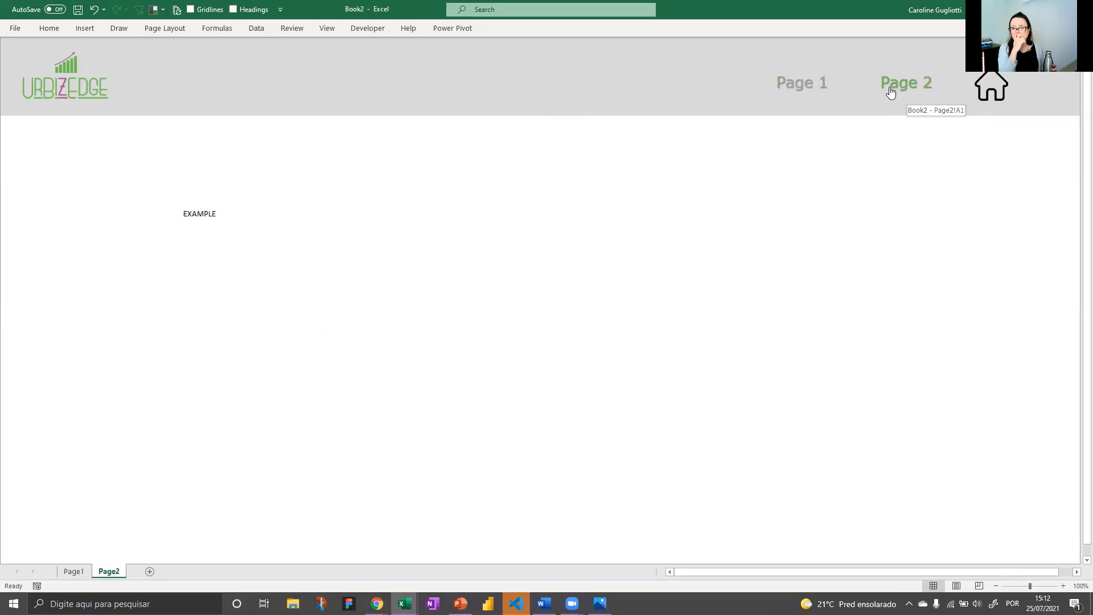
Step: Pin the ribbon open on Page2 and collapse it back to its tab names
click(944, 225)
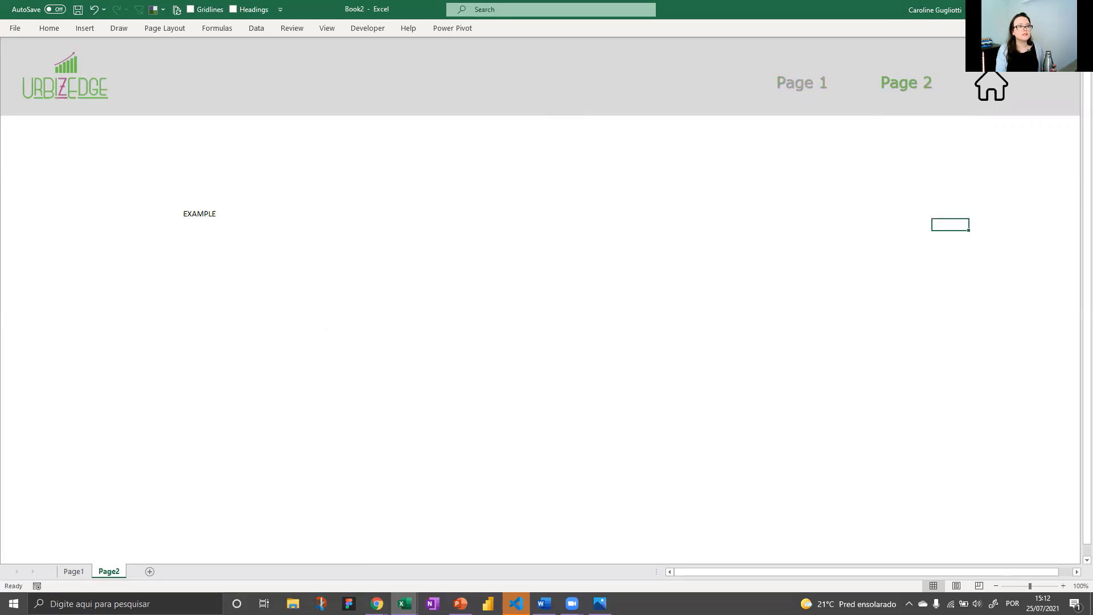
click(52, 32)
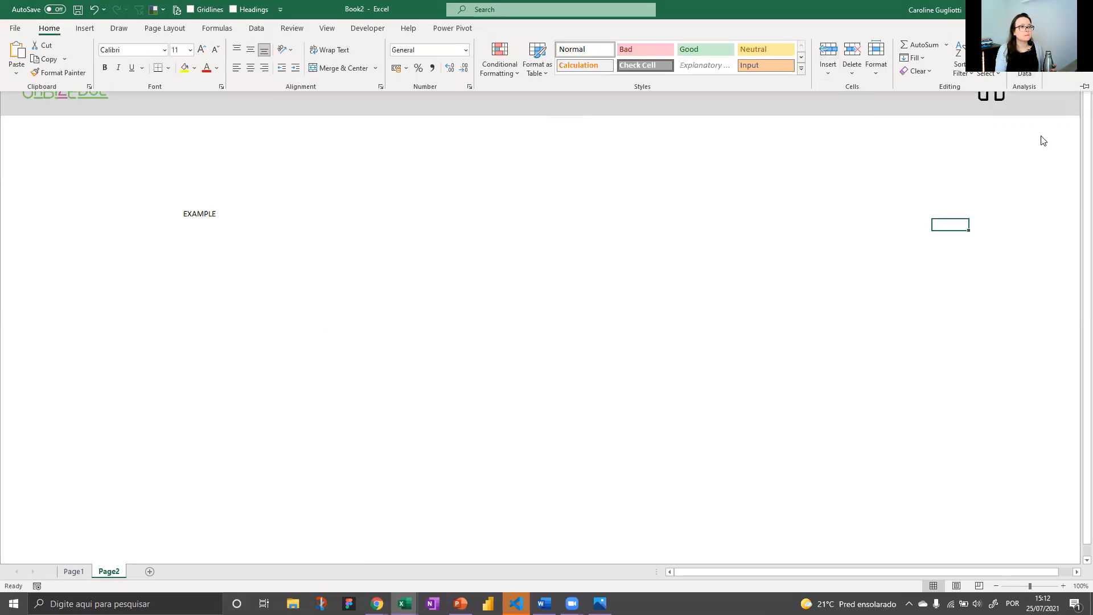
click(54, 28)
click(48, 30)
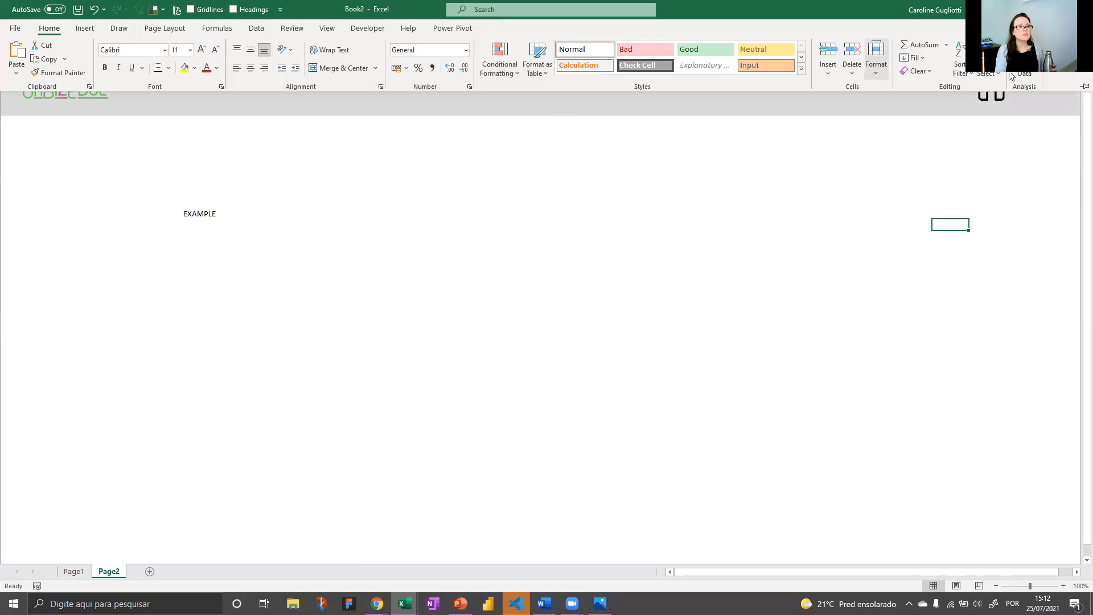
click(1084, 86)
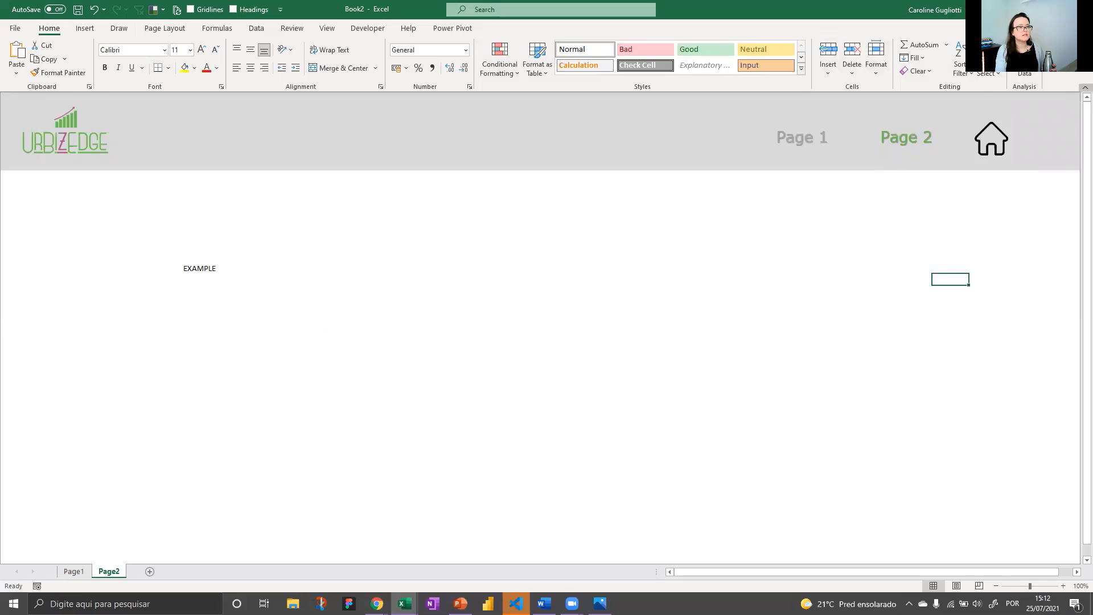
click(1086, 88)
Step: Auto-hide the ribbon and test the Page 1 and Page 2 header links in that view
click(1002, 9)
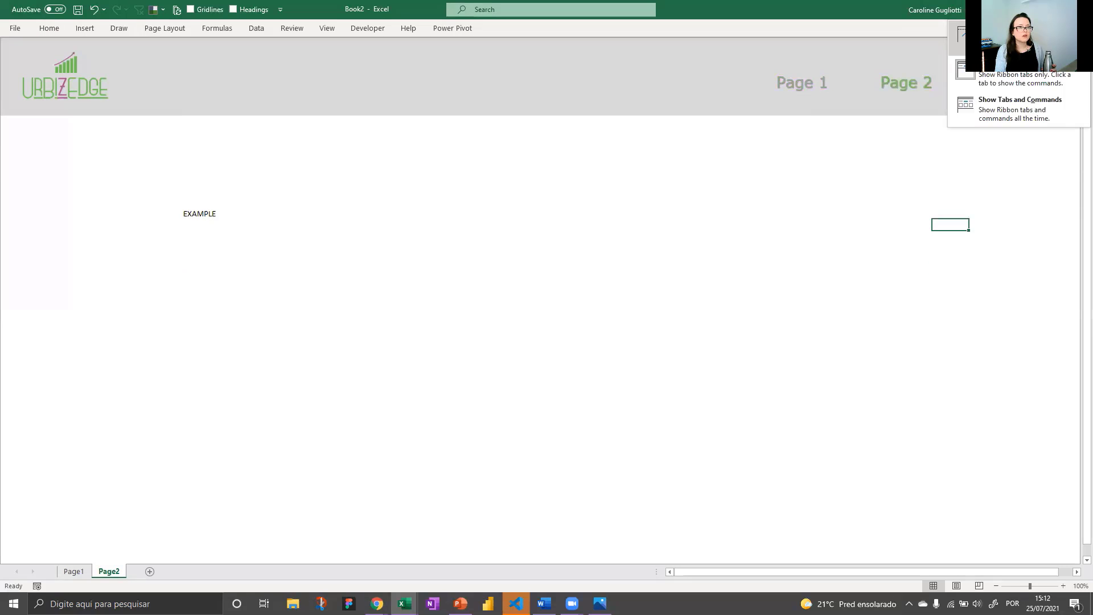
click(1017, 41)
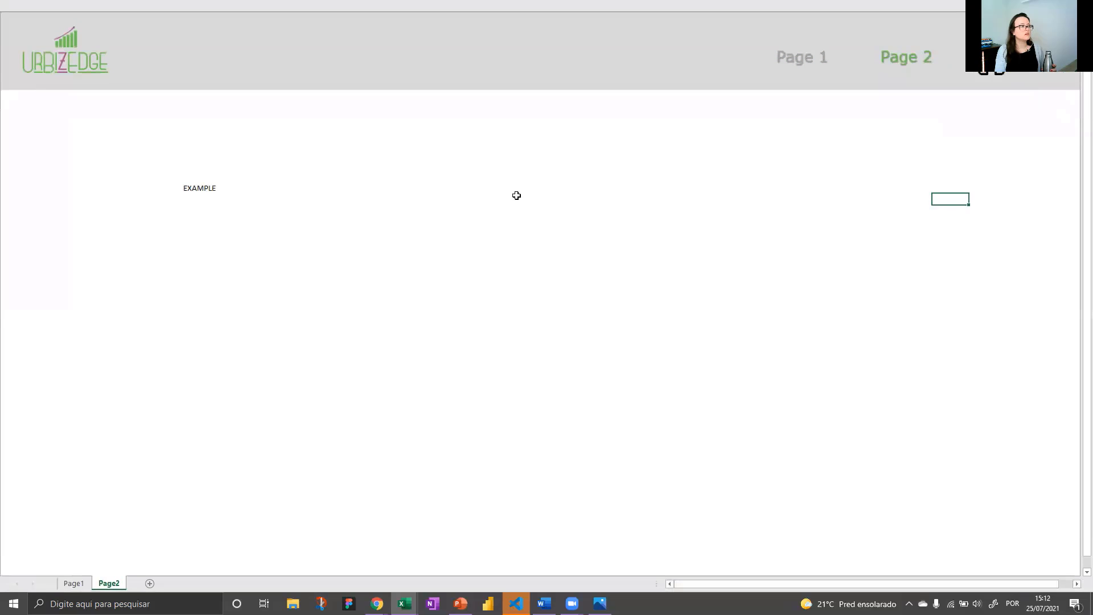
click(491, 233)
click(805, 56)
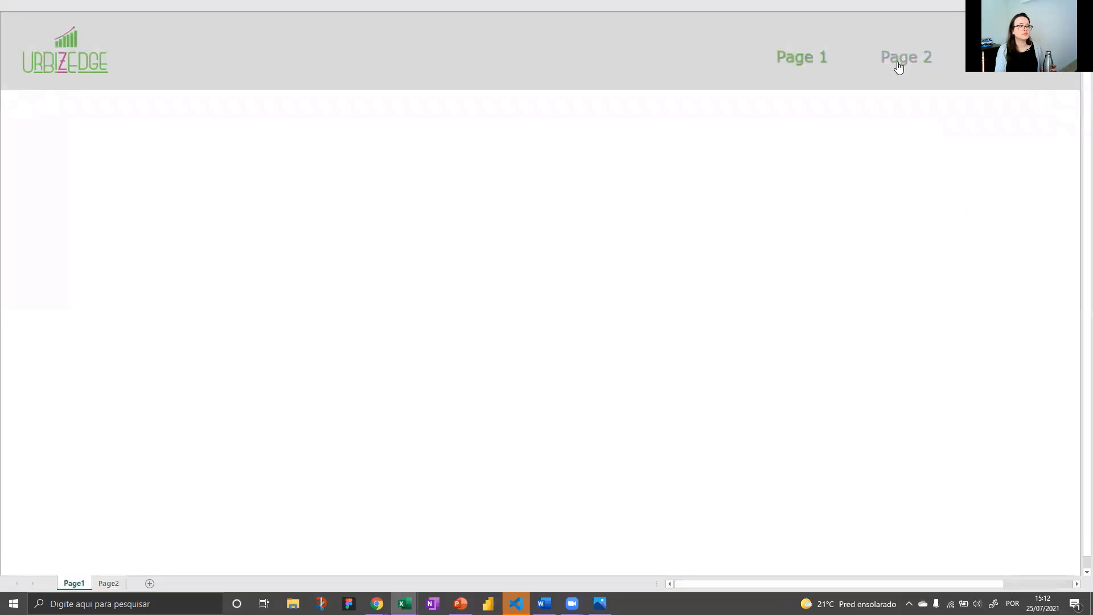
click(897, 66)
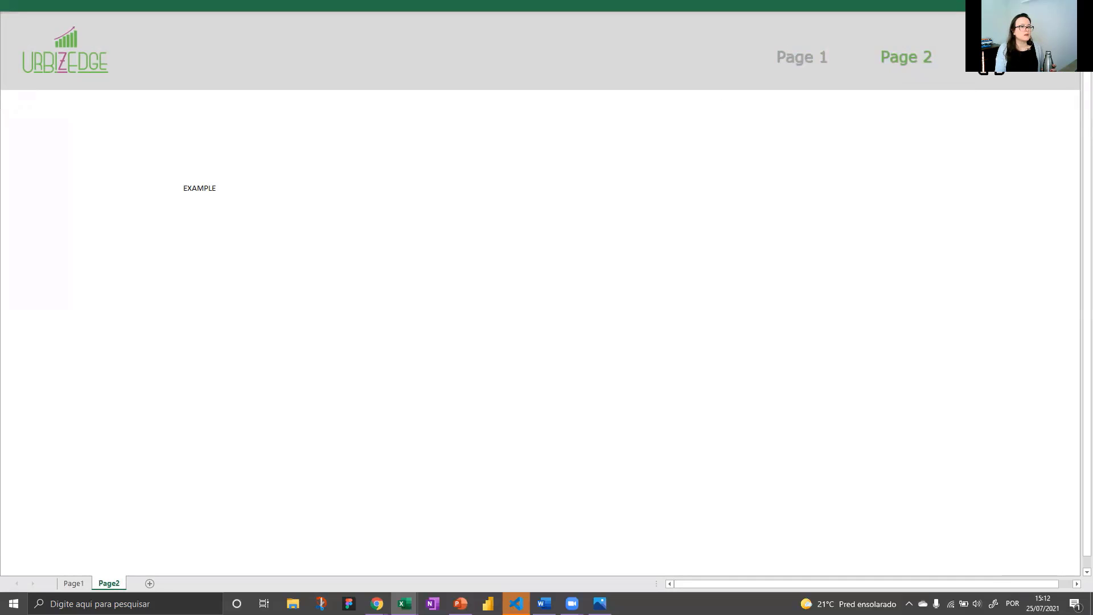
Step: Restore the ribbon with tabs and commands shown and select the EXAMPLE cell on Page2
click(1013, 6)
click(1040, 107)
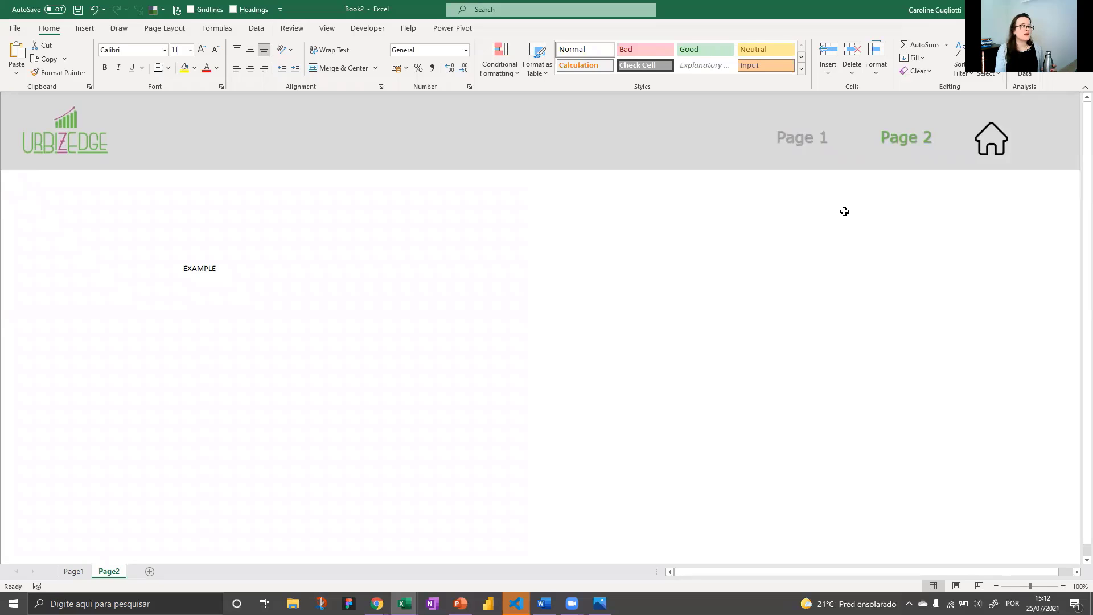
click(230, 272)
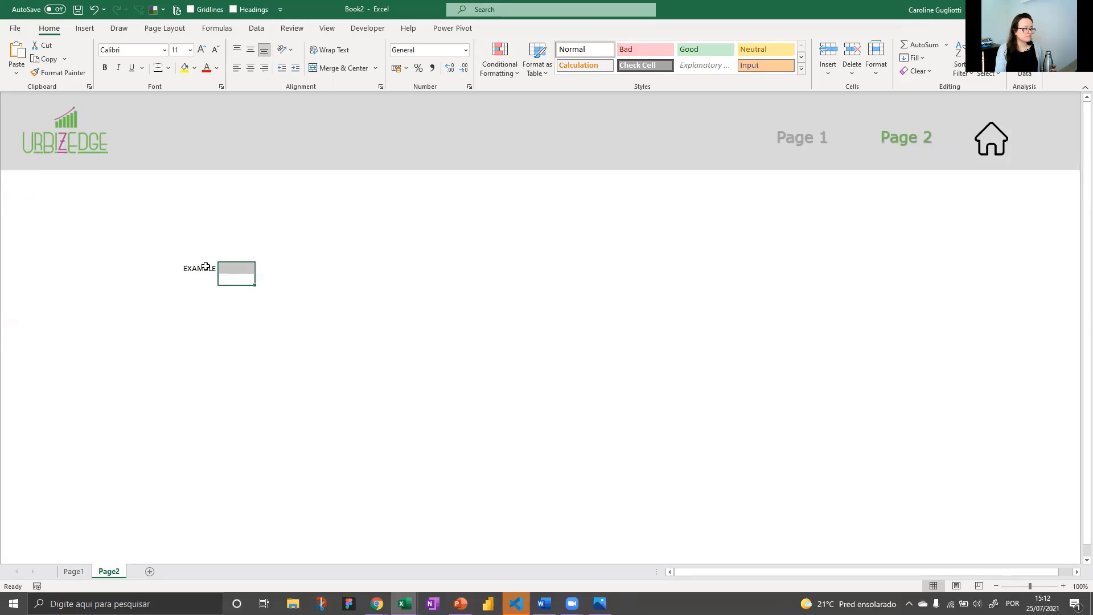
click(204, 266)
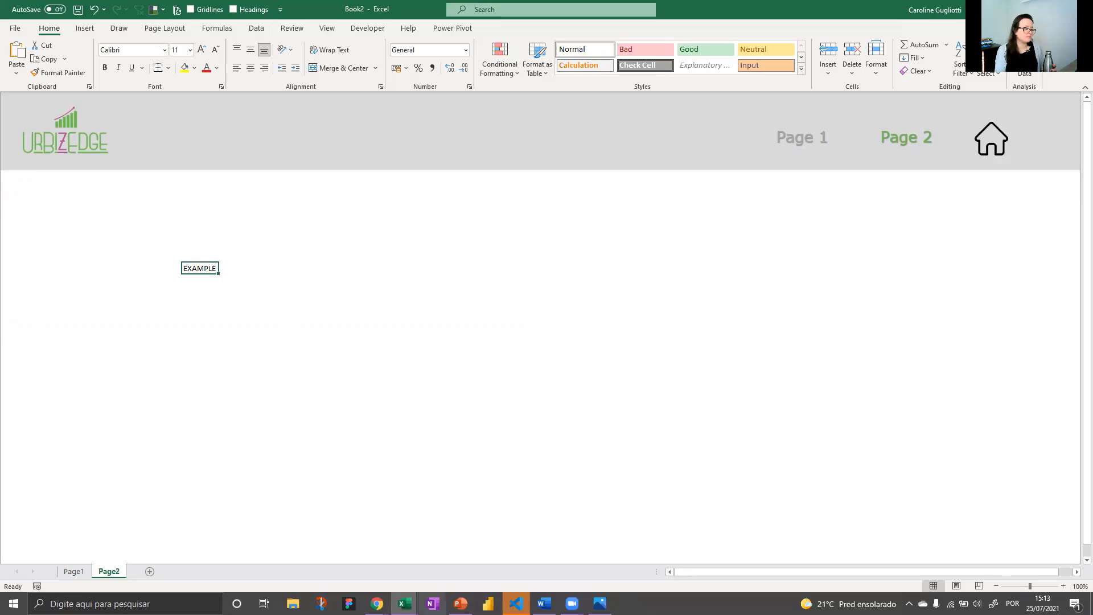
Step: Switch to the Data Storytelling and Excel Tips workbook and go to its Excel tips page
click(404, 604)
click(349, 564)
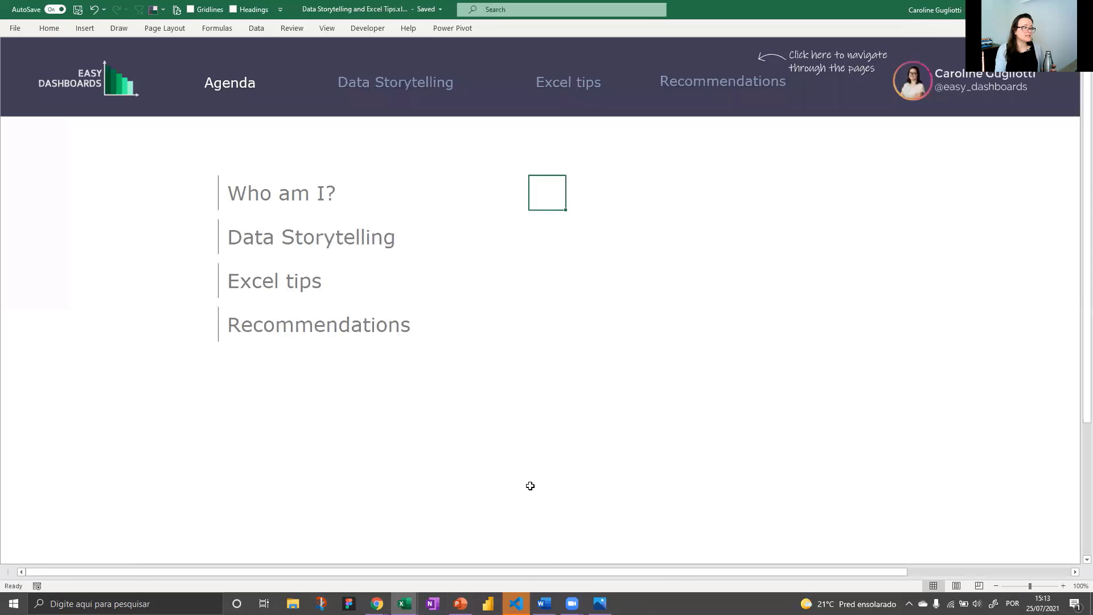
click(581, 87)
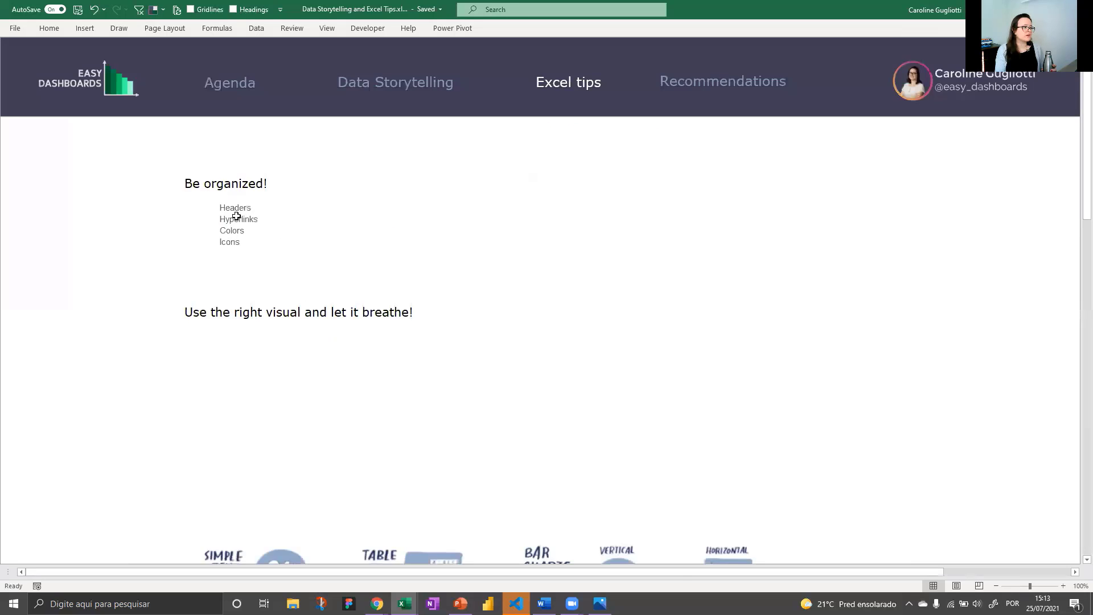
Step: Review the Headers, Hyperlinks, Colors and Icons items under "Be organized!"
click(237, 209)
key(Down)
key(Down)
key(Down)
drag(237, 209, 240, 238)
click(302, 230)
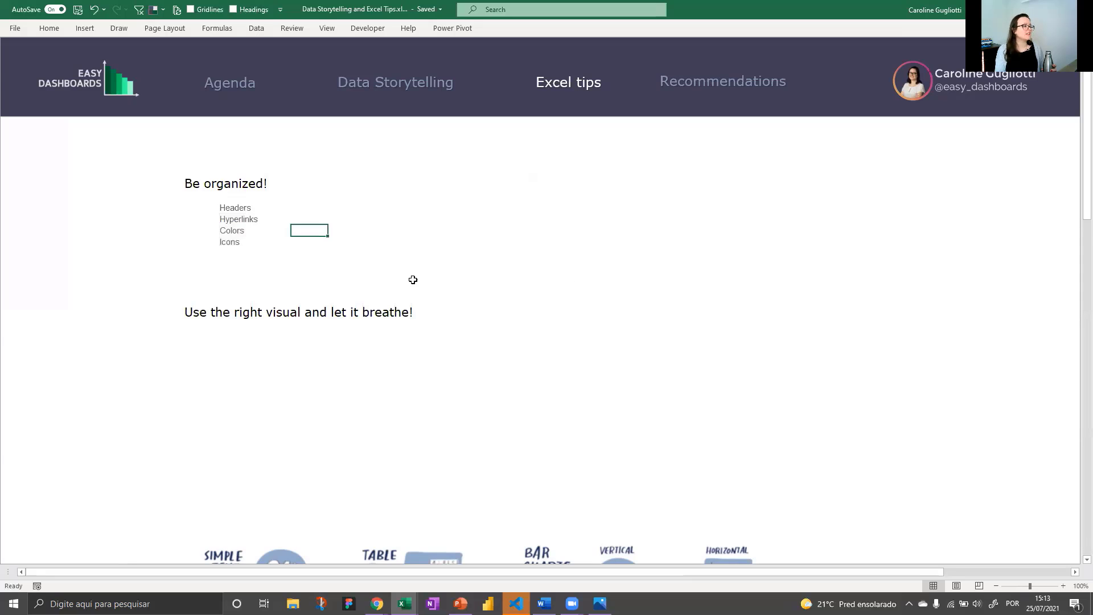
Step: Examine the chart type illustrations below the heading "Use the right visual and let it breathe!"
scroll(191, 255, down, 1)
right_click(428, 265)
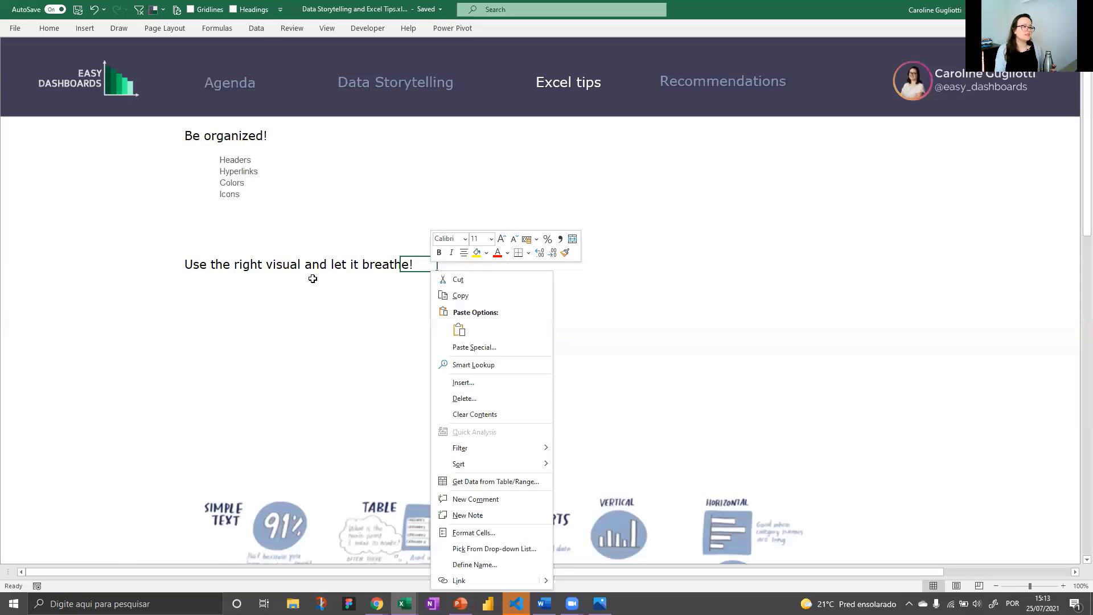
click(346, 279)
click(614, 502)
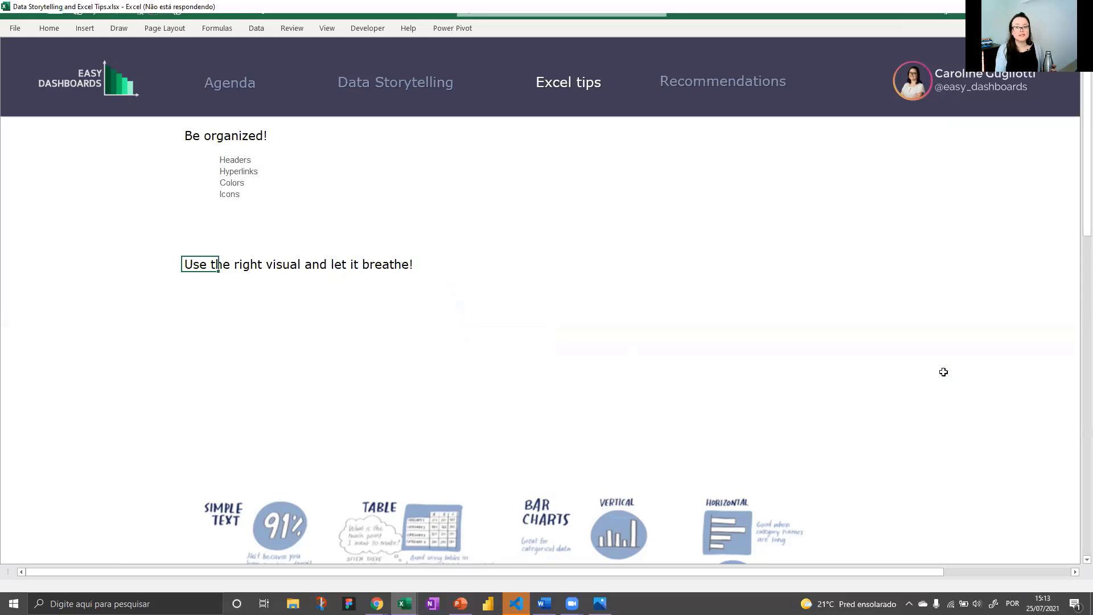
scroll(944, 374, down, 3)
click(944, 374)
scroll(743, 324, down, 4)
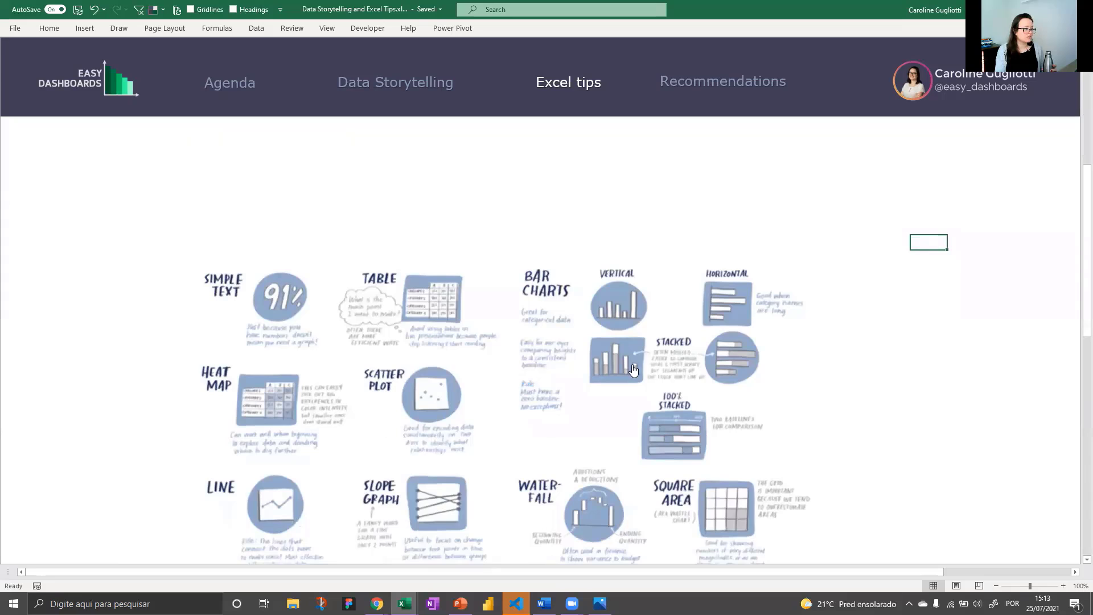
click(1028, 9)
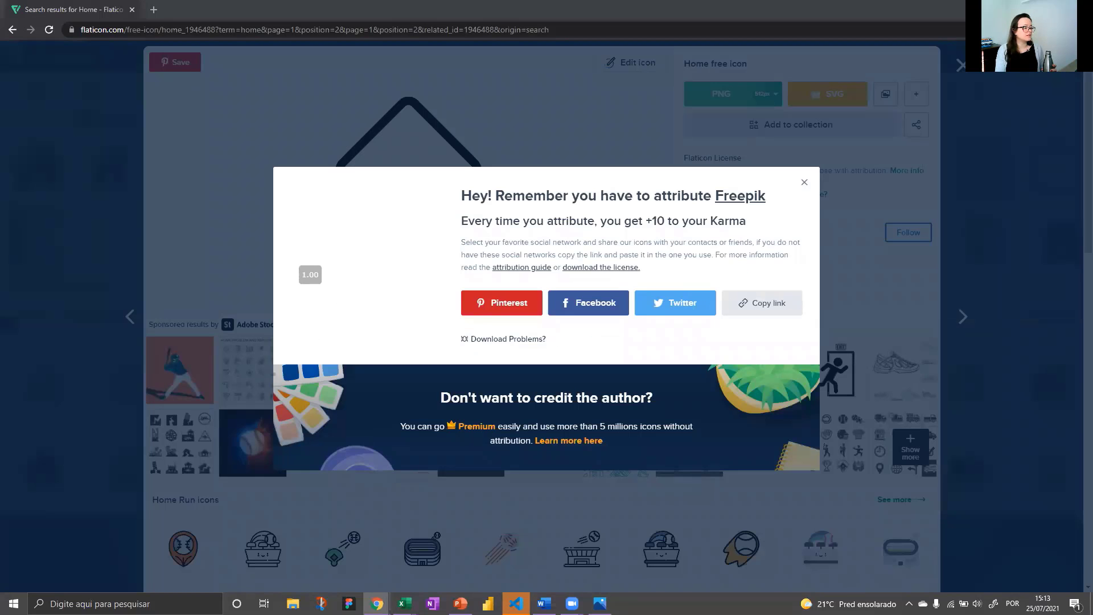
key(alt+Tab)
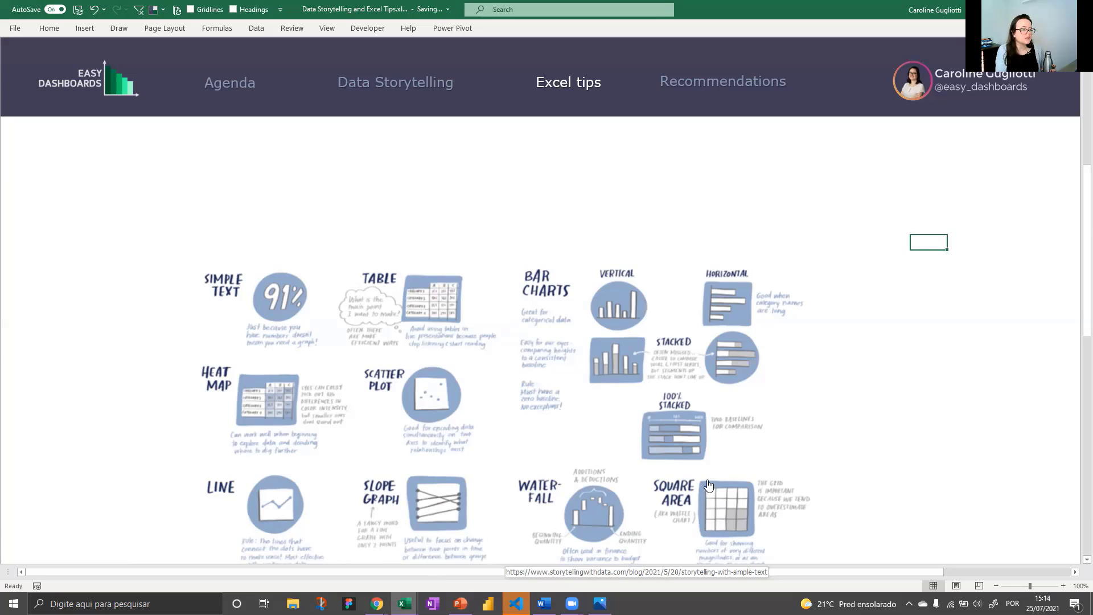
click(991, 486)
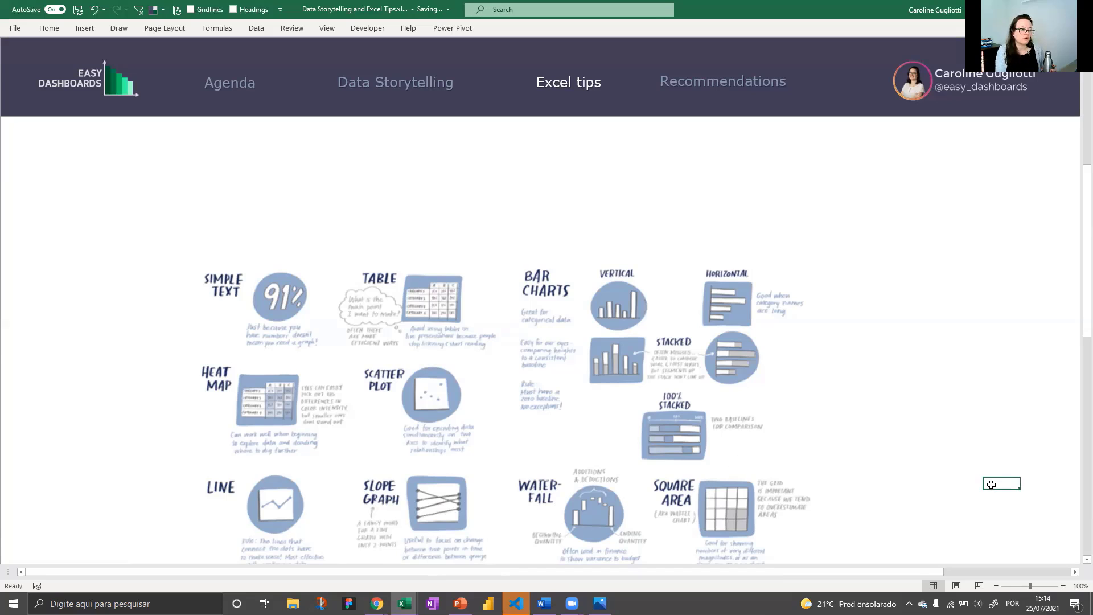
scroll(619, 246, down, 3)
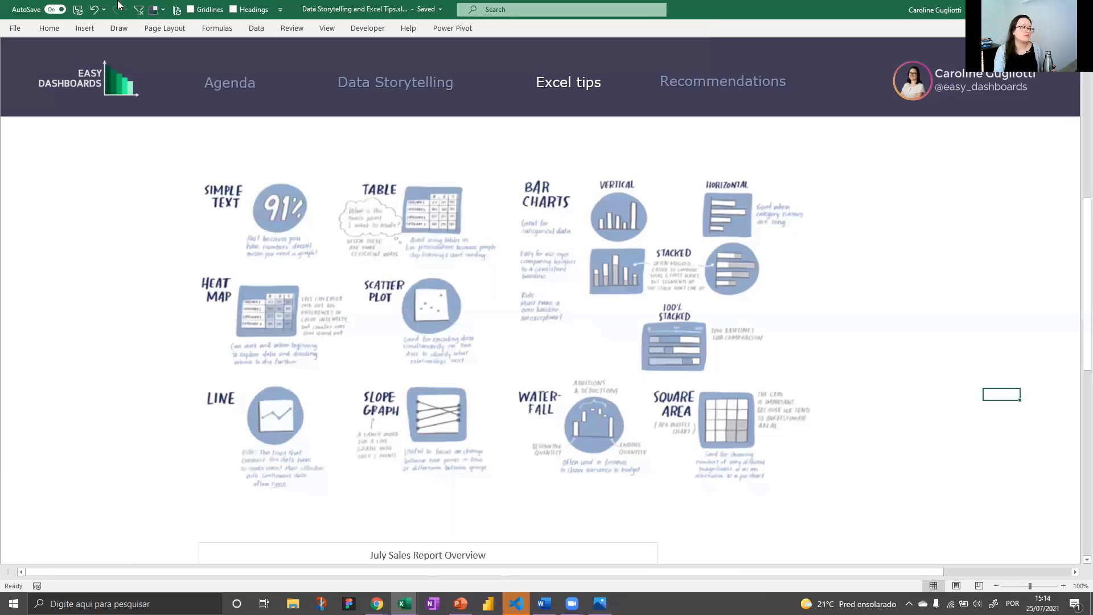
click(993, 270)
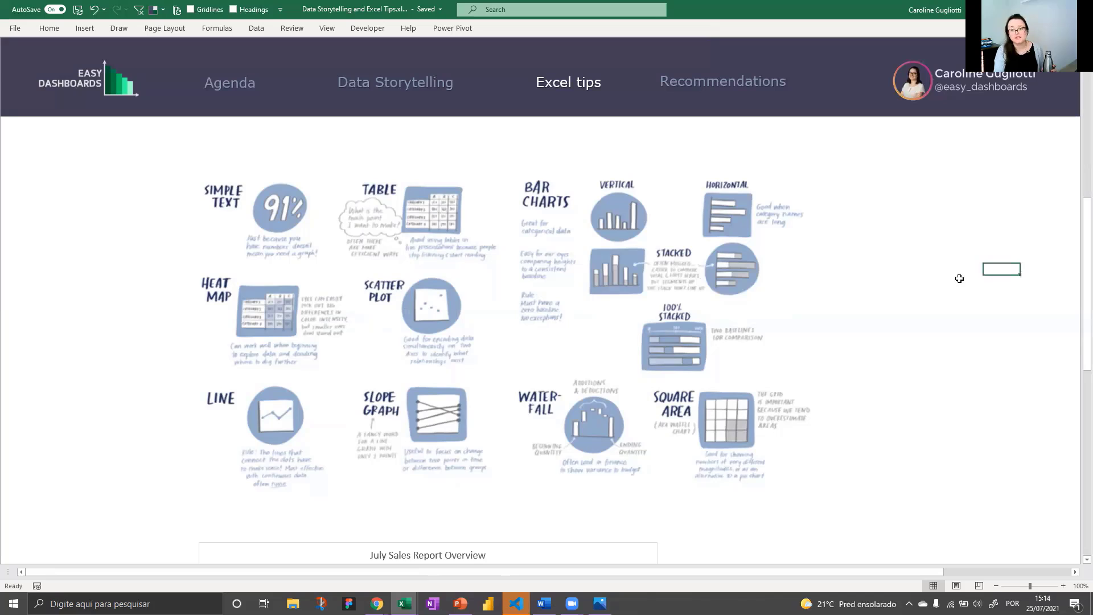
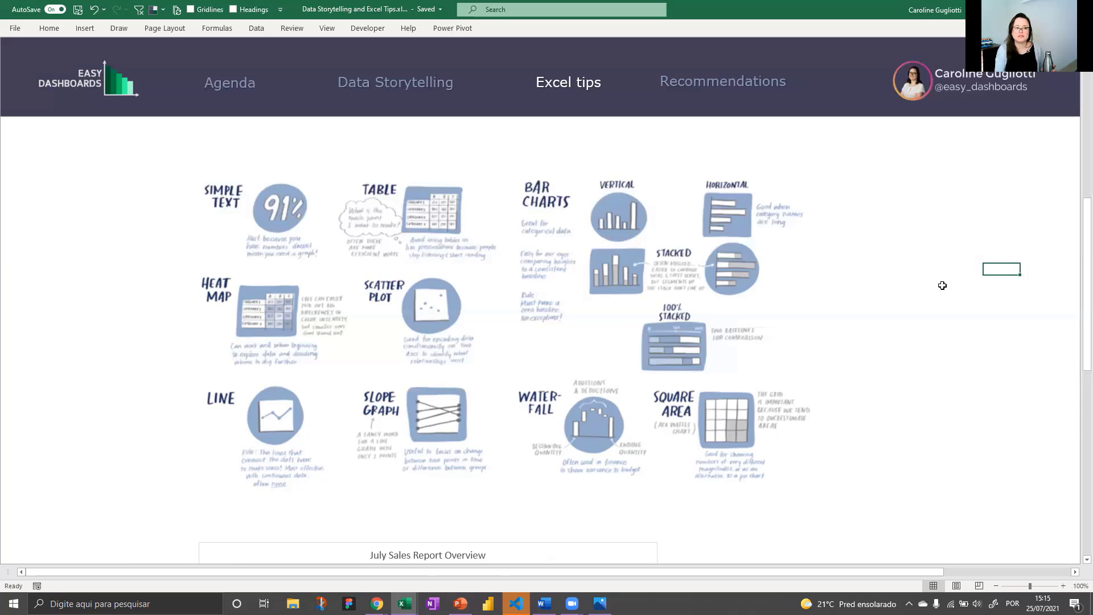
Step: Compare the two July Sales Report Overview charts and inspect the Category and Sales $ table beside the upper one
click(925, 257)
scroll(927, 260, down, 3)
scroll(927, 260, down, 6)
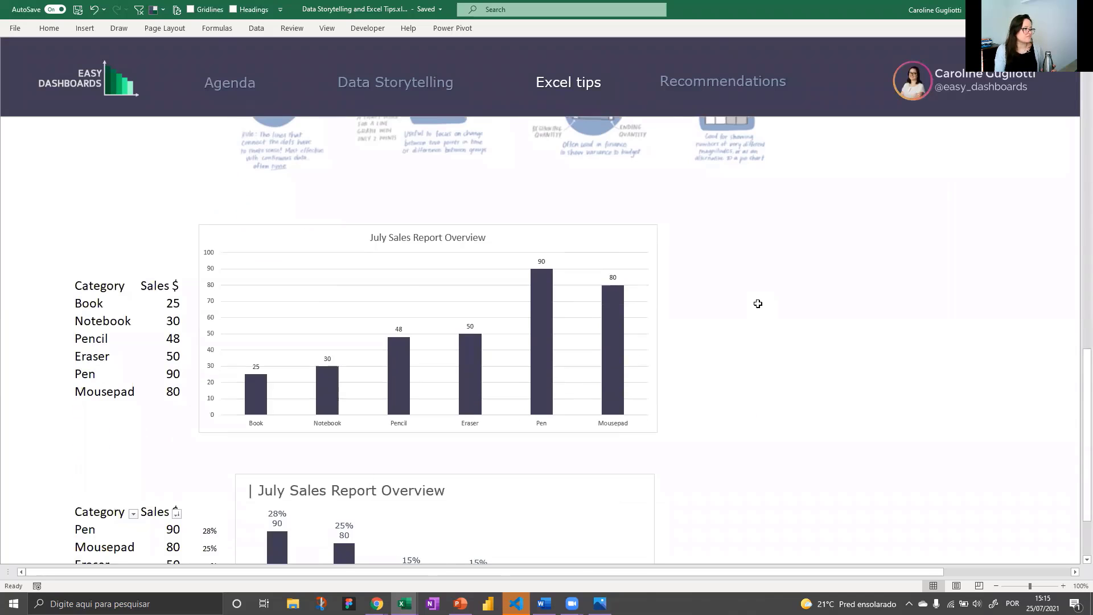
scroll(577, 314, down, 2)
scroll(745, 315, down, 1)
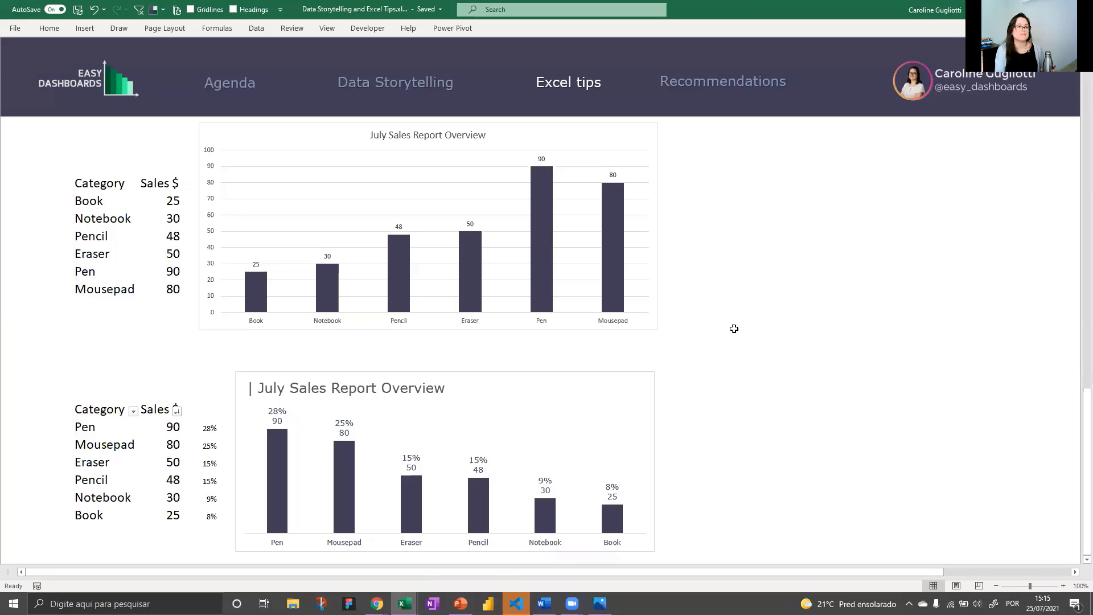
scroll(695, 322, up, 2)
click(228, 195)
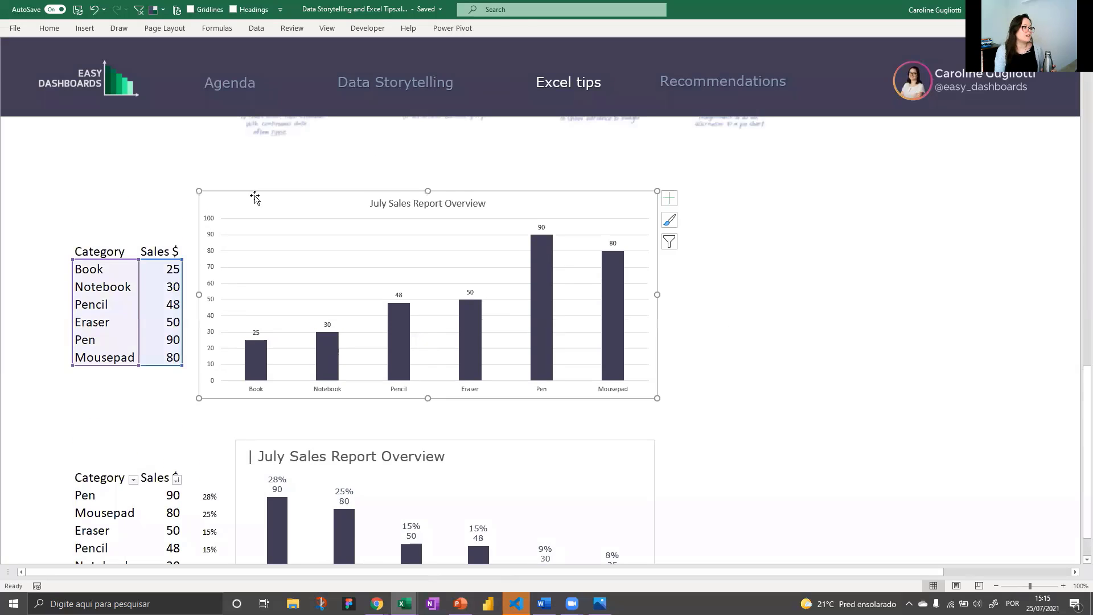
click(133, 272)
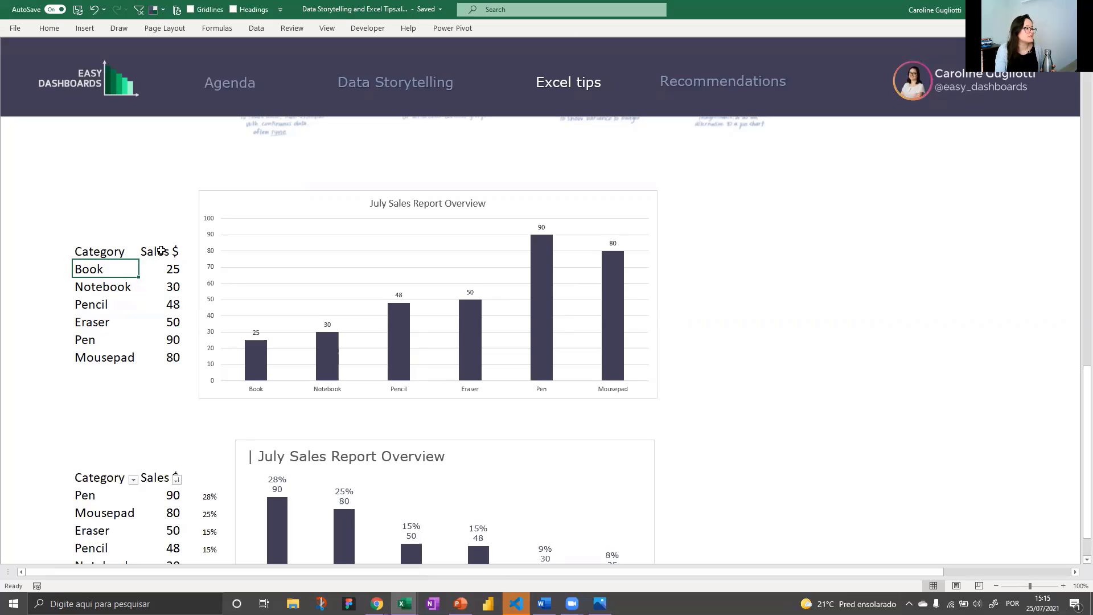
click(148, 266)
click(143, 286)
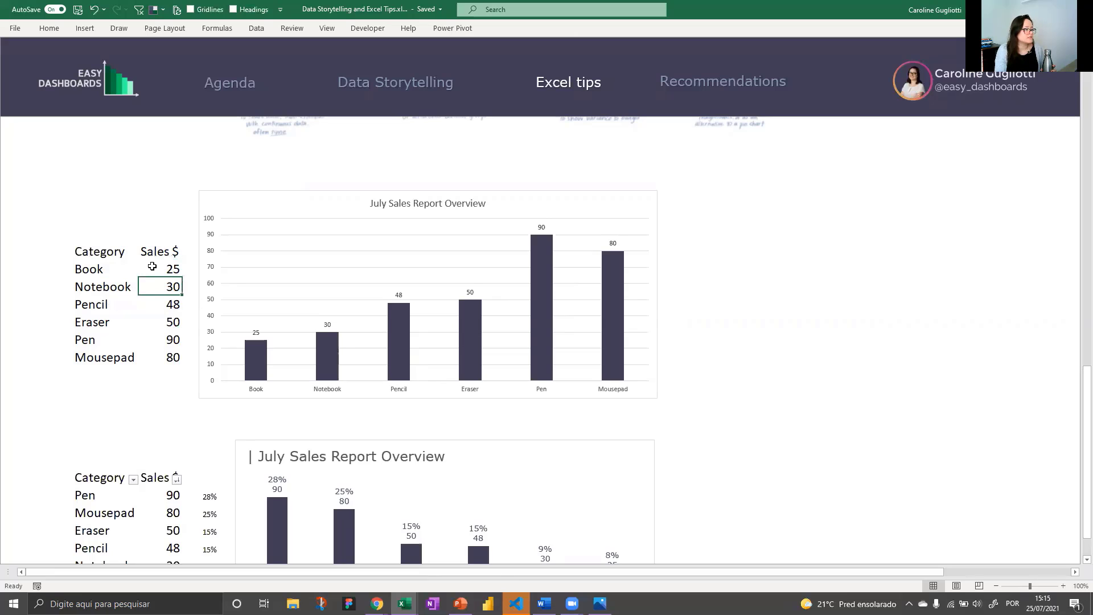
click(152, 266)
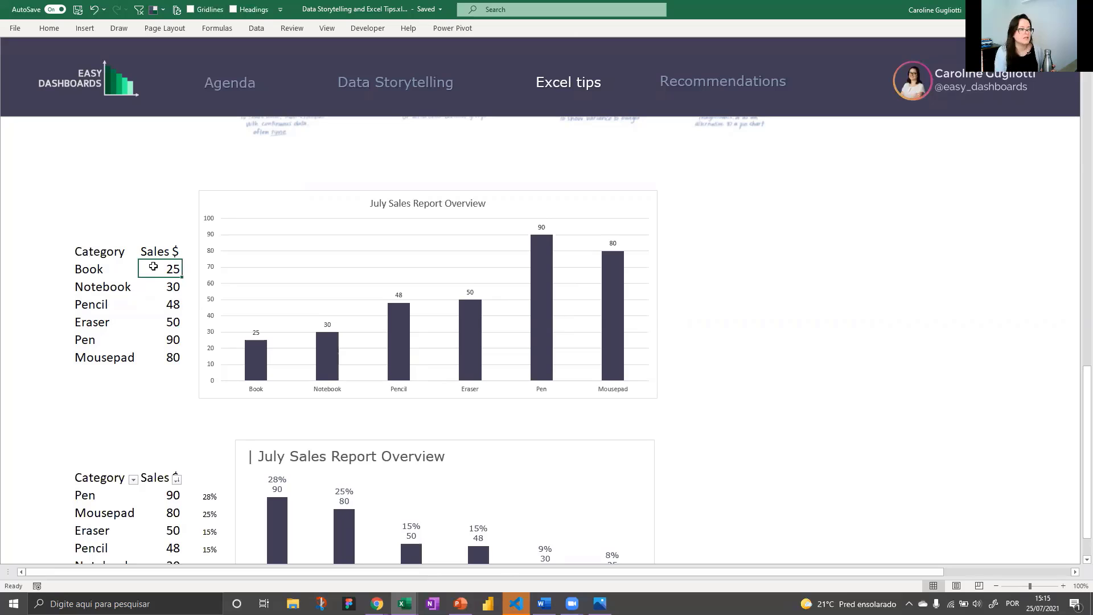
click(395, 195)
drag(395, 197, 647, 205)
key(ctrl+z)
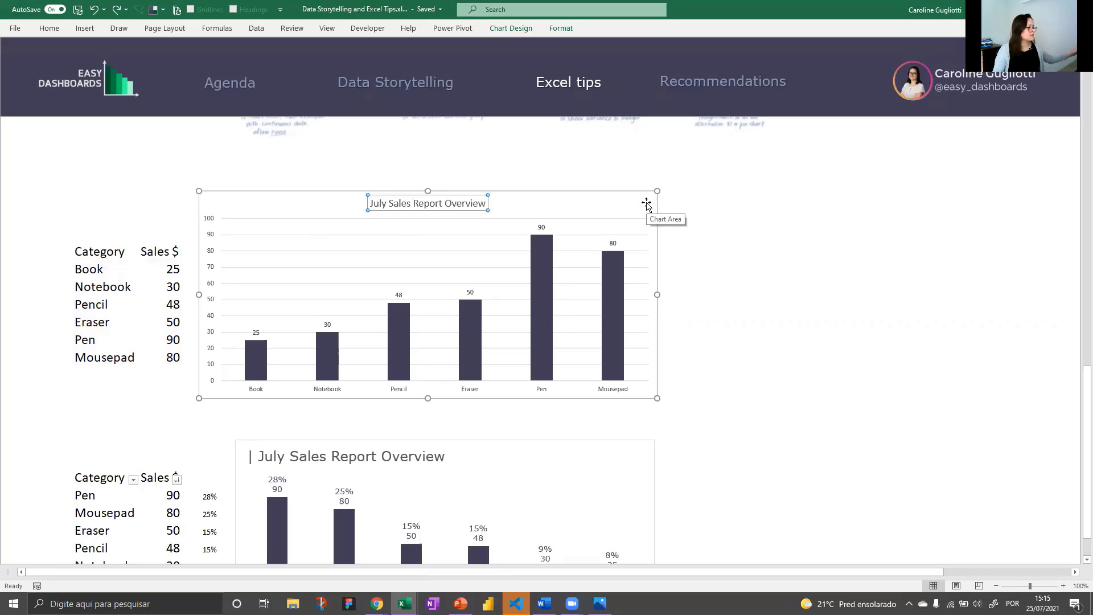
click(714, 248)
Step: Delete the upper July Sales Report Overview chart beside the unsorted table
click(490, 206)
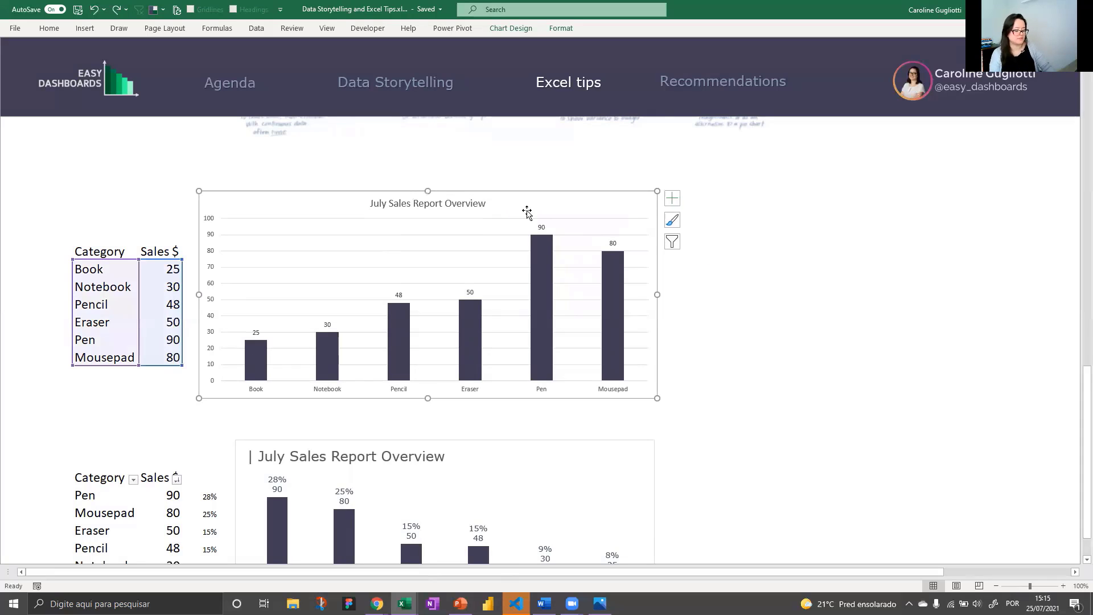
key(Delete)
click(282, 237)
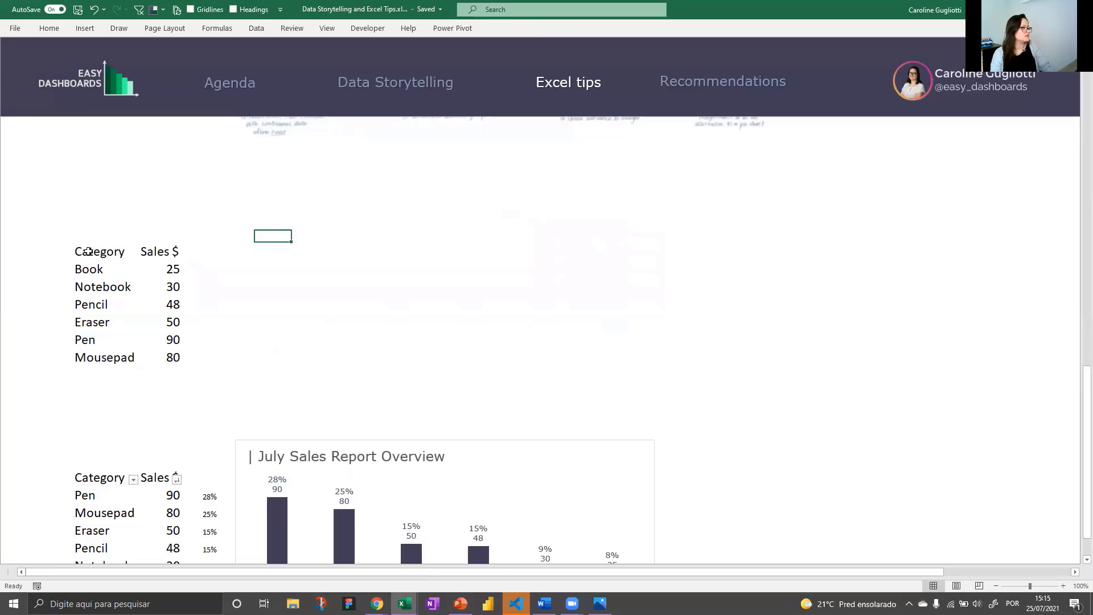
Step: Insert a 2-D clustered column chart from the unsorted Category and Sales $ table
drag(88, 251, 171, 358)
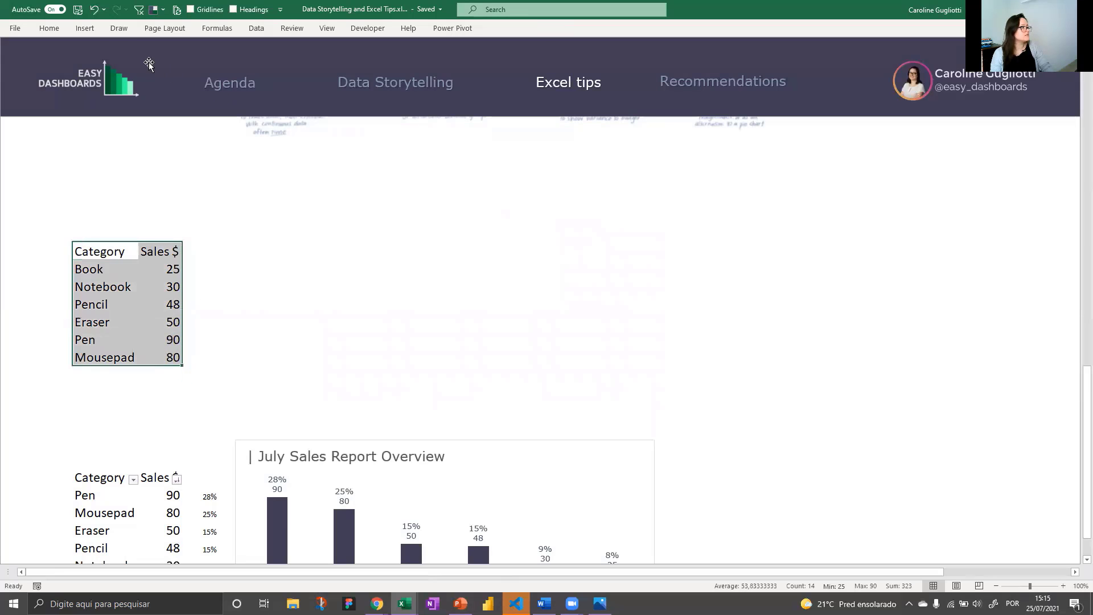
click(87, 29)
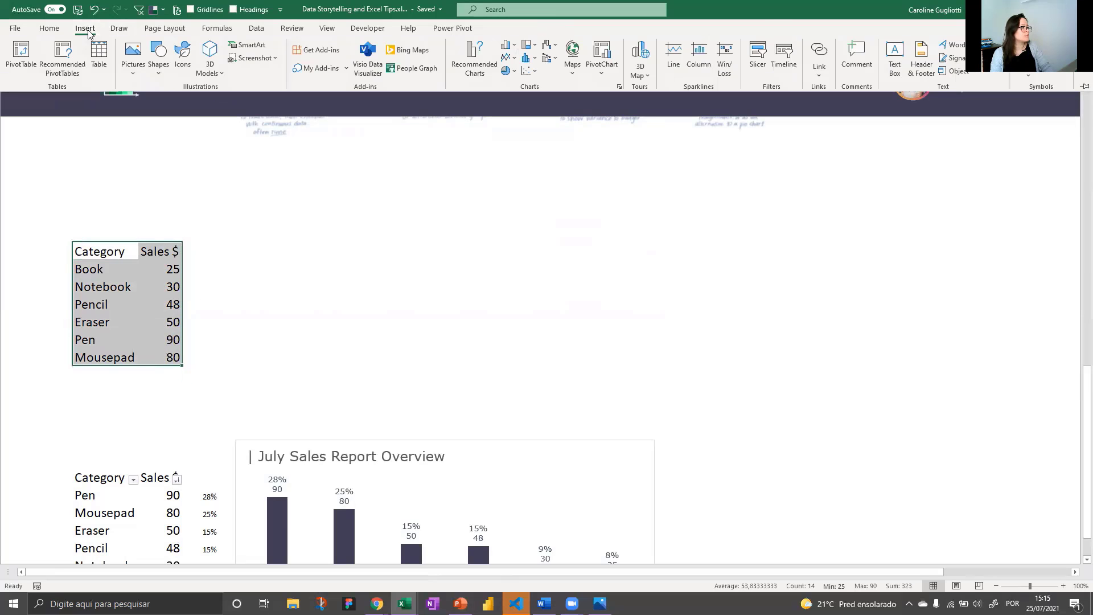
click(508, 45)
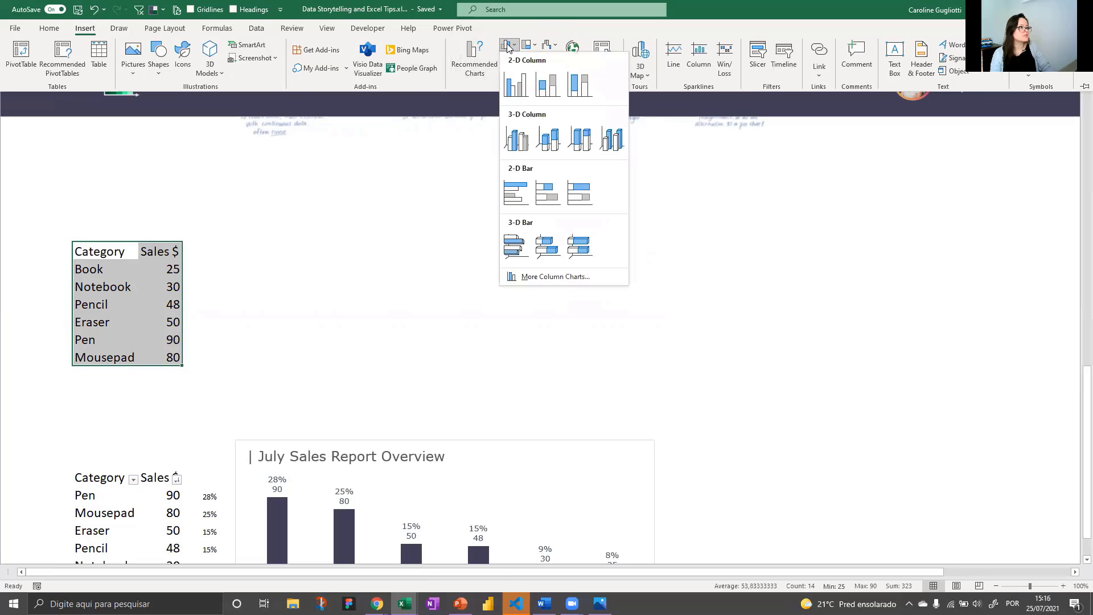
click(522, 91)
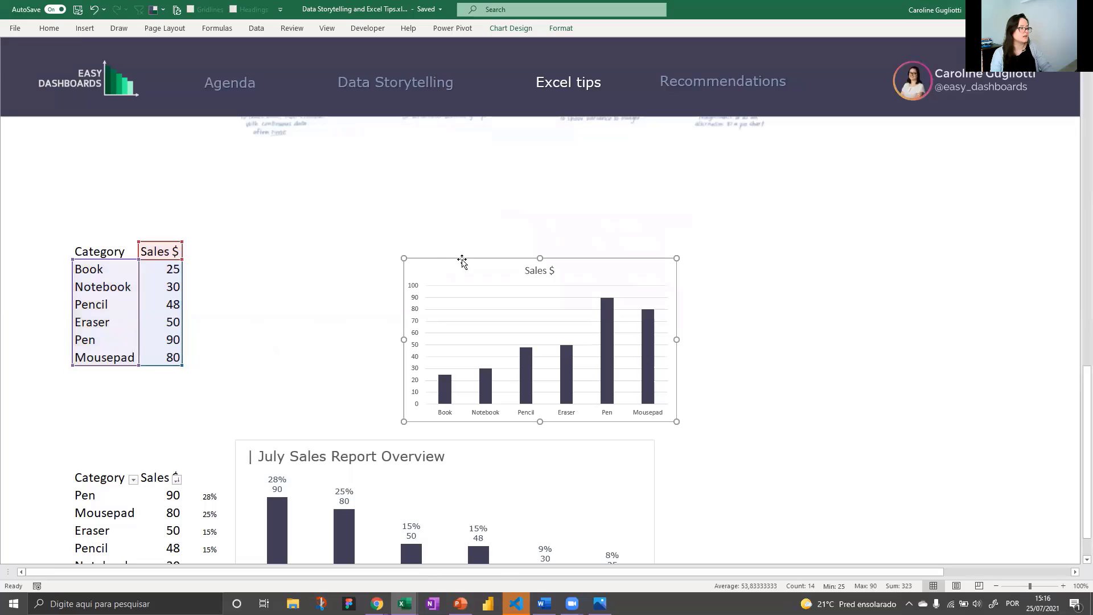
Step: Place the new Sales $ chart beside the unsorted table and widen it to slightly beyond the lower chart's right edge
drag(464, 194, 258, 212)
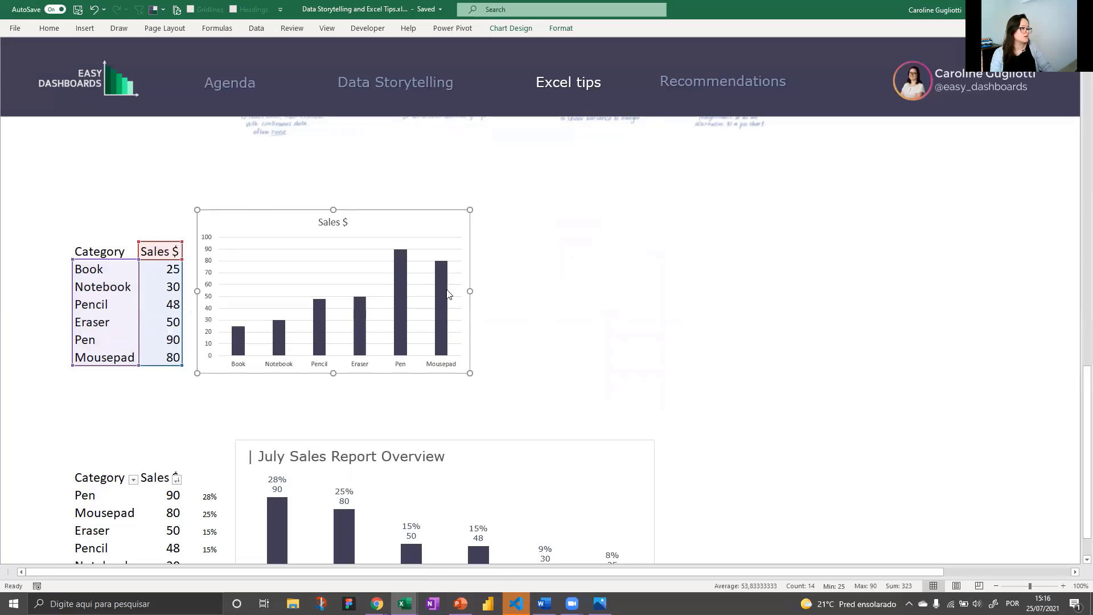
drag(469, 291, 698, 334)
click(771, 333)
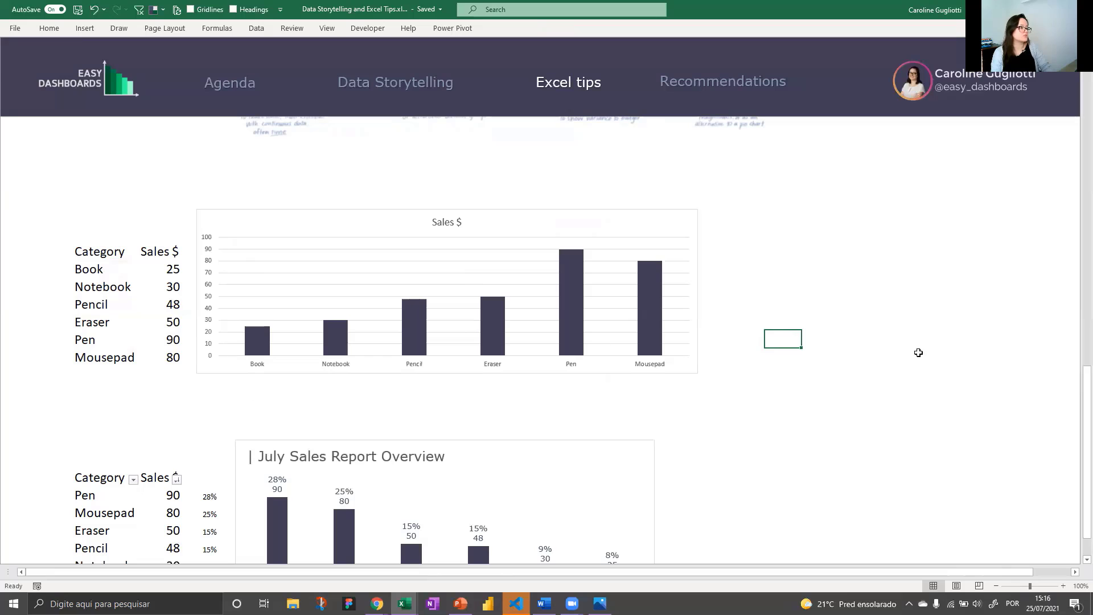
click(870, 325)
Step: Compare the default Sales $ chart with the formatted July Sales Report Overview chart below it
scroll(857, 299, down, 3)
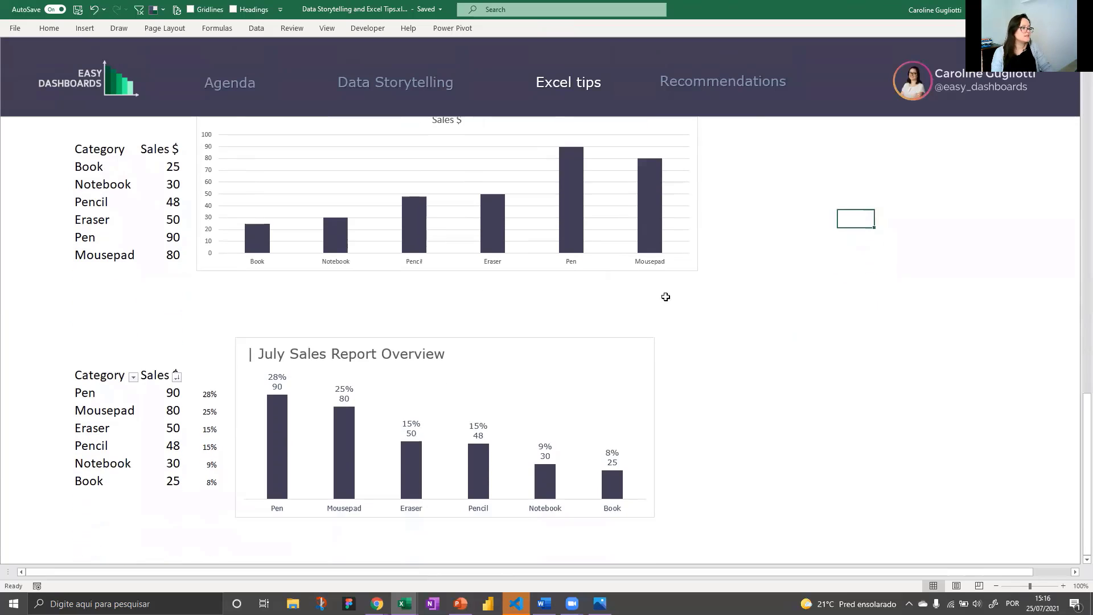
scroll(737, 309, up, 3)
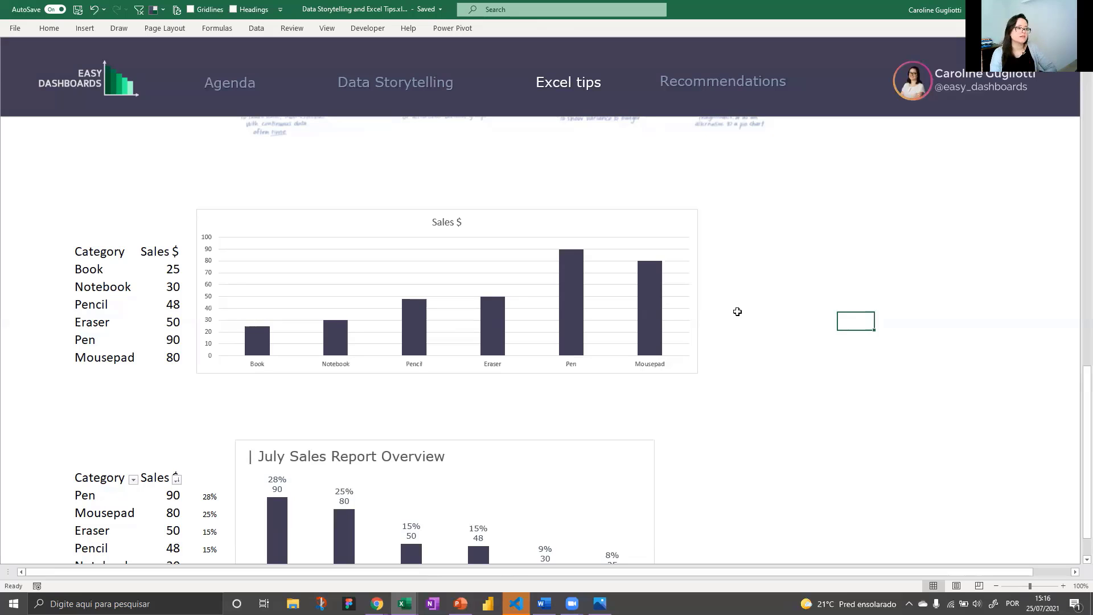
scroll(737, 311, down, 2)
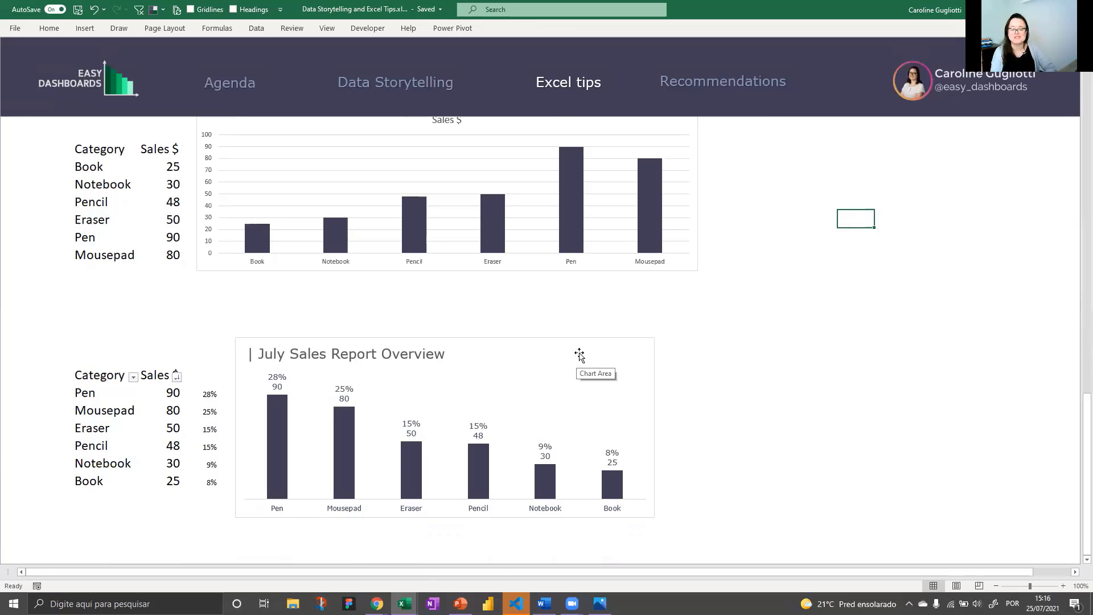
scroll(579, 354, up, 1)
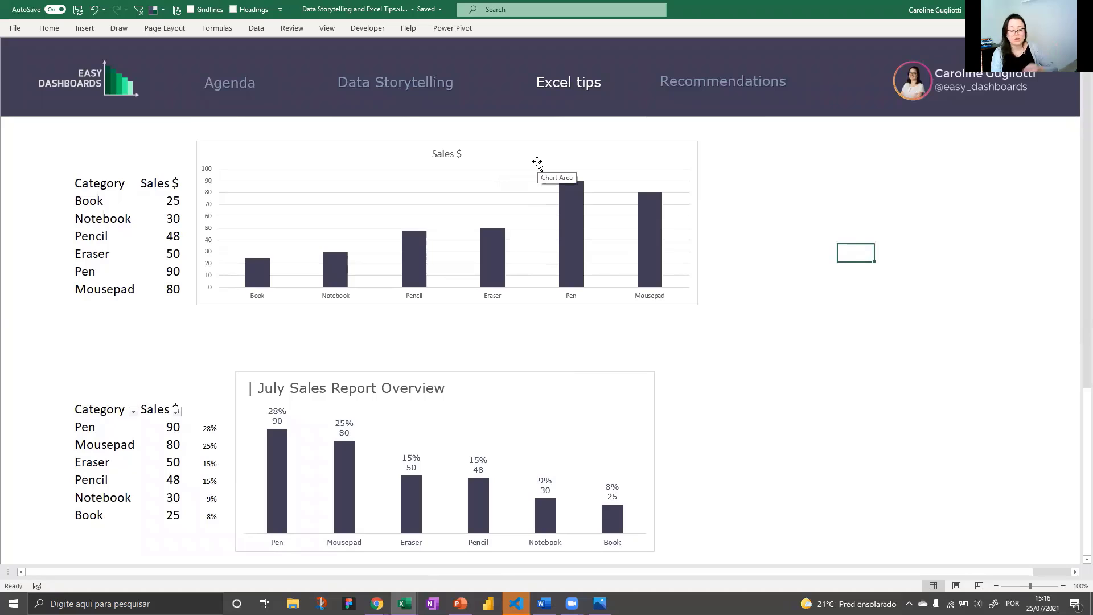
scroll(595, 270, down, 1)
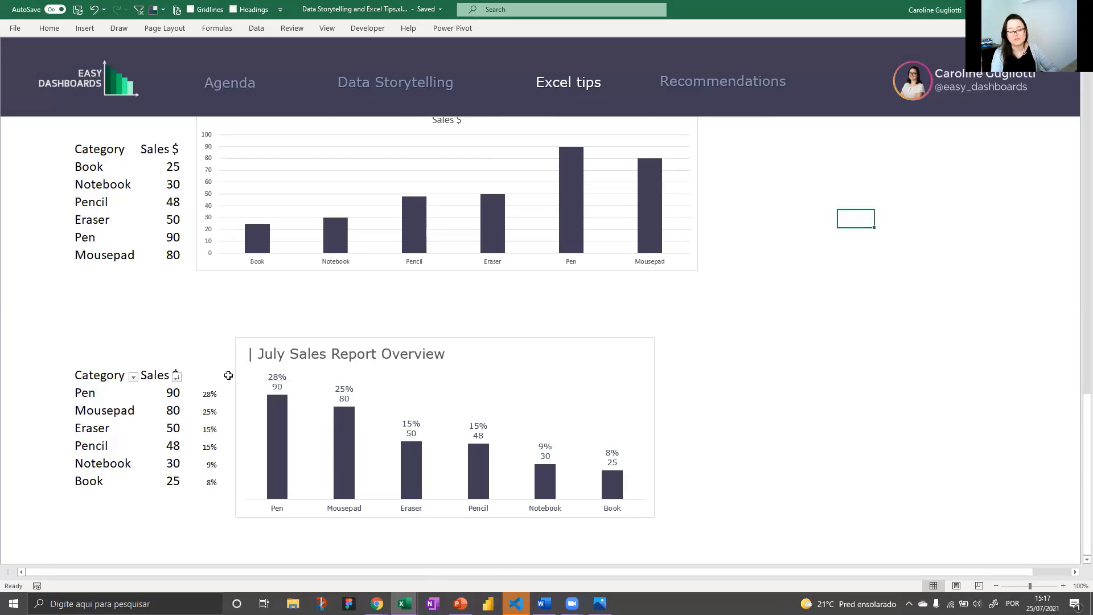
Step: Examine the sort options of the lower table's Sales $ column and the order of the bars in its chart
click(169, 380)
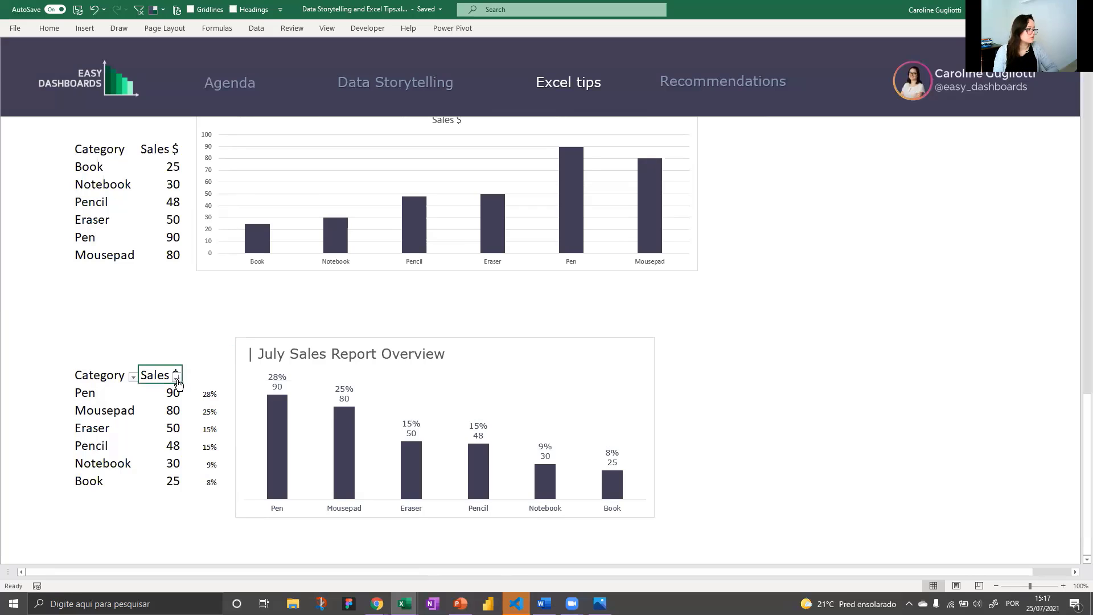
click(177, 378)
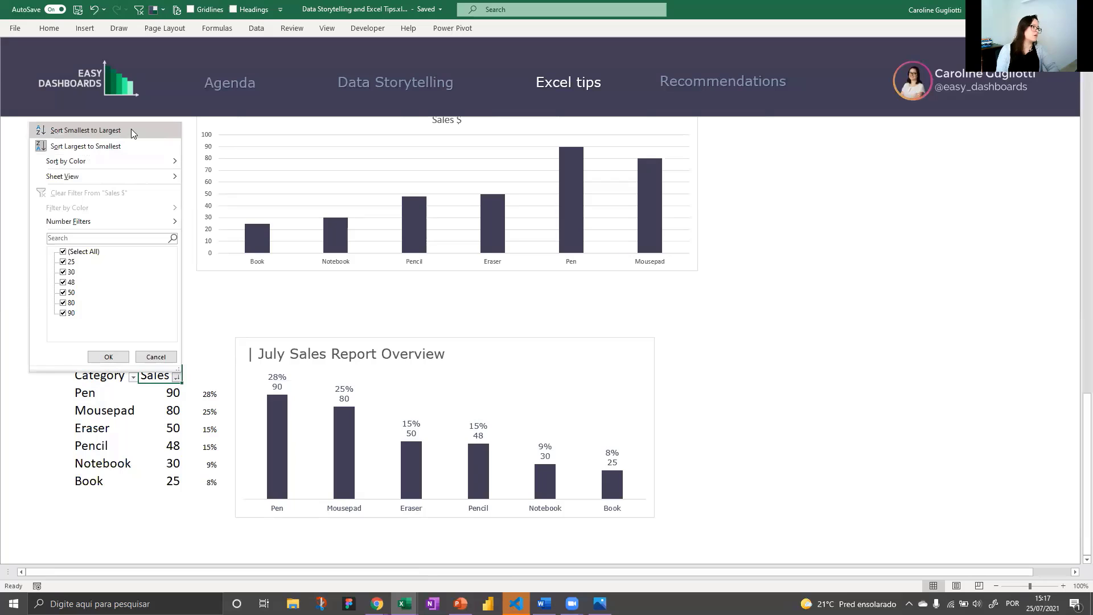
click(86, 130)
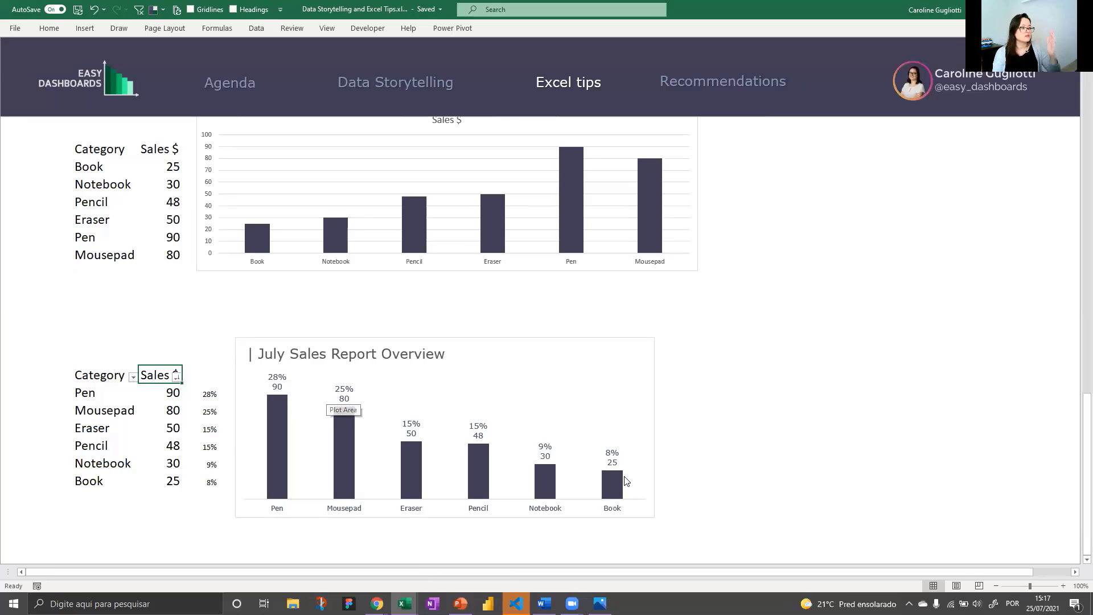
mouse_move(619, 484)
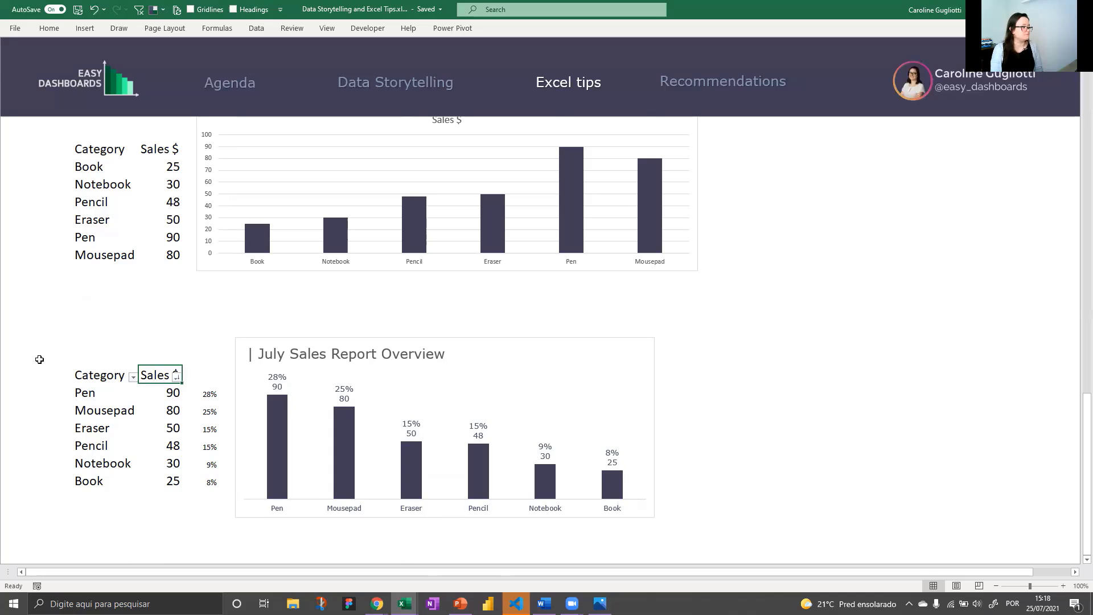
click(272, 345)
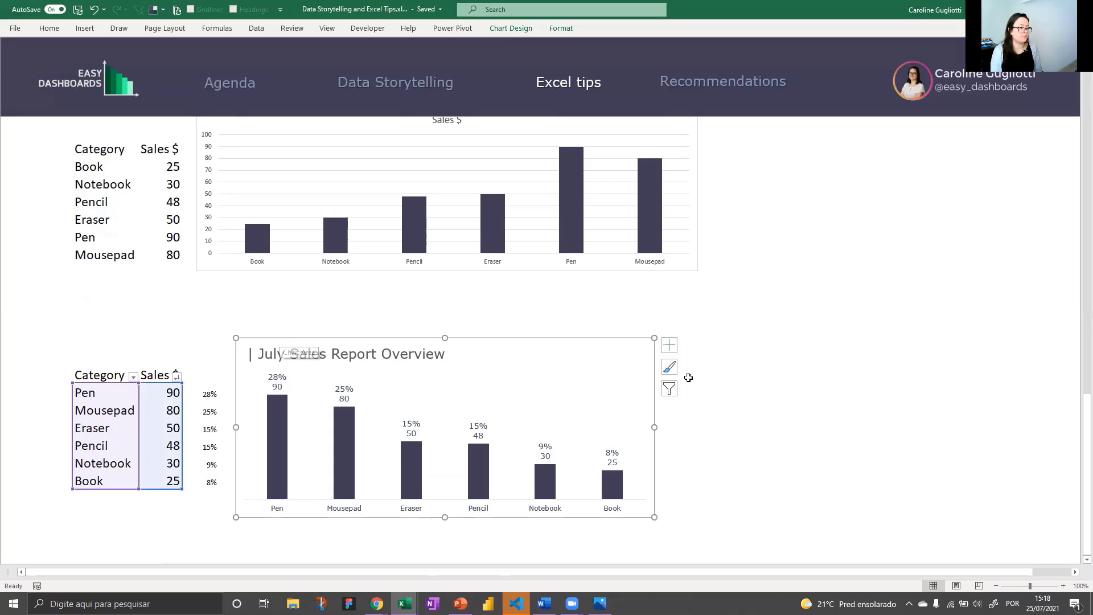
click(746, 374)
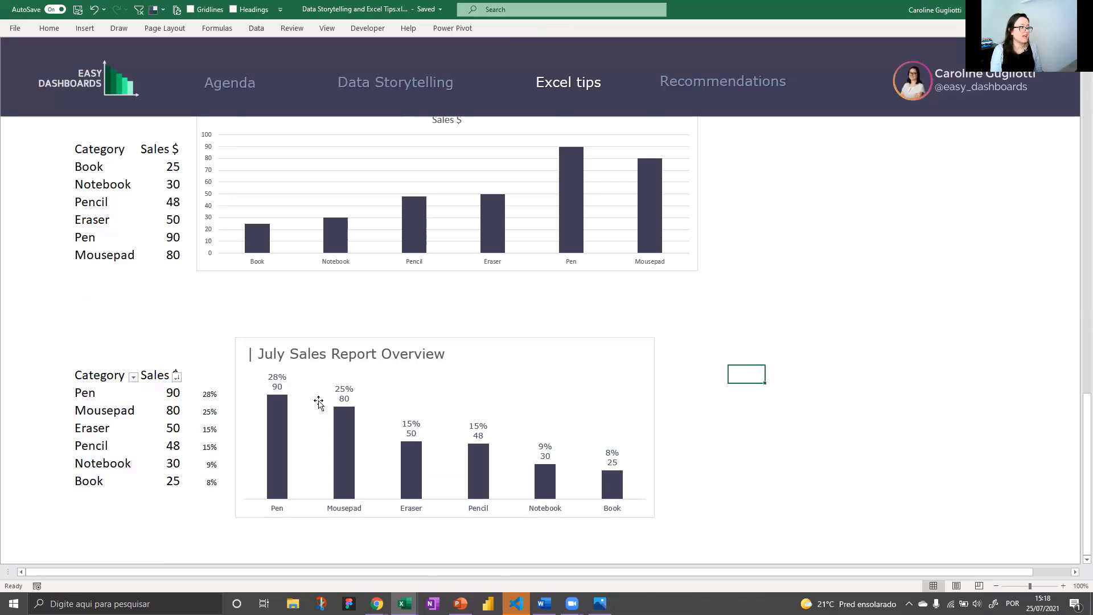
Step: Inspect the percentage-of-total formula for Pen and the other percentage cells beside the sorted table
click(208, 393)
key(F2)
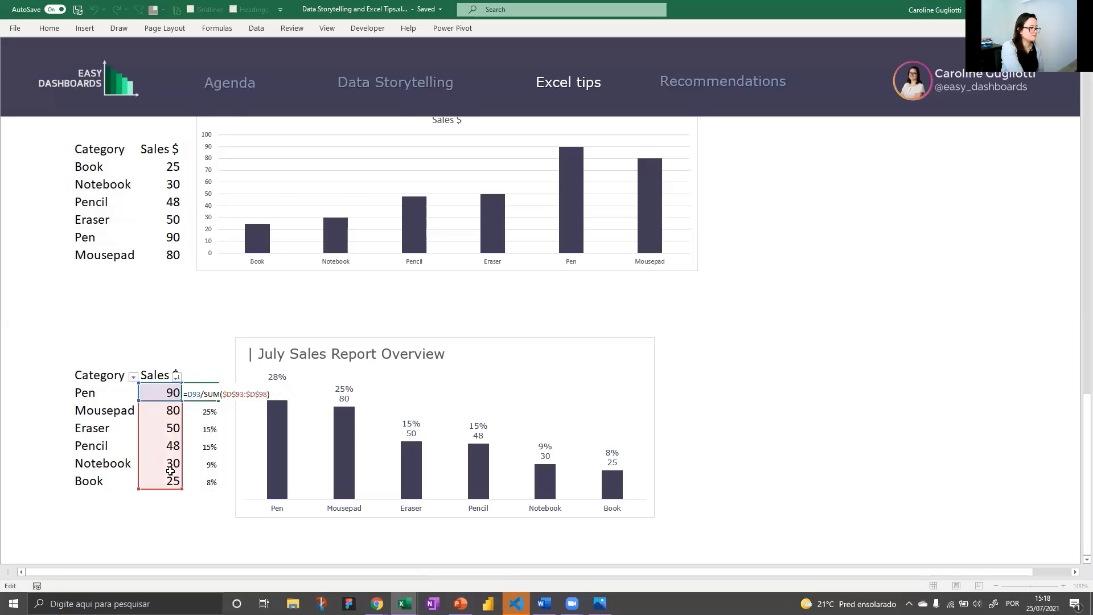
key(ctrl+Return)
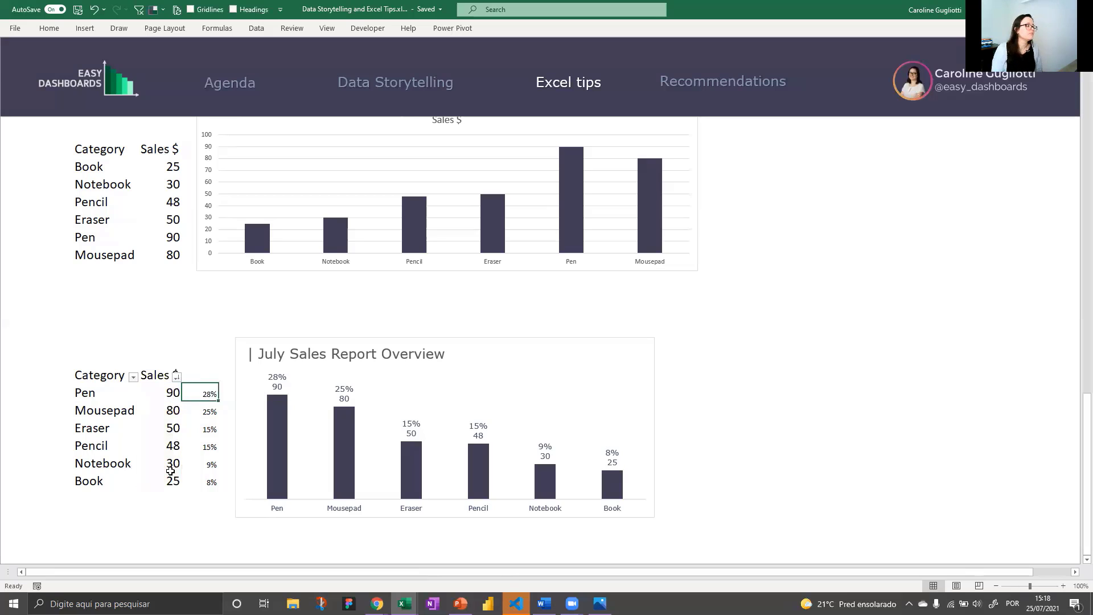
click(199, 411)
click(203, 444)
click(202, 481)
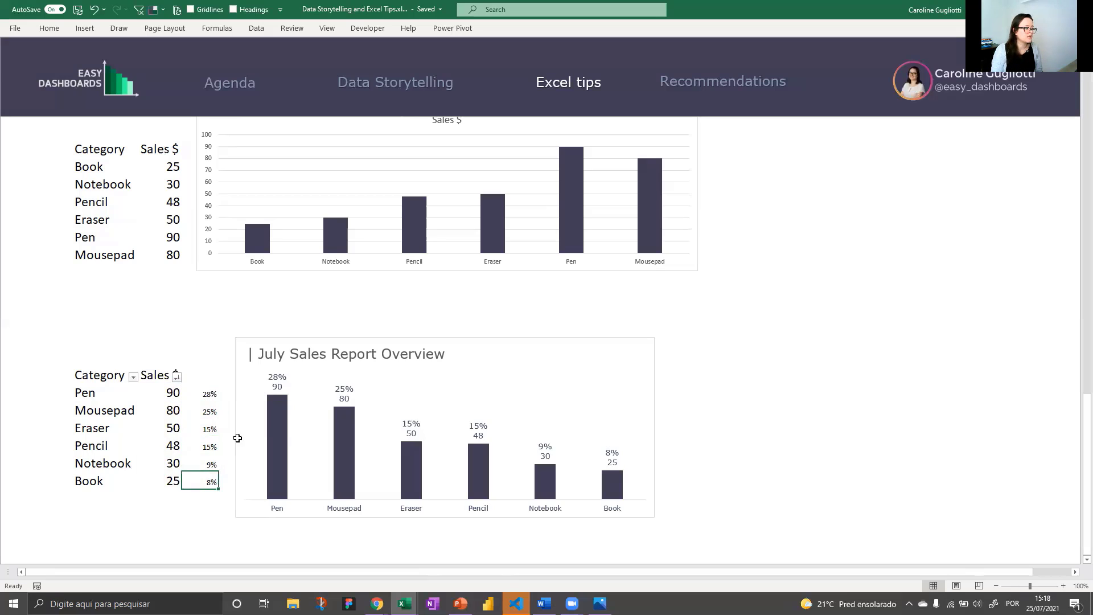
Step: Examine the data labels combining percentage and sales value in the July Sales Report Overview chart
click(273, 384)
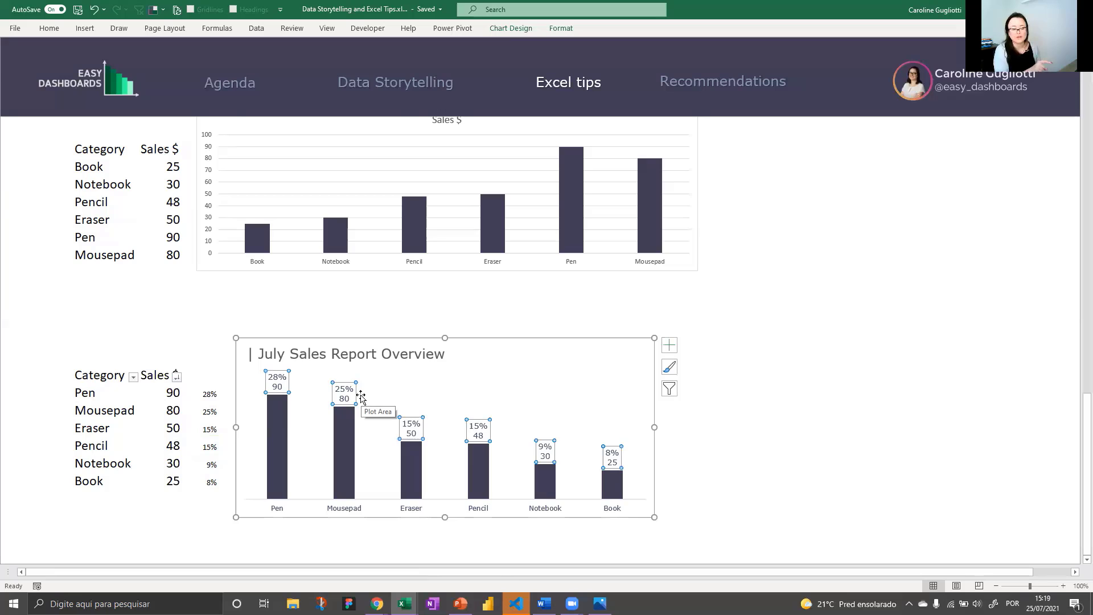
click(772, 481)
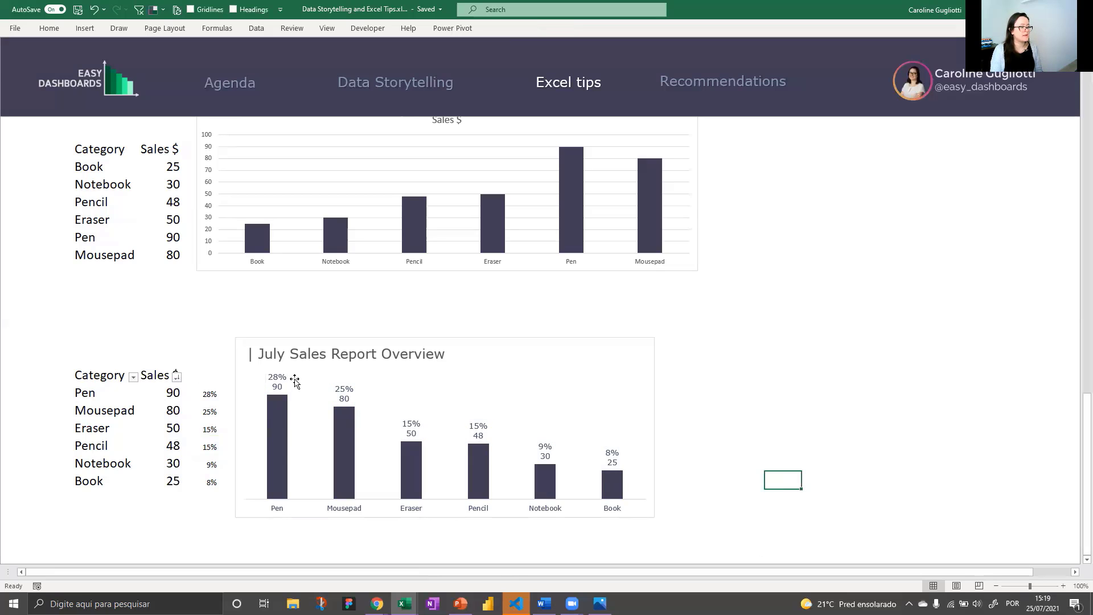
mouse_move(288, 422)
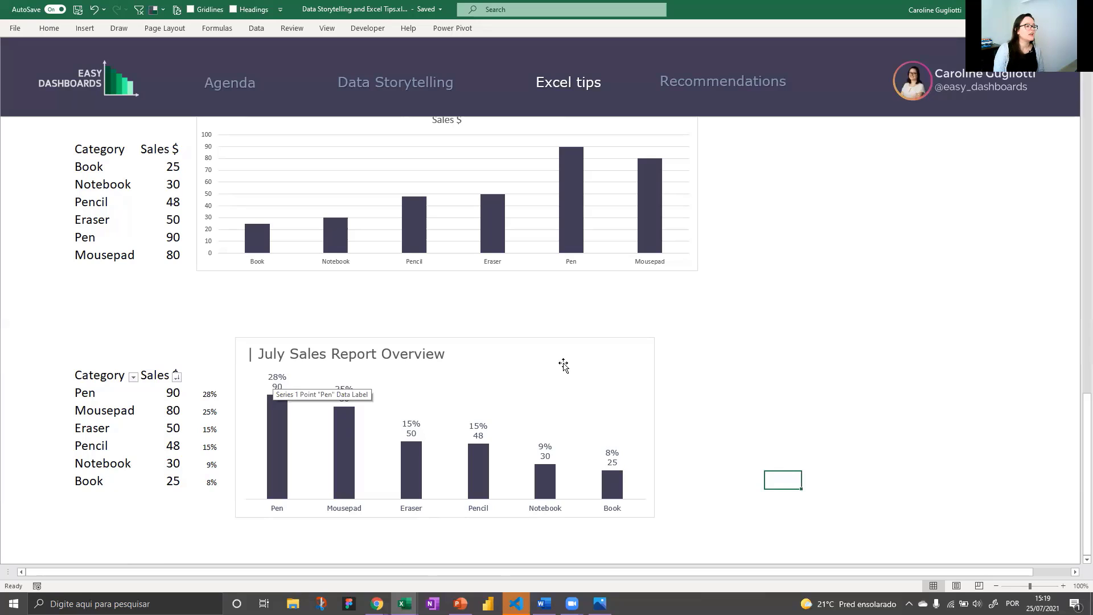
click(709, 361)
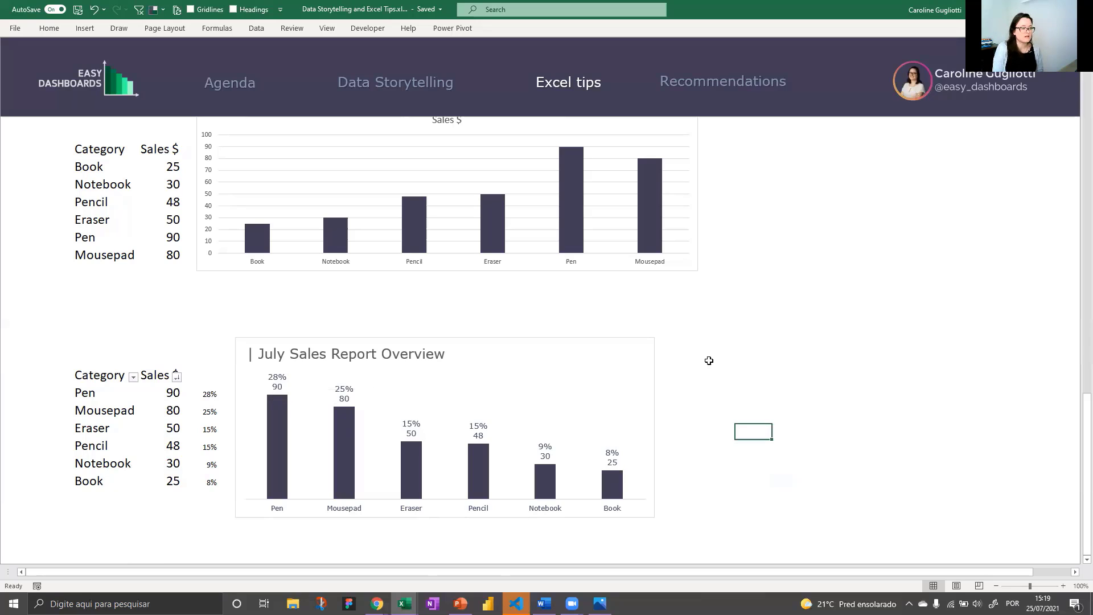
click(579, 357)
click(876, 359)
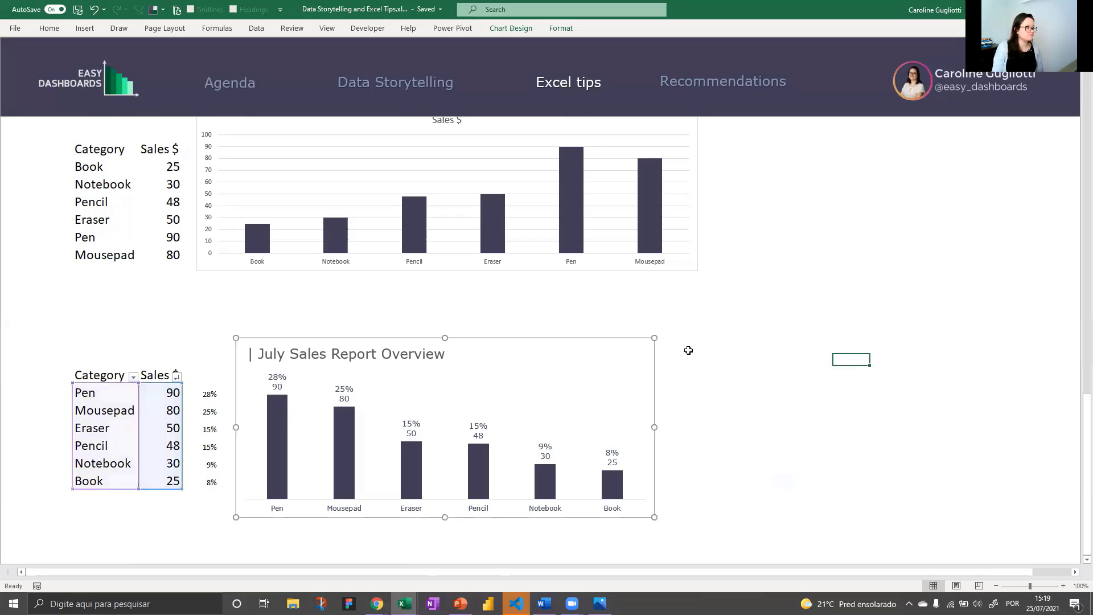
Step: Copy the unsorted Category and Sales $ table into the empty area below the sorted table
scroll(701, 349, down, 2)
click(855, 347)
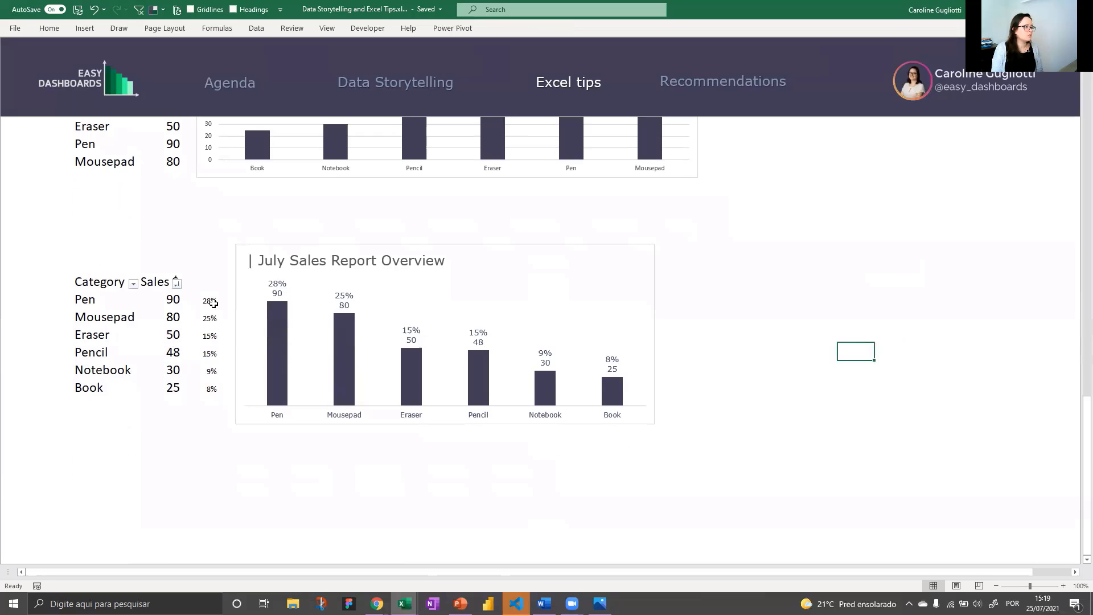
click(148, 281)
scroll(138, 262, up, 2)
drag(140, 149, 177, 257)
key(ctrl+c)
scroll(83, 410, down, 4)
click(83, 411)
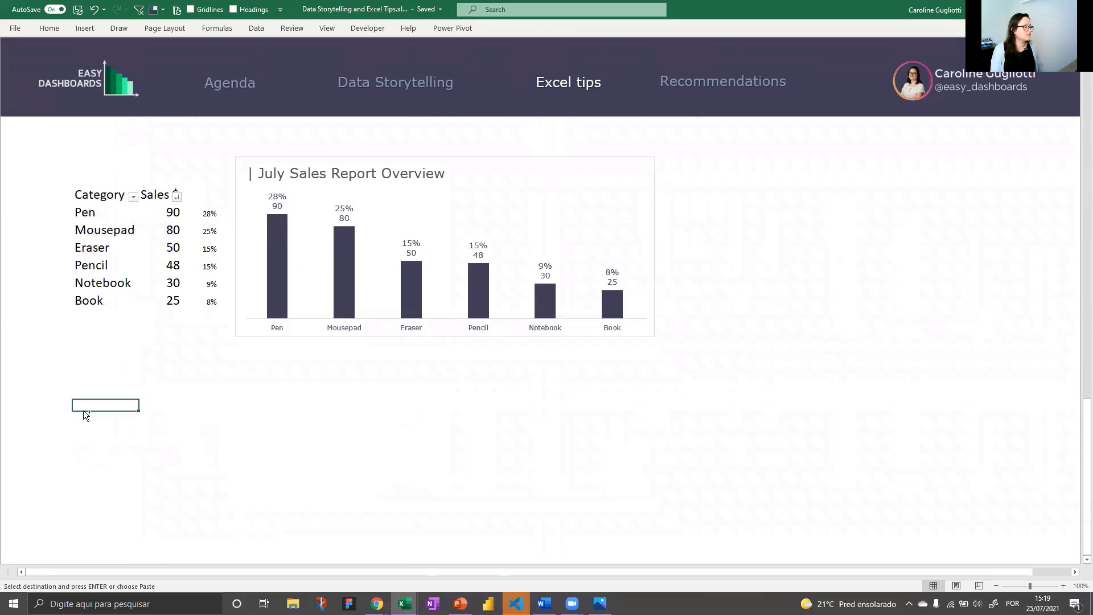
key(ctrl+v)
click(264, 436)
drag(110, 413, 172, 410)
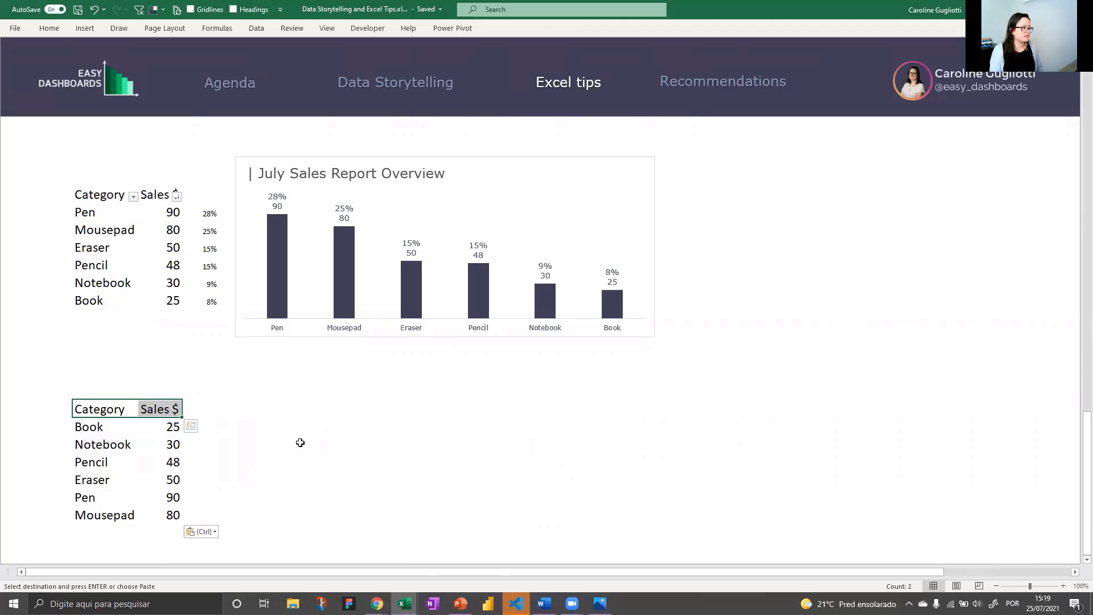
key(Escape)
click(158, 408)
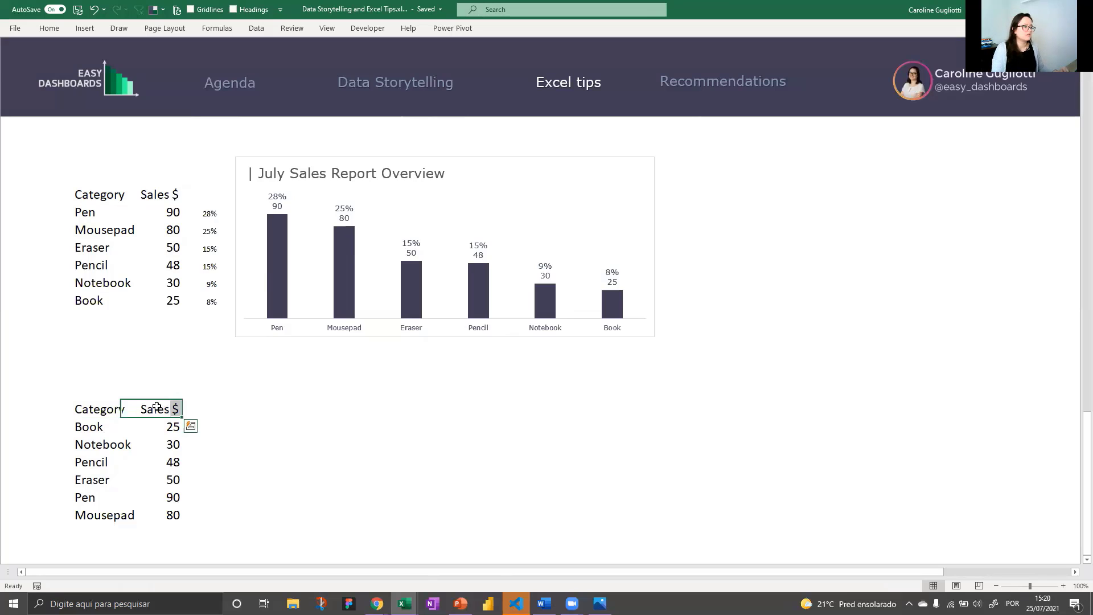
drag(122, 409, 153, 408)
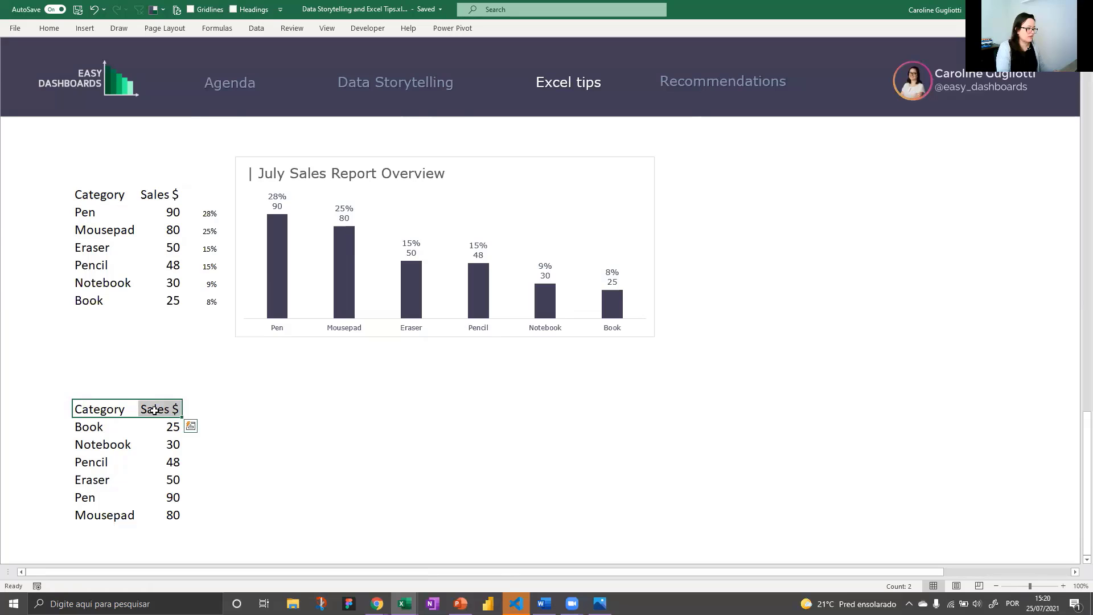
key(ctrl+k)
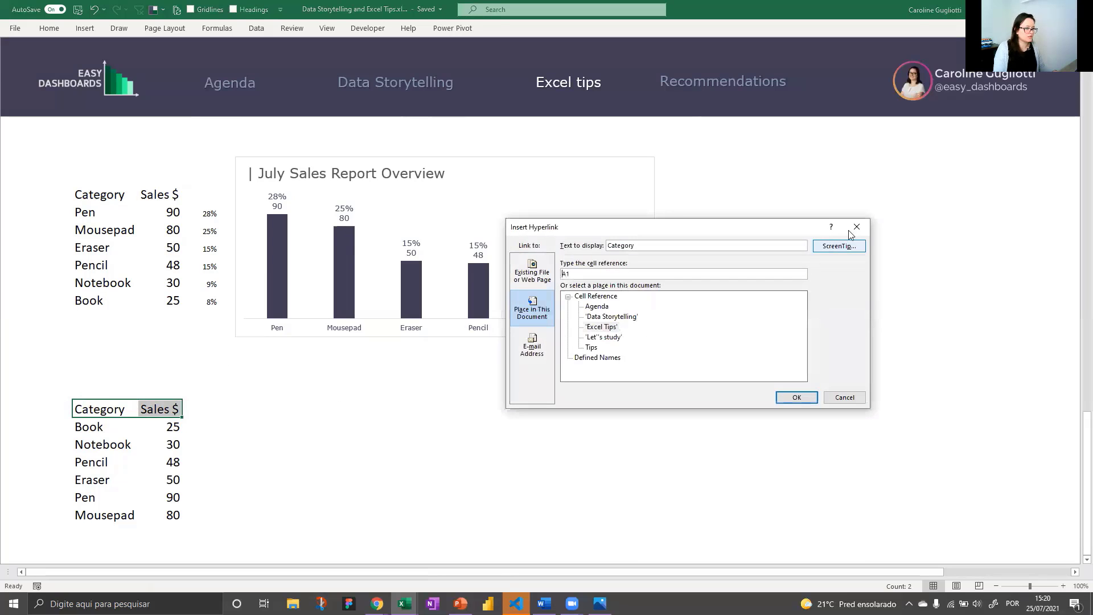
key(Escape)
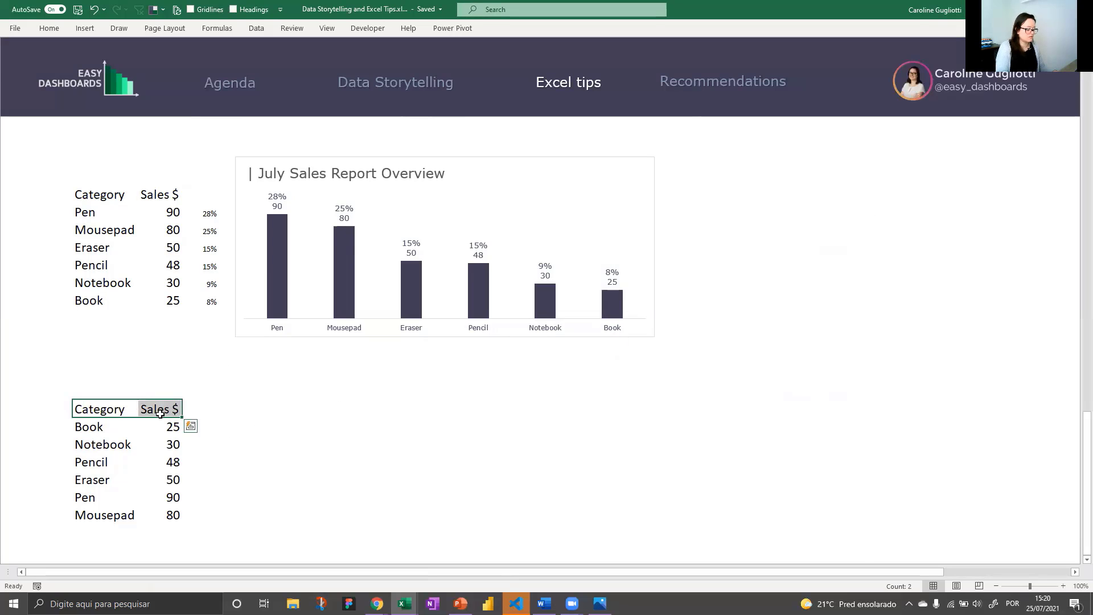
key(ctrl+t)
key(Escape)
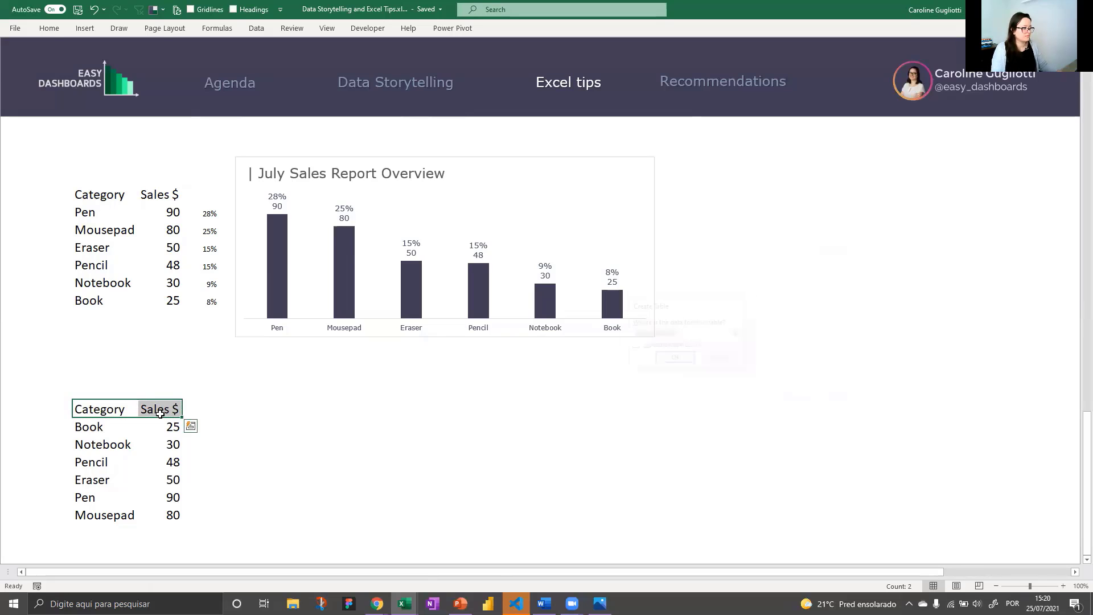
Step: Try toggling filter buttons on the copied table's Category and Sales $ headers, and undo the change
click(236, 426)
click(116, 405)
drag(143, 410, 112, 406)
key(ctrl+shift+l)
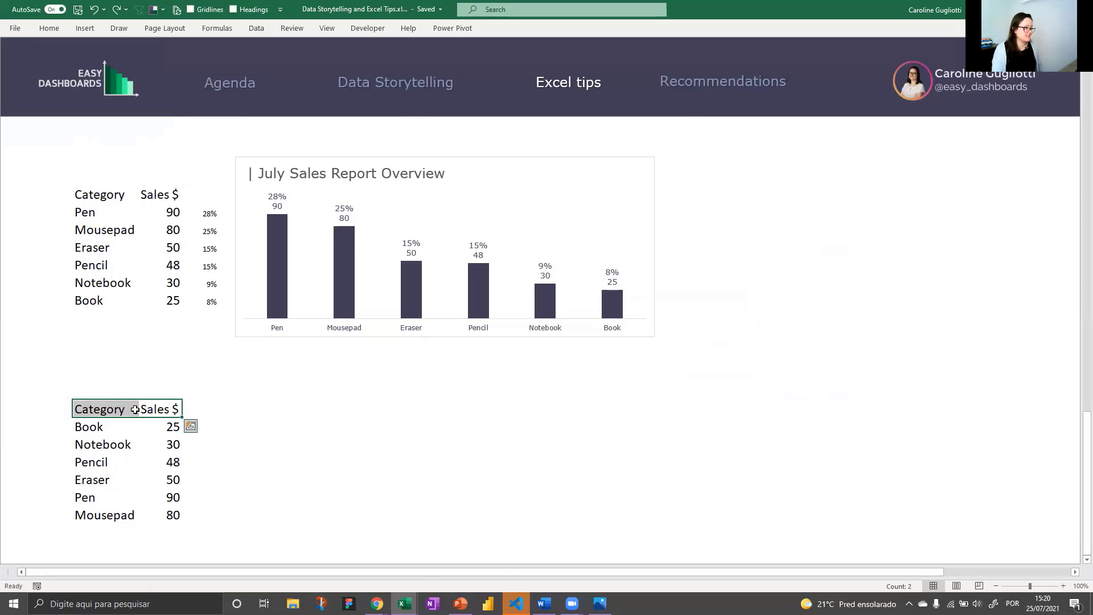
key(ctrl+z)
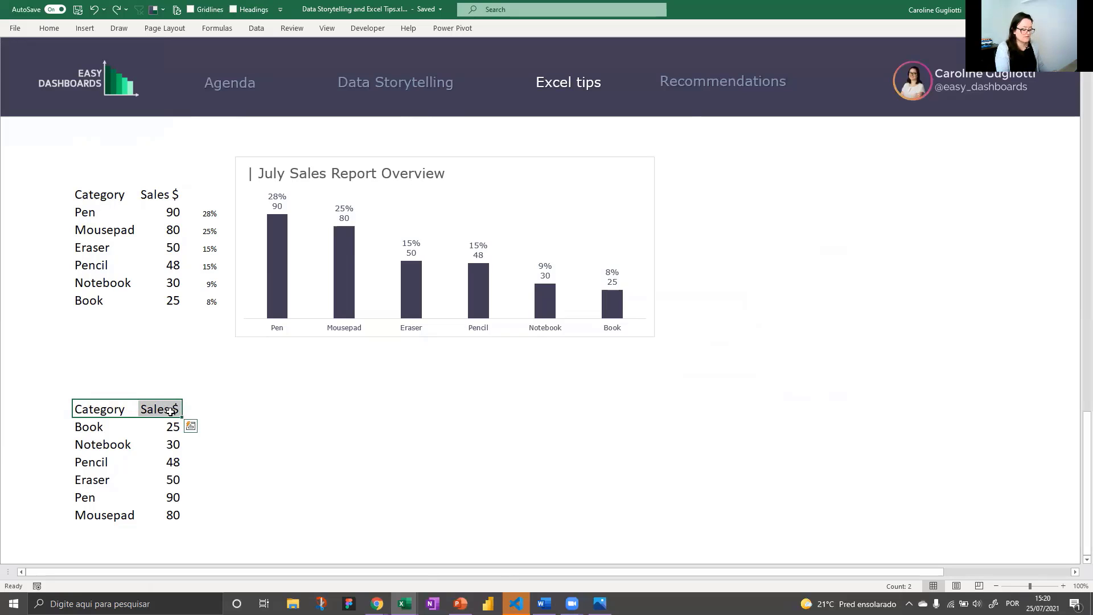
key(ctrl+y)
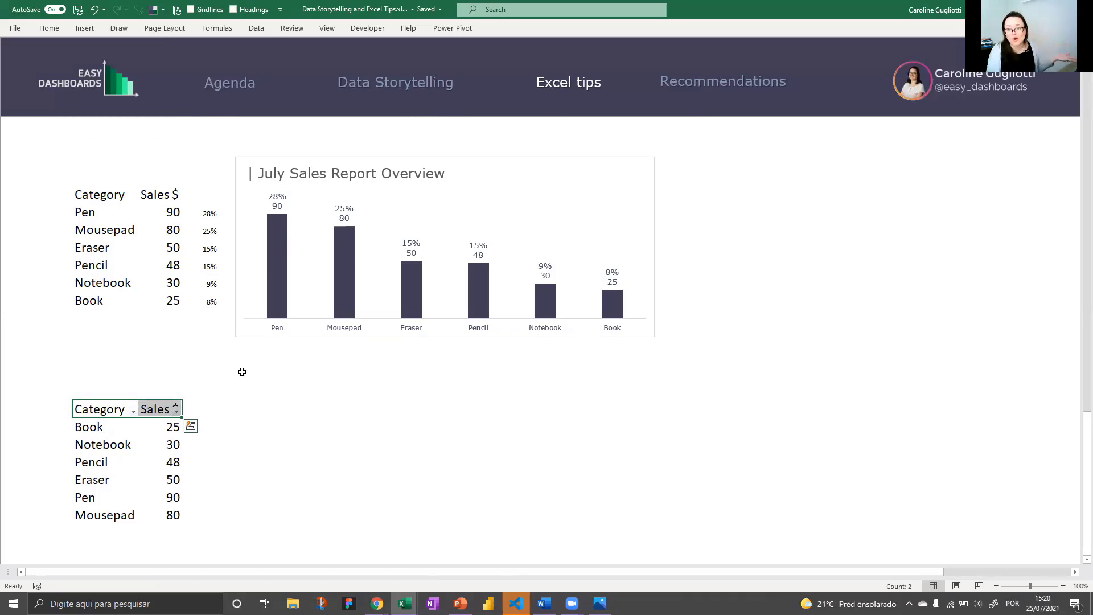
click(294, 407)
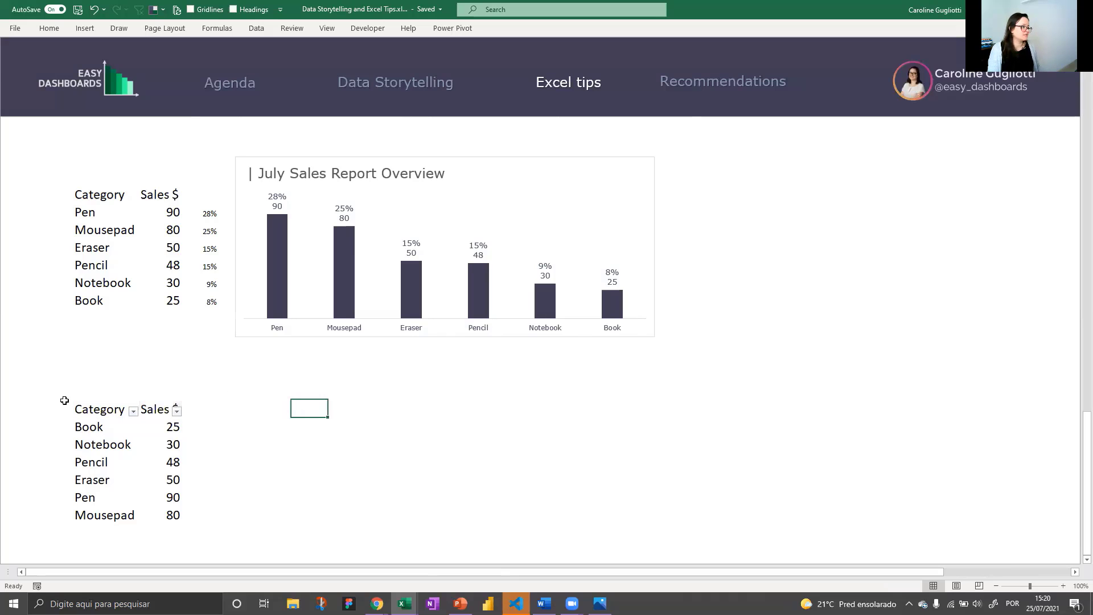
key(ctrl+z)
Step: Keep the ribbon permanently expanded and add filter buttons to the lower table's Category and Sales $ headers
click(49, 28)
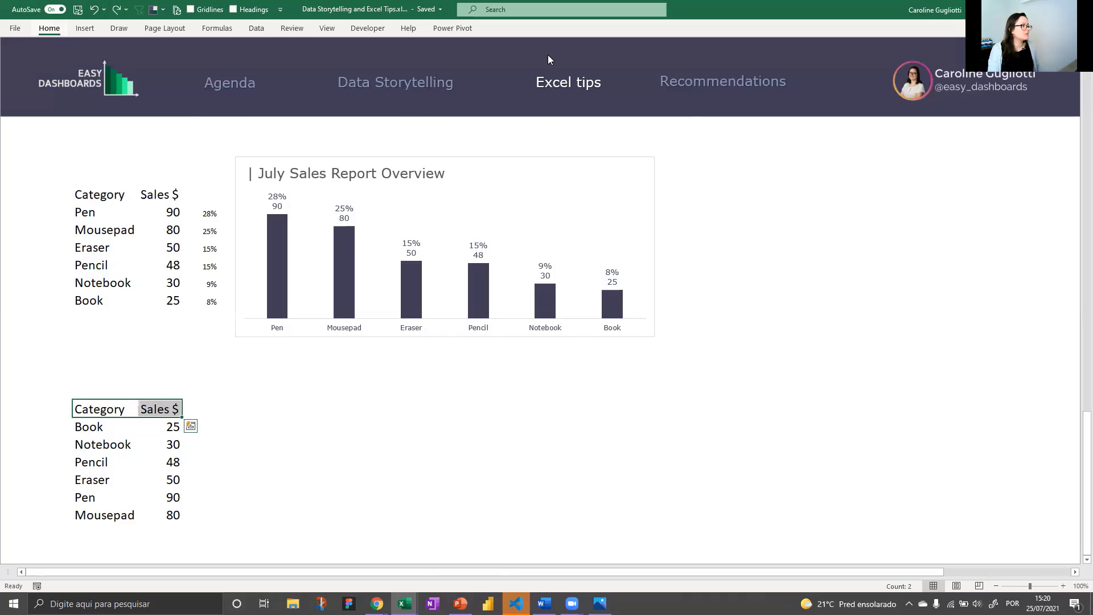
click(216, 413)
click(106, 410)
drag(106, 410, 151, 414)
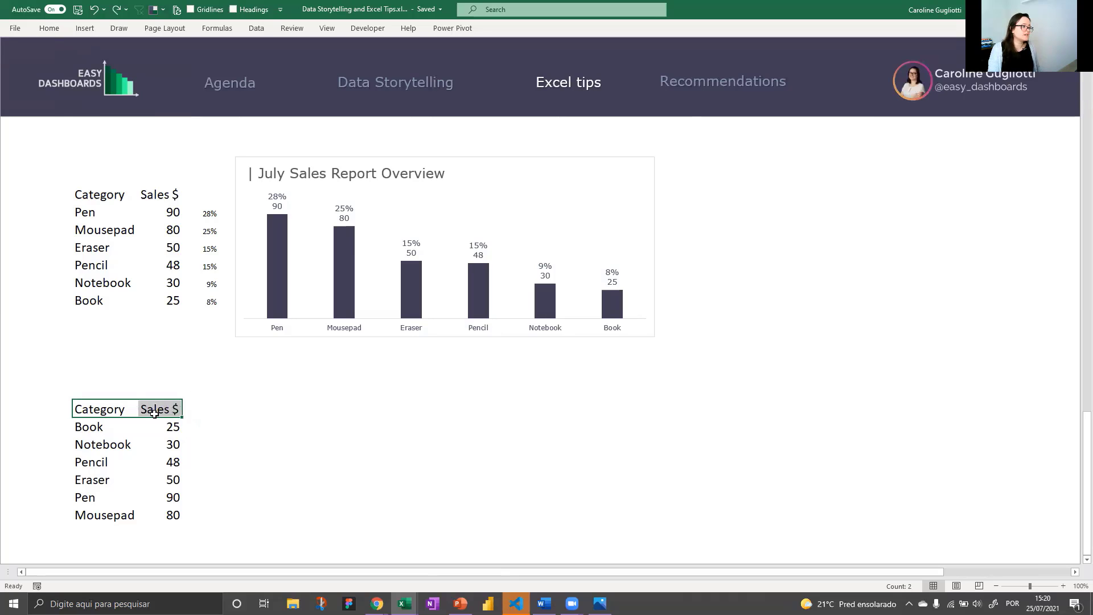
click(51, 30)
click(52, 29)
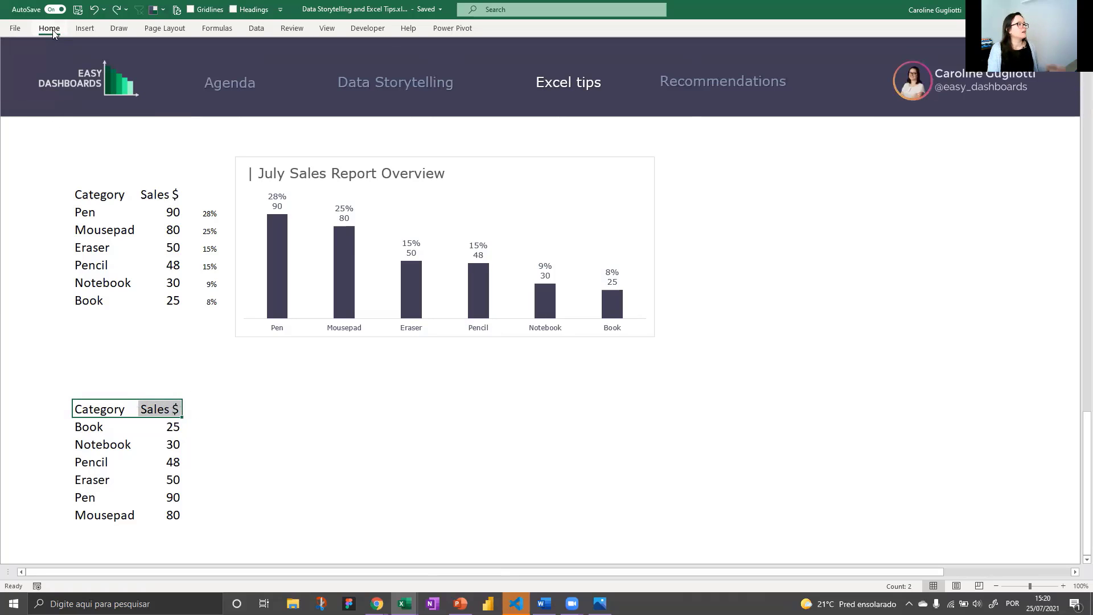
click(52, 30)
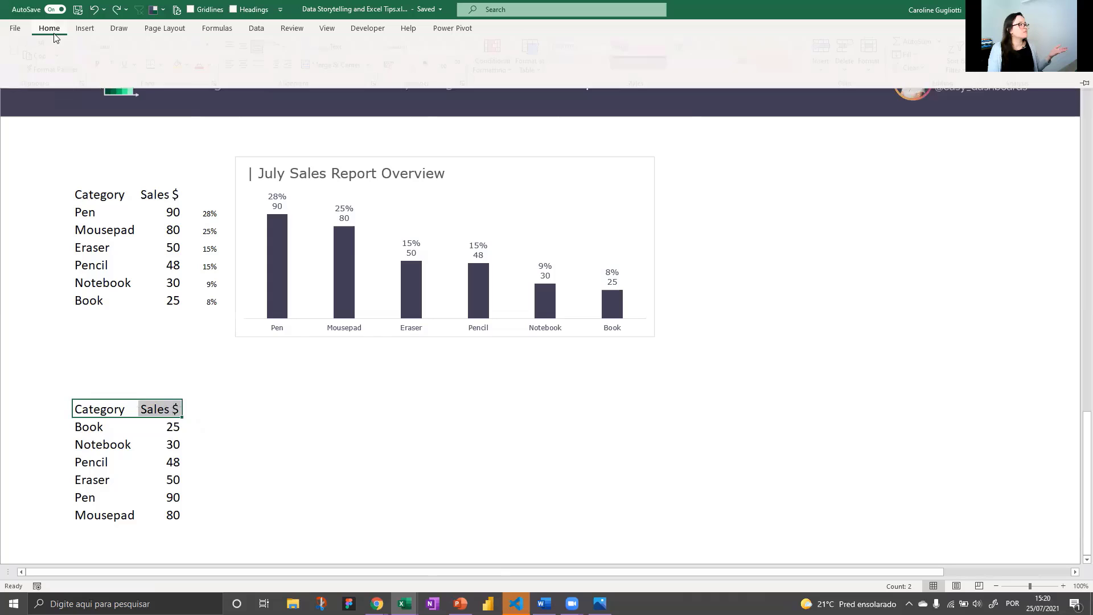
click(1084, 86)
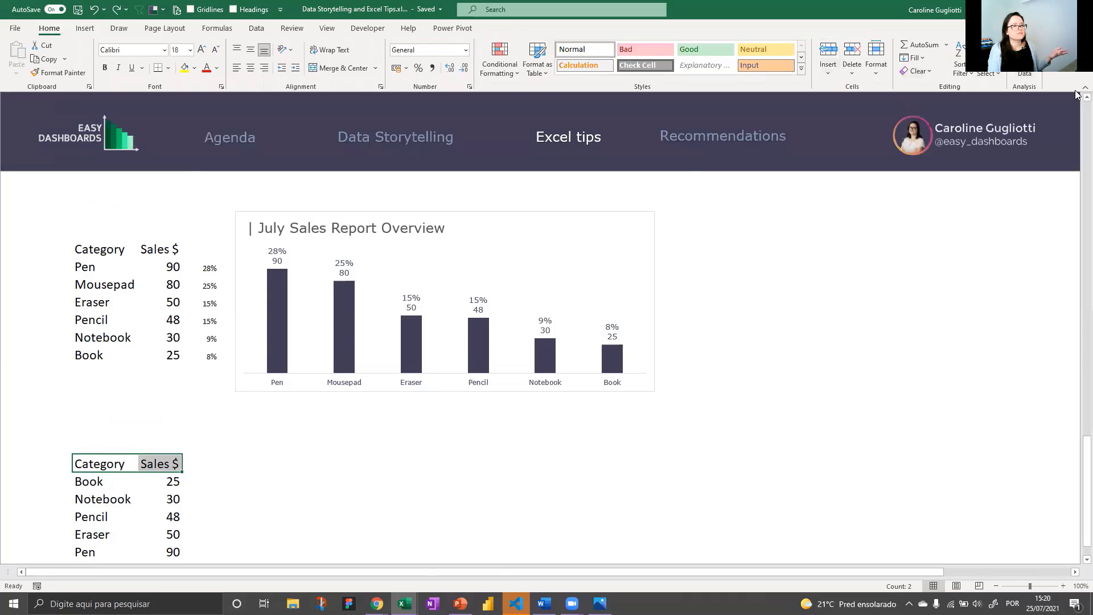
click(962, 69)
click(979, 138)
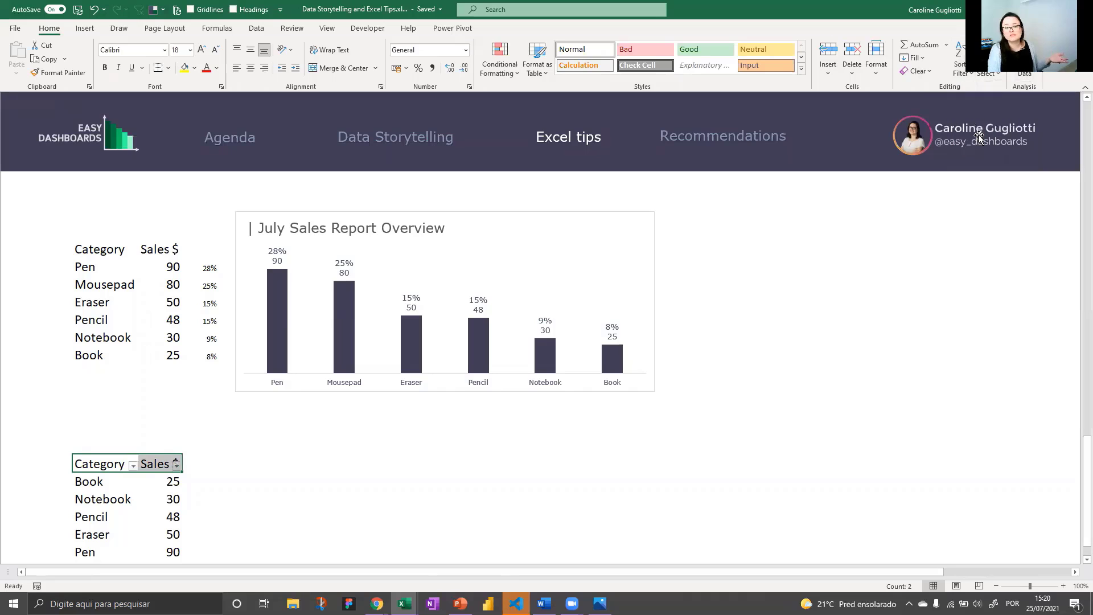
Step: Sort the lower table by Sales $ from largest to smallest
click(267, 434)
scroll(151, 421, down, 1)
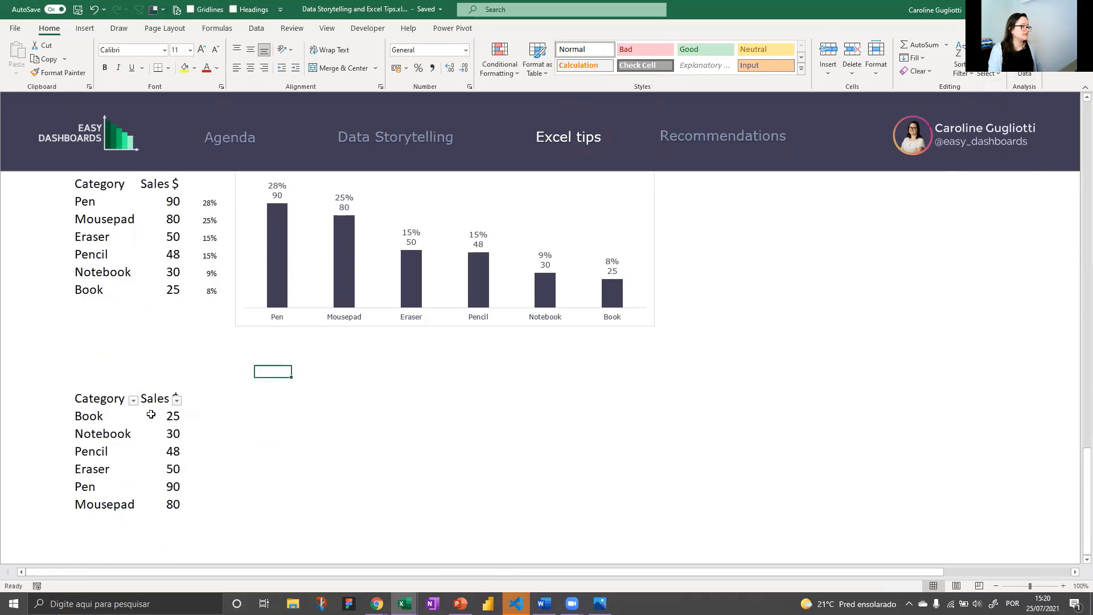
click(176, 398)
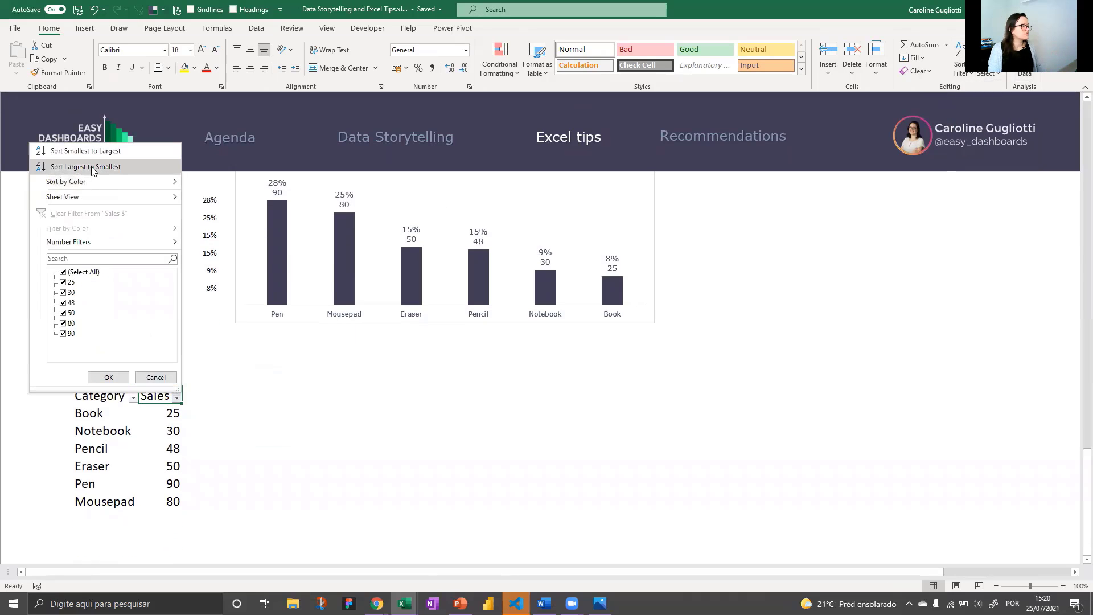
click(93, 170)
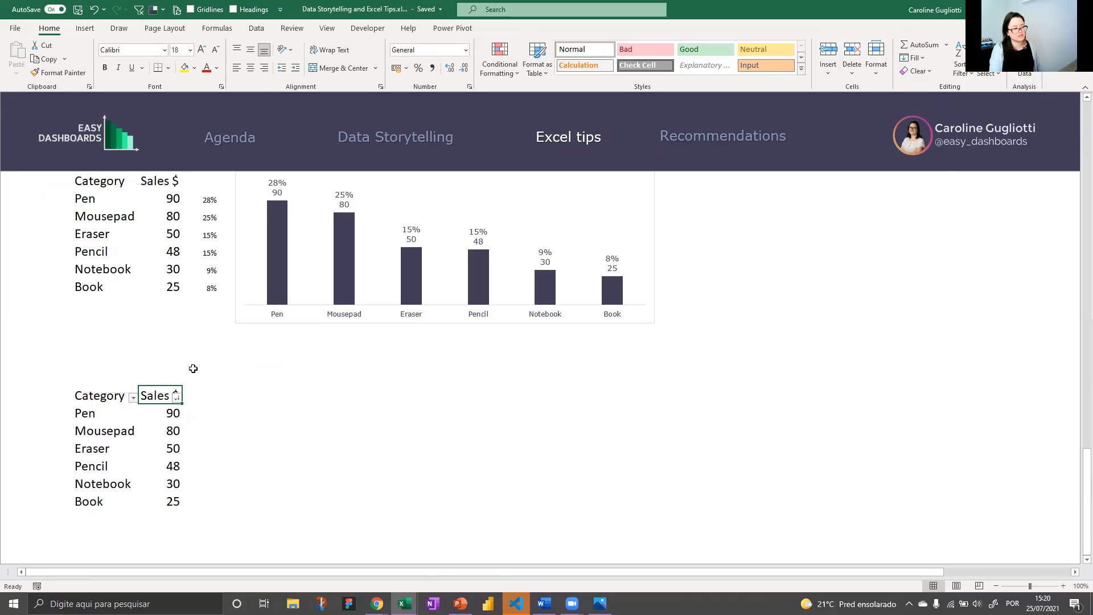
Step: Enter =D108/SUM($D$108:$D$113) beside Pen's sales value in the lower table to calculate its share of the total
click(192, 412)
text(=)
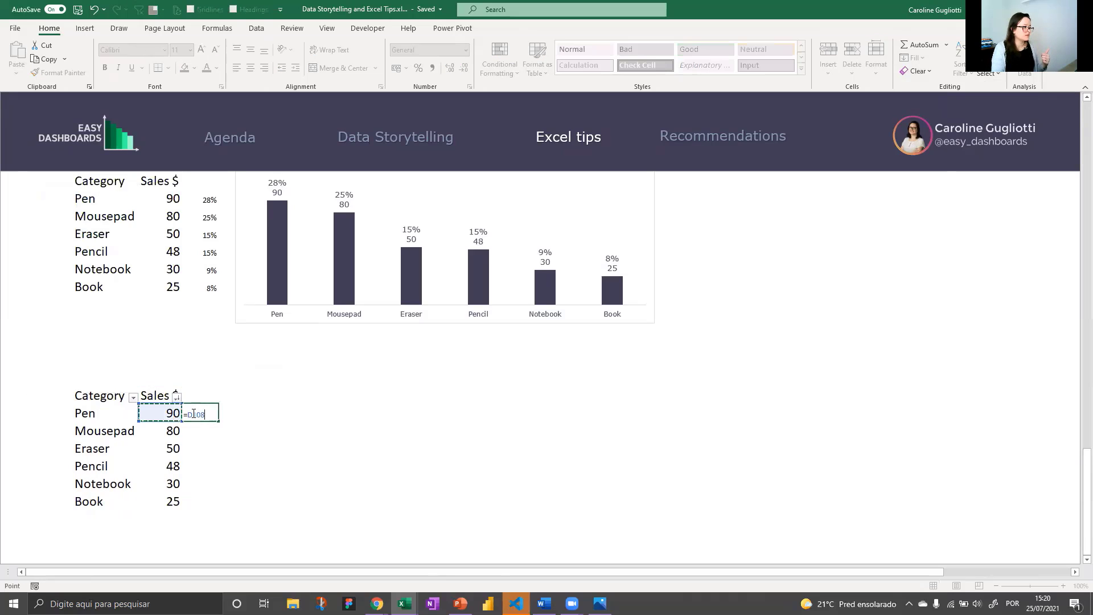
key(Left)
text(/SUM()
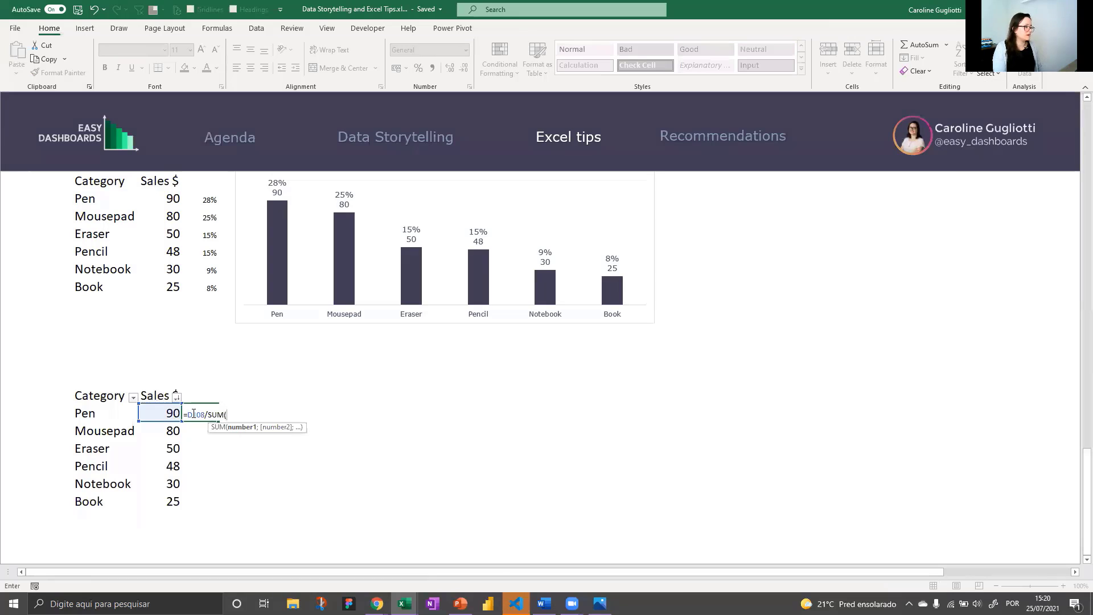
key(Left)
key(ctrl+shift+Down)
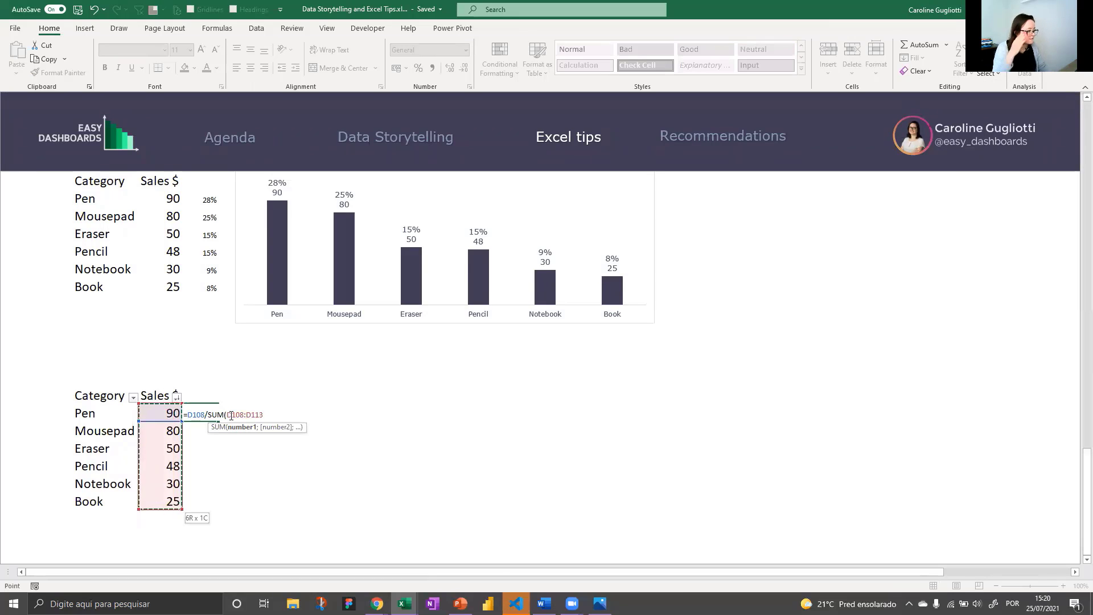
drag(227, 415, 252, 416)
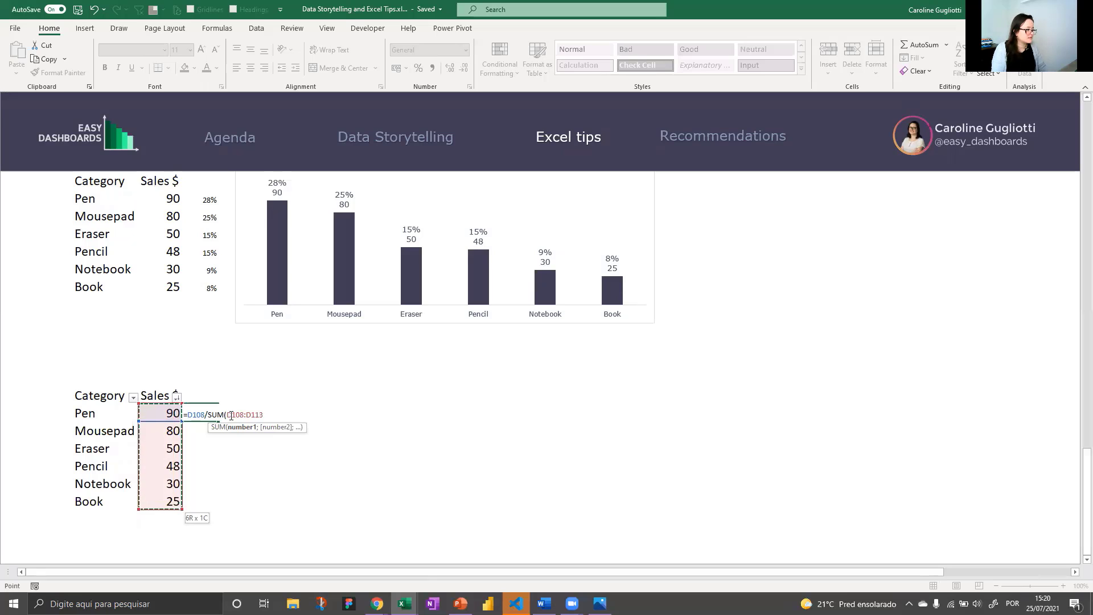
key(F4)
click(260, 414)
key(F4)
click(286, 411)
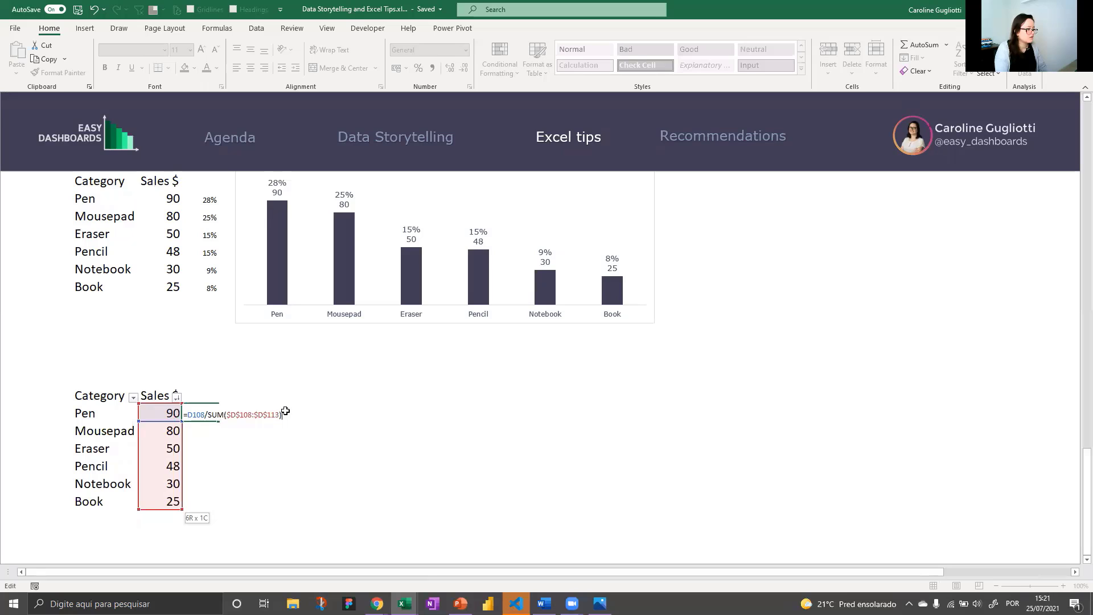
key(Return)
Step: Fill the share formula from the Pen row down to Book and format the six results as whole percentages
drag(210, 415, 208, 495)
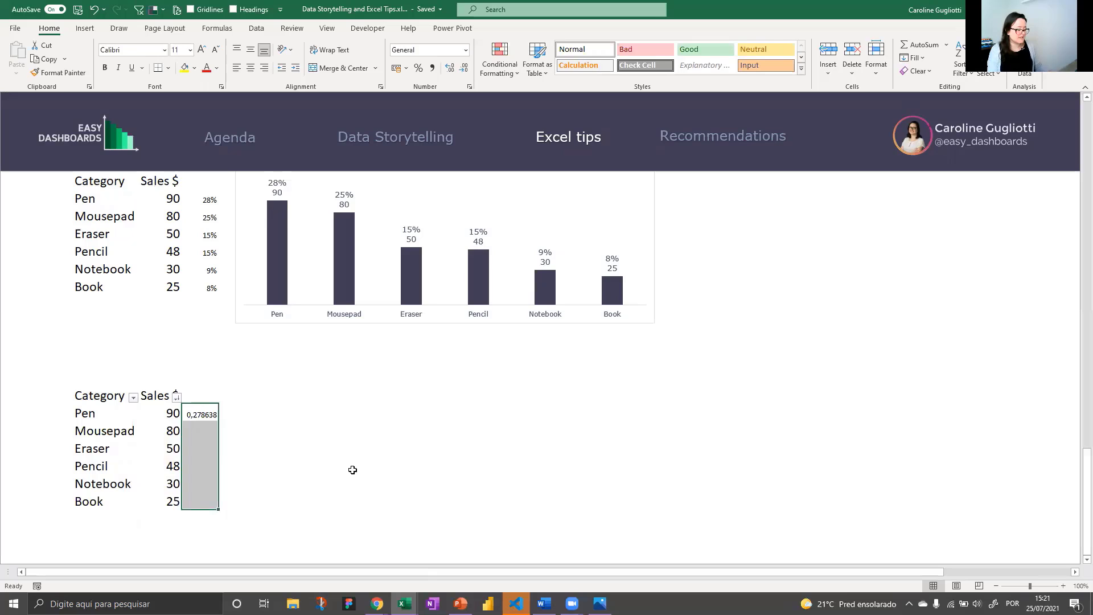
key(ctrl+d)
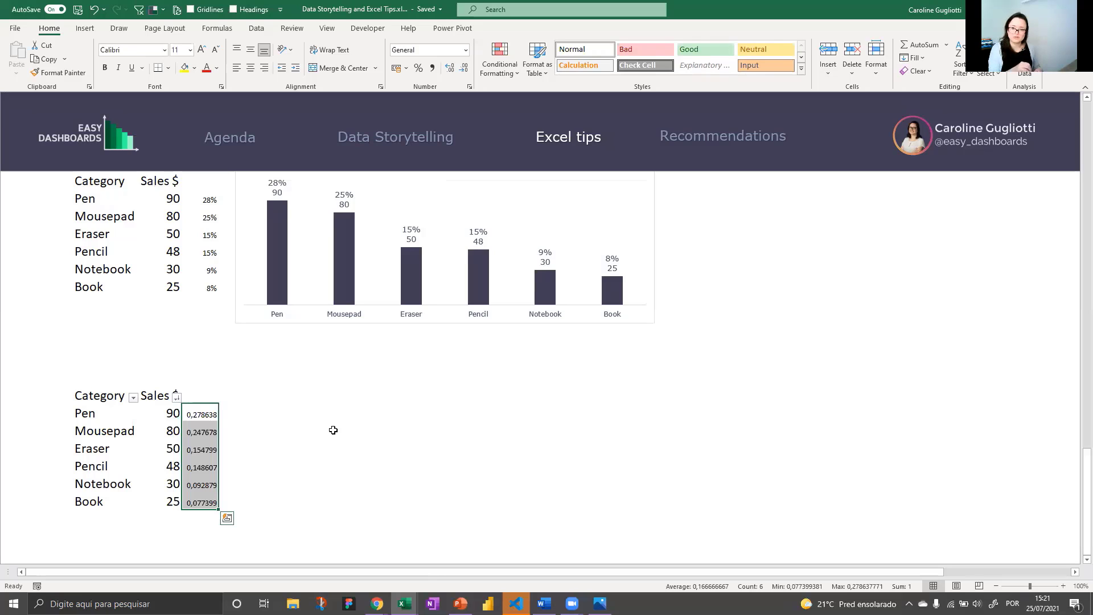
click(333, 430)
drag(201, 413, 200, 504)
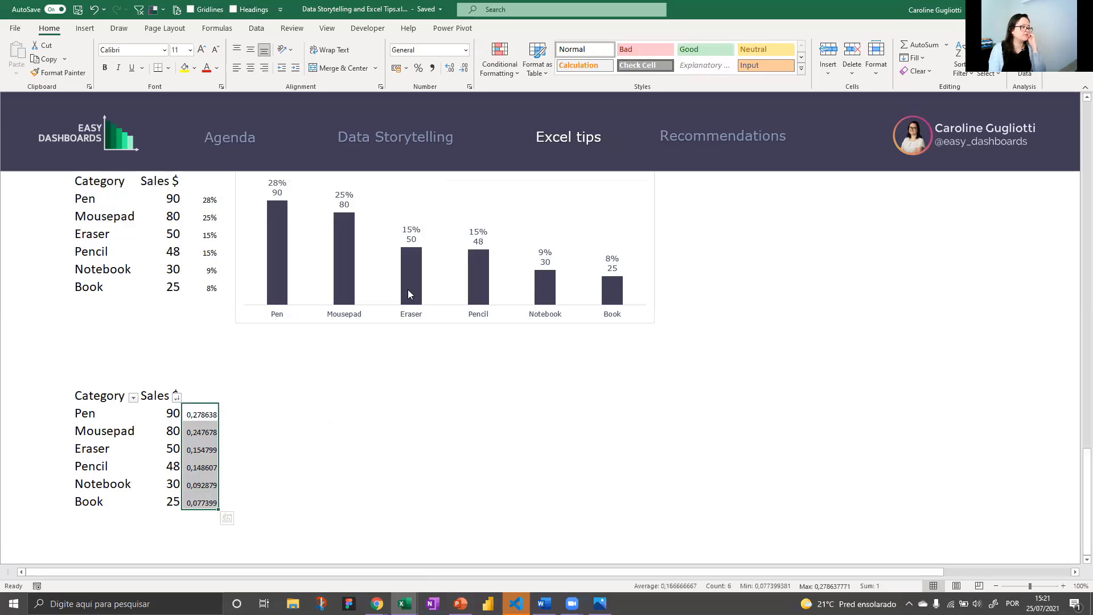
click(418, 67)
click(299, 430)
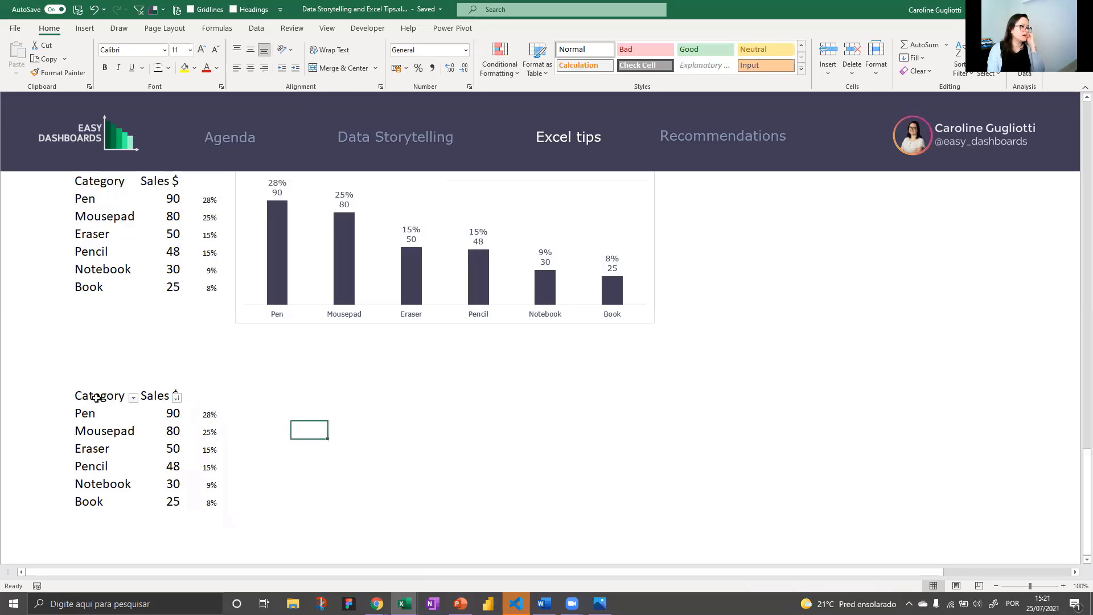
Step: Insert a clustered column chart from the lower table's Category and Sales $ columns, headers included
drag(98, 399, 171, 395)
click(234, 382)
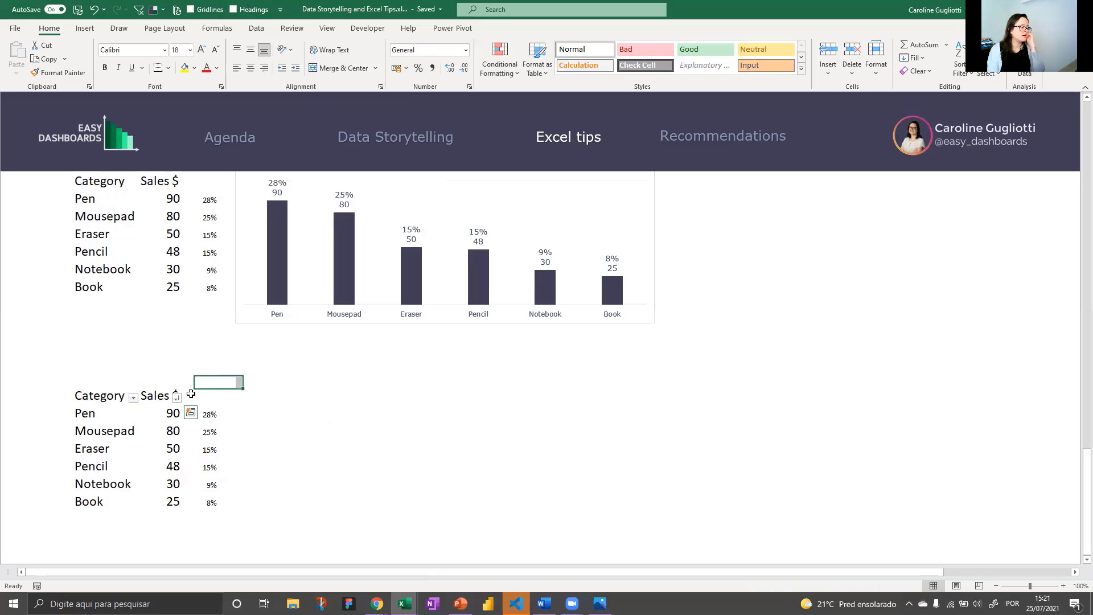
drag(88, 402, 168, 503)
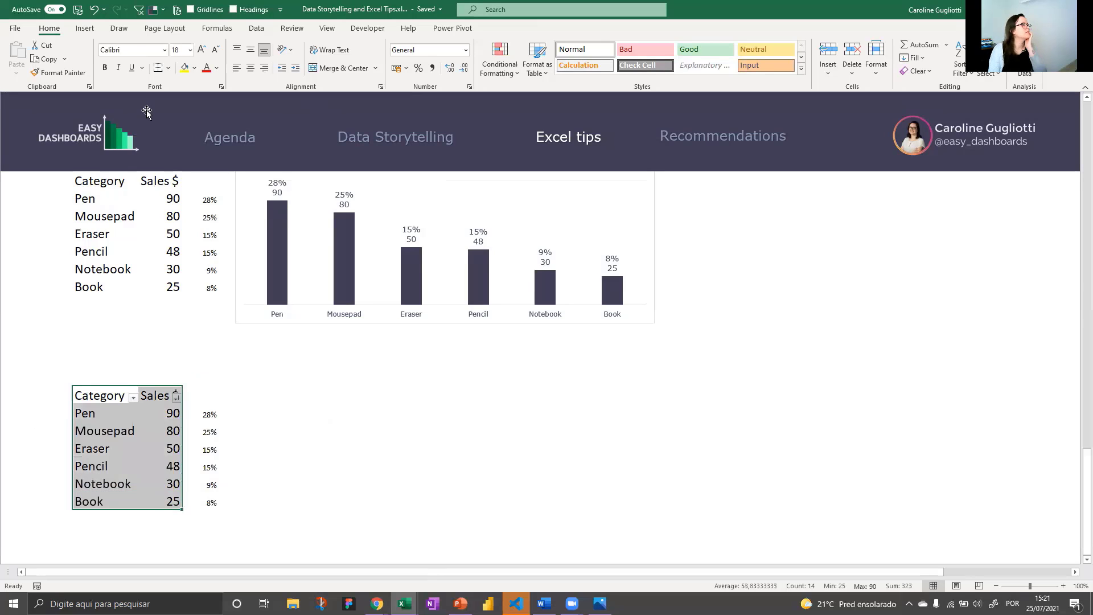
click(84, 28)
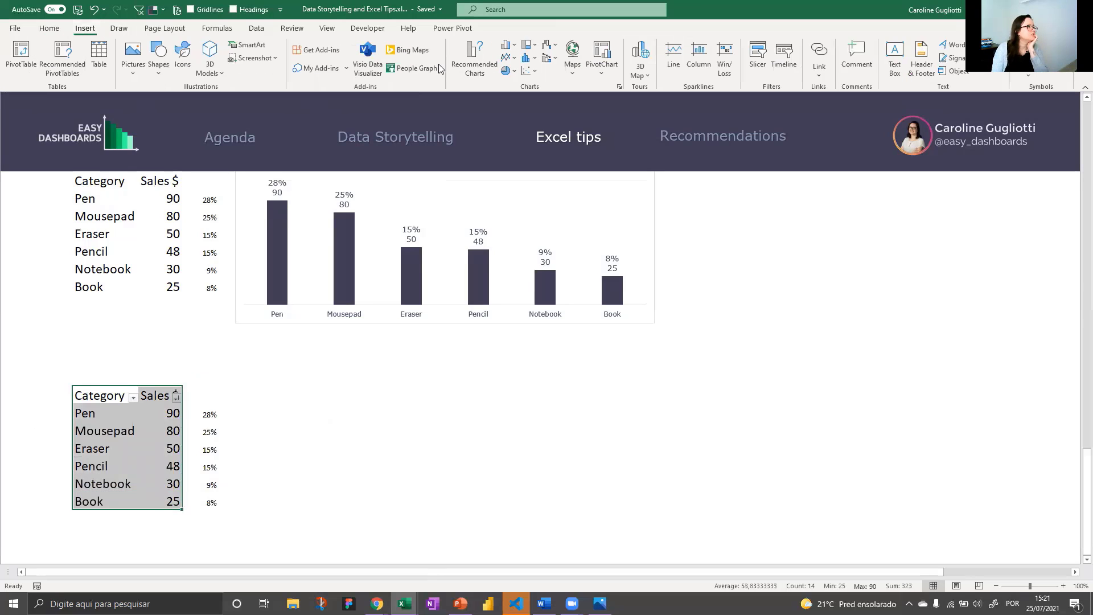
click(509, 53)
click(516, 82)
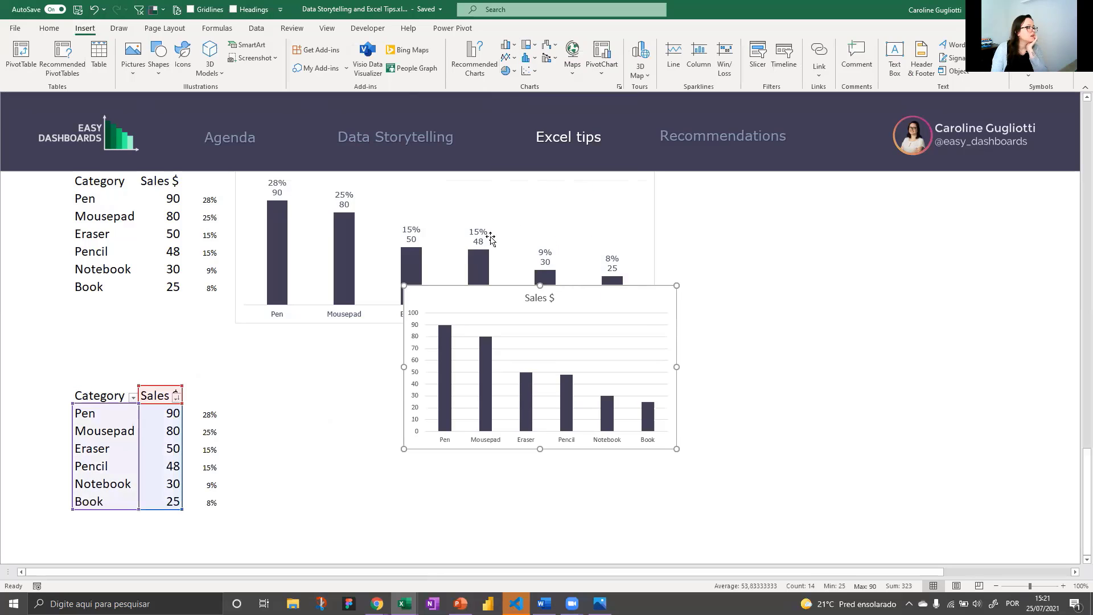
Step: Place the new chart beside the lower table and widen it to match the July Sales Report Overview chart above
drag(604, 298, 438, 361)
drag(511, 430, 655, 428)
click(744, 412)
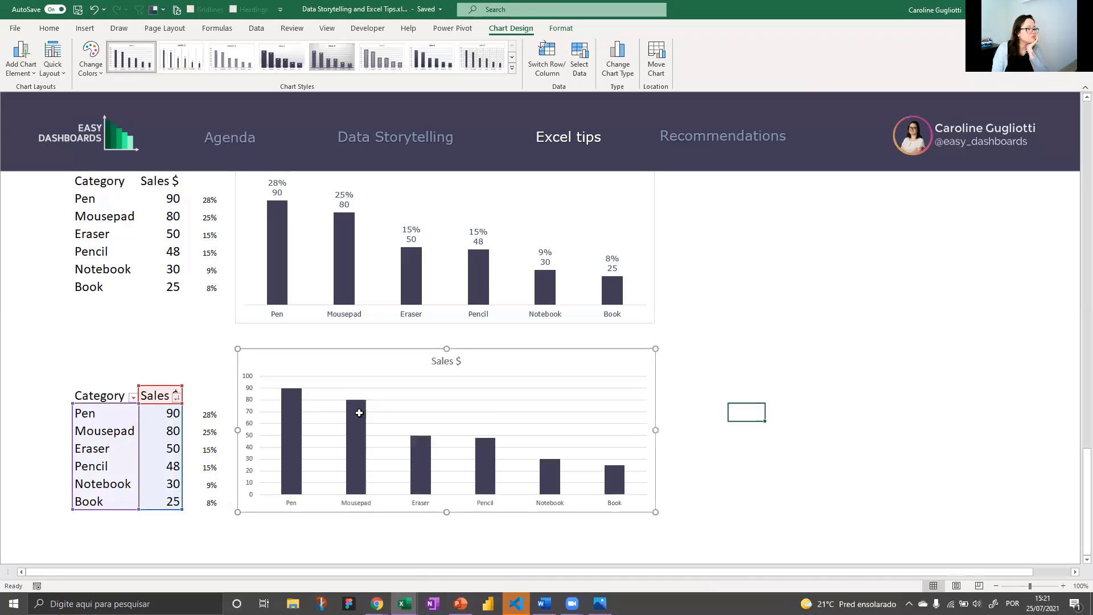
Step: Delete the vertical value axis and the horizontal gridlines from the new chart
click(251, 378)
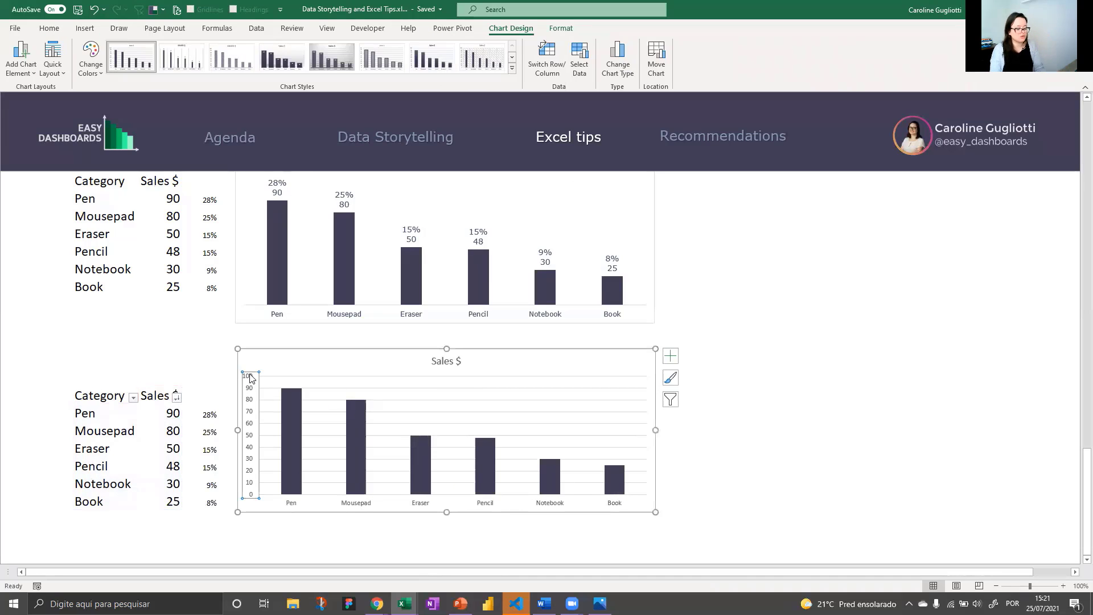
key(Delete)
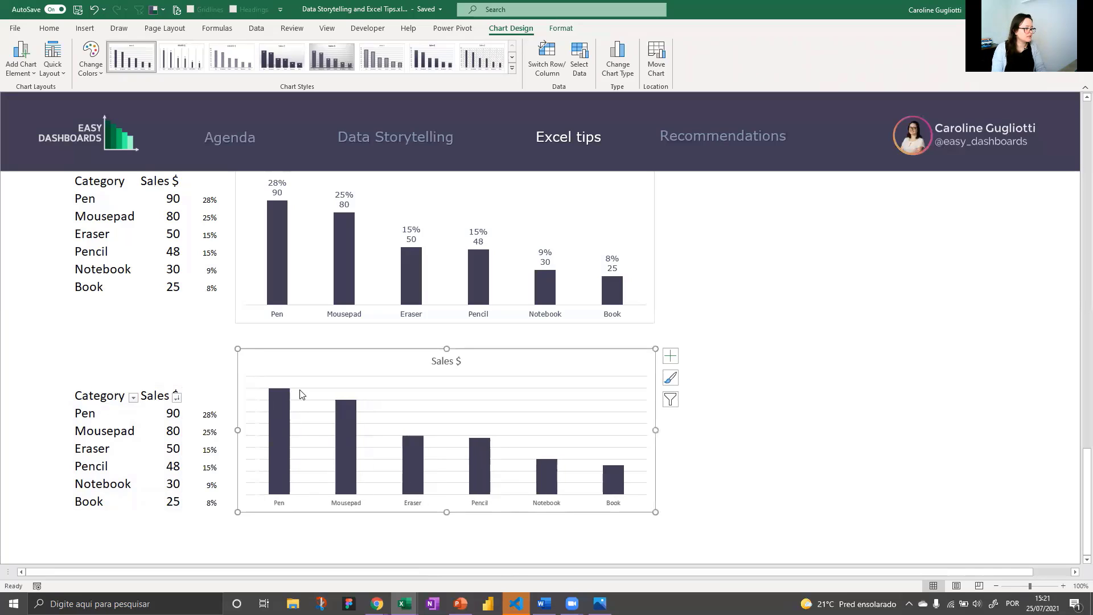
key(Delete)
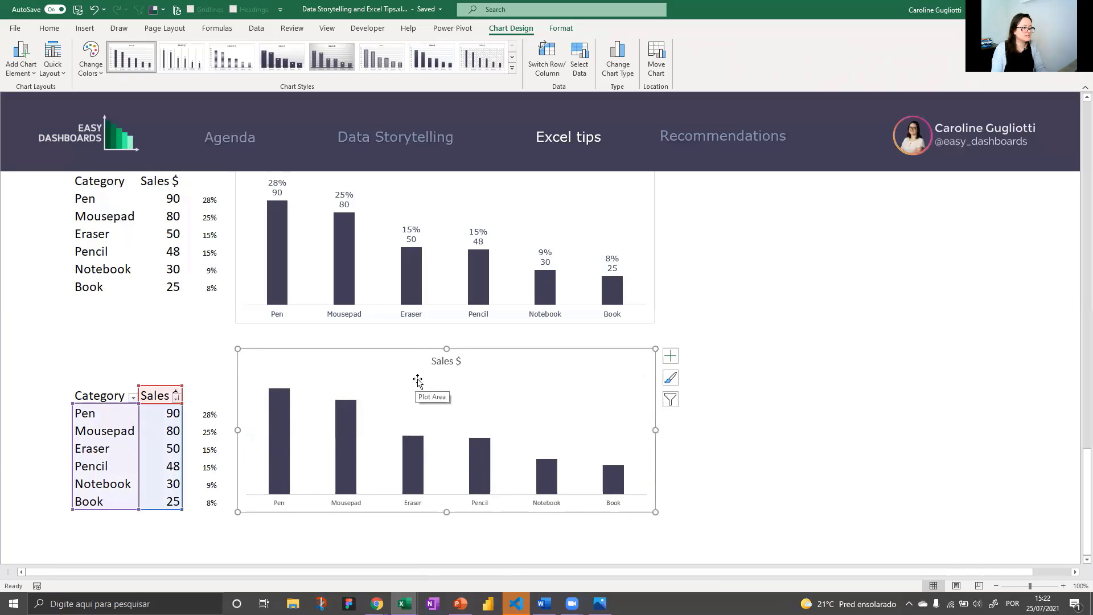
Step: Replace the new chart's title with "Categories performance - July 2020"
click(434, 364)
click(435, 364)
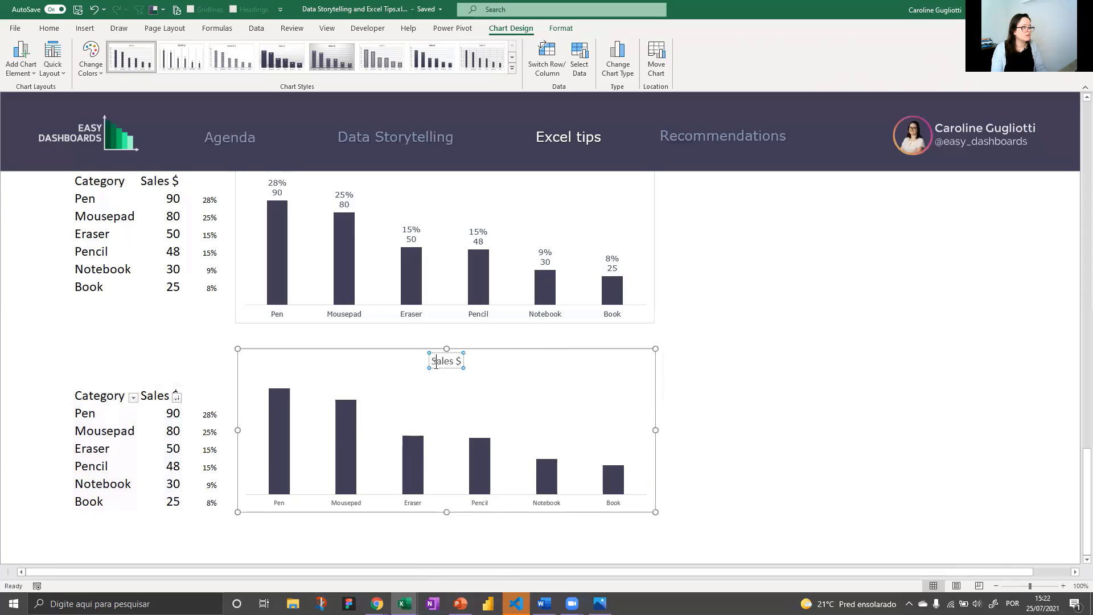
triple_click(435, 364)
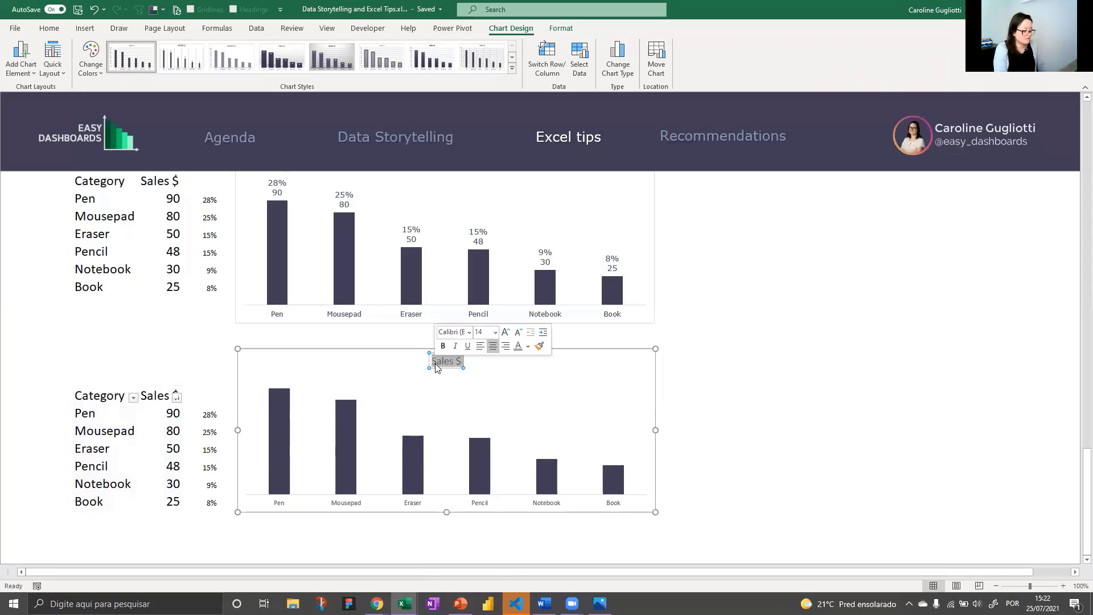
key(Delete)
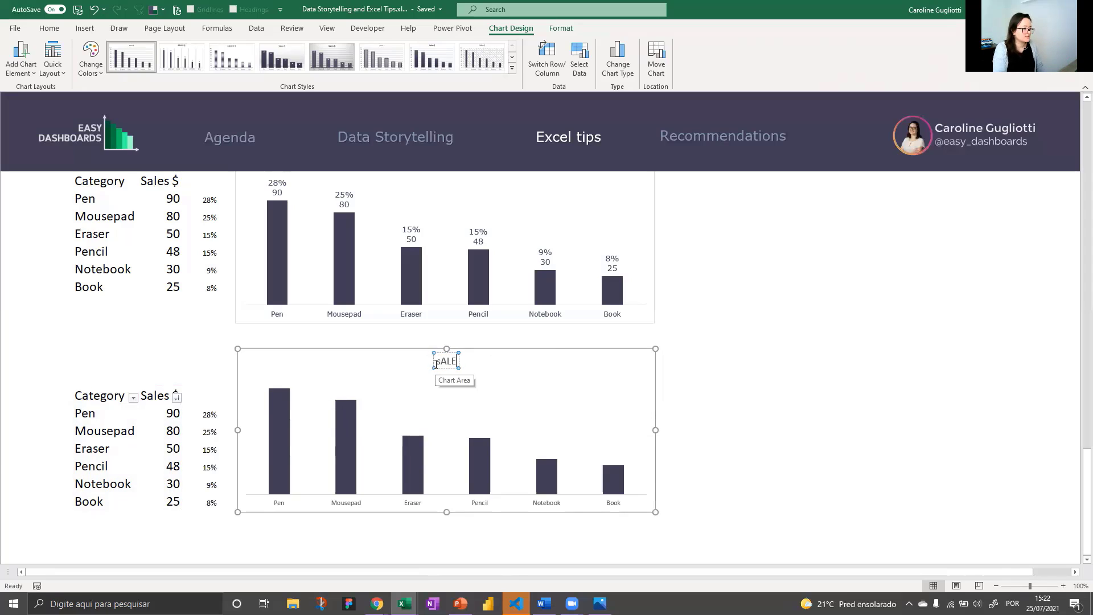
text(Categoies p)
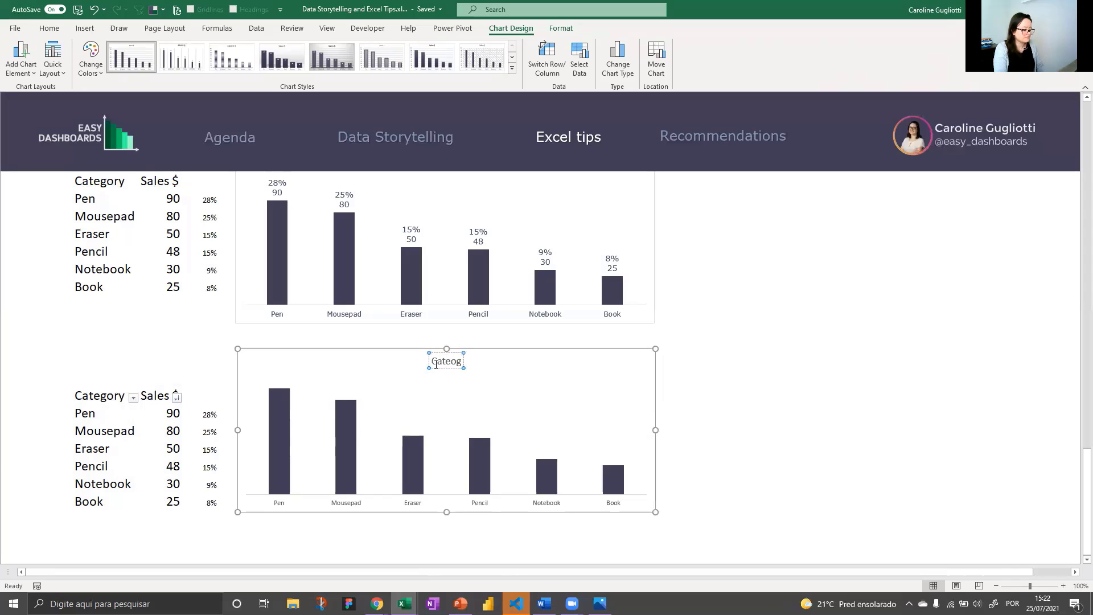
key(BackSpace)
key(BackSpace)
key(BackSpace)
key(BackSpace)
key(BackSpace)
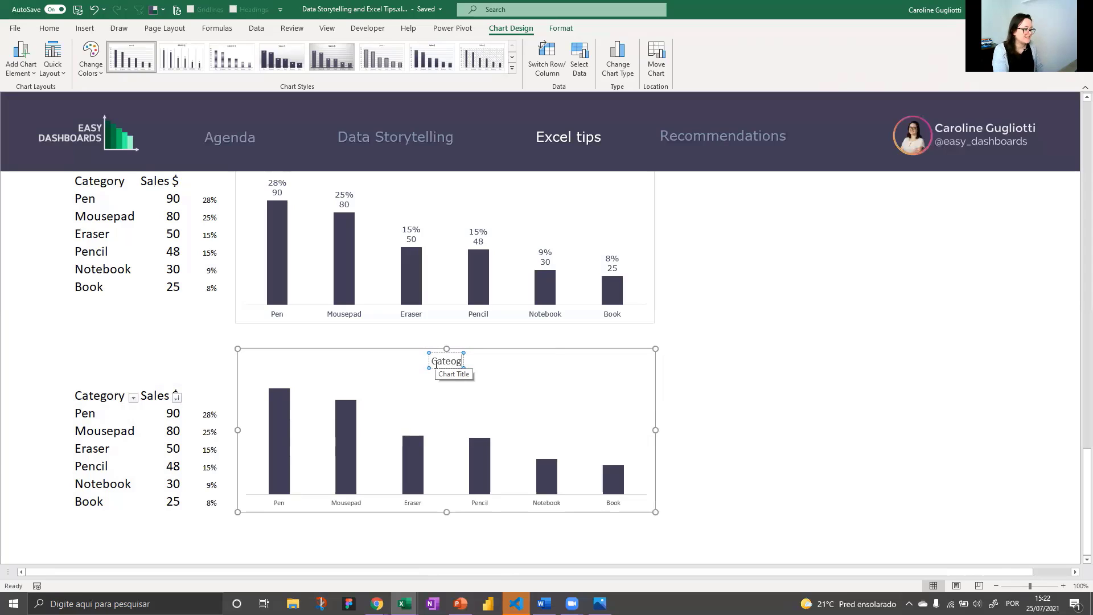
key(BackSpace)
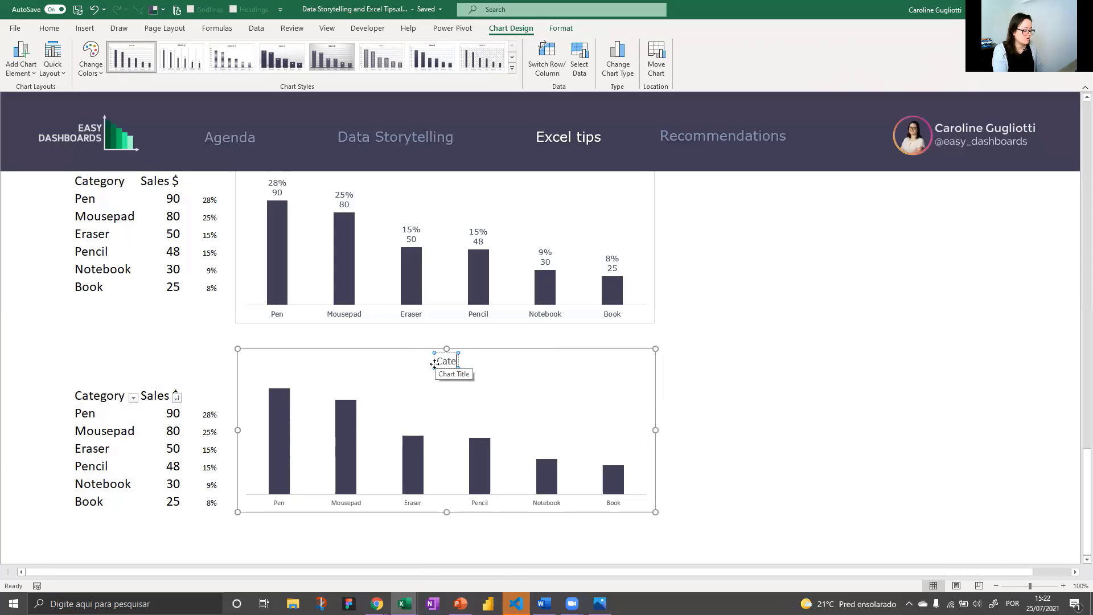
text(gories oerfor)
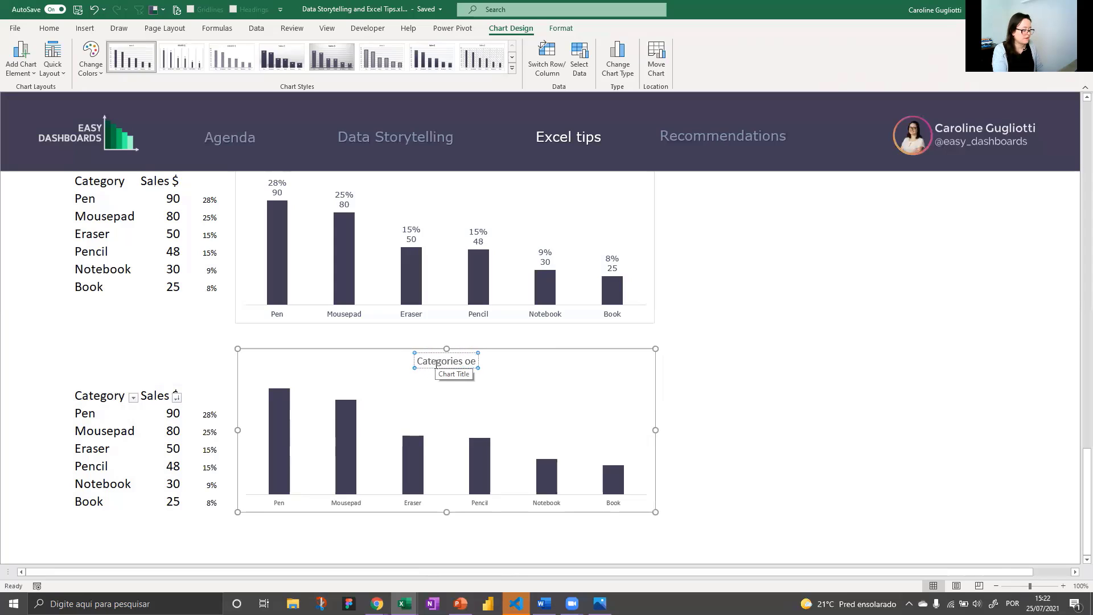
key(BackSpace)
key(BackSpace)
key(BackSpace)
key(BackSpace)
key(BackSpace)
key(BackSpace)
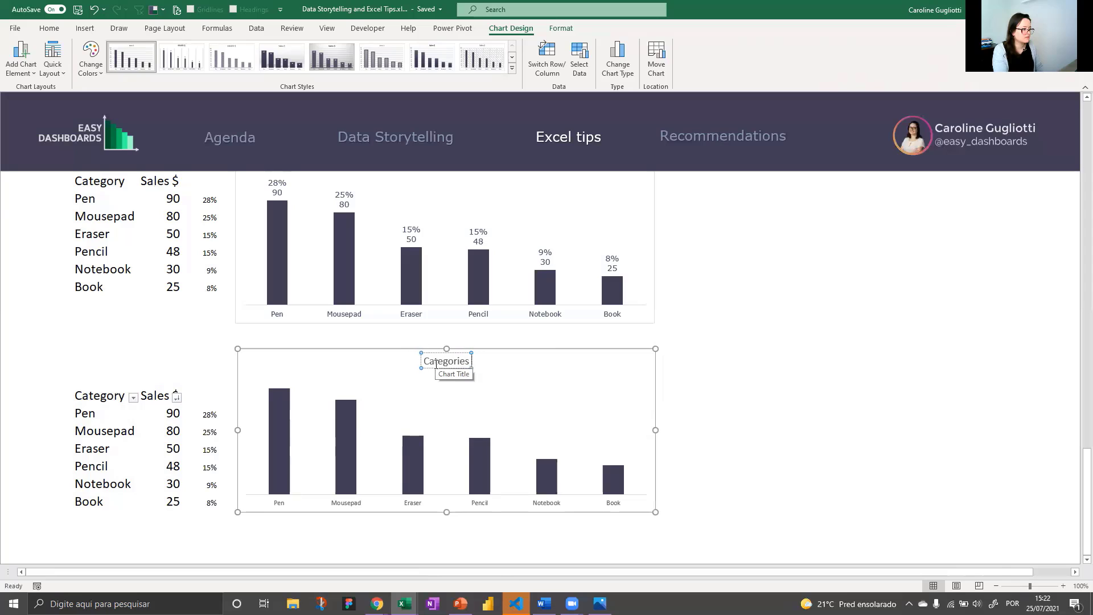
text(performance)
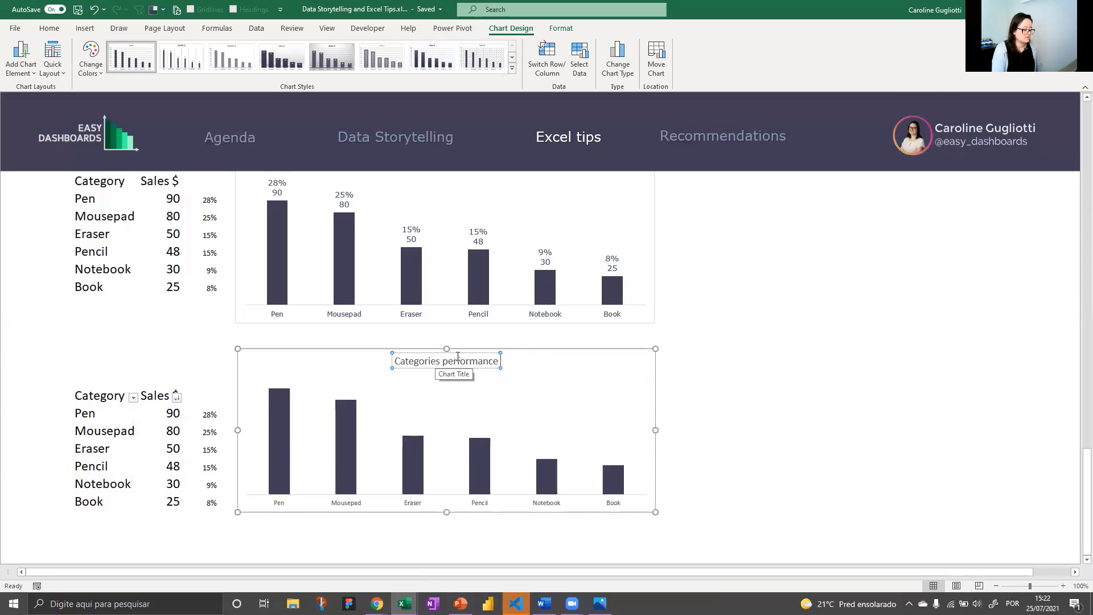
text( - July)
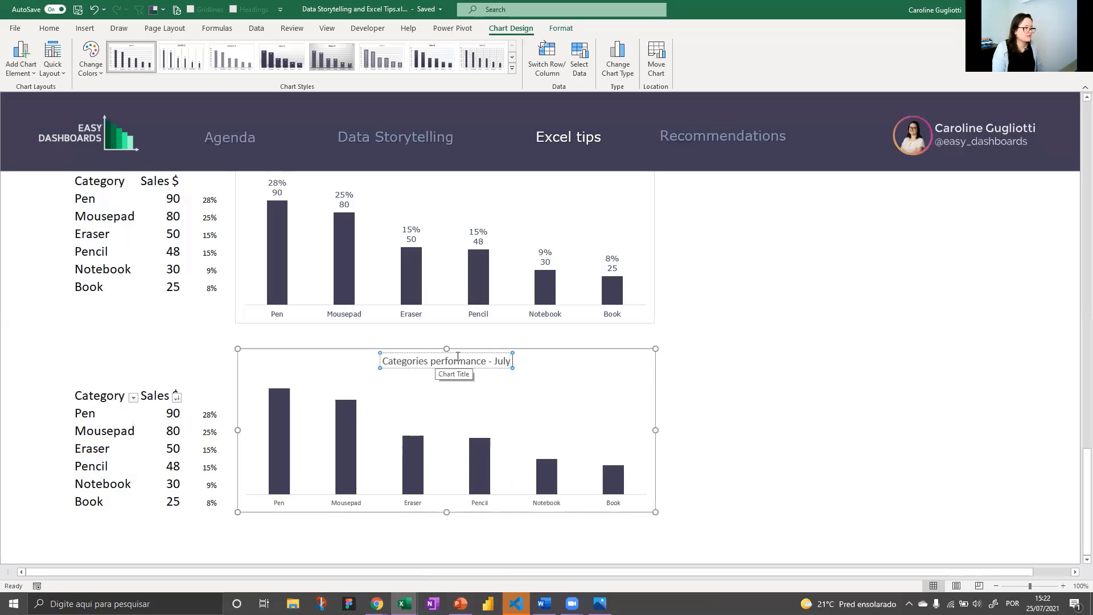
text( 2020)
click(776, 375)
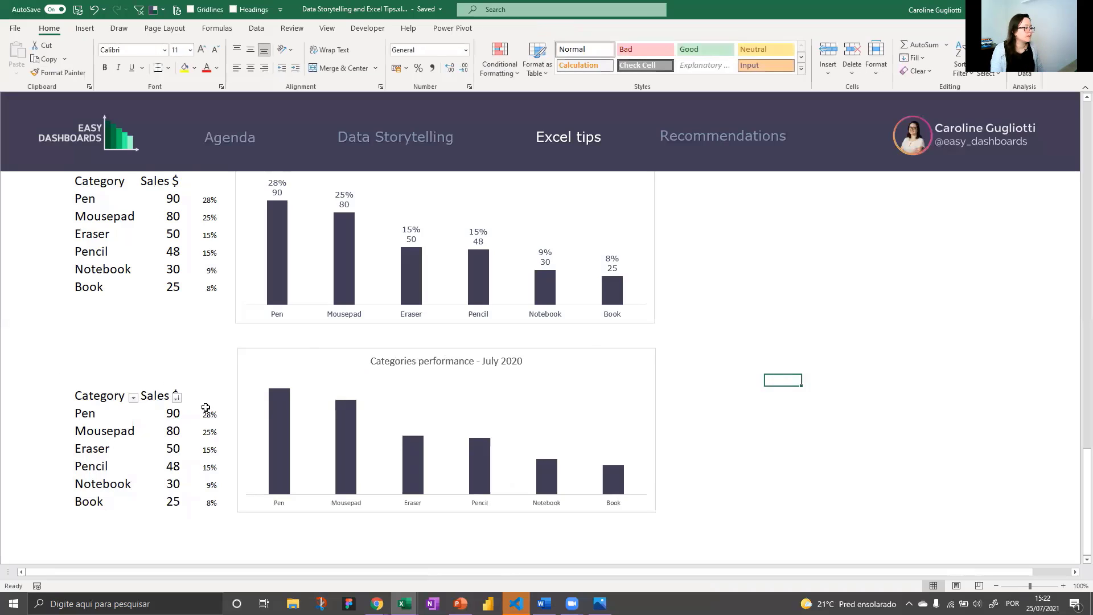
Step: Add value data labels to the columns of the Categories performance chart
click(287, 411)
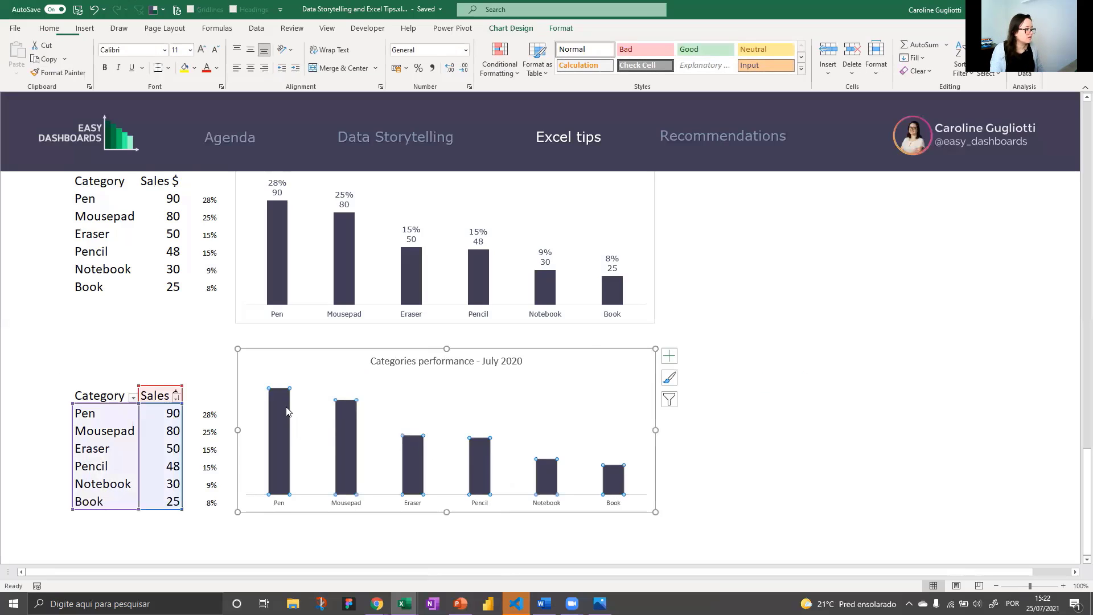
right_click(286, 412)
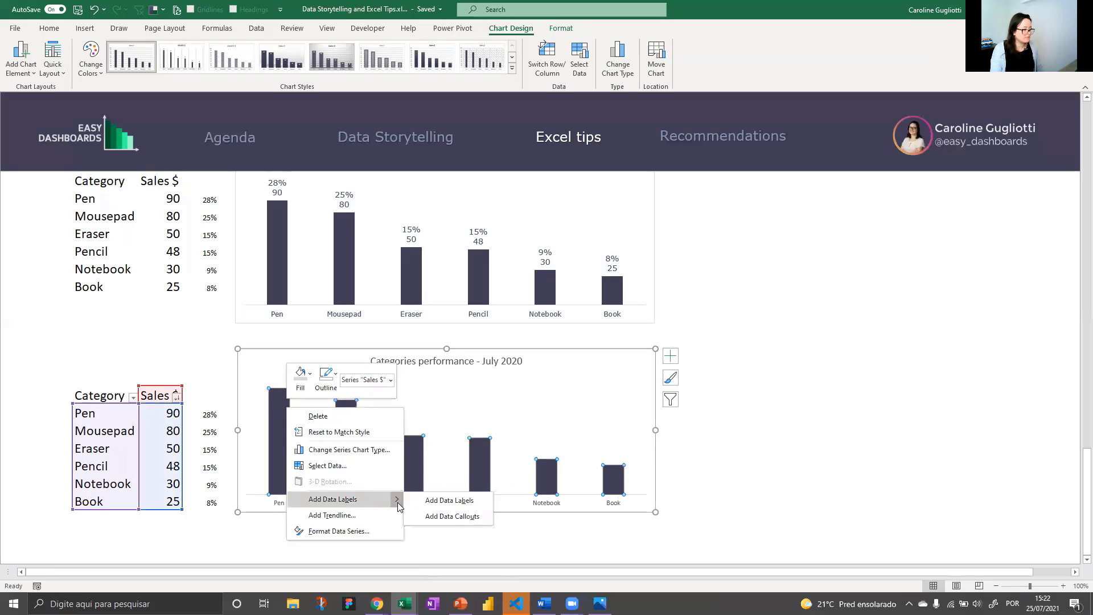
click(417, 505)
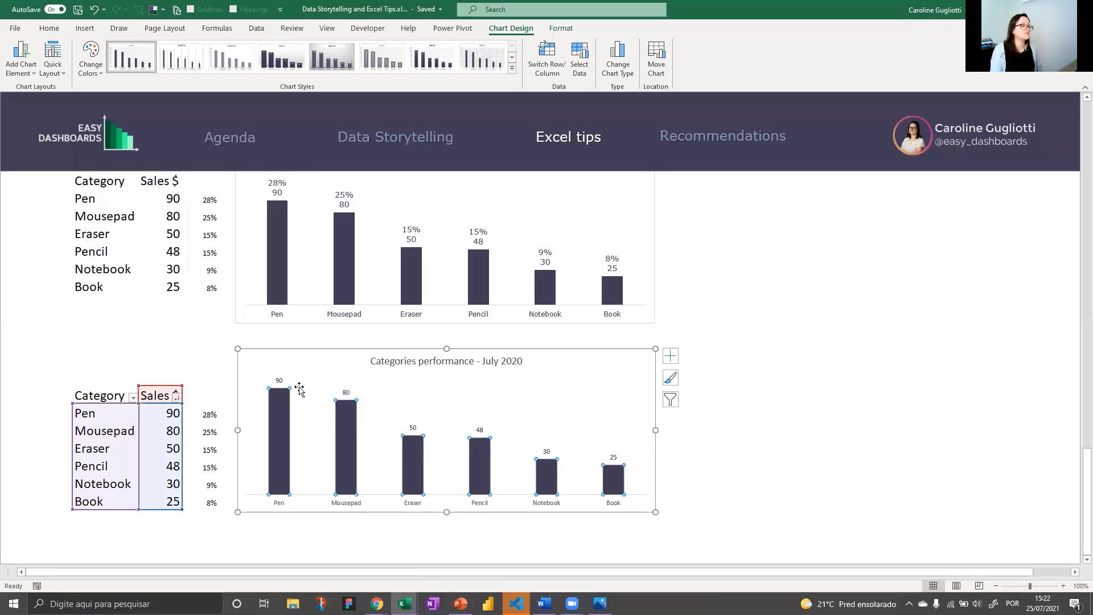
Step: Enlarge the data labels of the Categories performance chart to font size 20
click(280, 380)
click(279, 380)
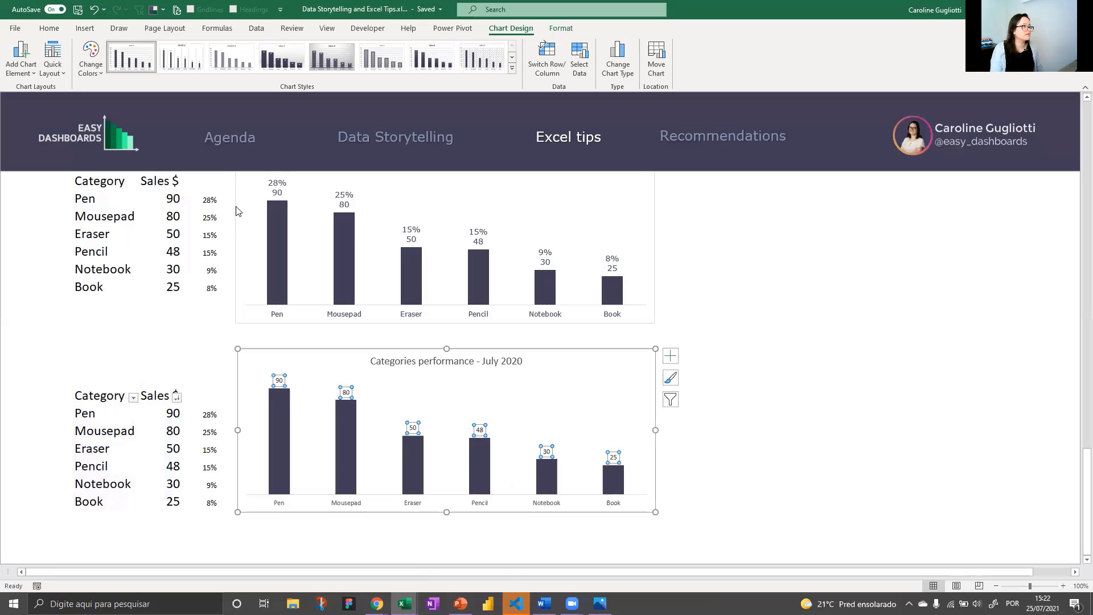
click(49, 28)
click(202, 50)
click(202, 50)
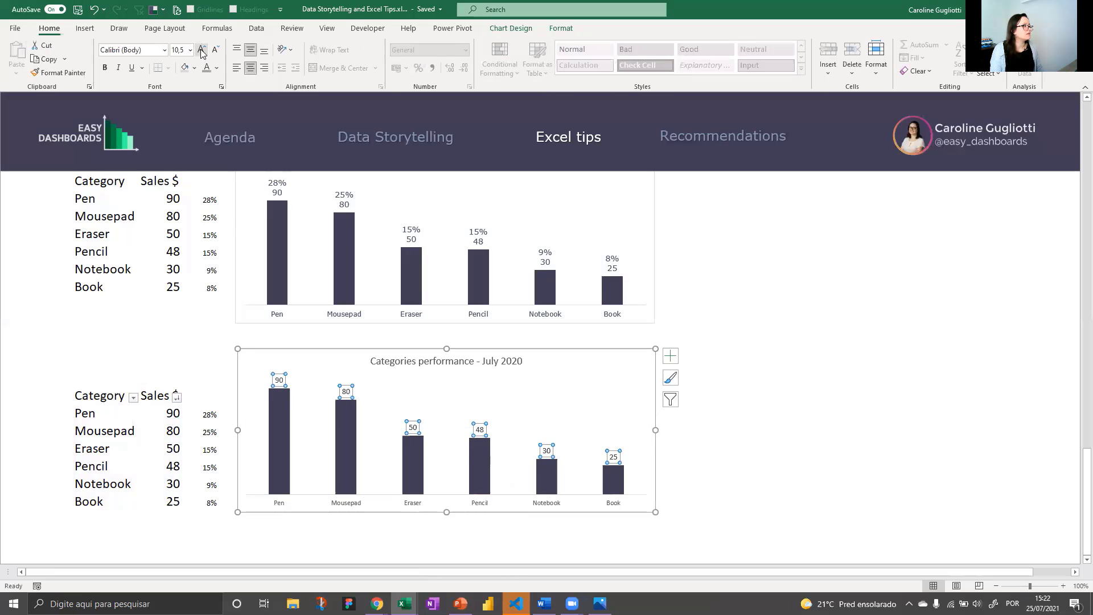
click(202, 50)
click(203, 50)
click(202, 50)
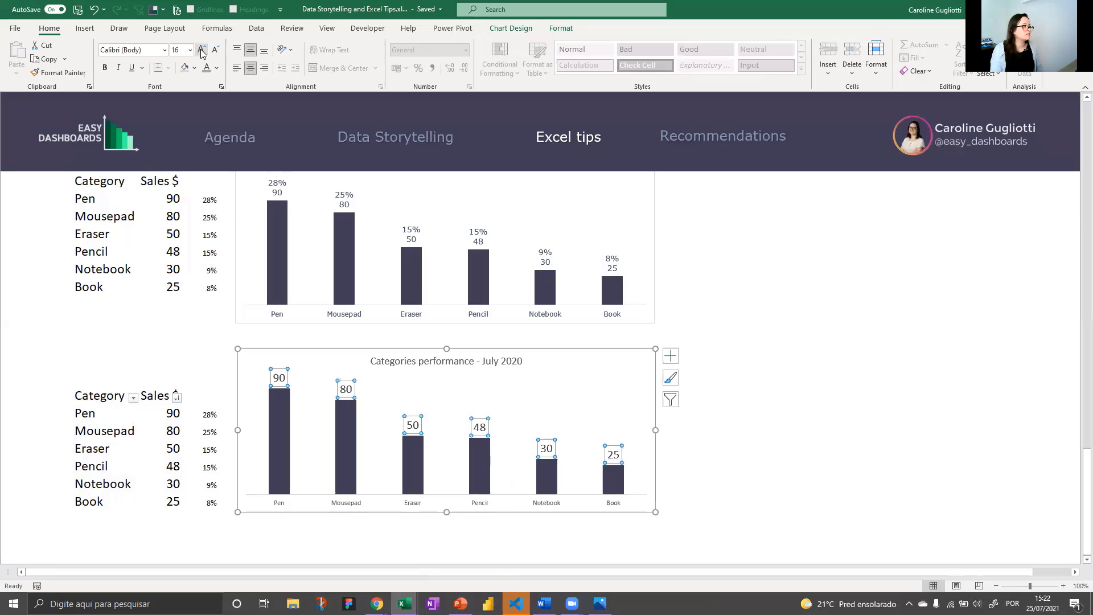
click(202, 50)
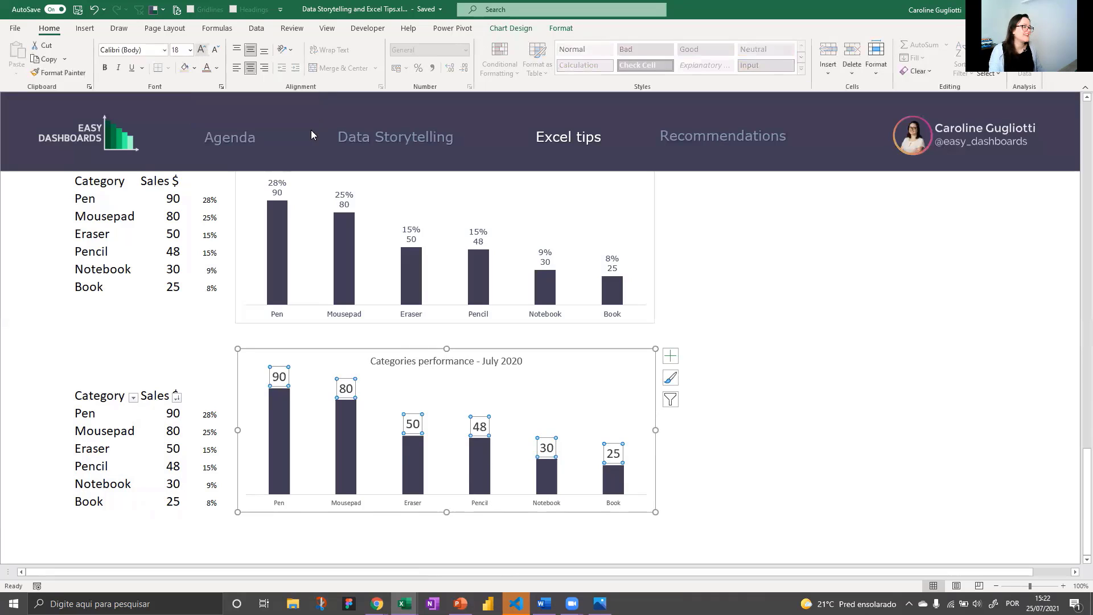
click(727, 374)
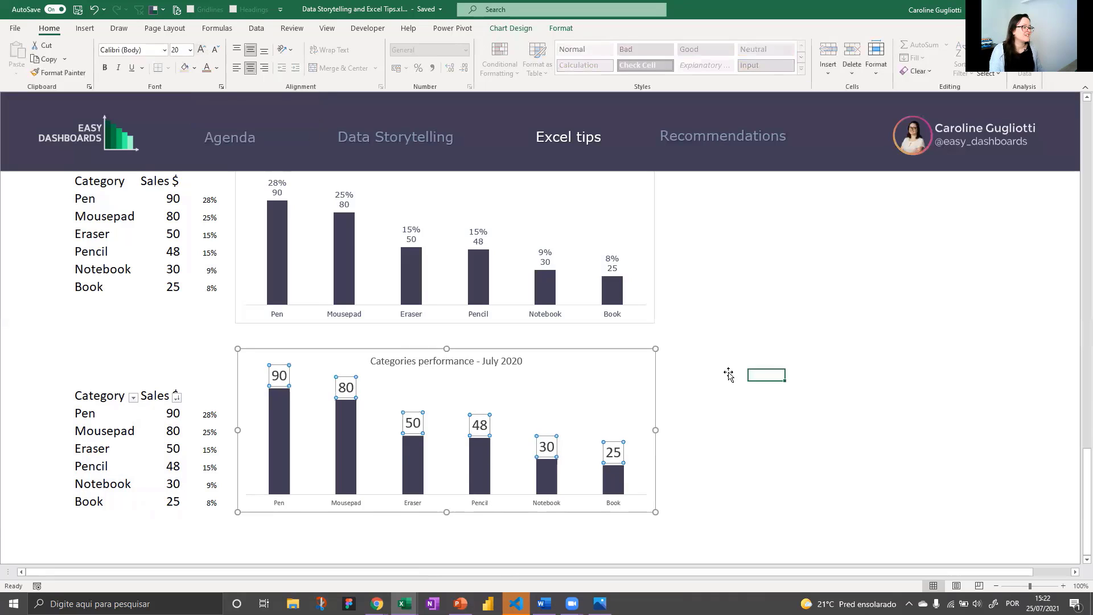
Step: Include the percentages from cells E108:E113 in the lower chart's data labels as values from cells
click(278, 396)
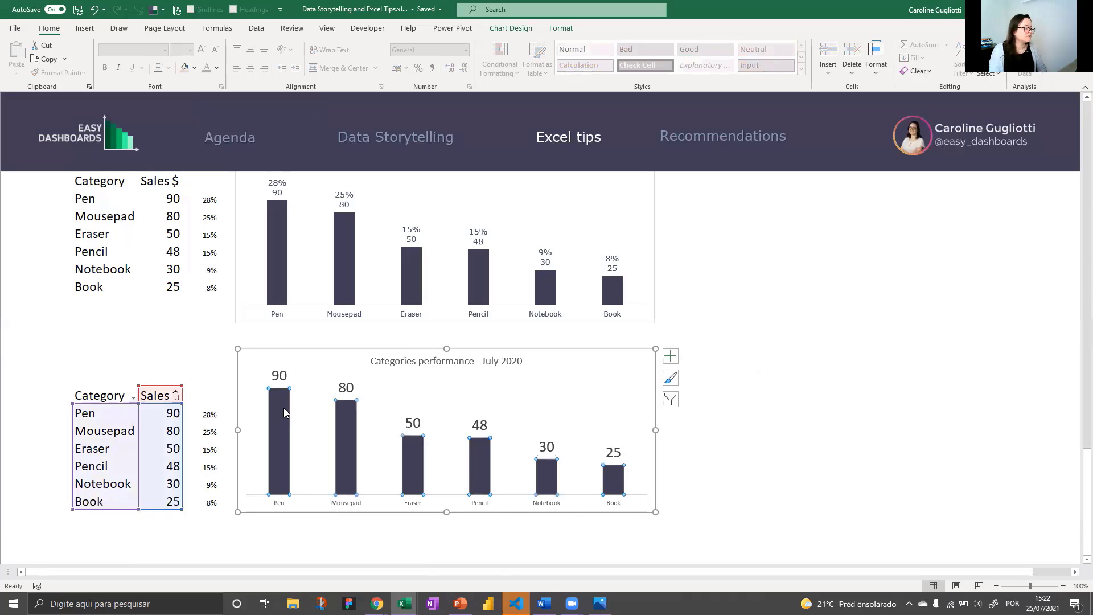
right_click(283, 407)
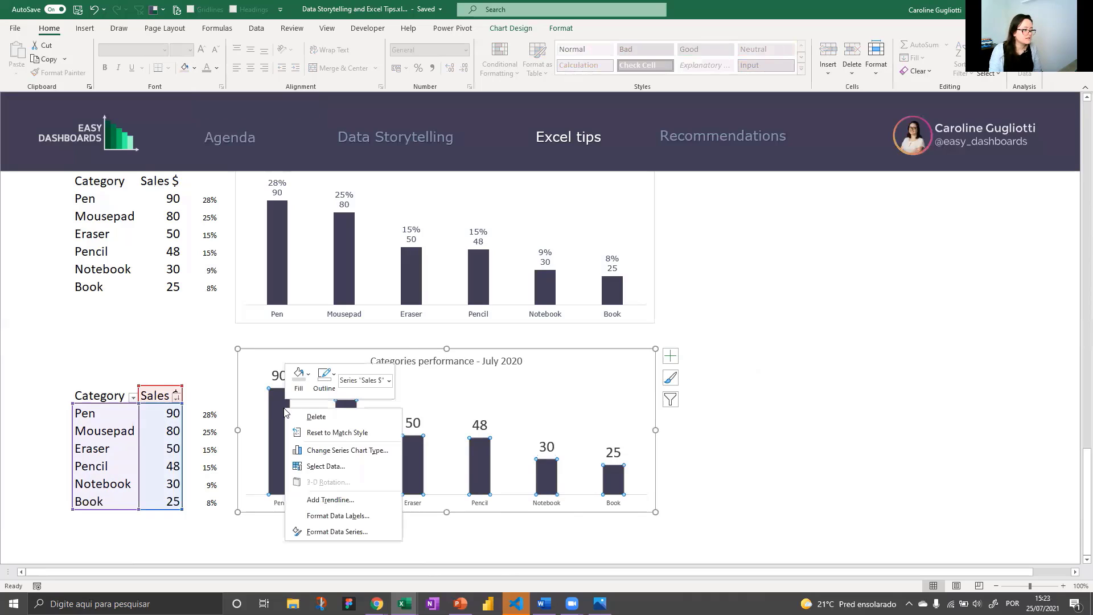
click(326, 516)
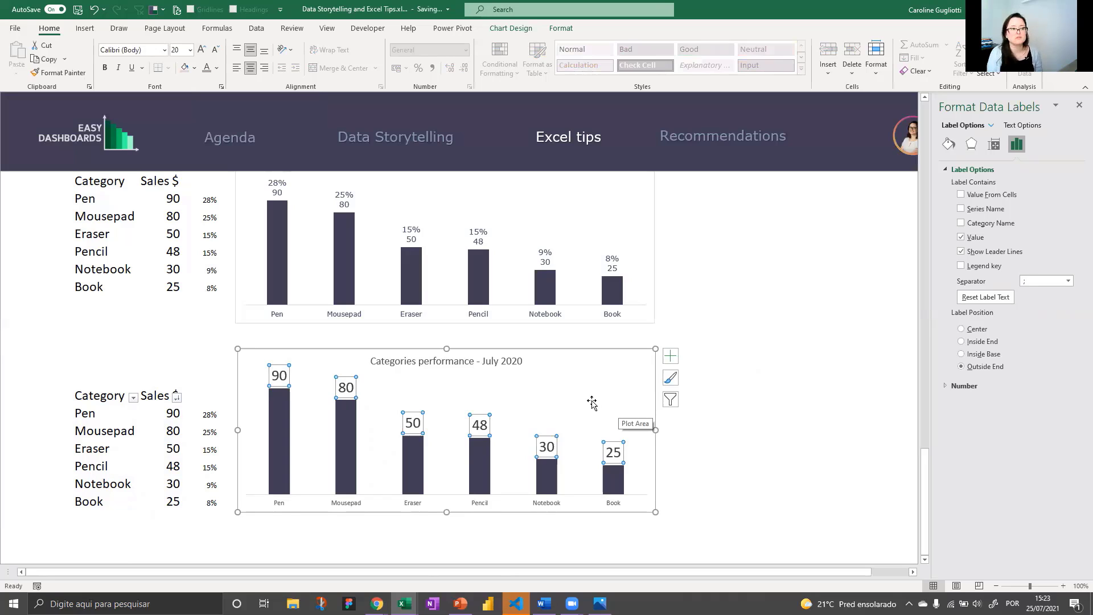
click(973, 197)
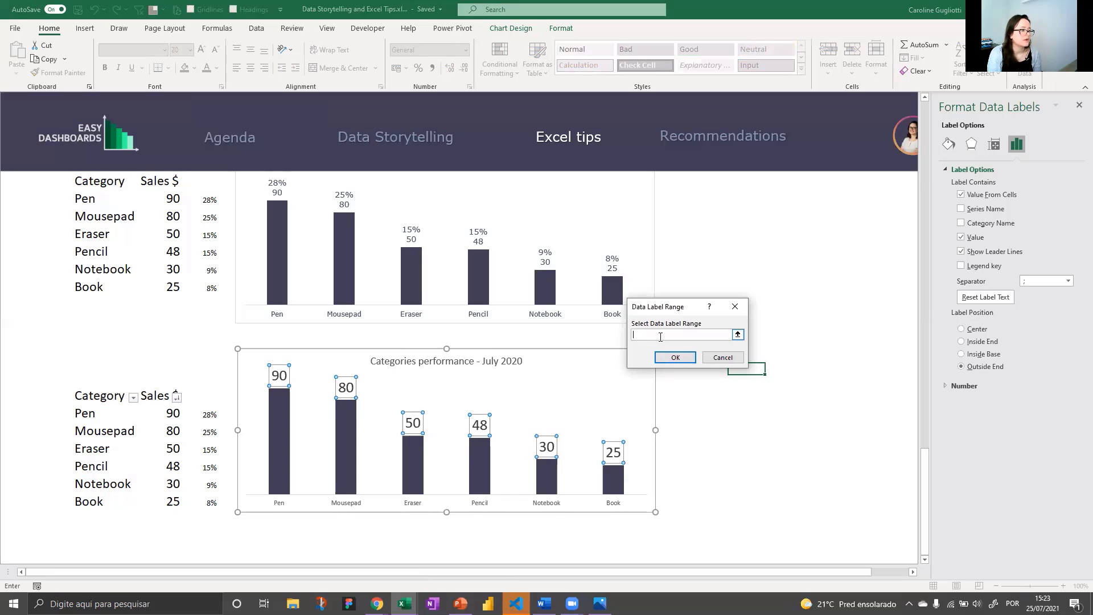
click(205, 415)
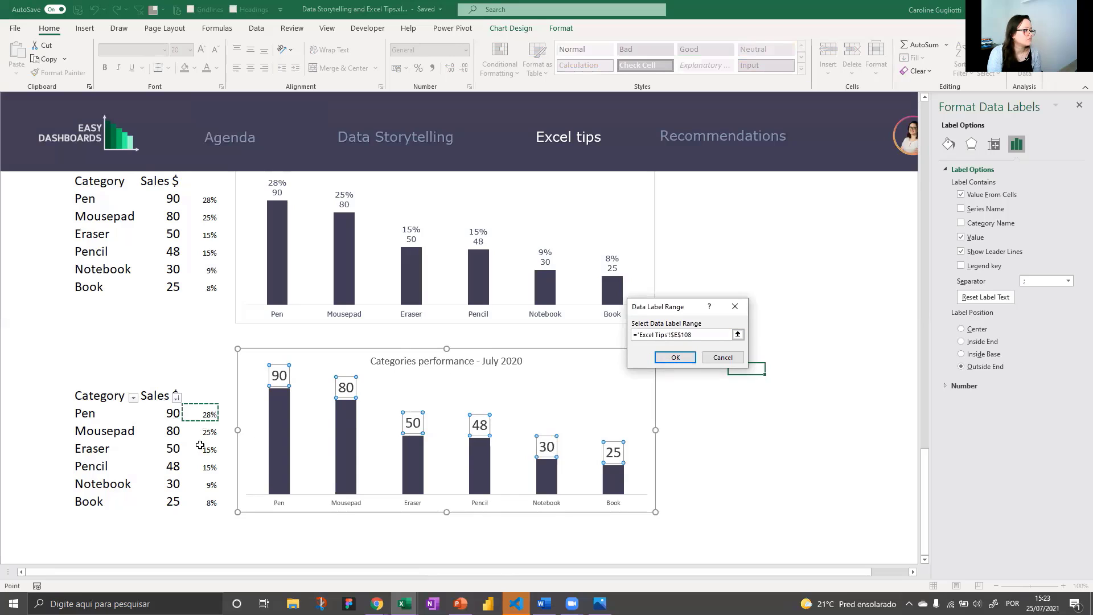
drag(200, 445, 210, 505)
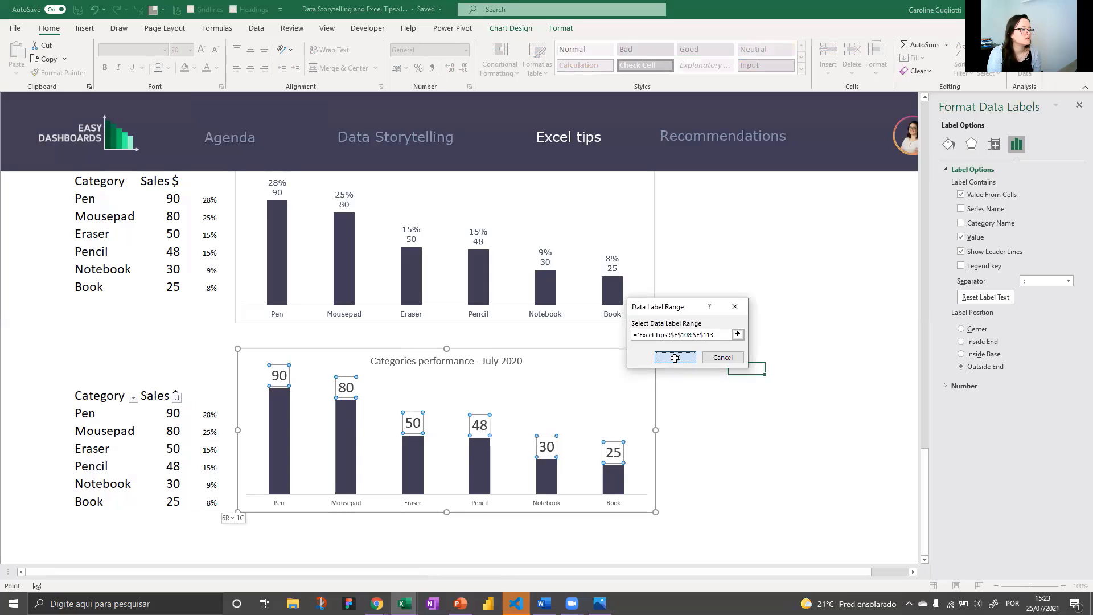
click(675, 358)
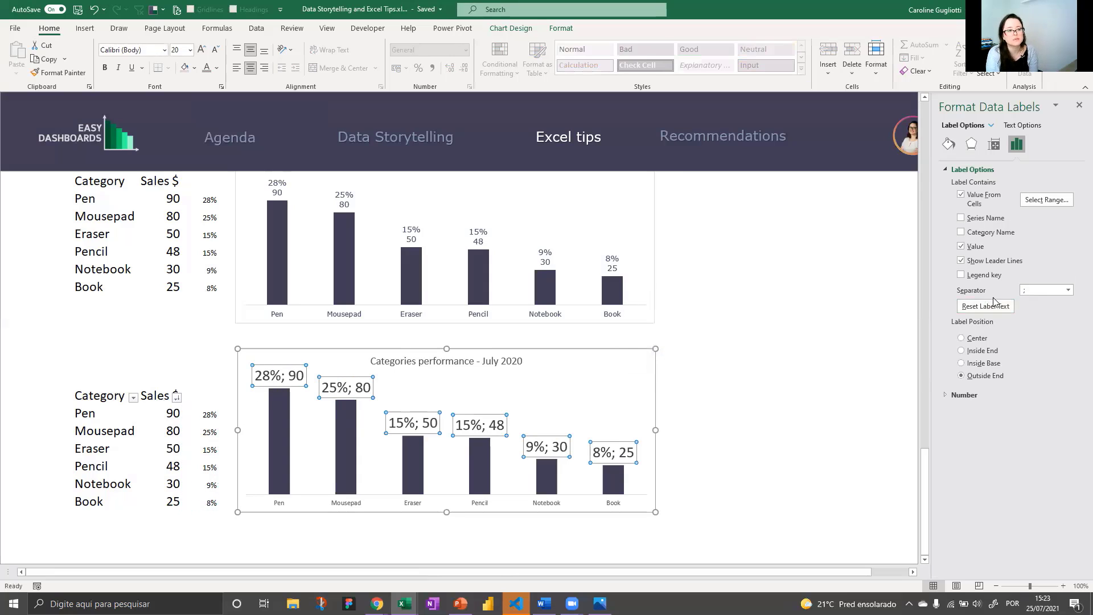
Step: Set the data label separator to New Line and reduce the labels' font size to 14
click(1068, 291)
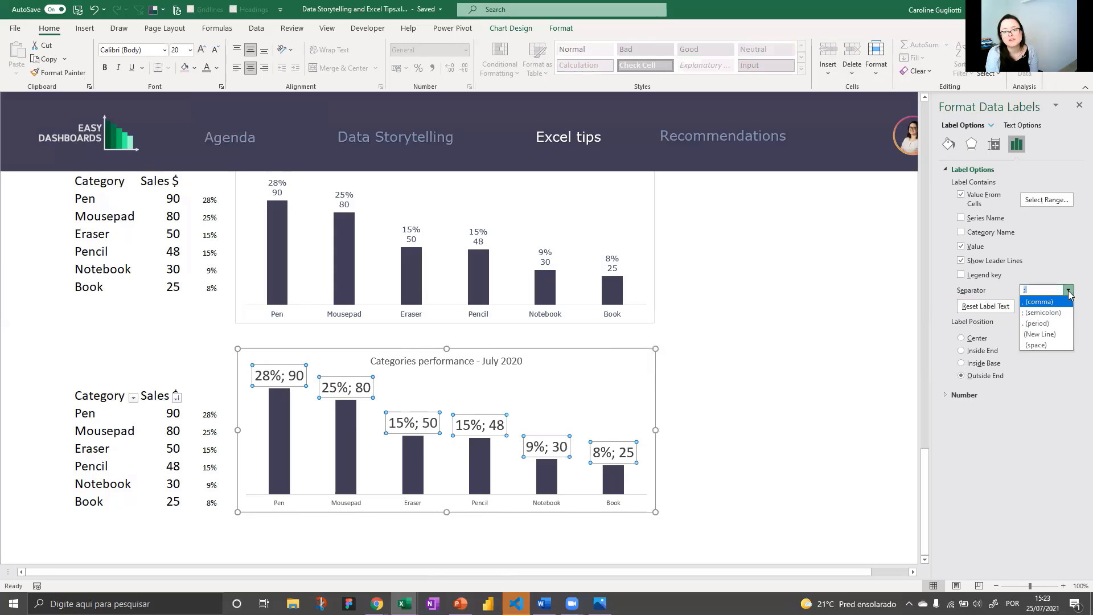
click(1053, 334)
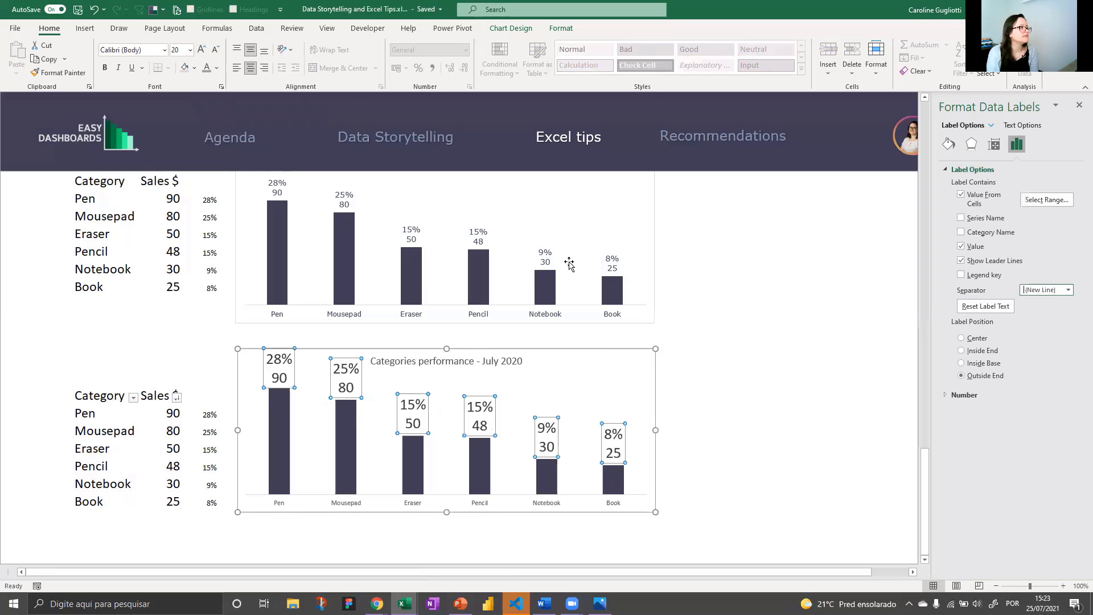
click(220, 57)
click(220, 57)
click(220, 57)
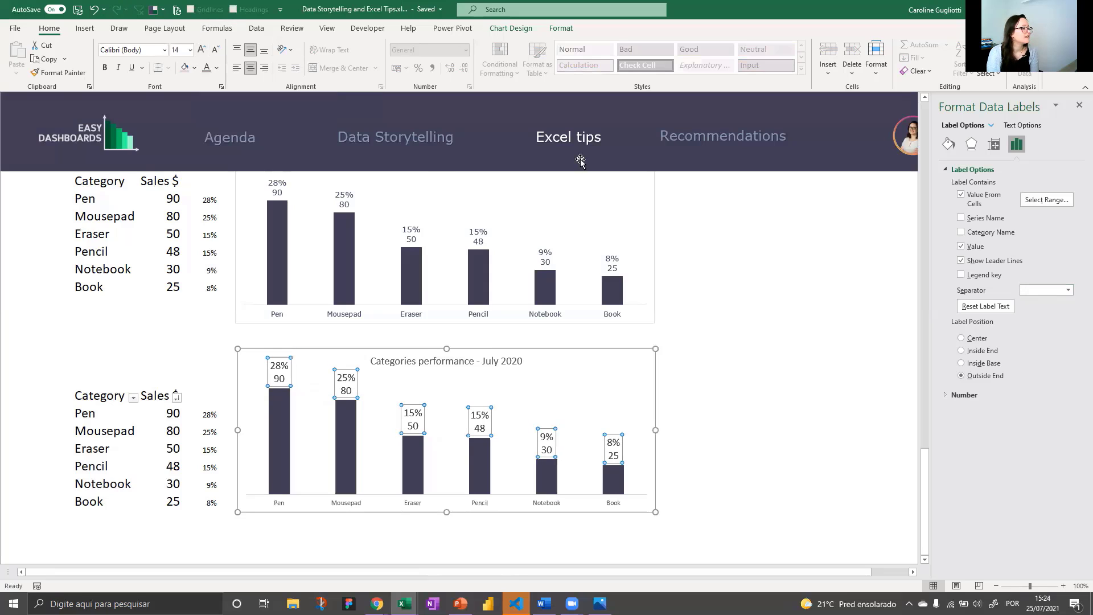
click(766, 419)
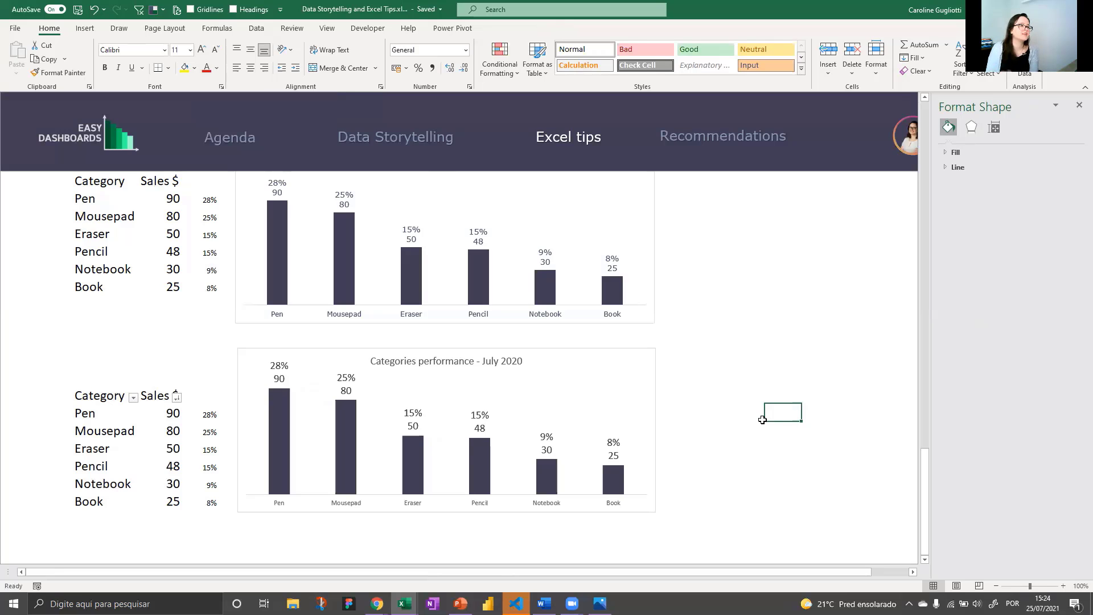
Step: Follow the Recommendations link in the sheet header and close the Format Shape pane
click(722, 431)
scroll(732, 433, up, 6)
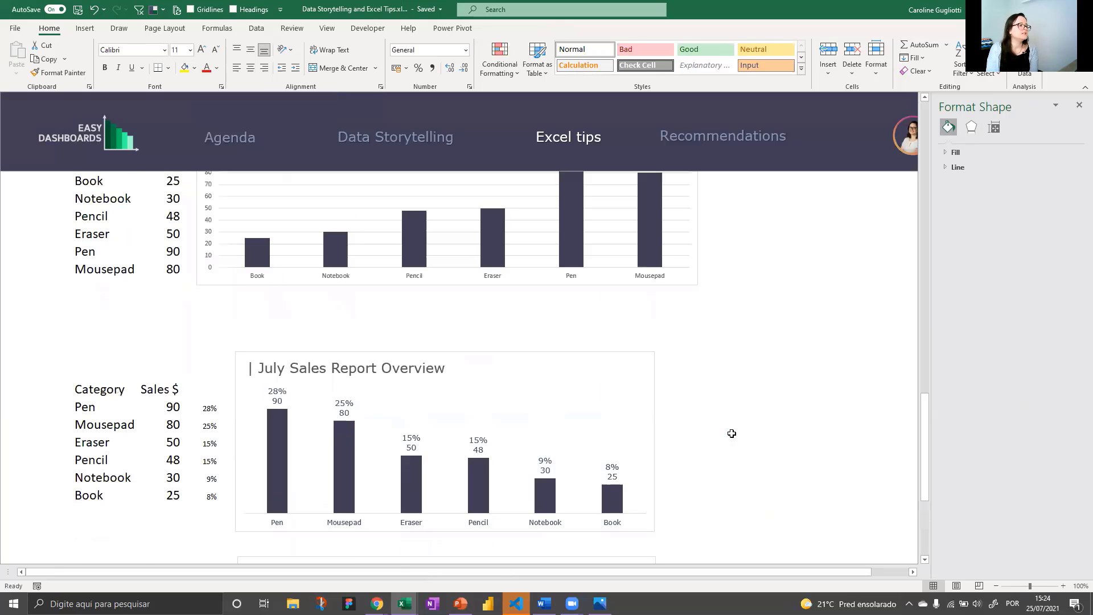
scroll(732, 433, up, 15)
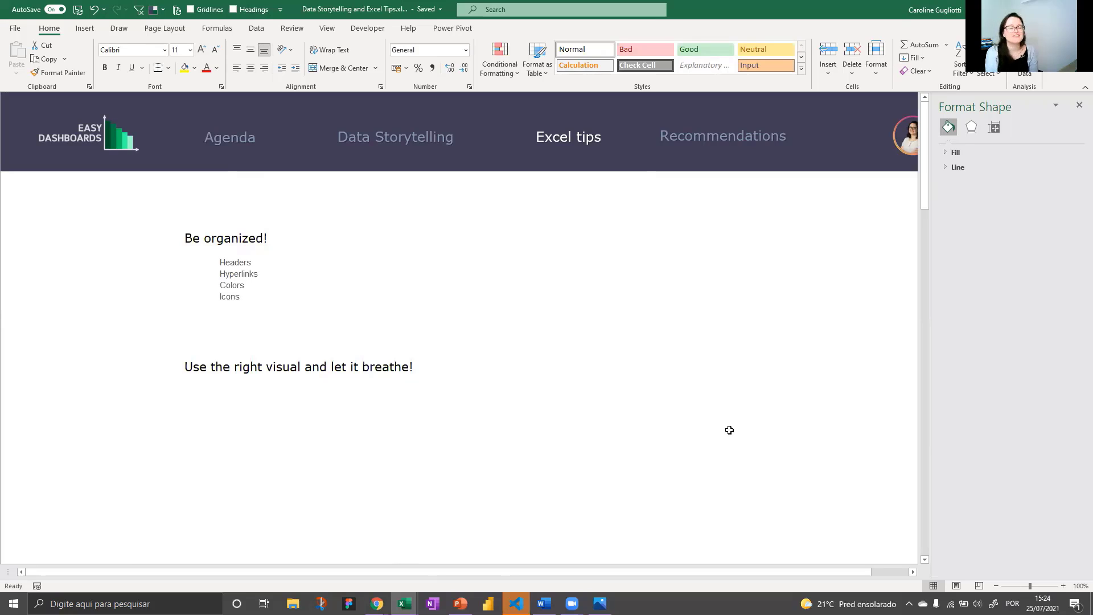
click(685, 459)
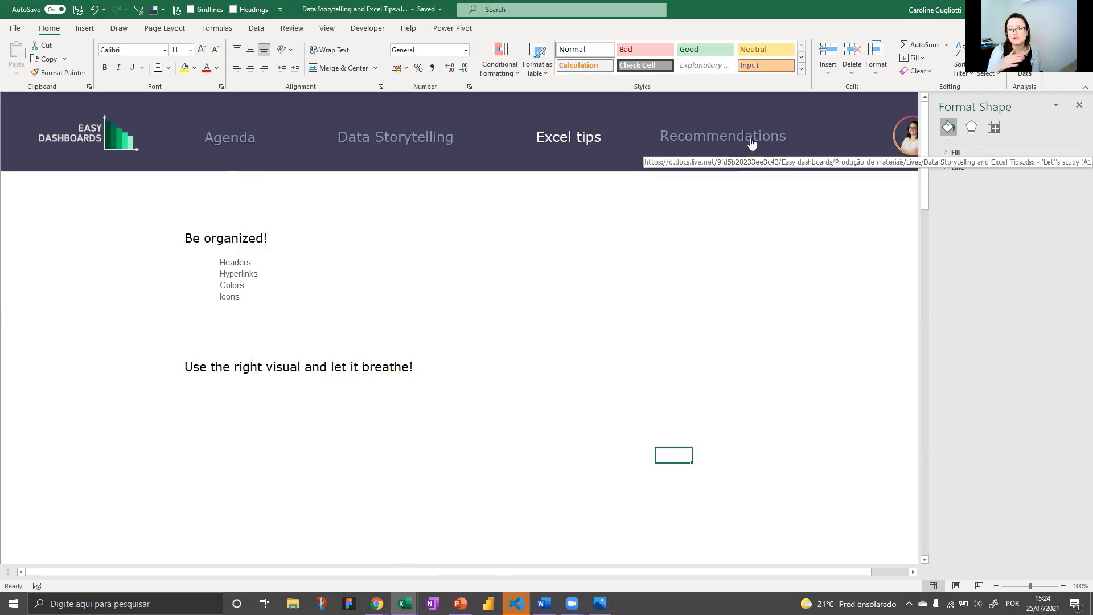
click(752, 144)
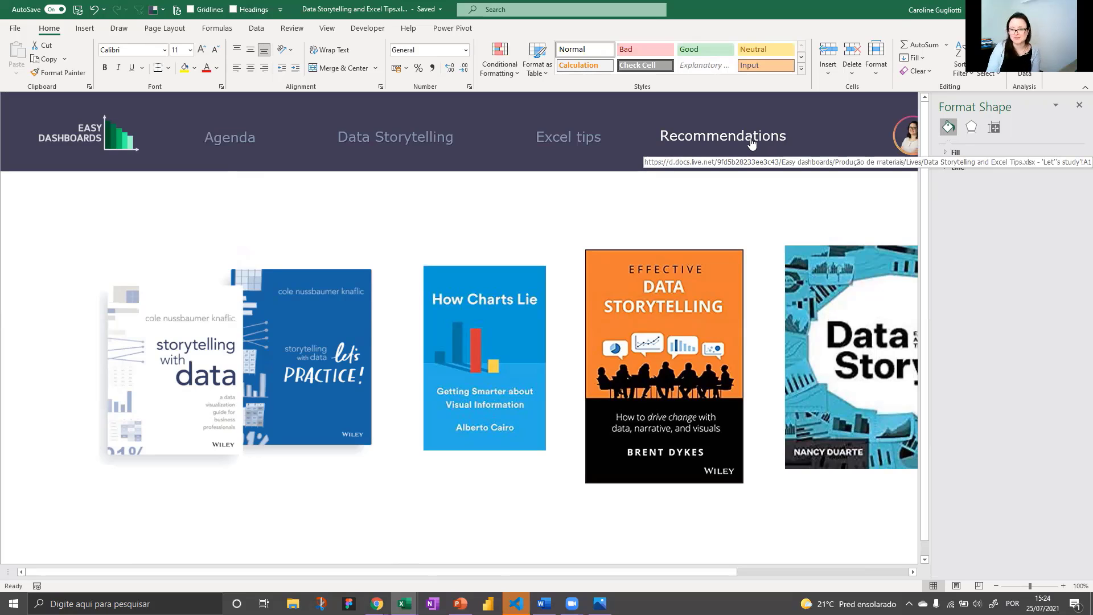
click(1080, 105)
click(272, 380)
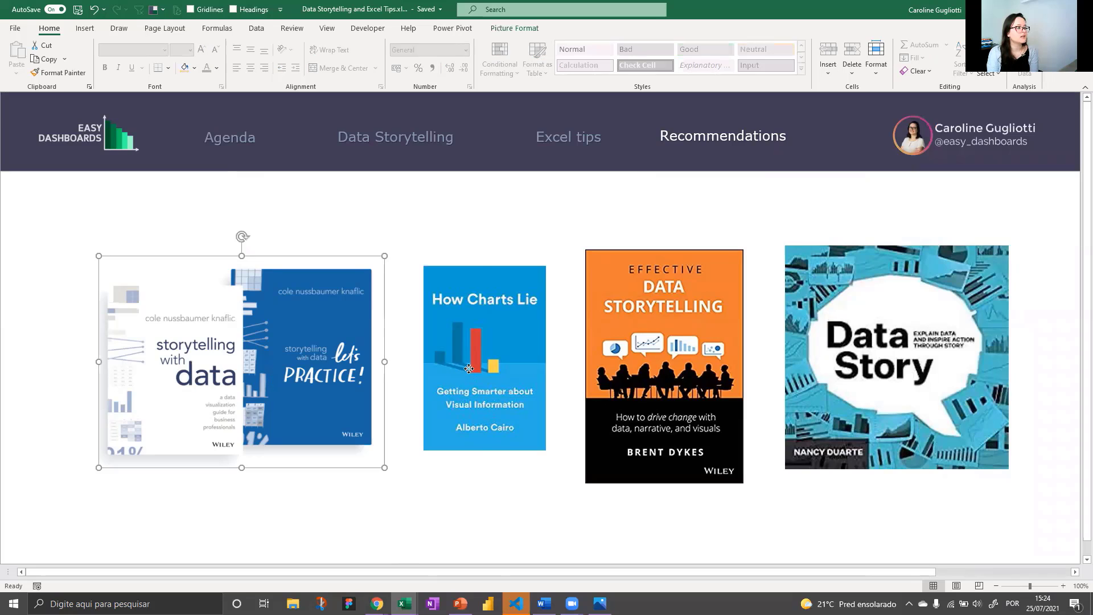
key(Tab)
key(Tab)
click(798, 354)
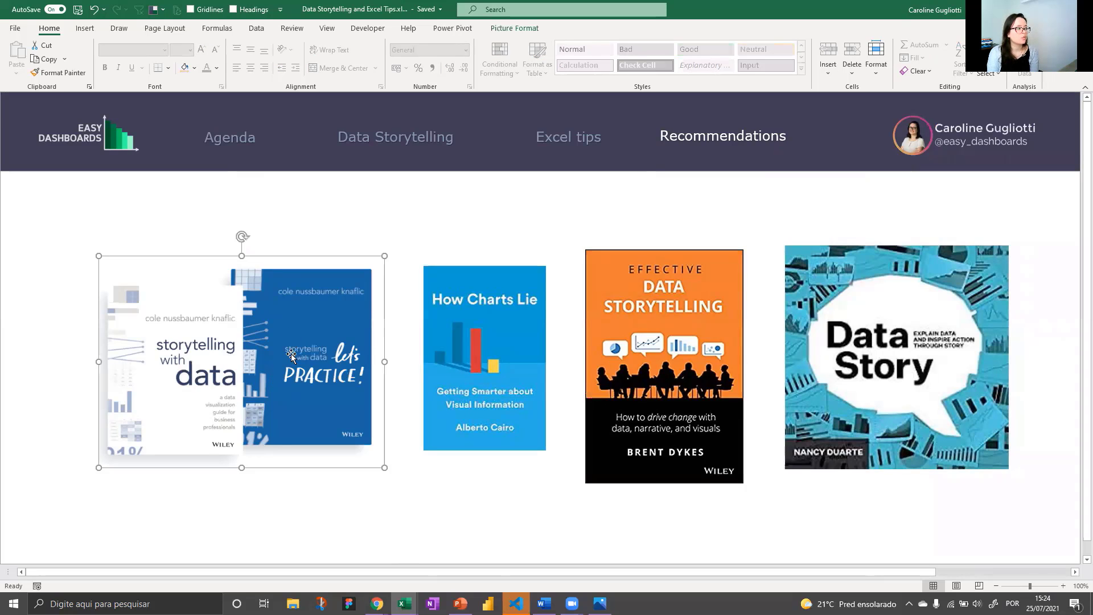